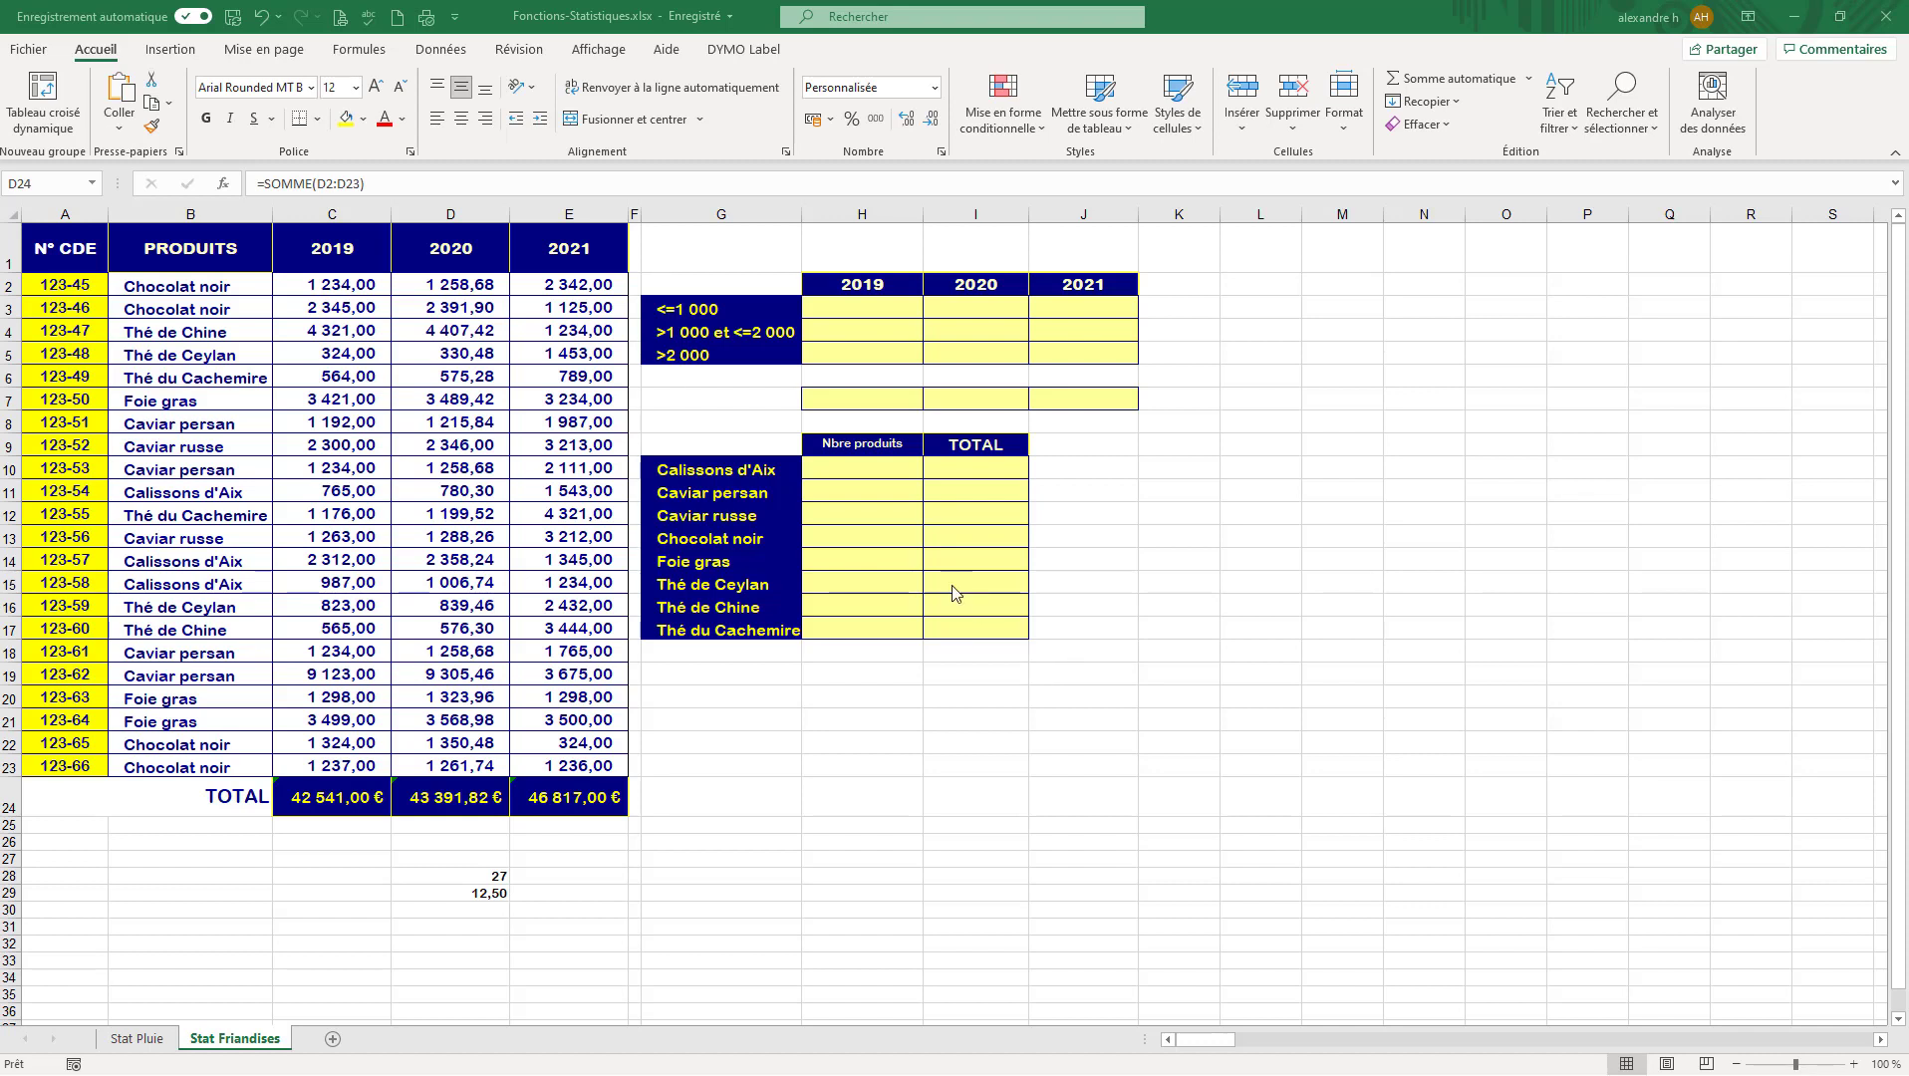
- Start a SOMME.SI formula in H3, the 2019 cell of the <=1 000 row, with C2:C23 as the criteria range
drag(339, 282, 349, 769)
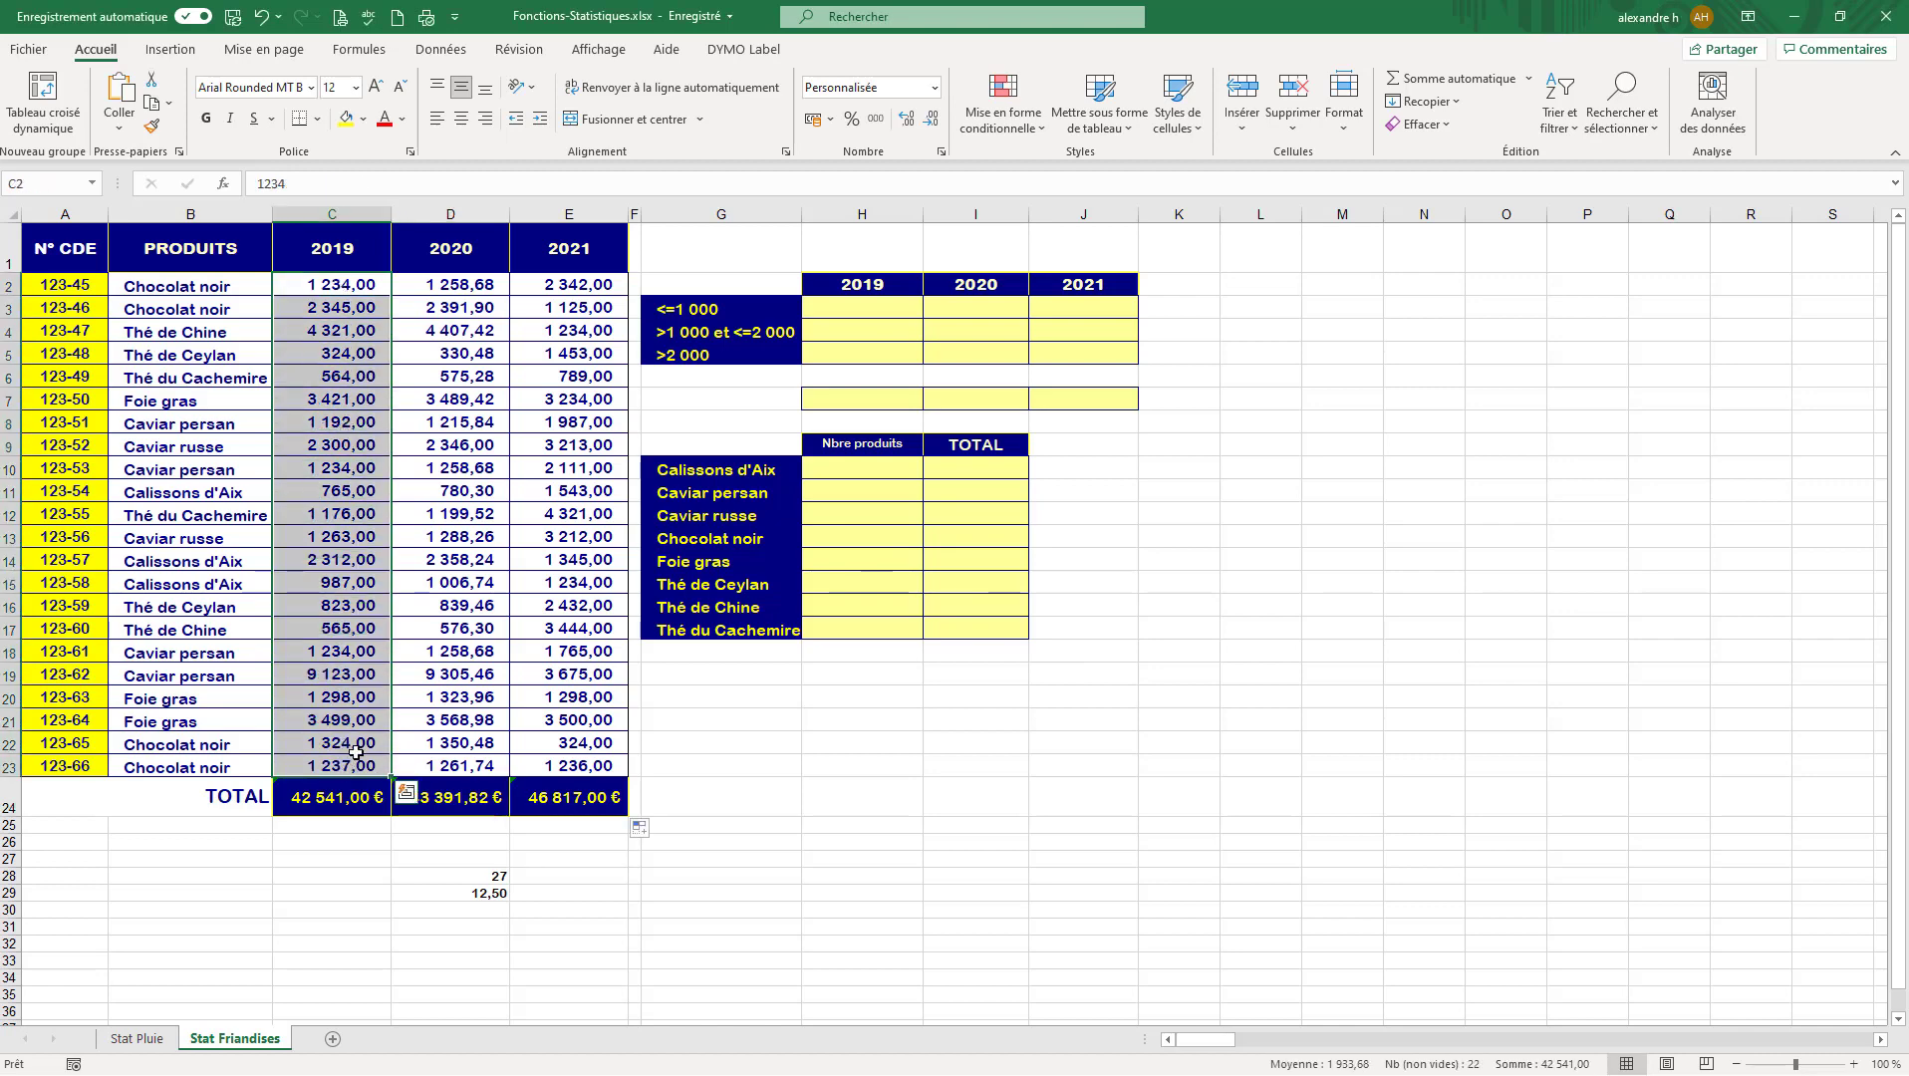
click(852, 300)
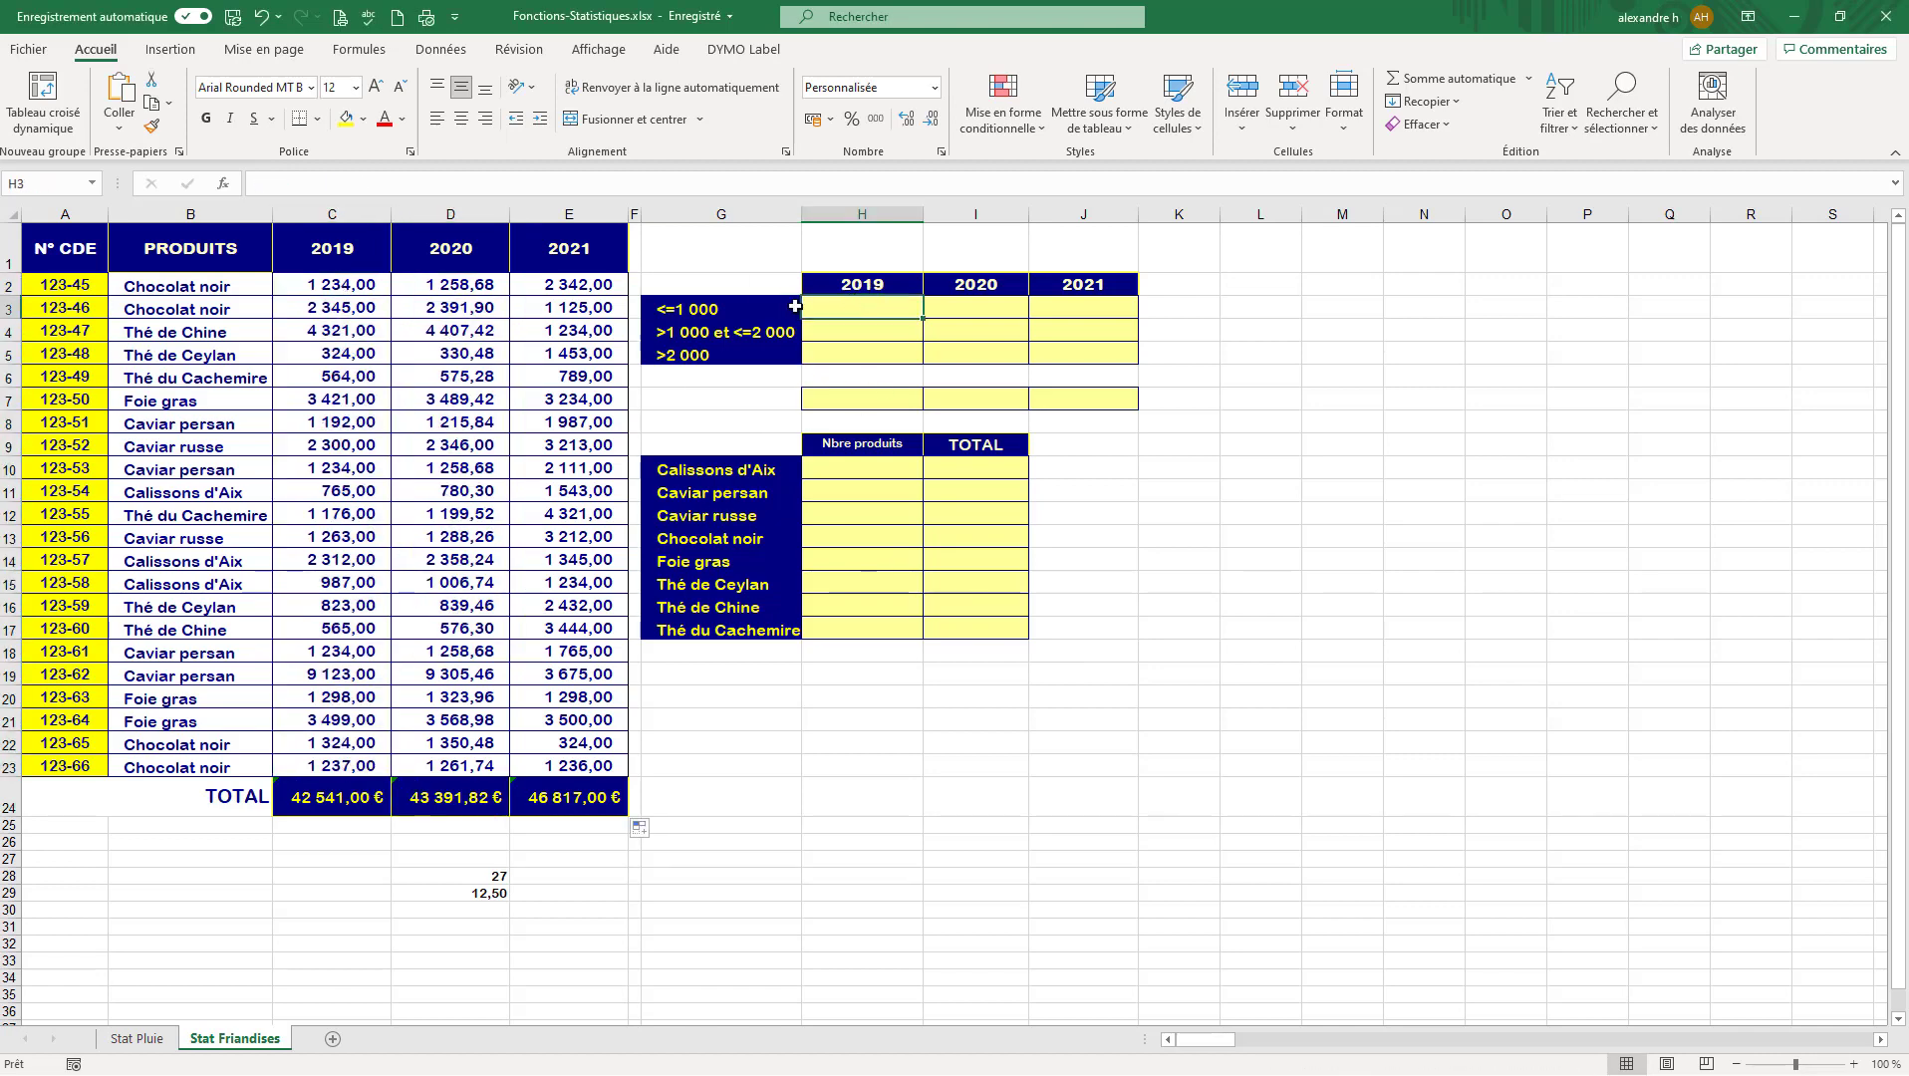
click(691, 319)
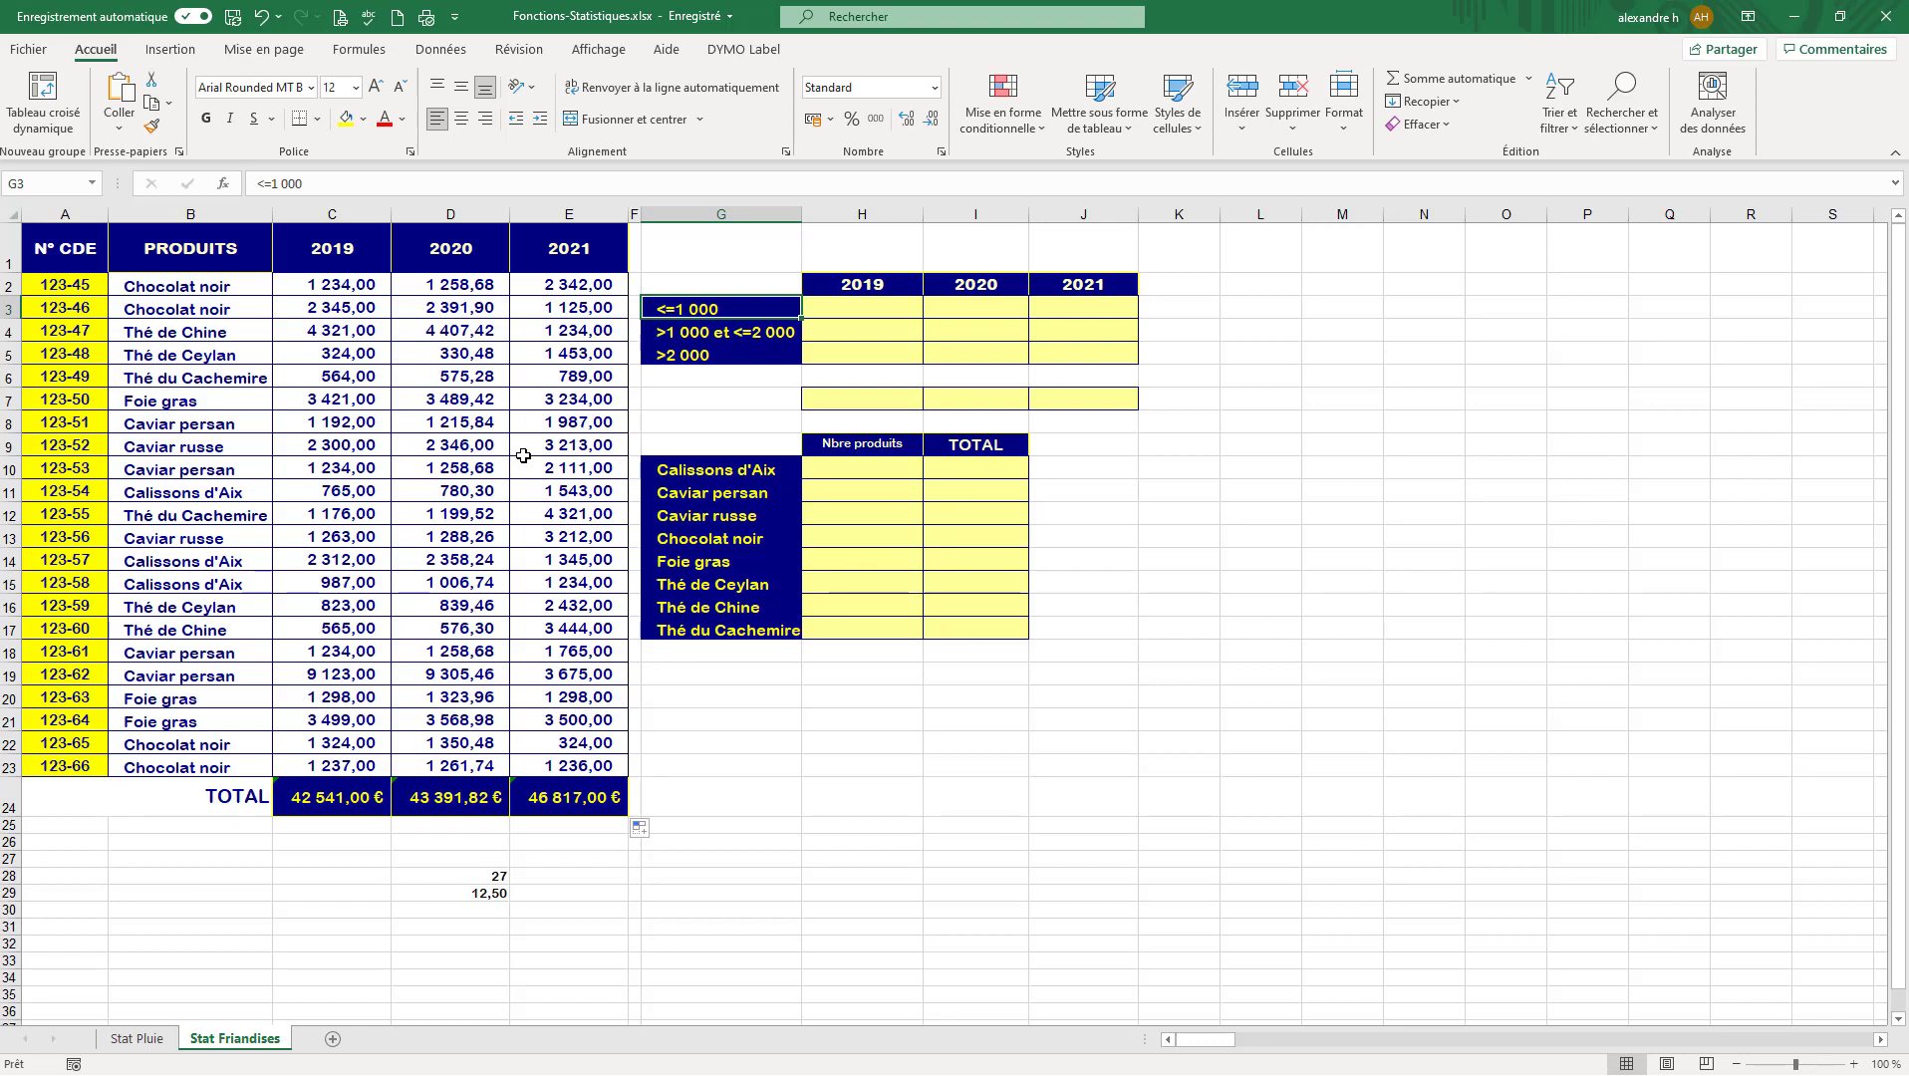
click(888, 319)
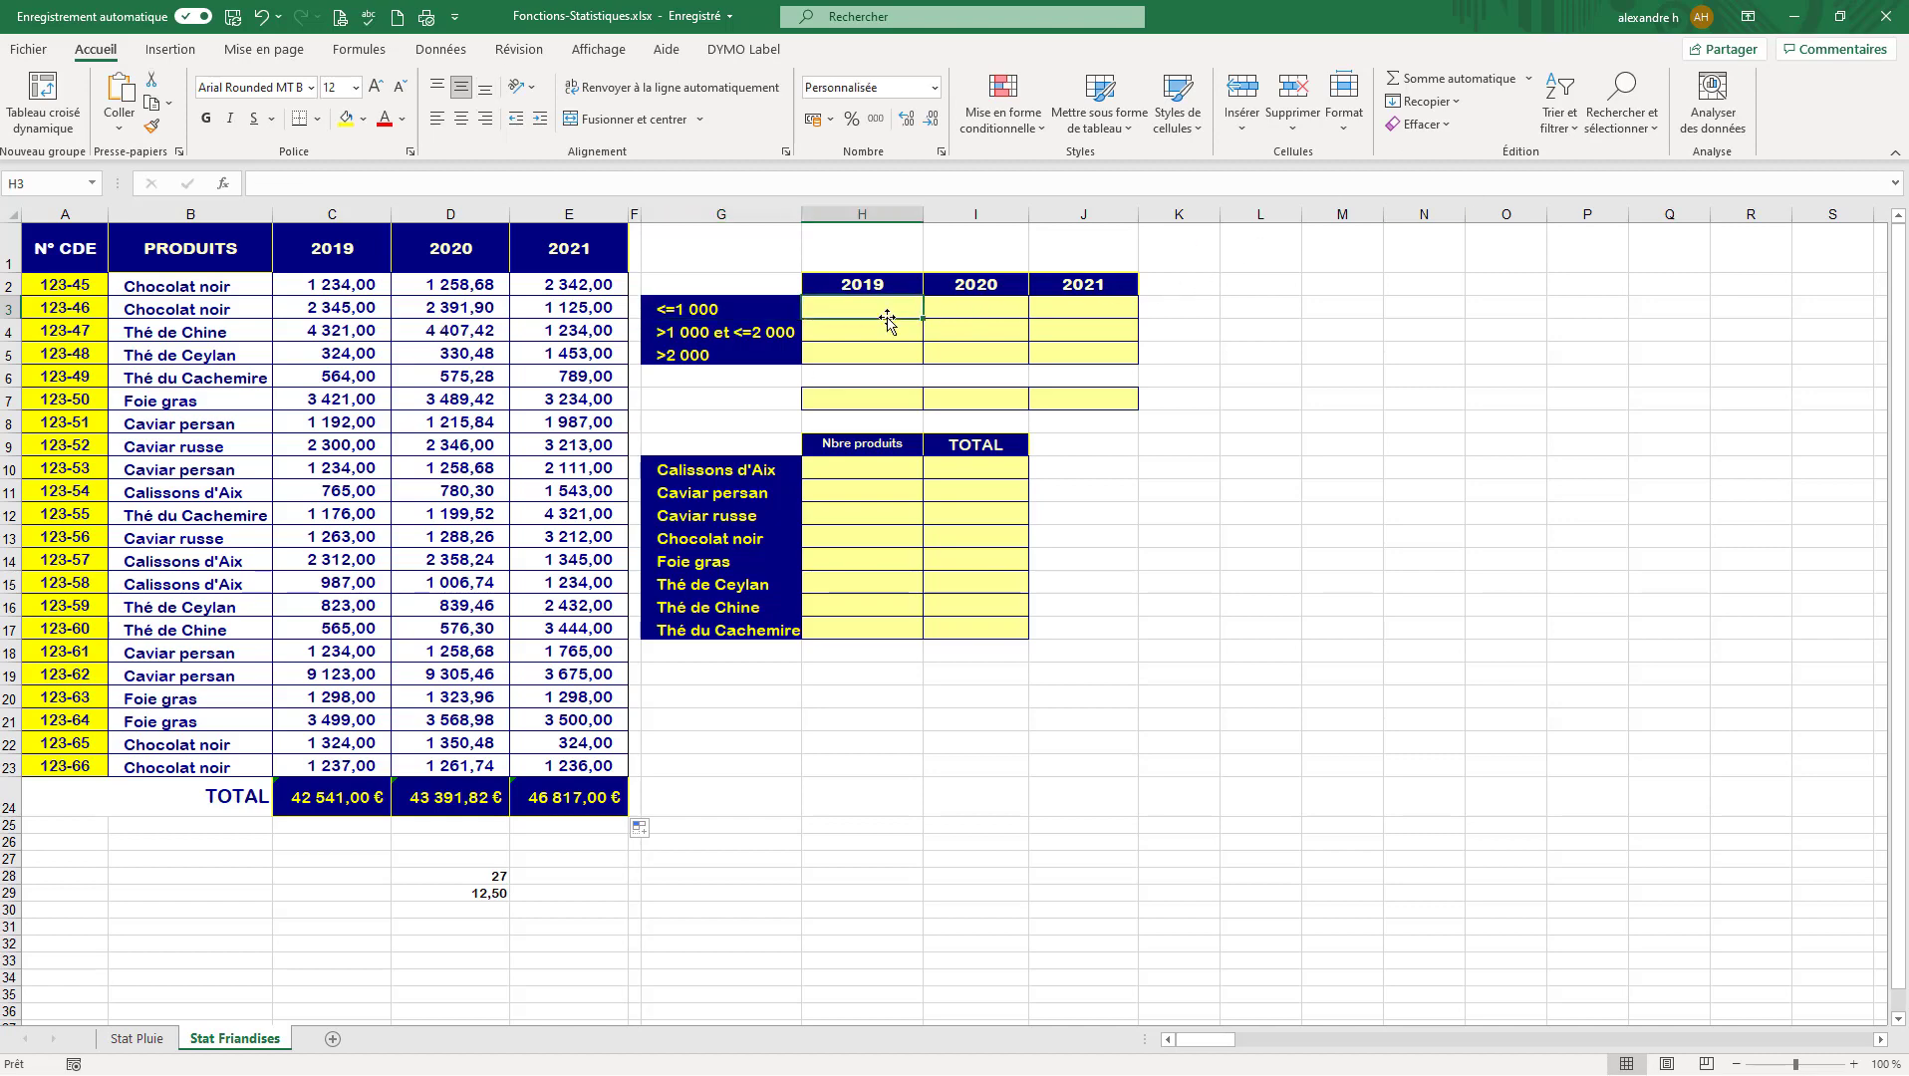
double_click(882, 305)
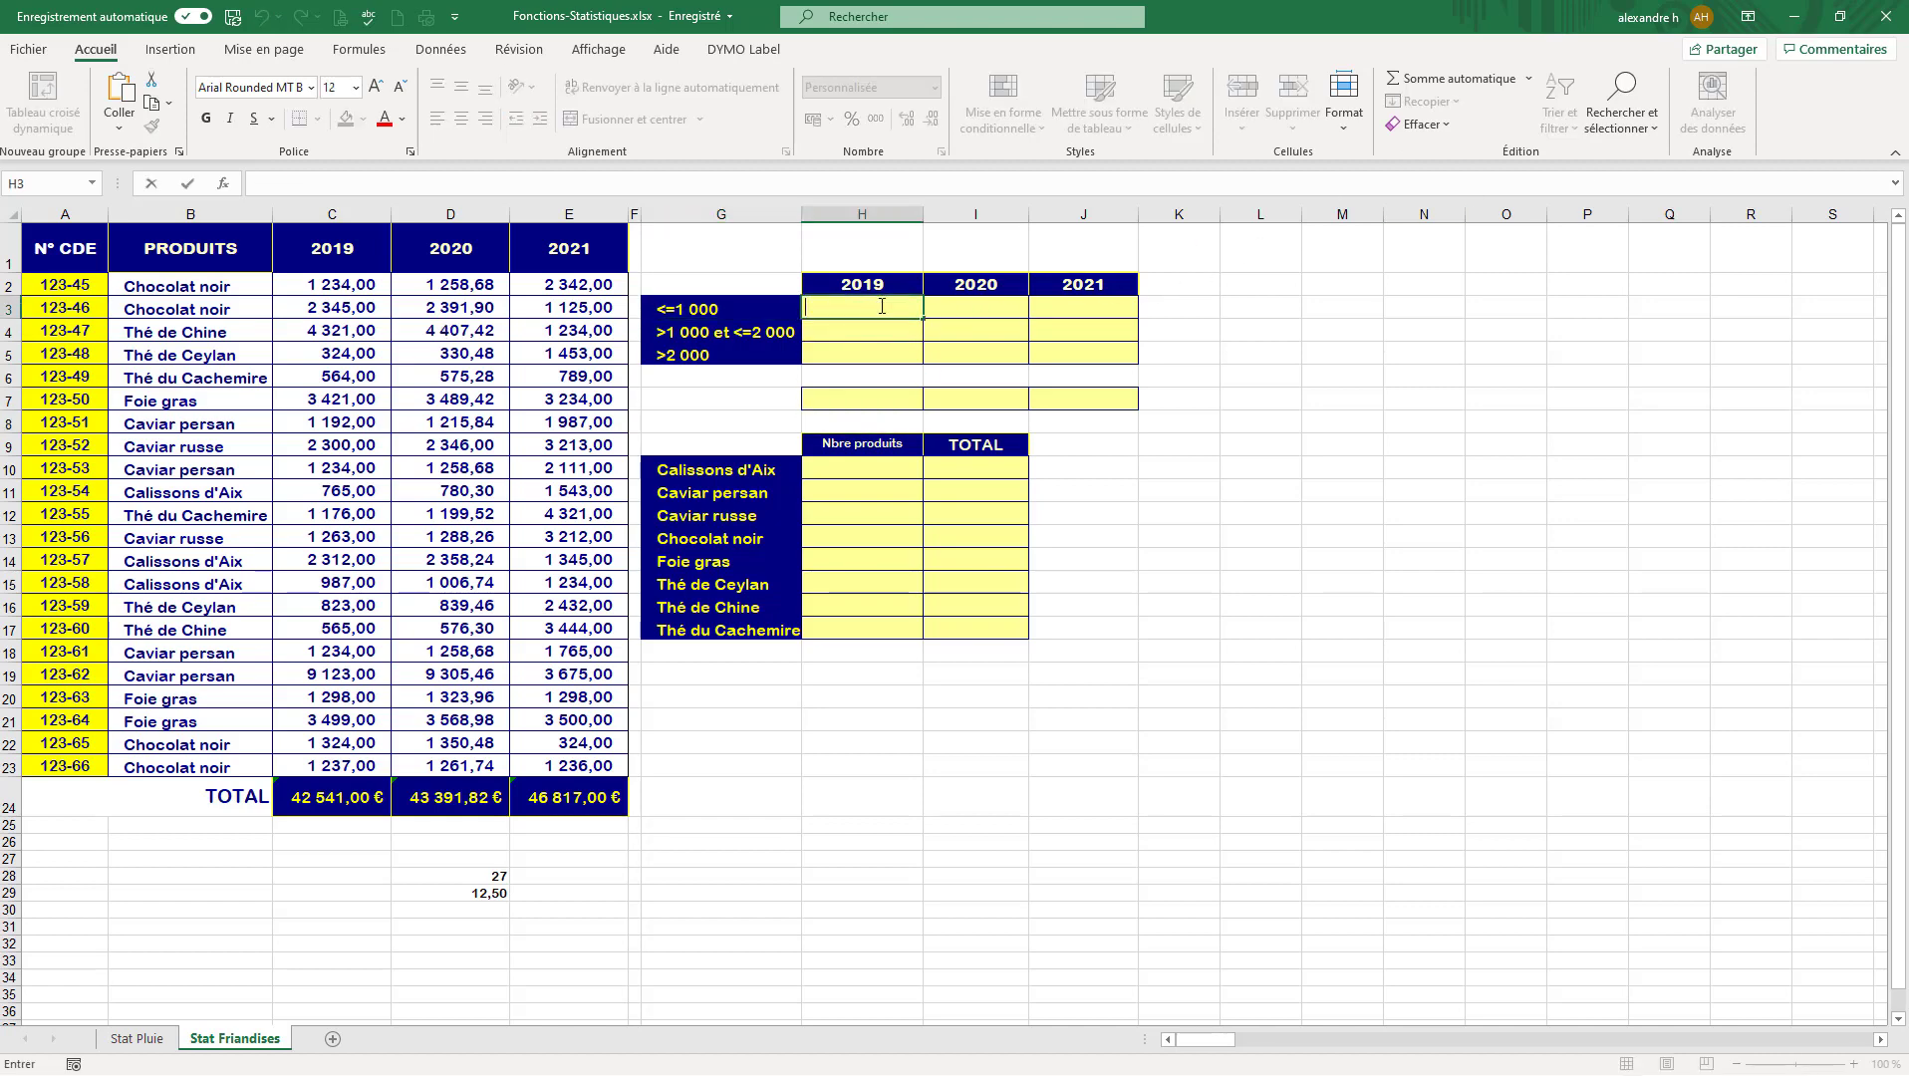
text(=s)
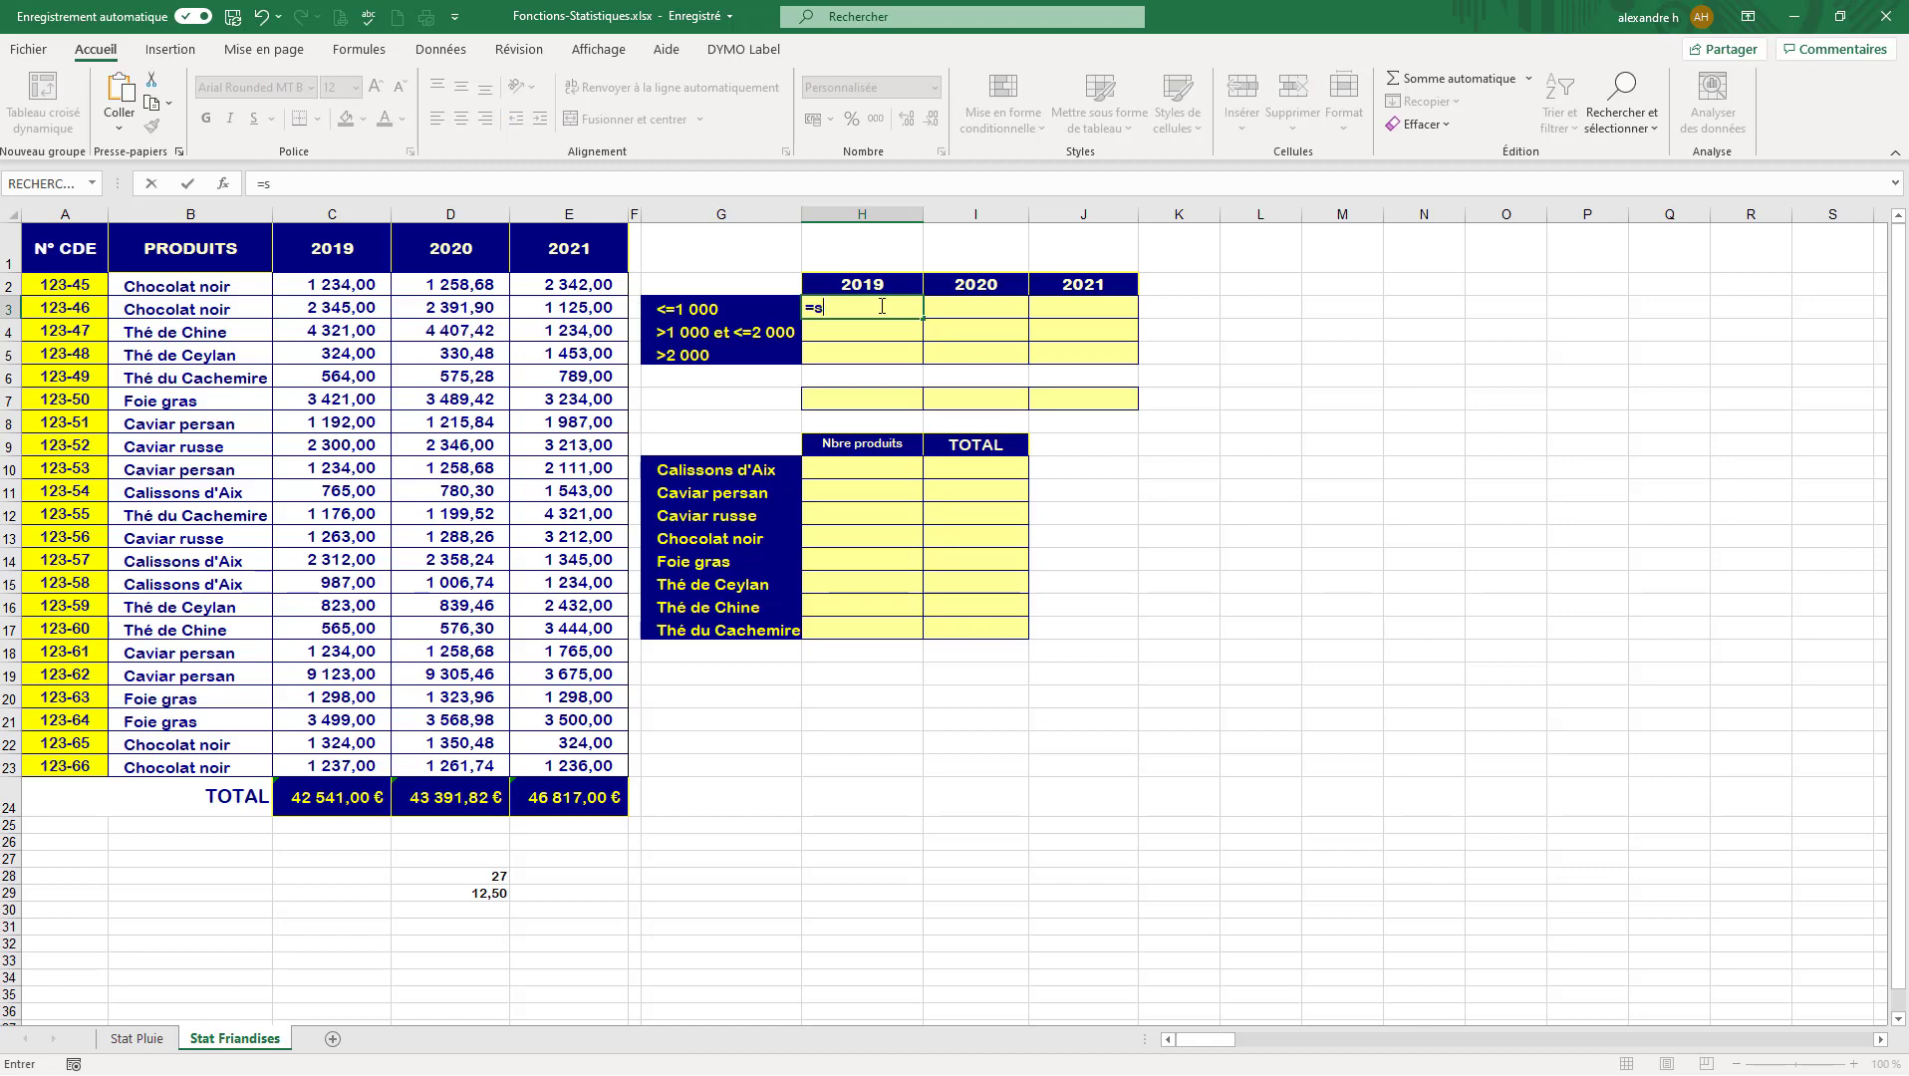
text(omme)
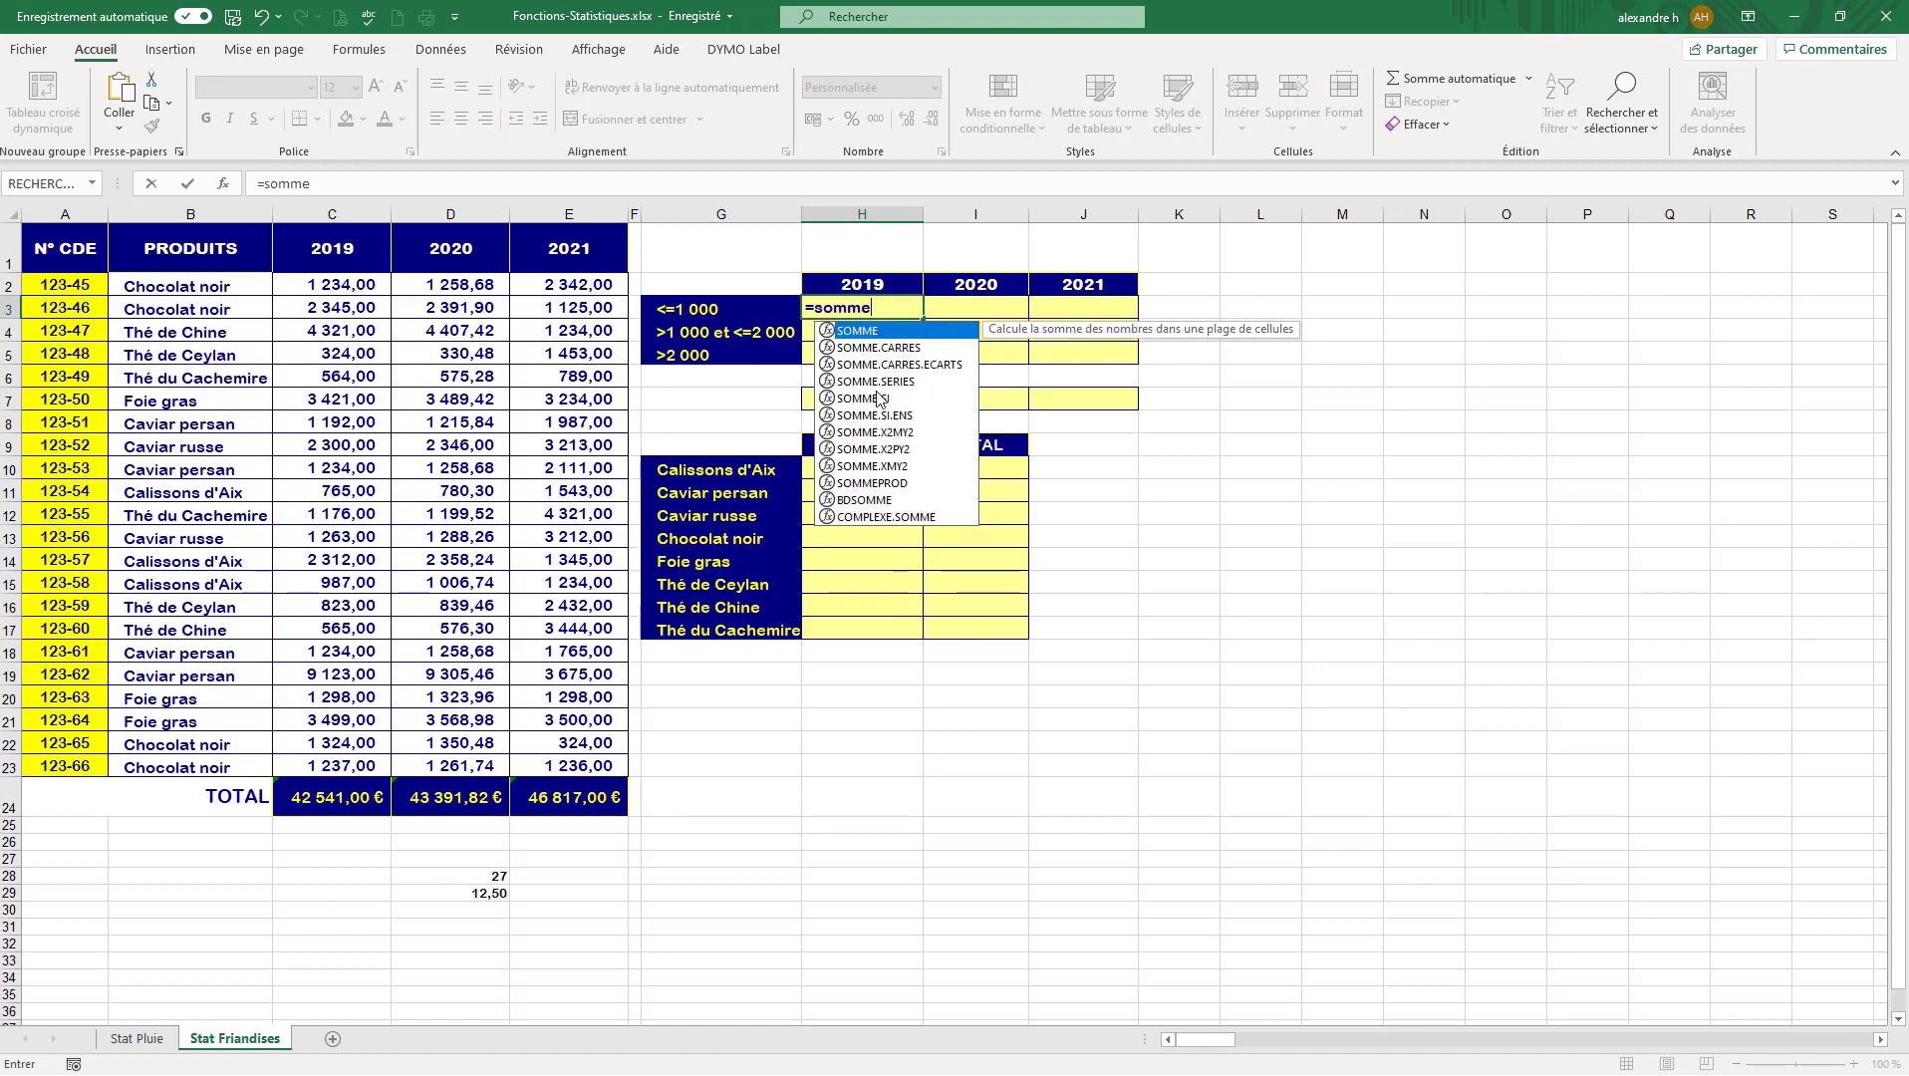
click(848, 402)
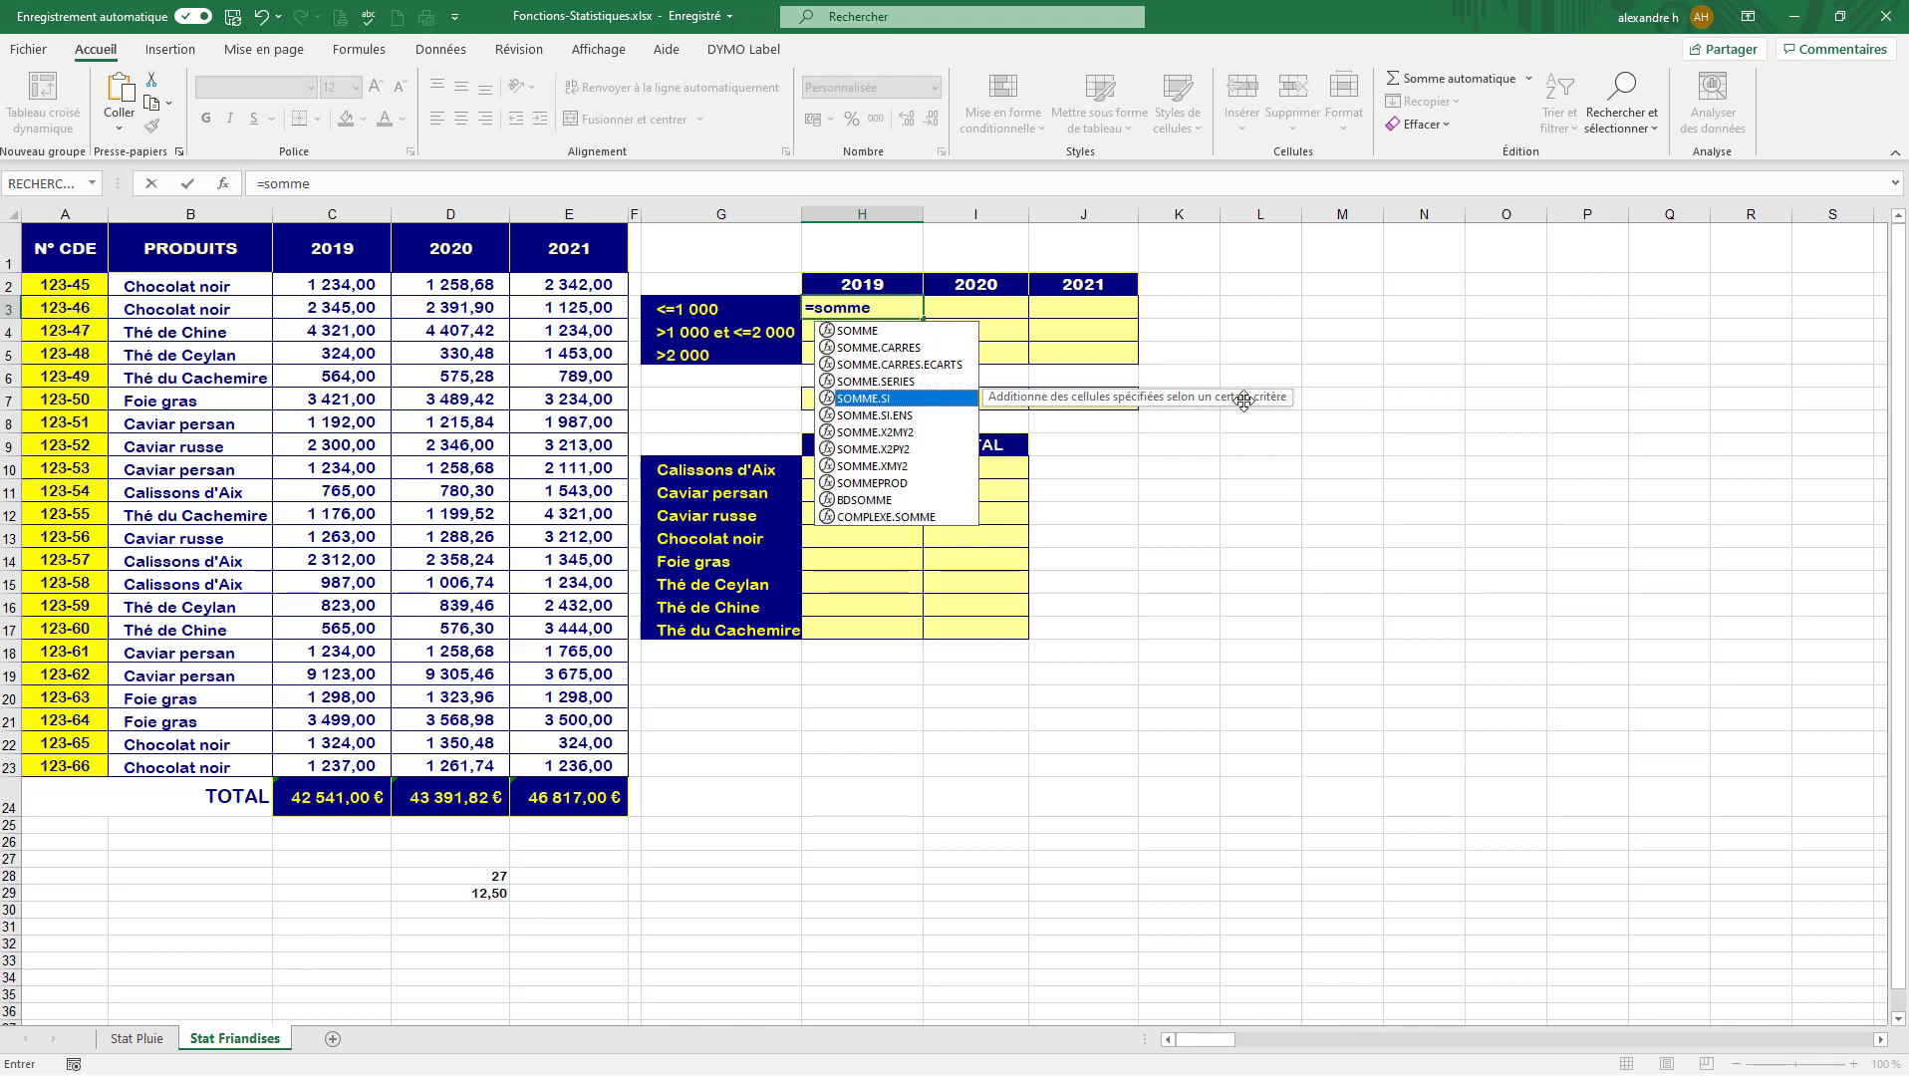
double_click(885, 398)
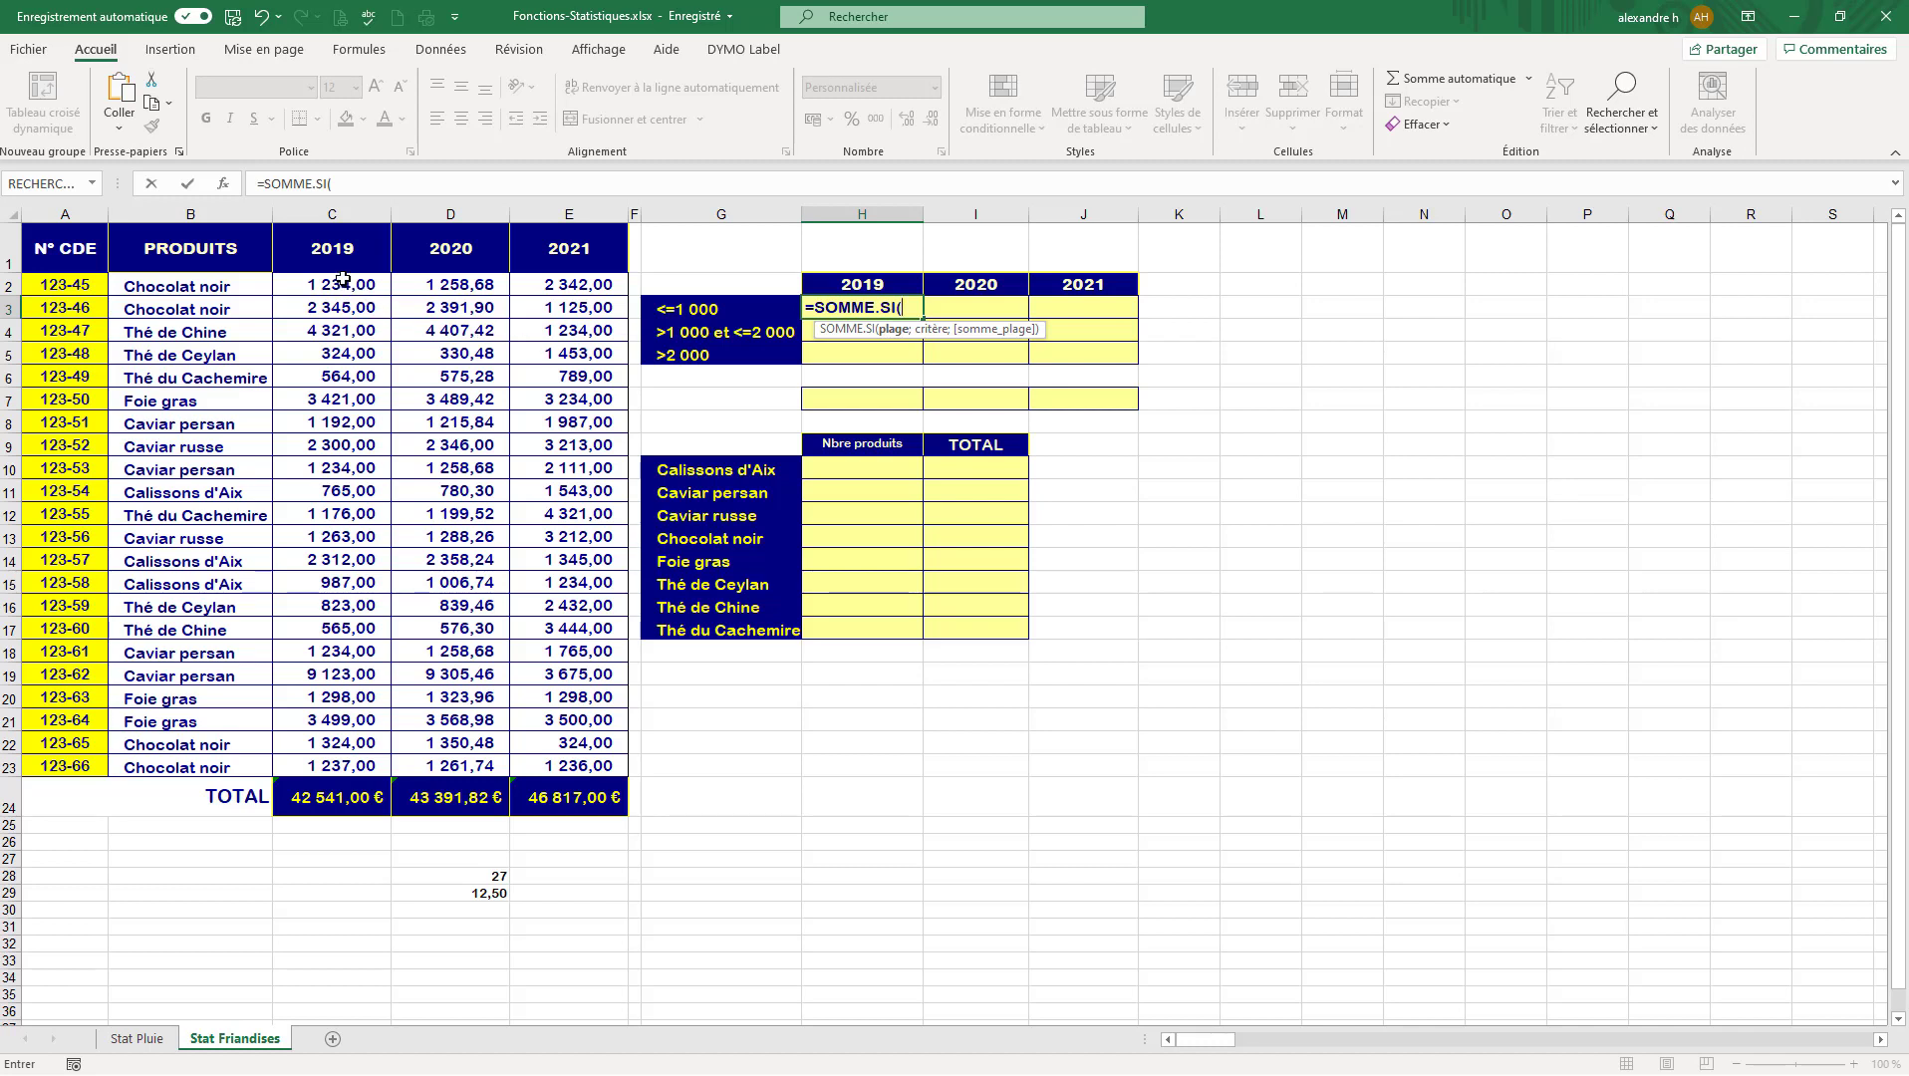
drag(342, 280, 341, 767)
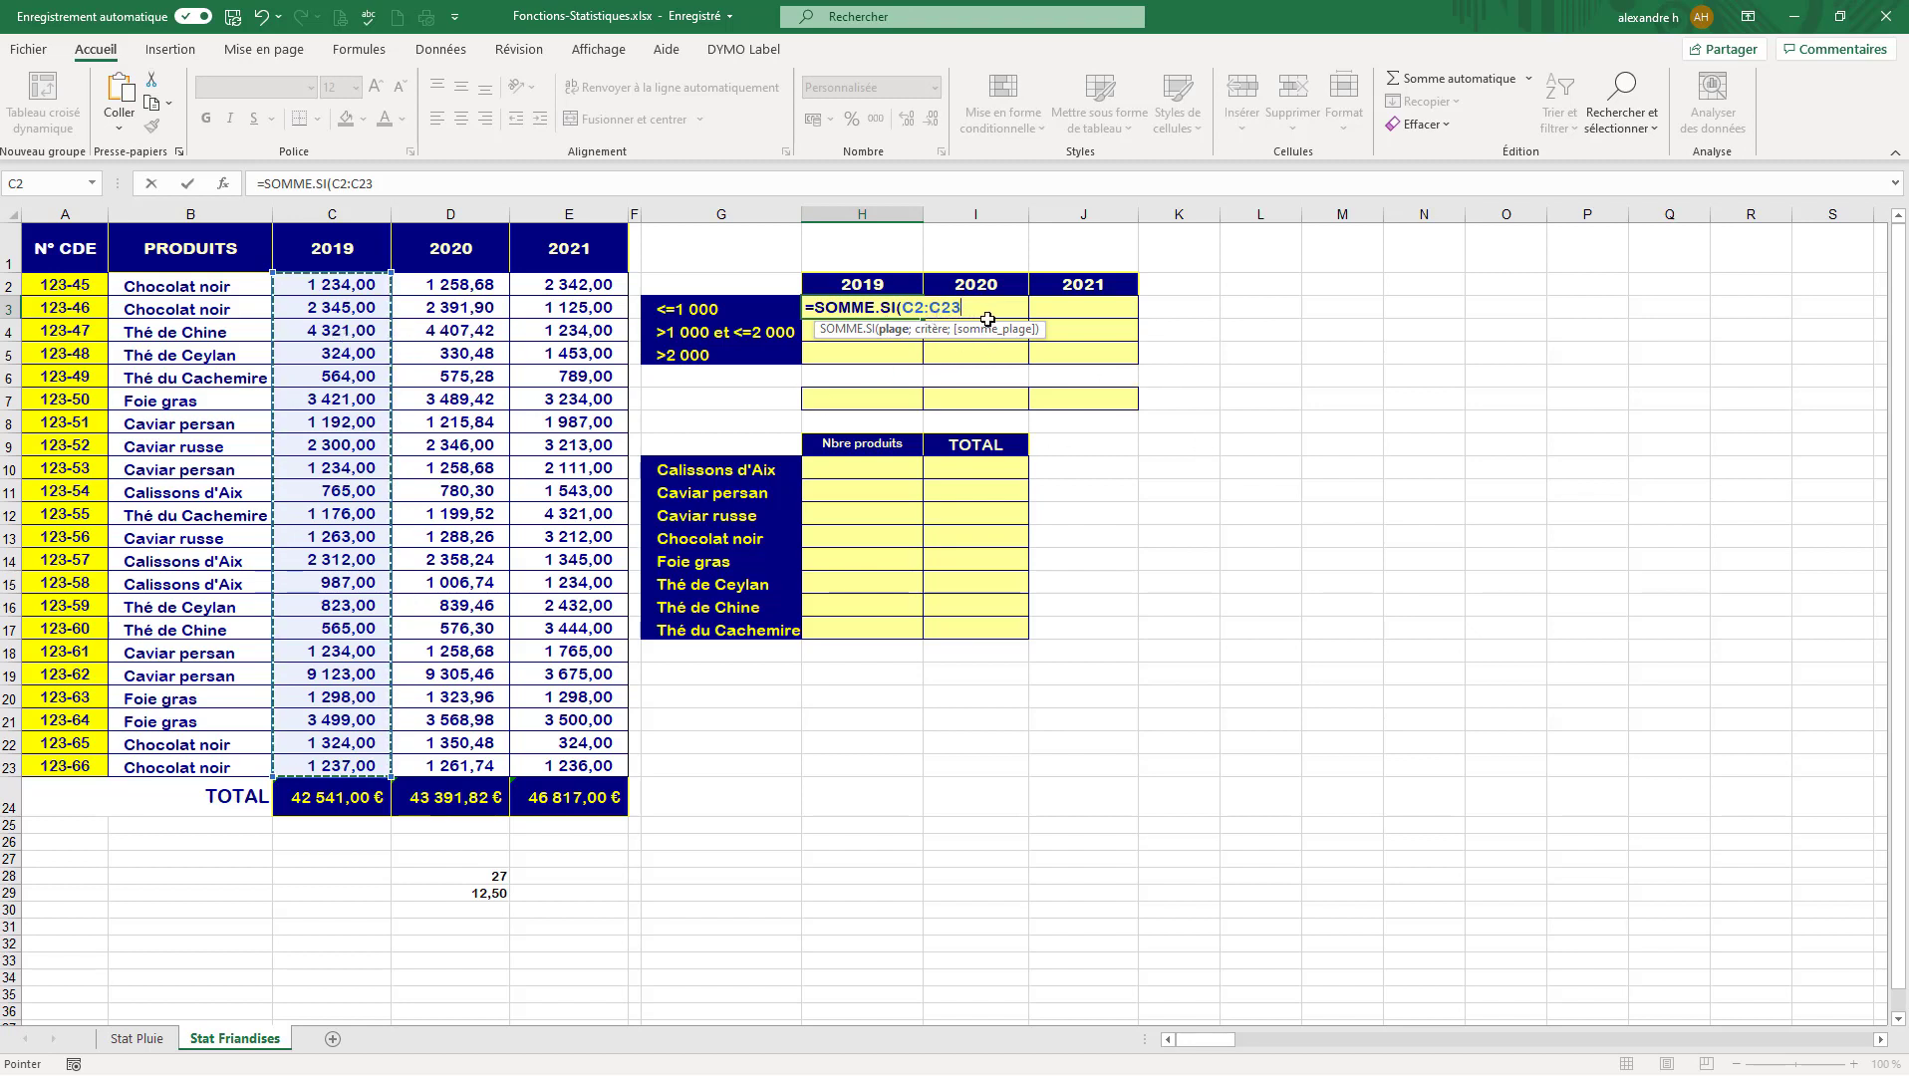
- Complete the H3 formula with the criterion "<=1000" and the sum range C2:C23
text(;"<)
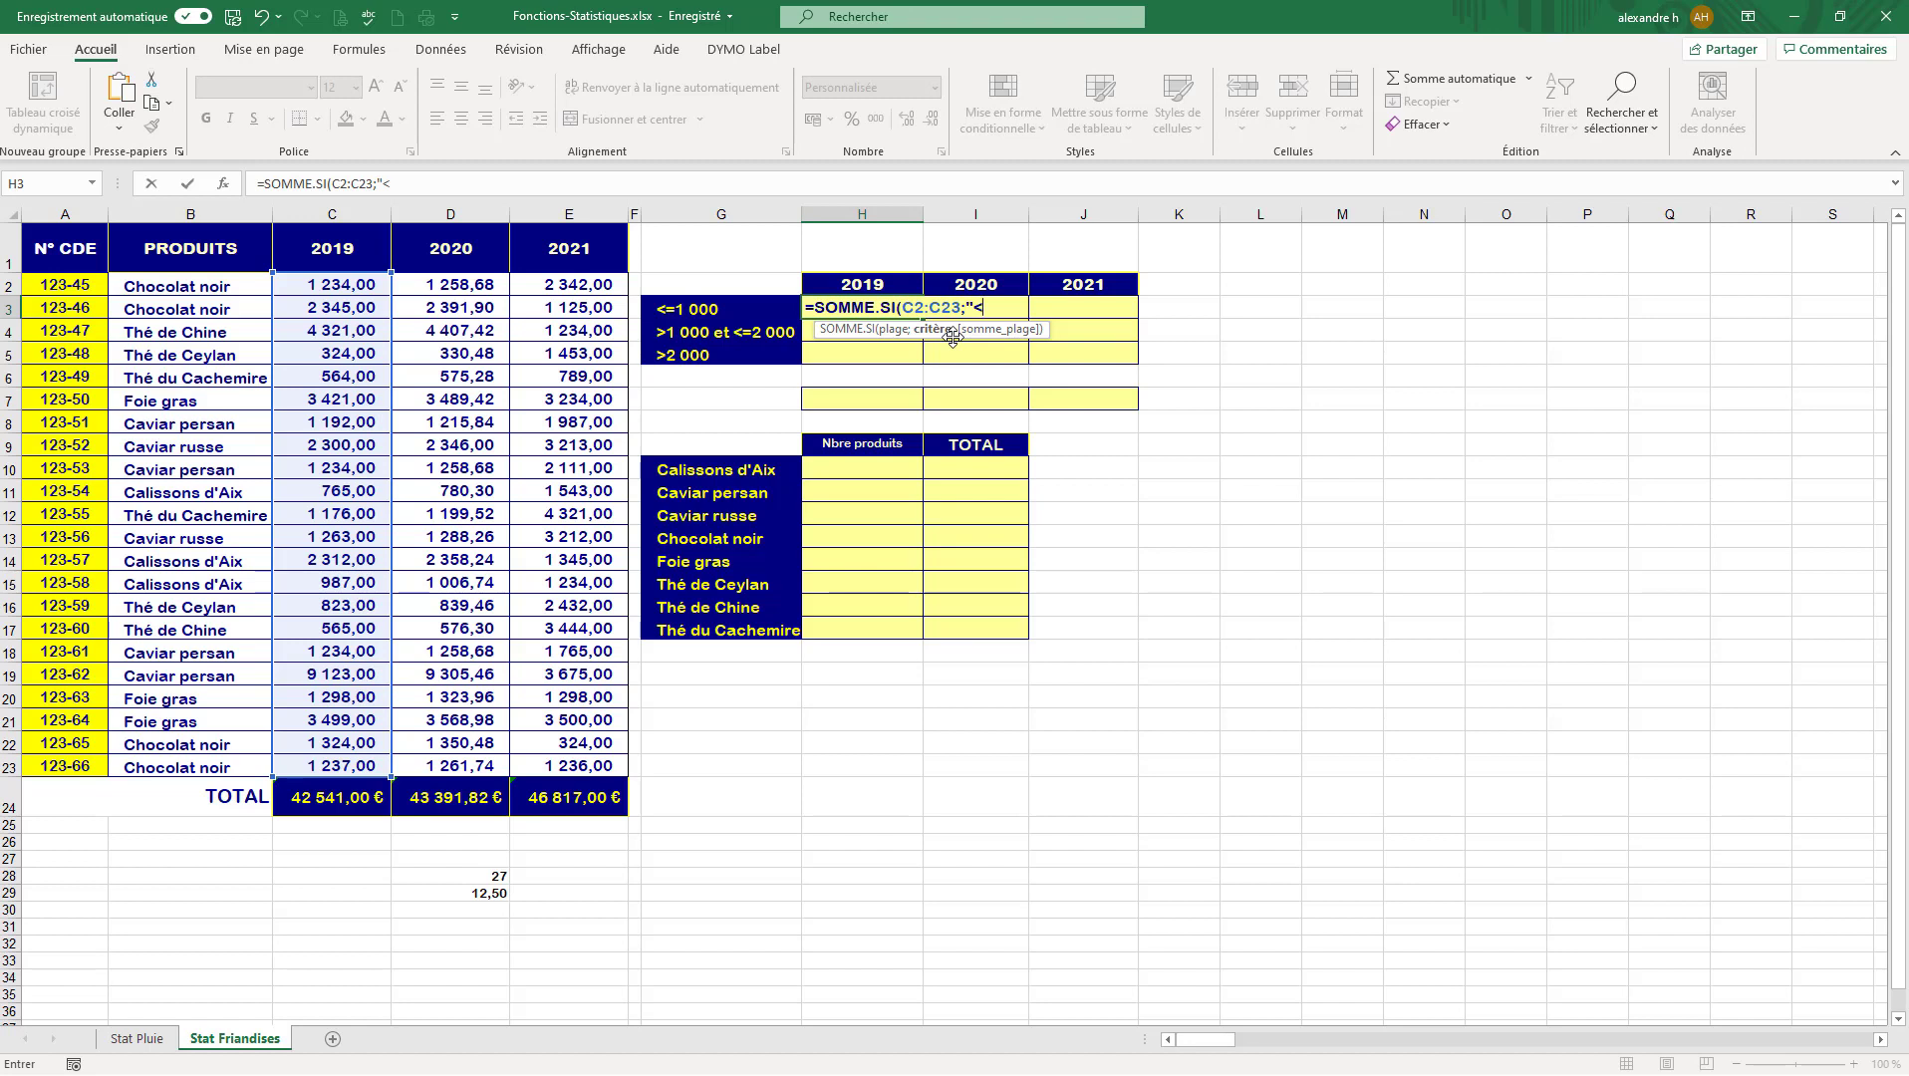
text(1000)
text(;)
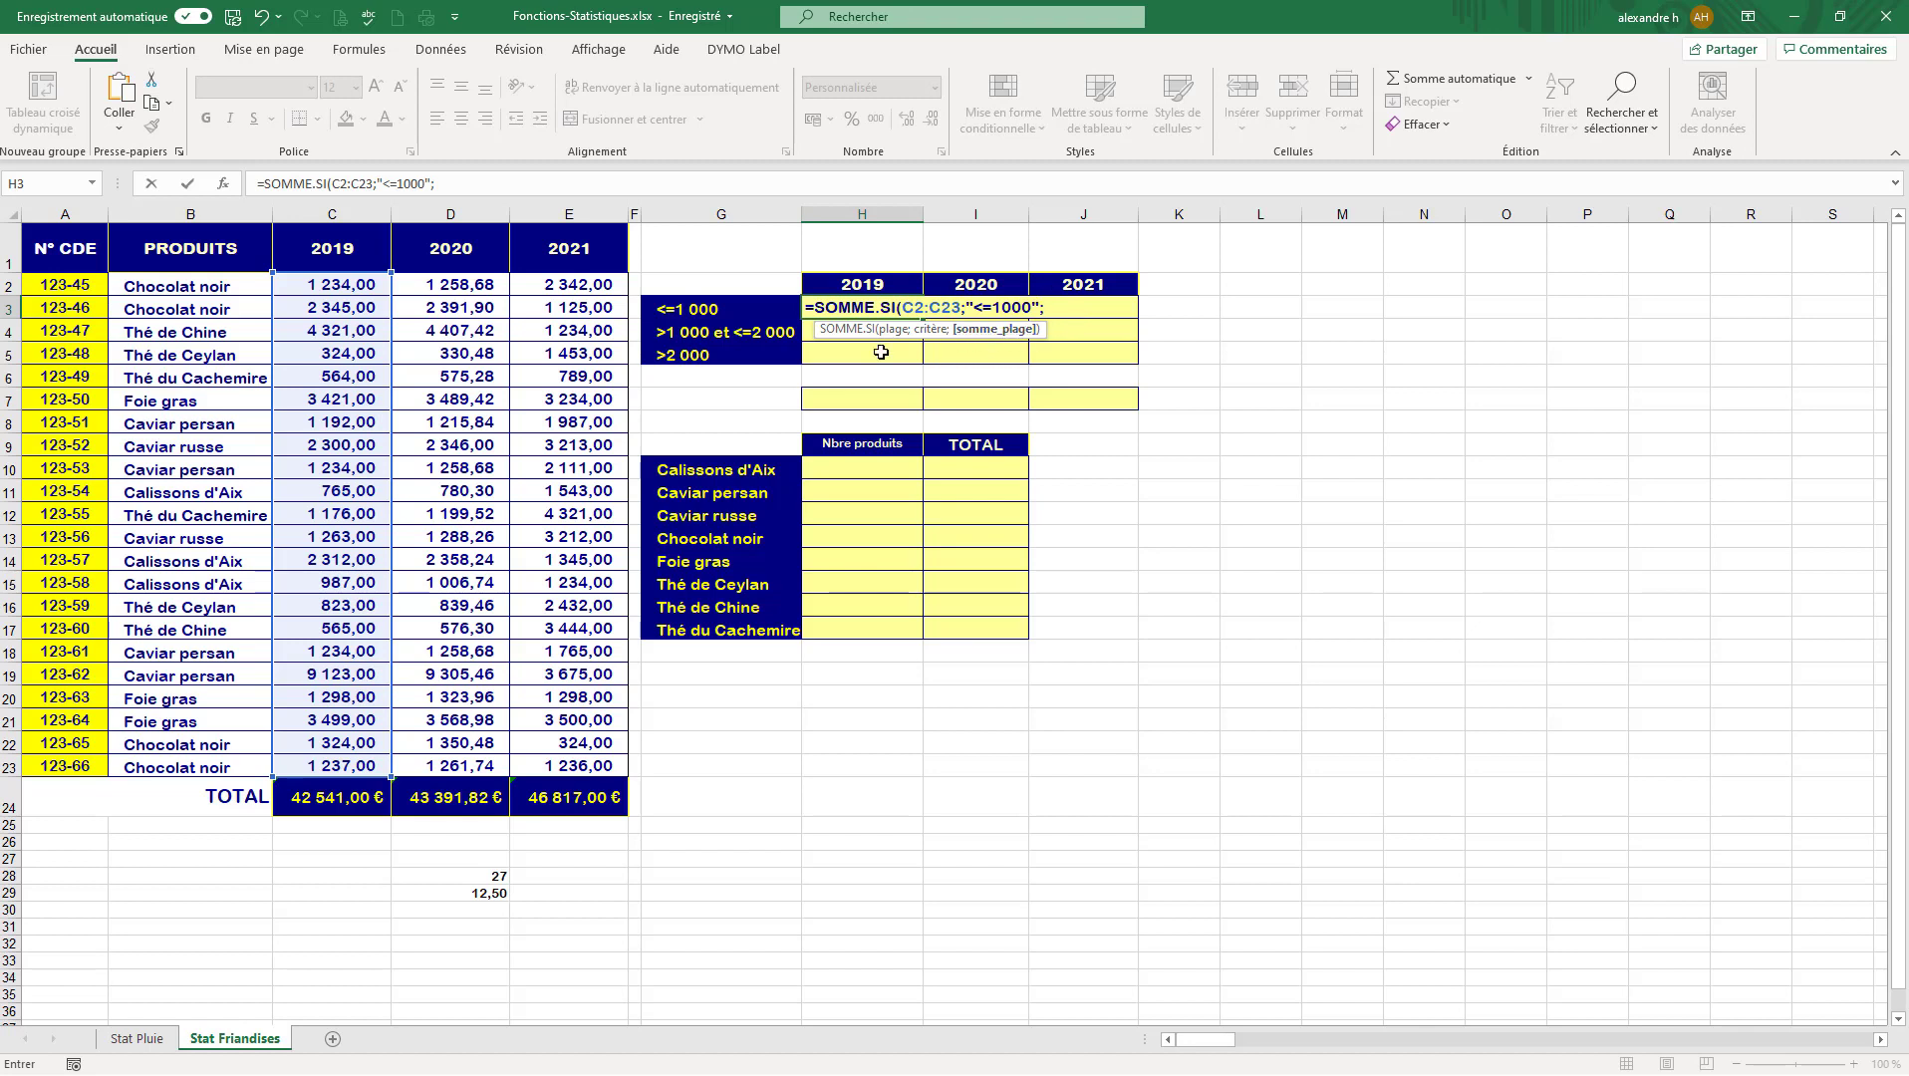
drag(351, 287, 325, 759)
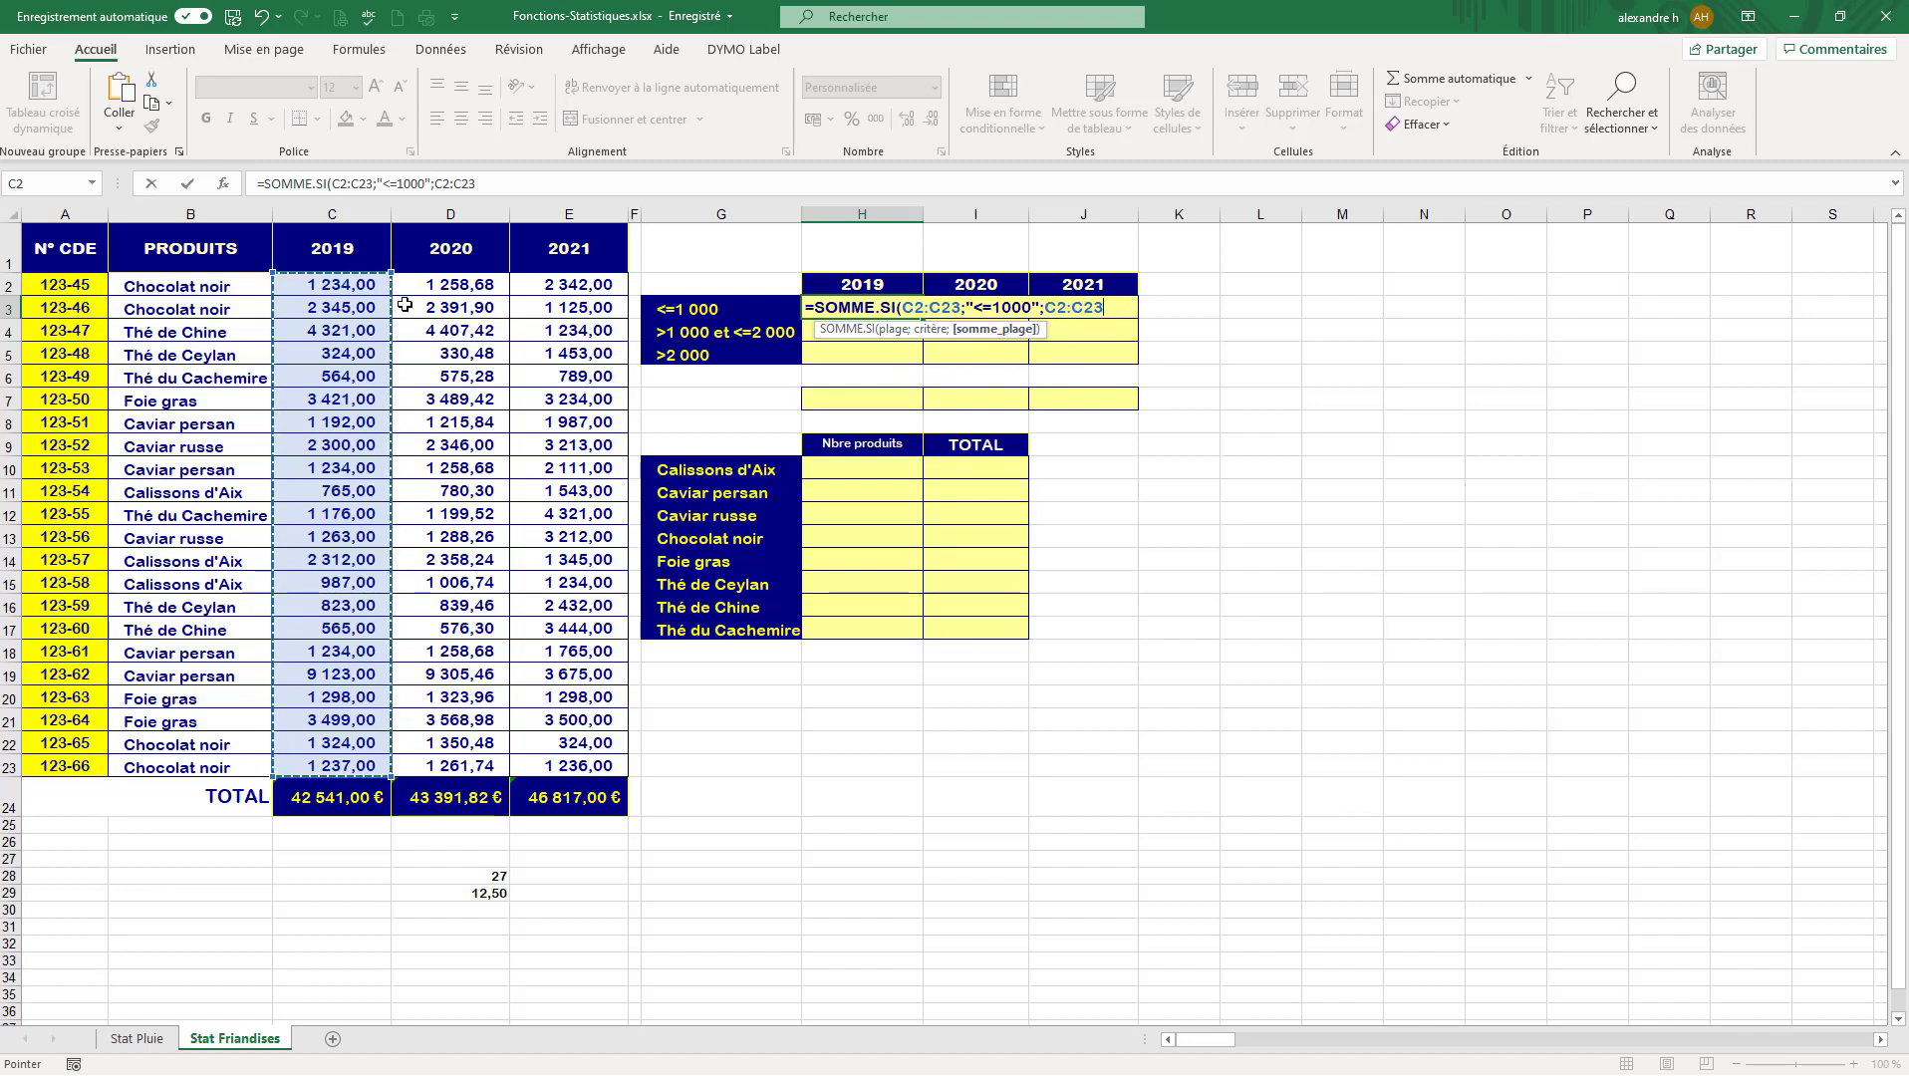
text())
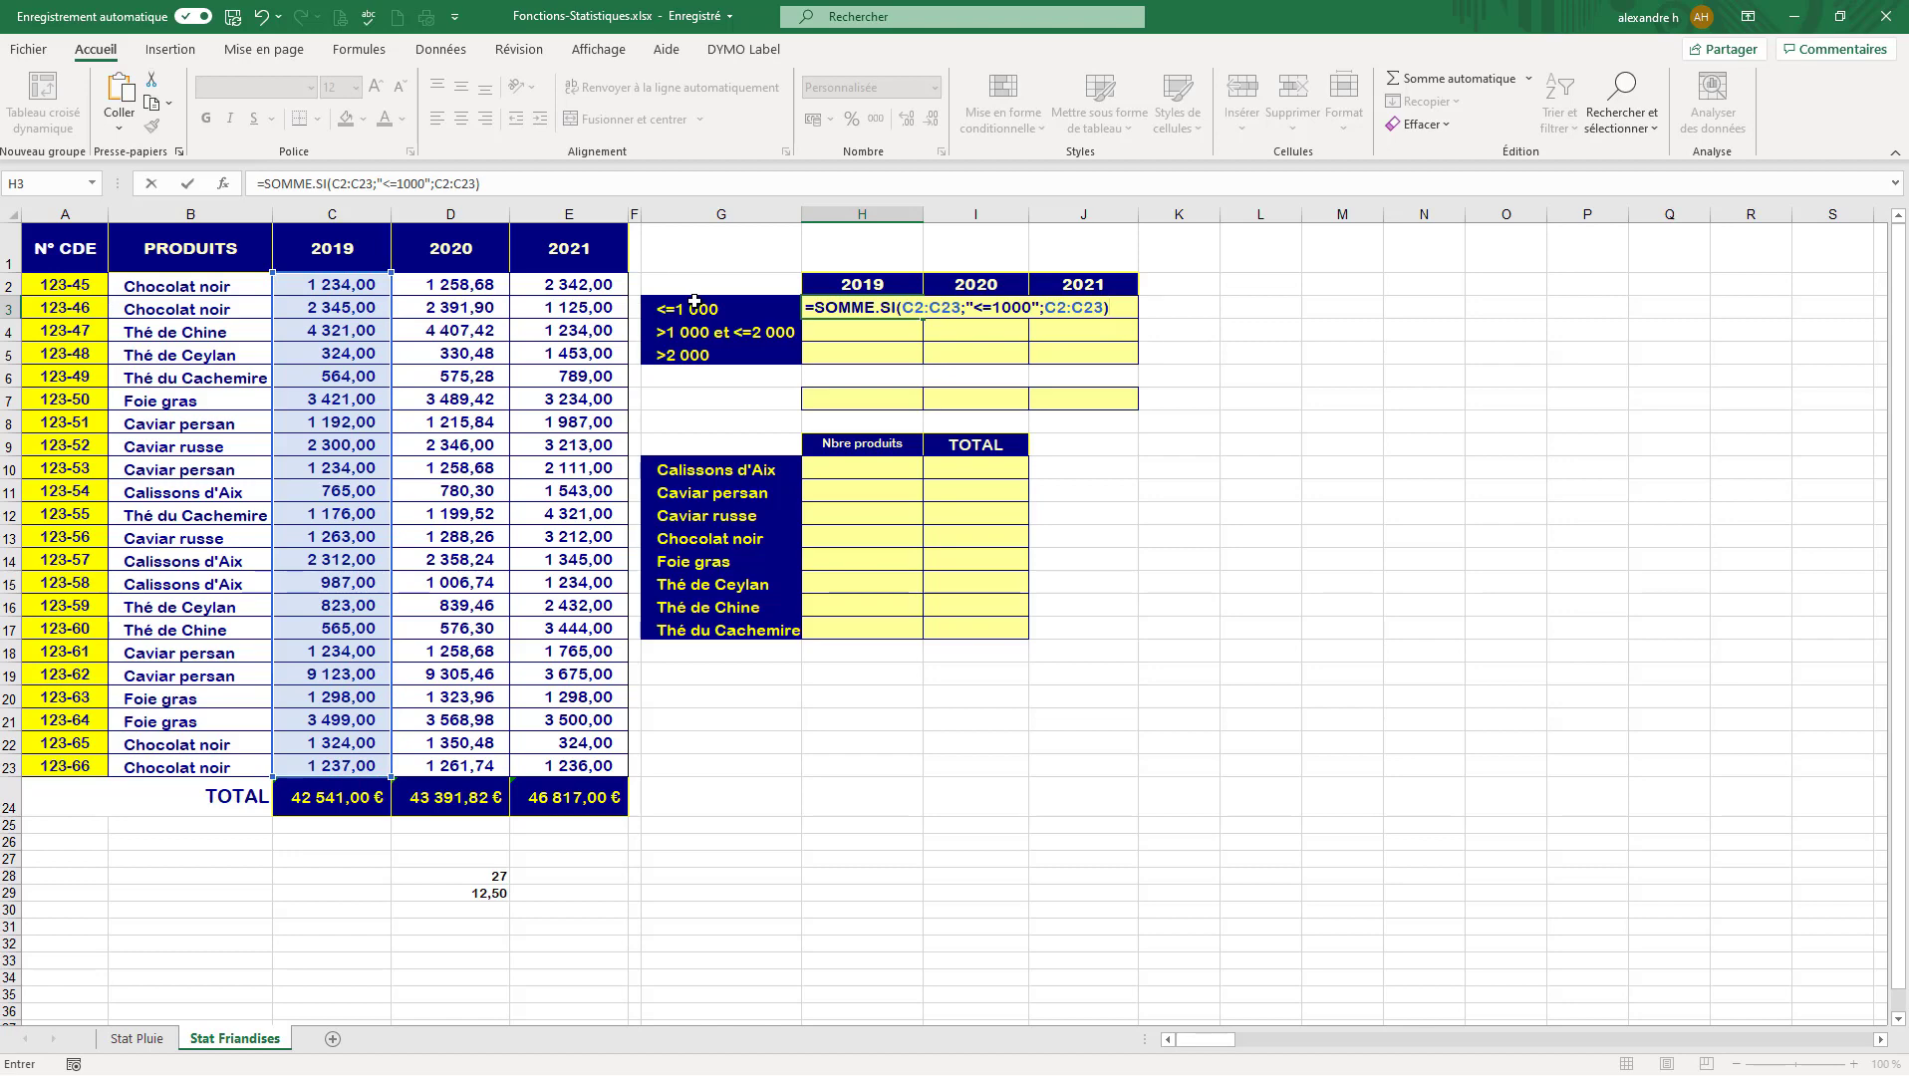
key(Return)
- Replace the criterion "<=1000" in the H3 formula with a reference to cell G3
click(877, 311)
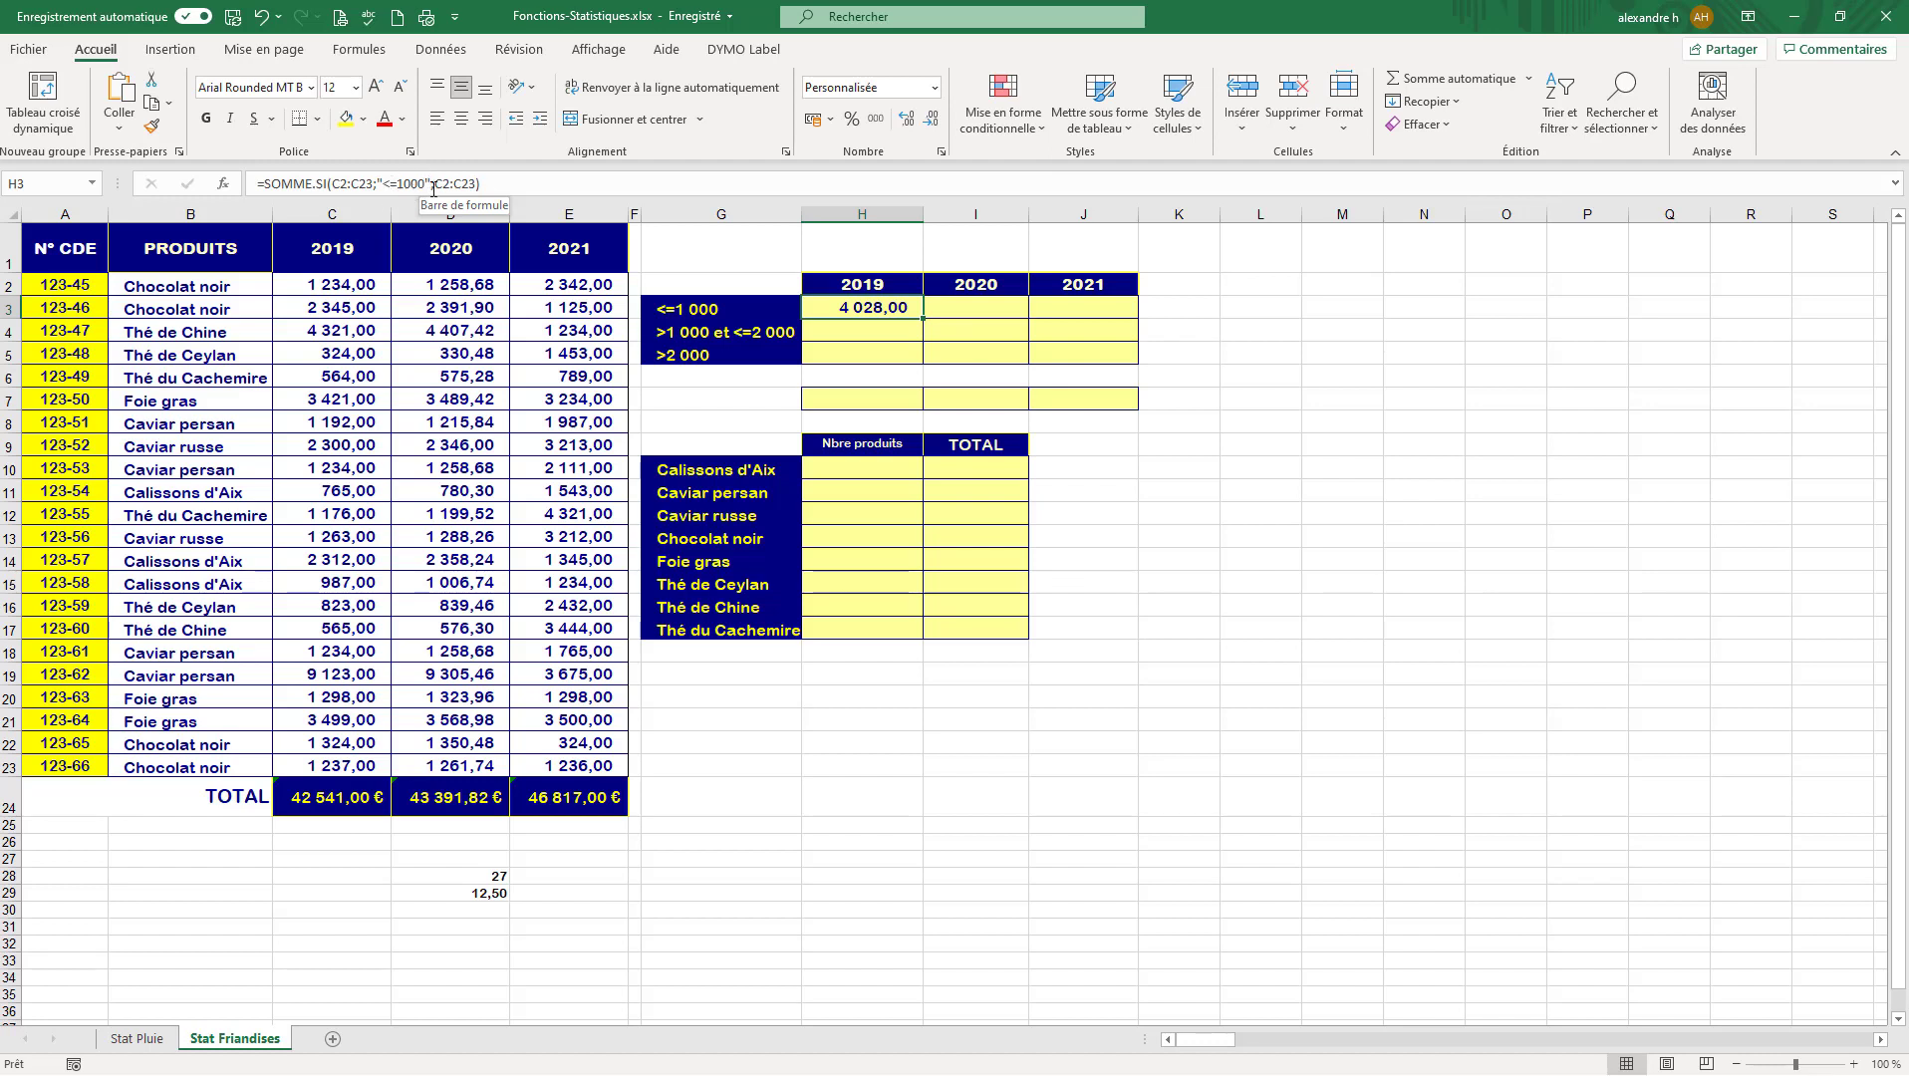
drag(431, 182, 385, 180)
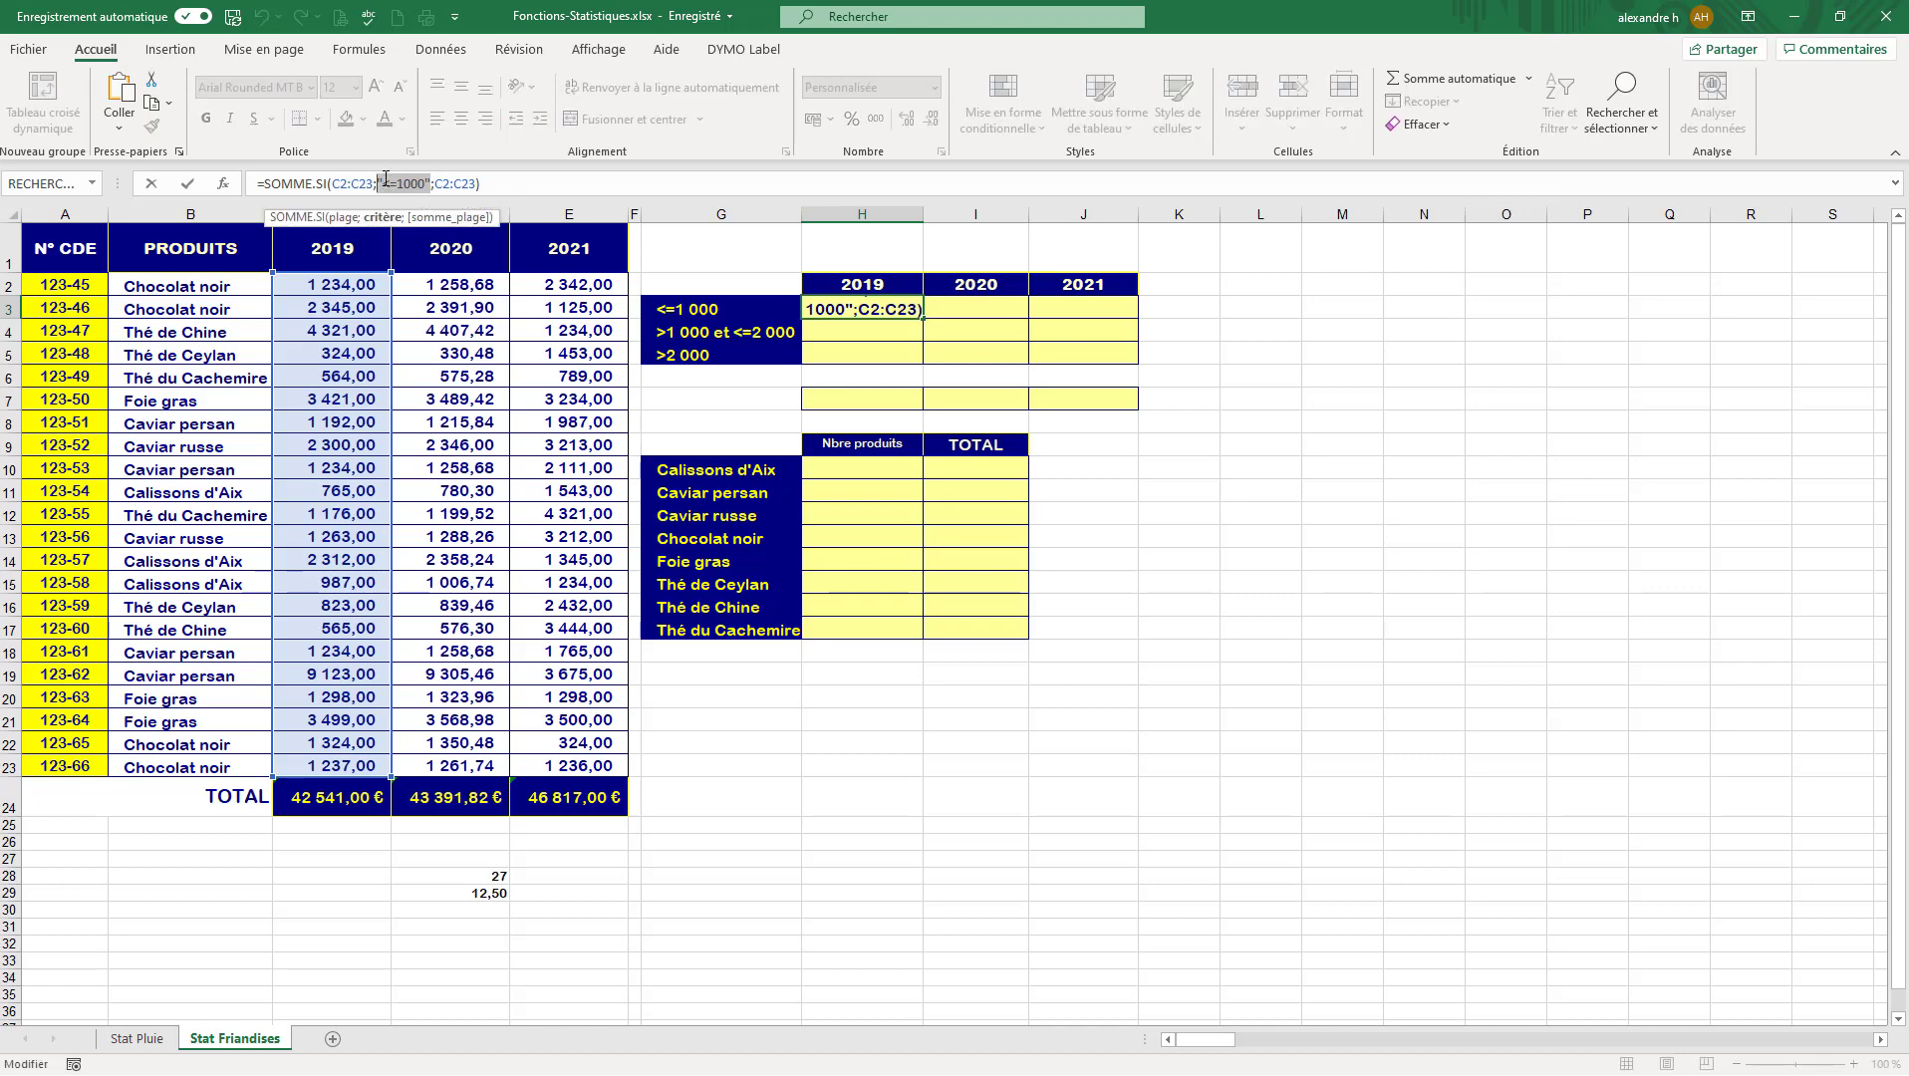
key(Delete)
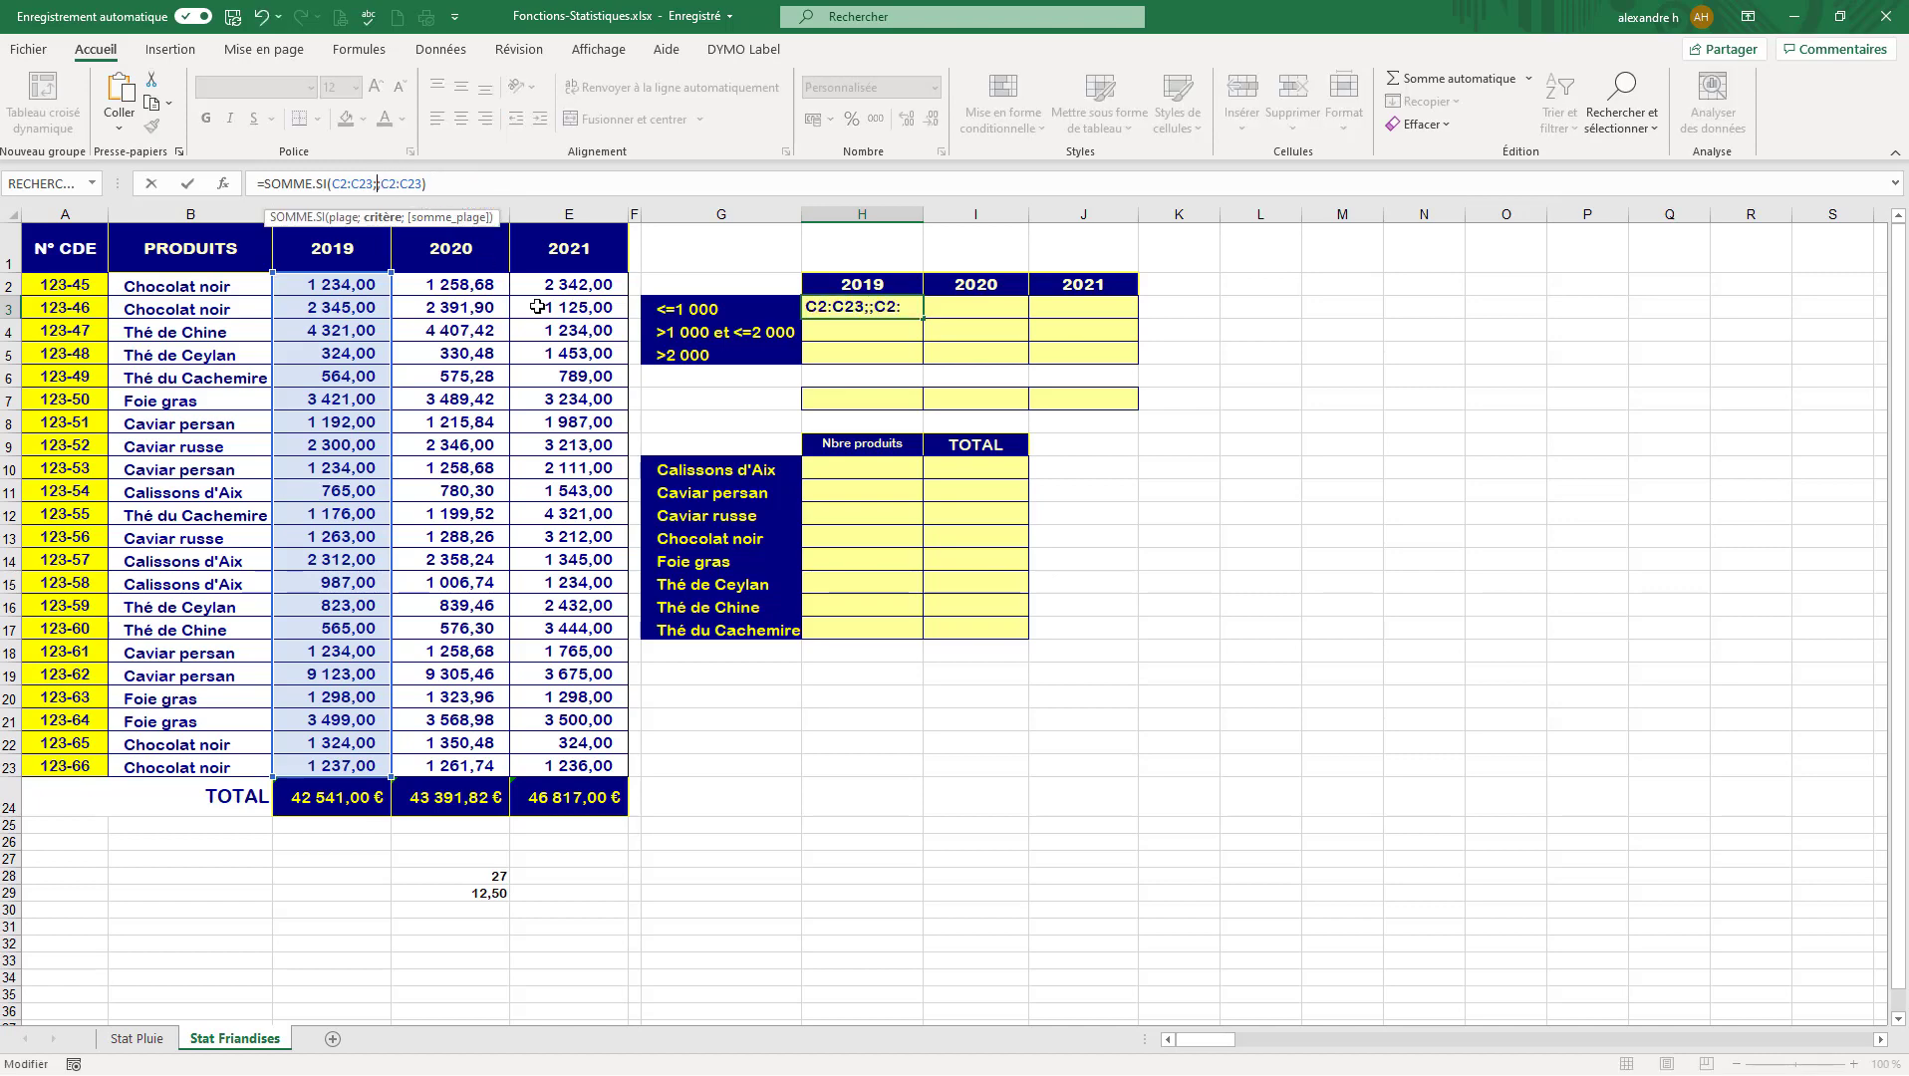
click(683, 311)
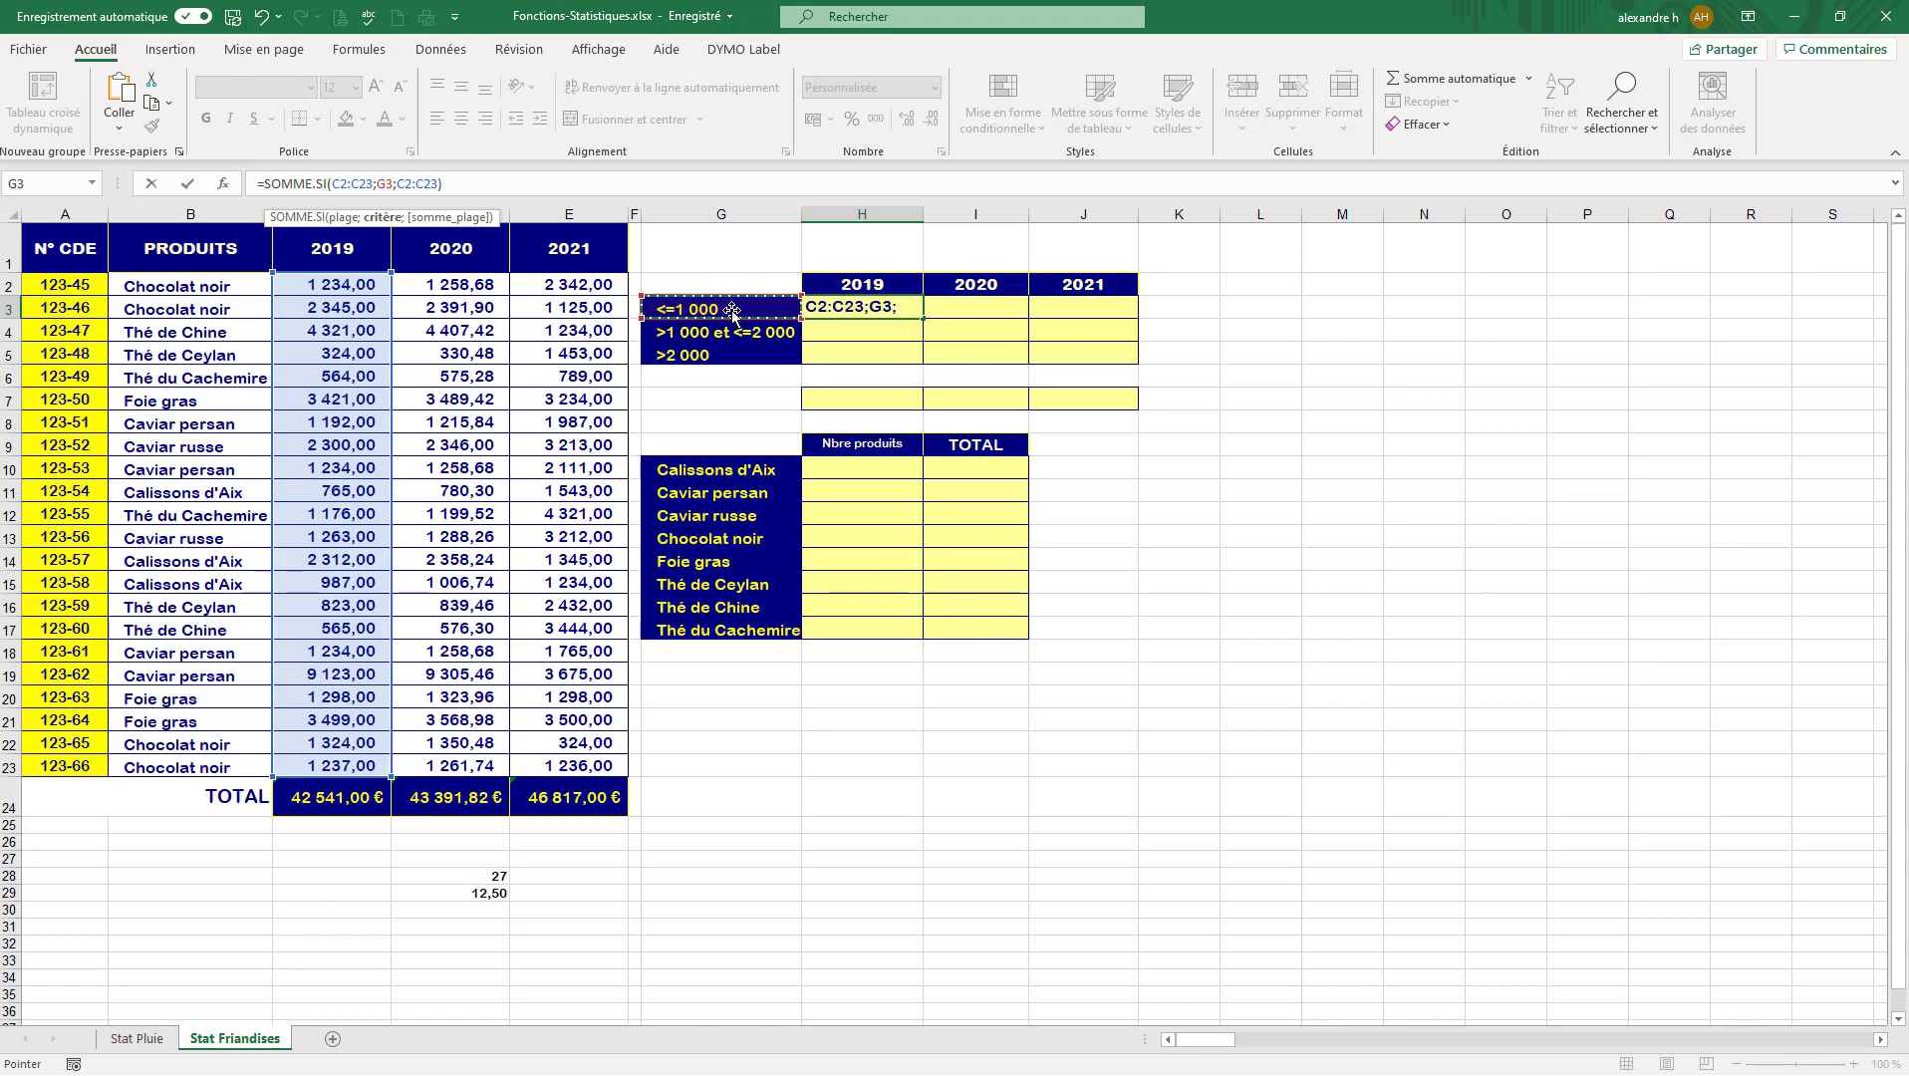
key(Return)
key(Return)
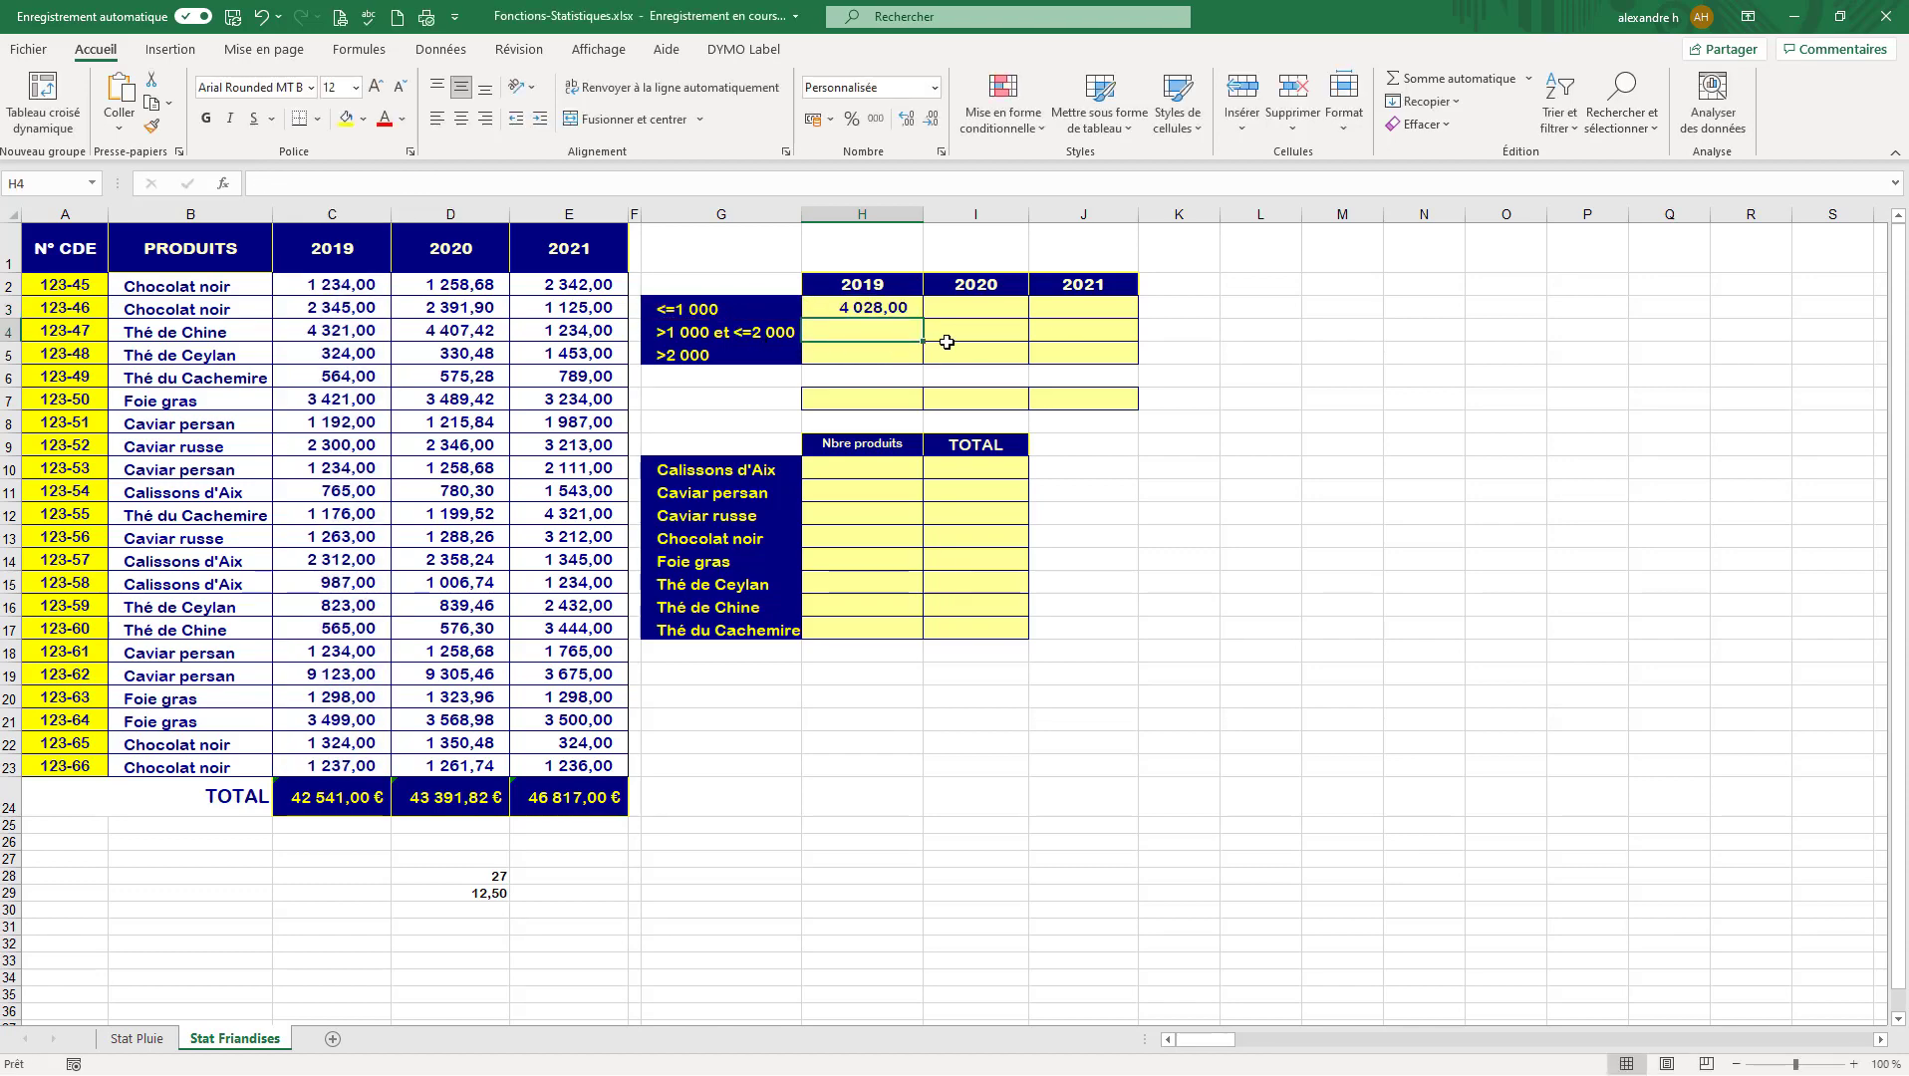
- Start a SOMME.SI formula in I3, the 2020 cell of the <=1 000 row, with D2:D23 as the criteria range
click(972, 304)
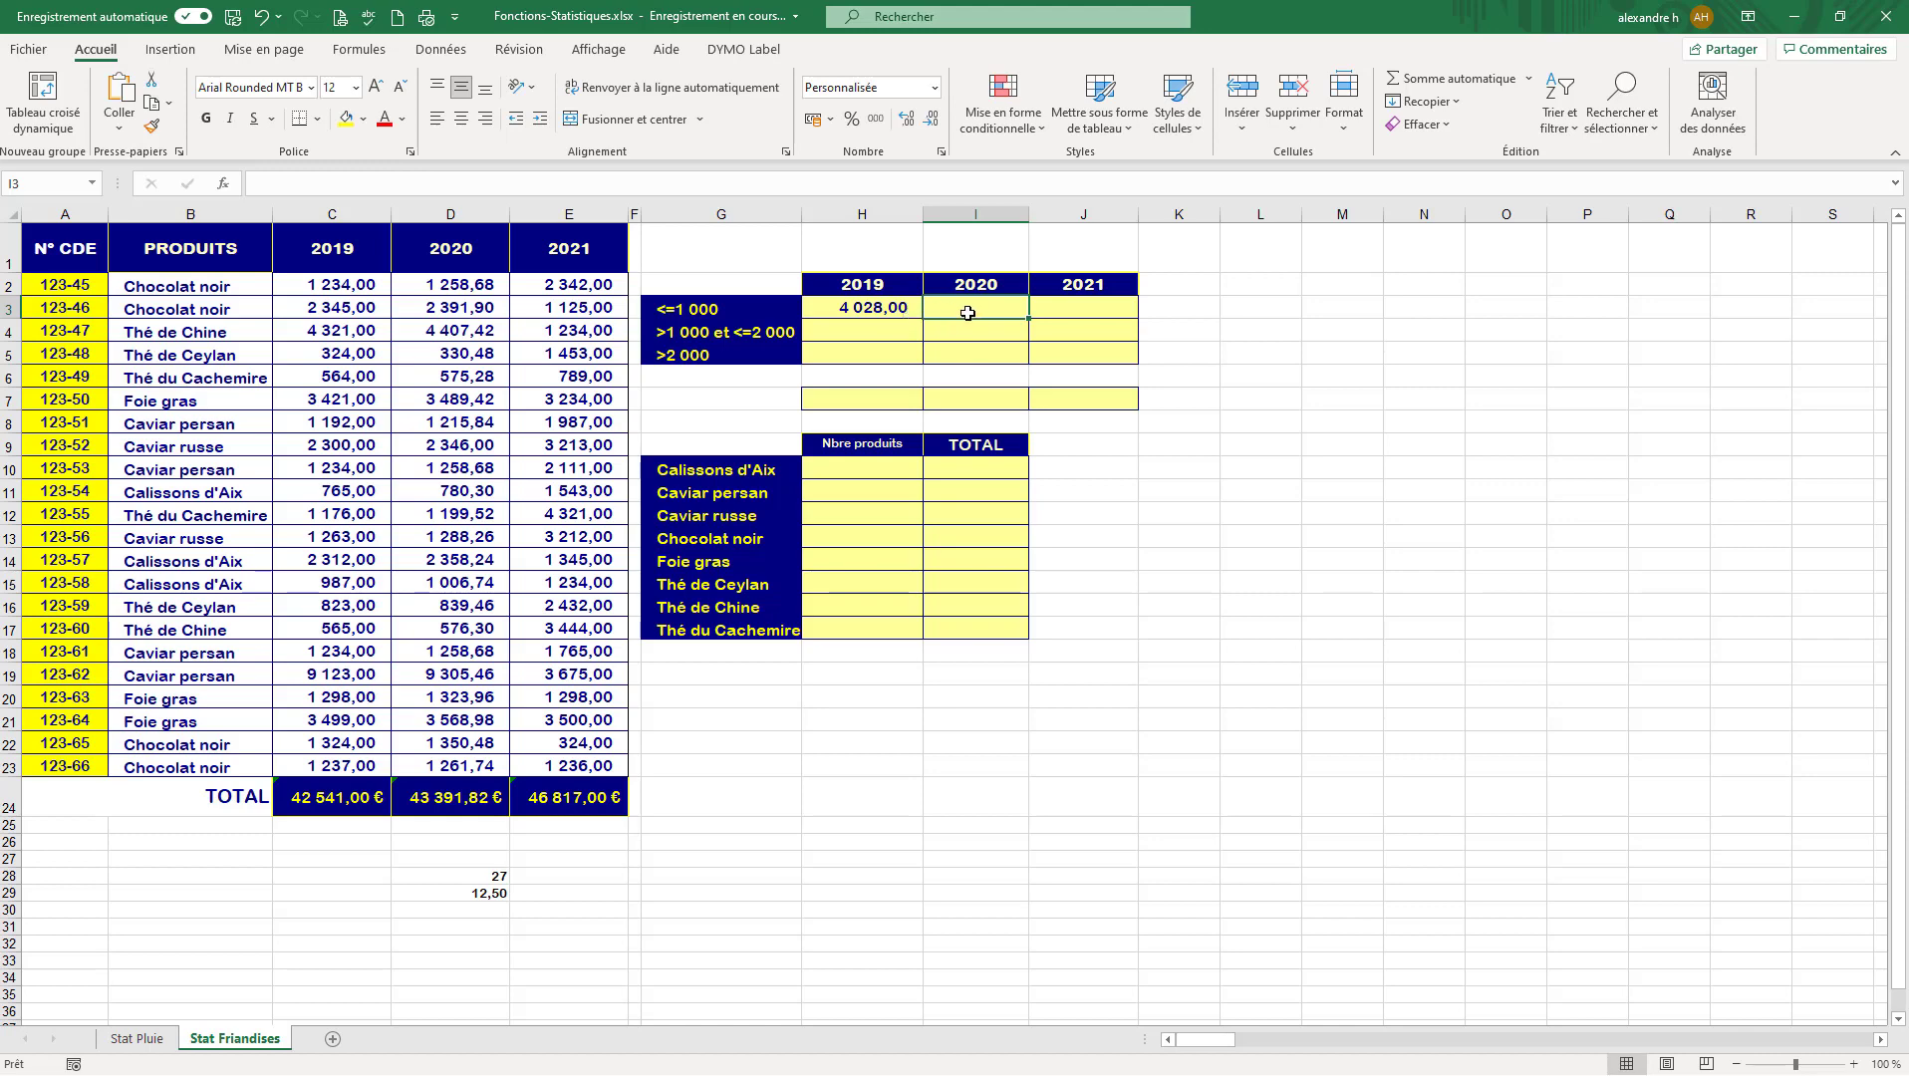
text(somme)
key(BackSpace)
key(BackSpace)
key(BackSpace)
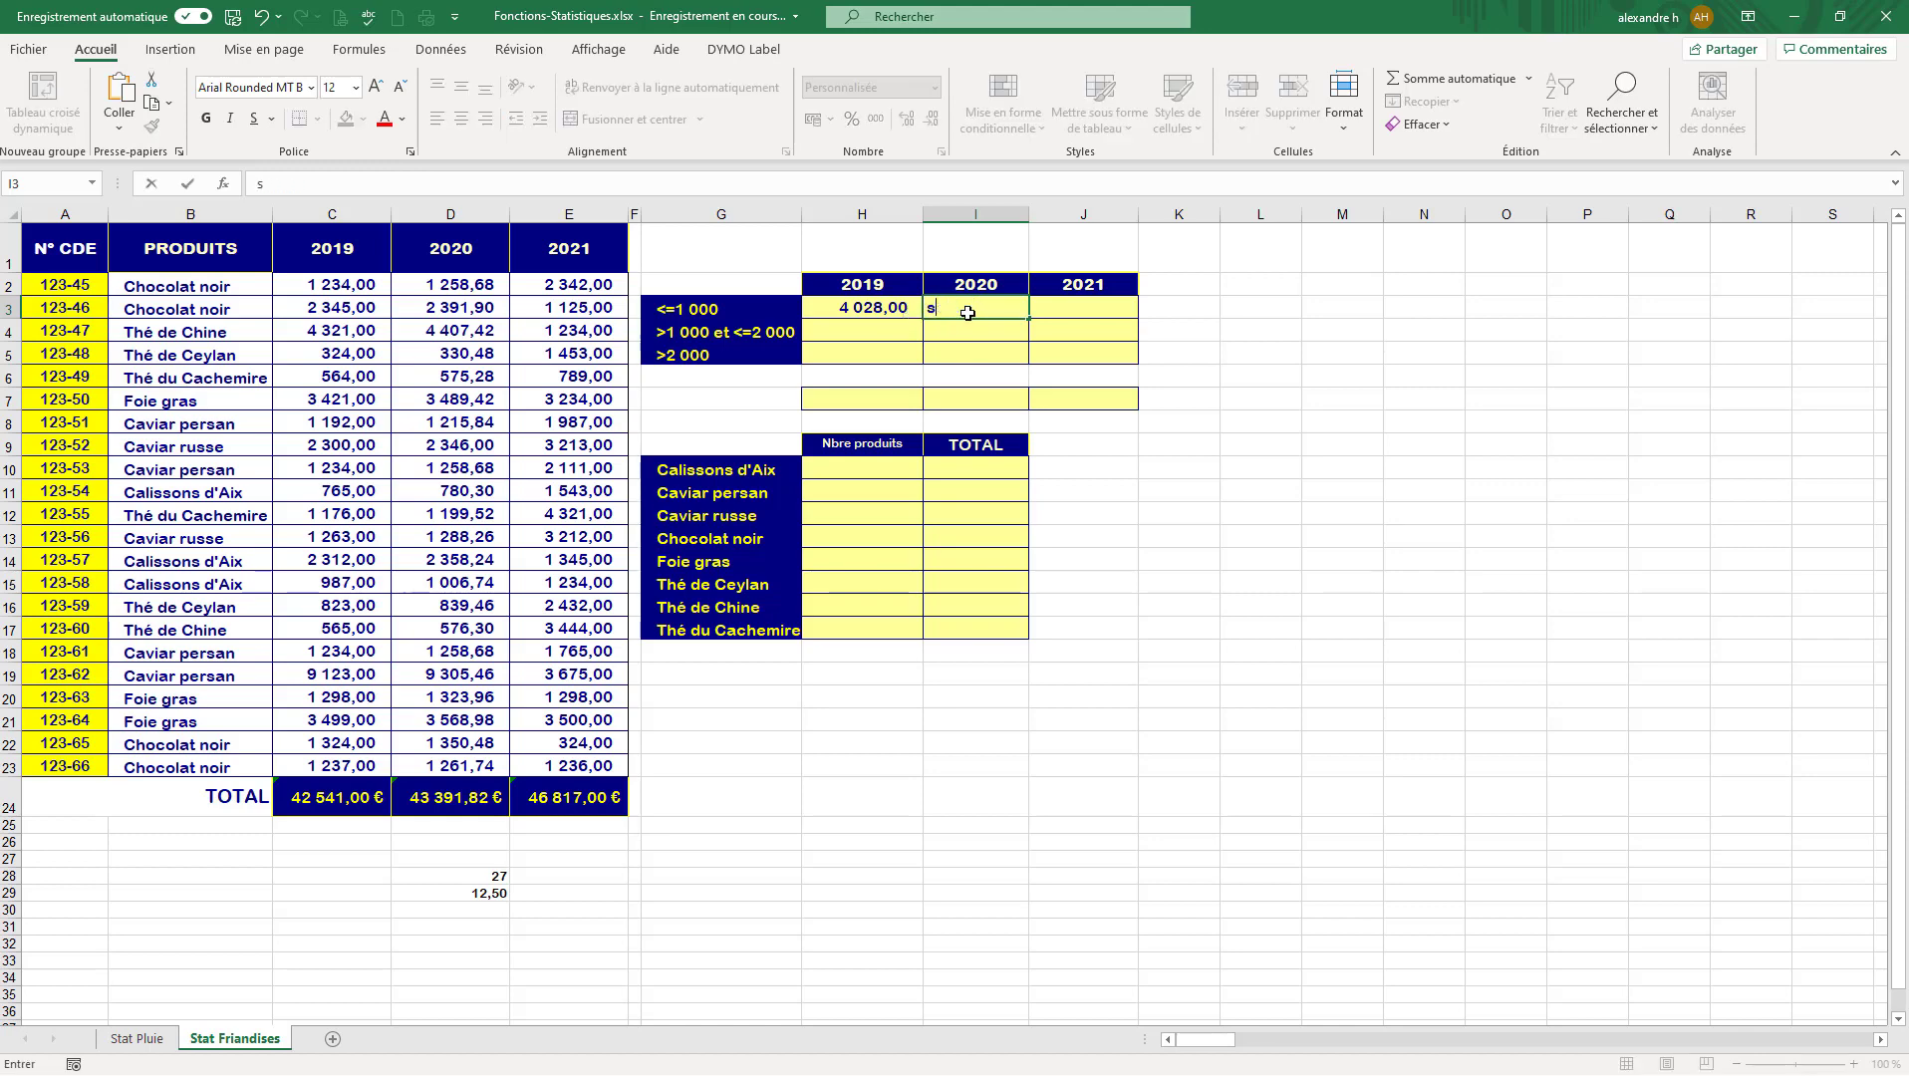
text(=somme)
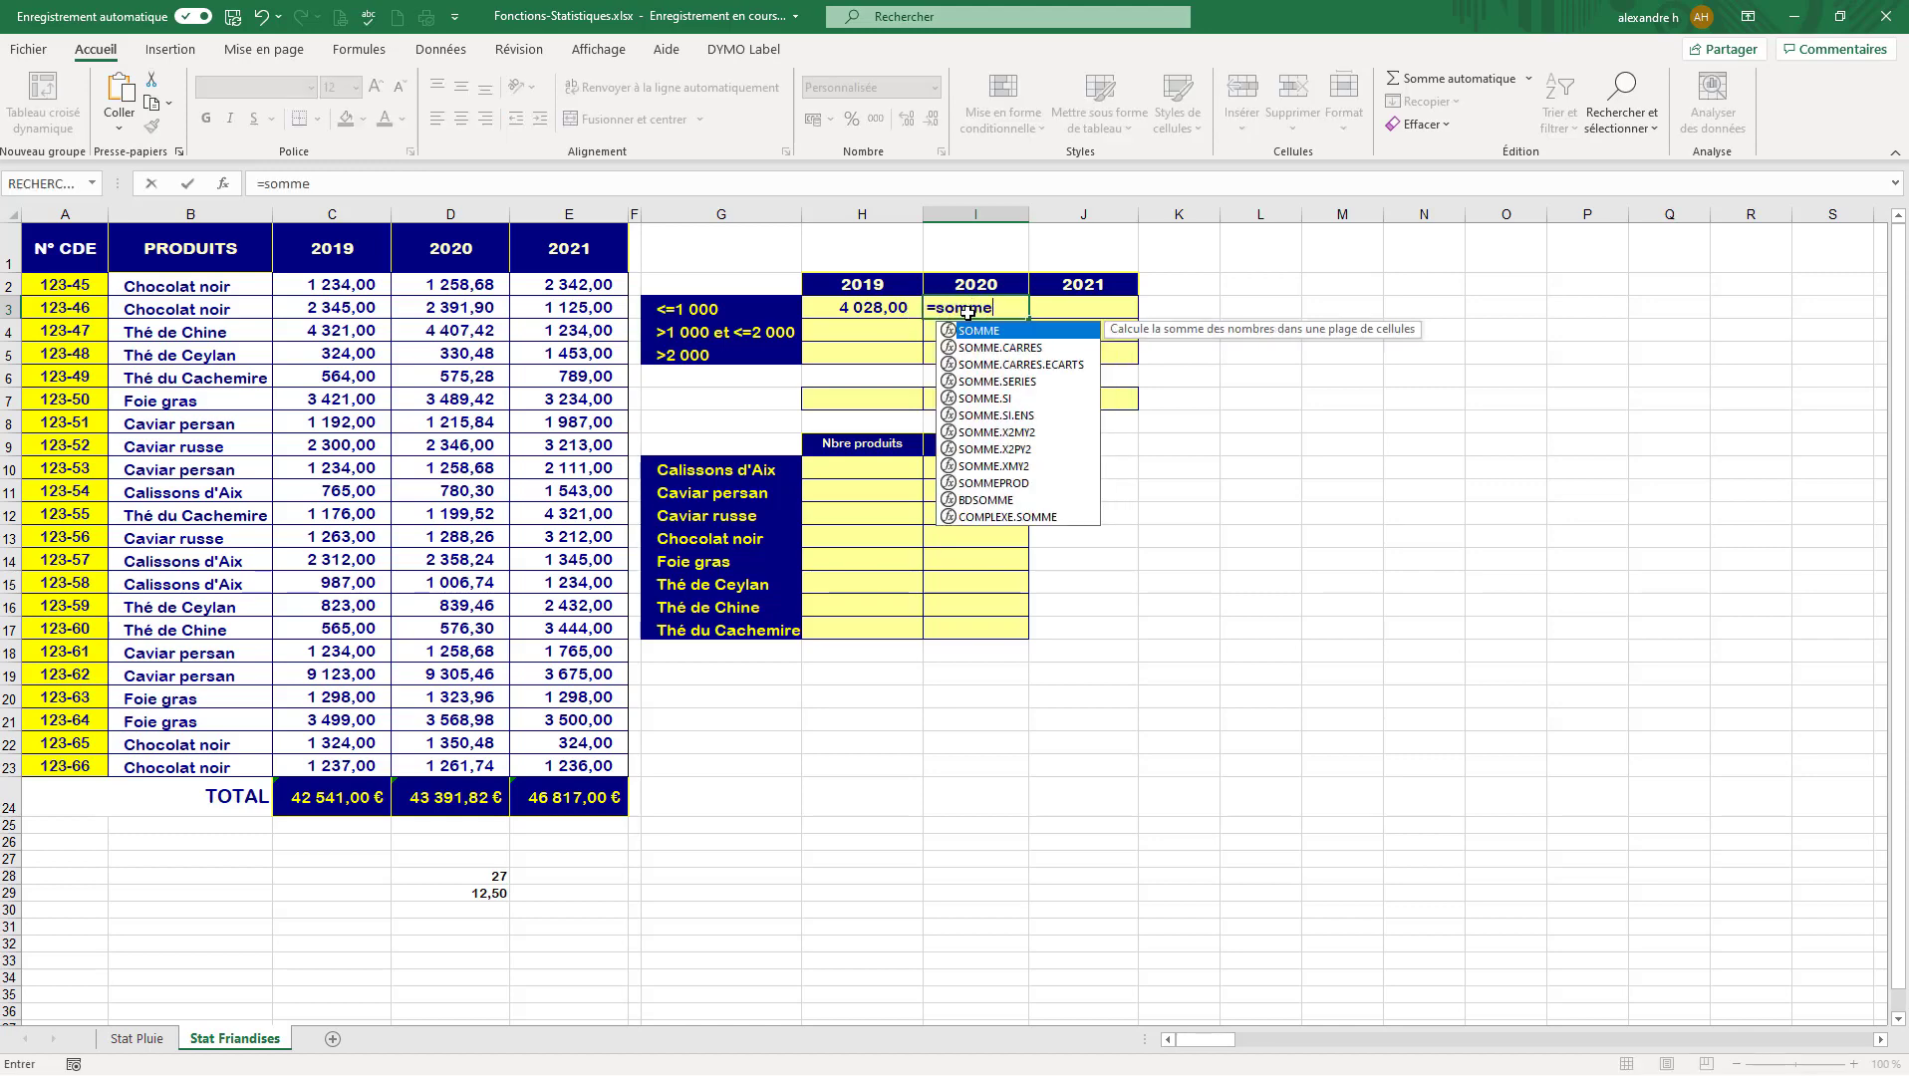
click(982, 399)
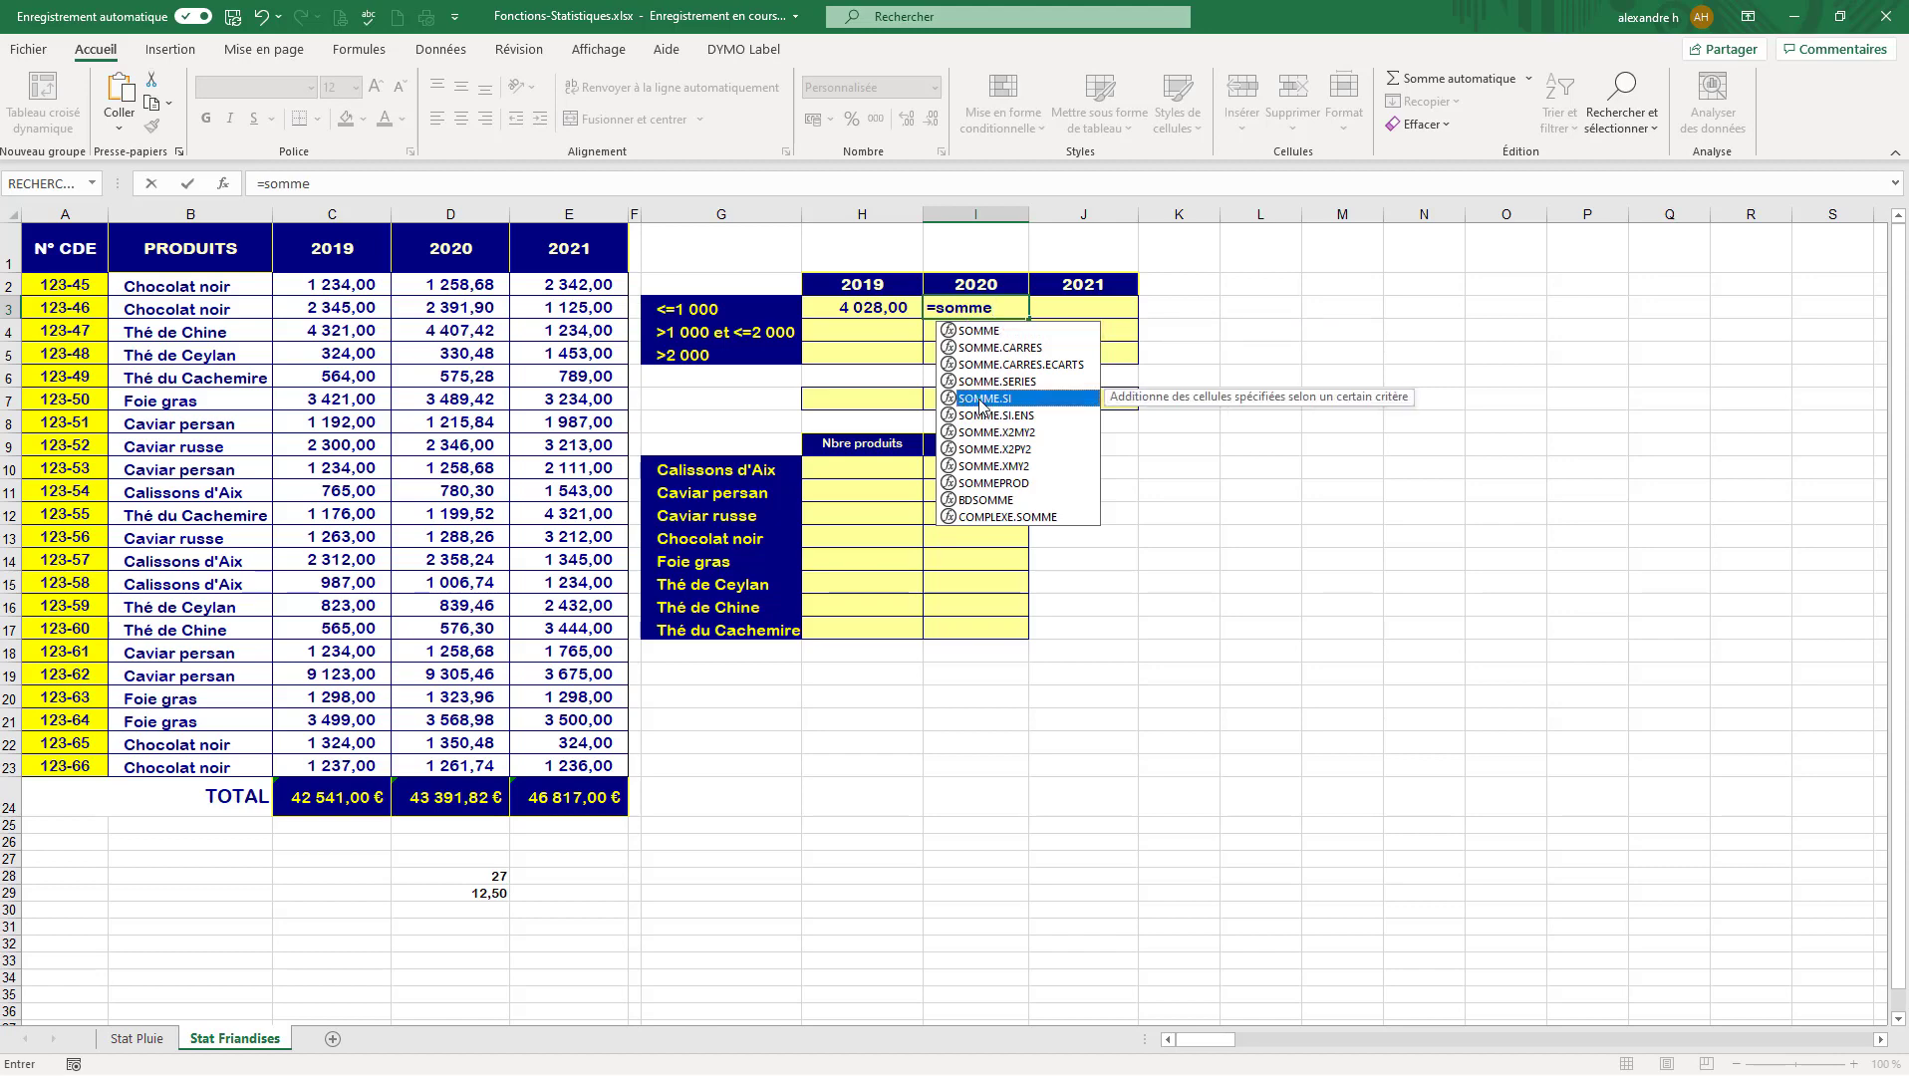
double_click(982, 399)
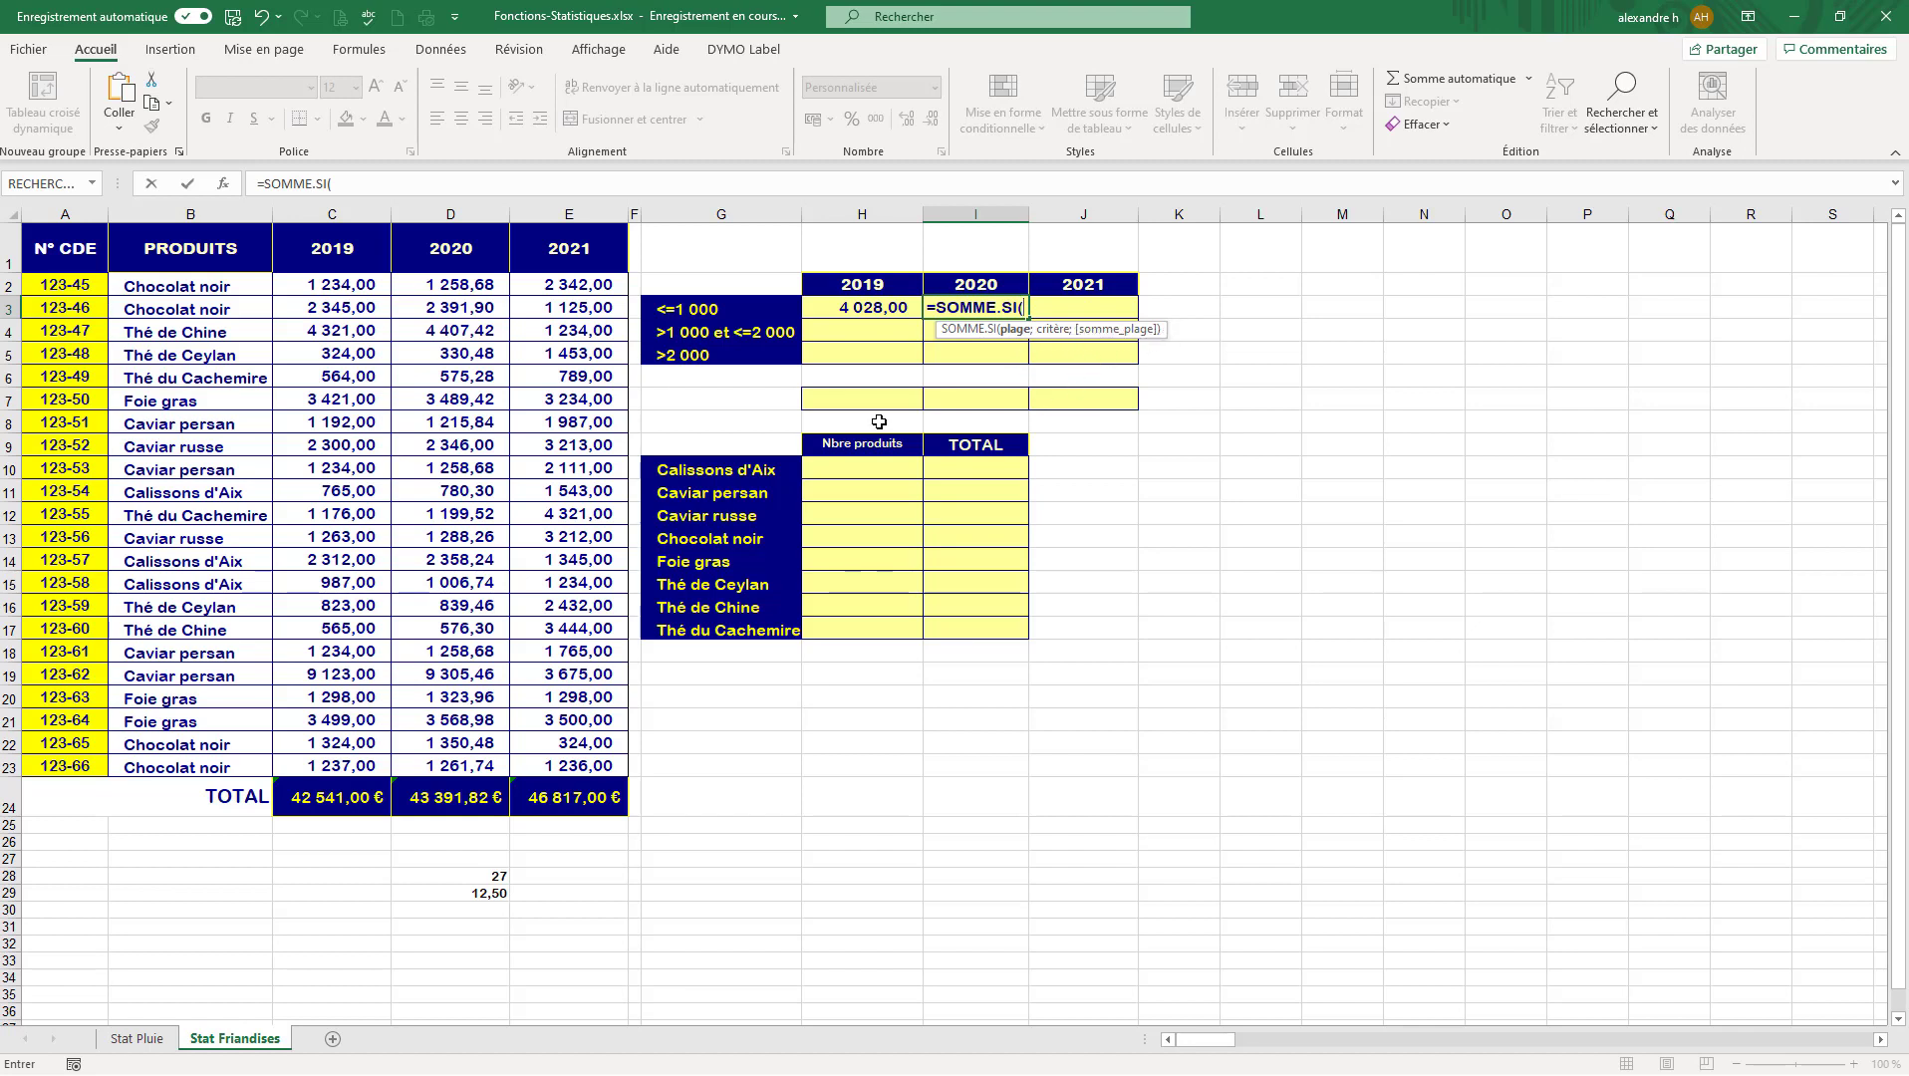
drag(451, 289, 460, 769)
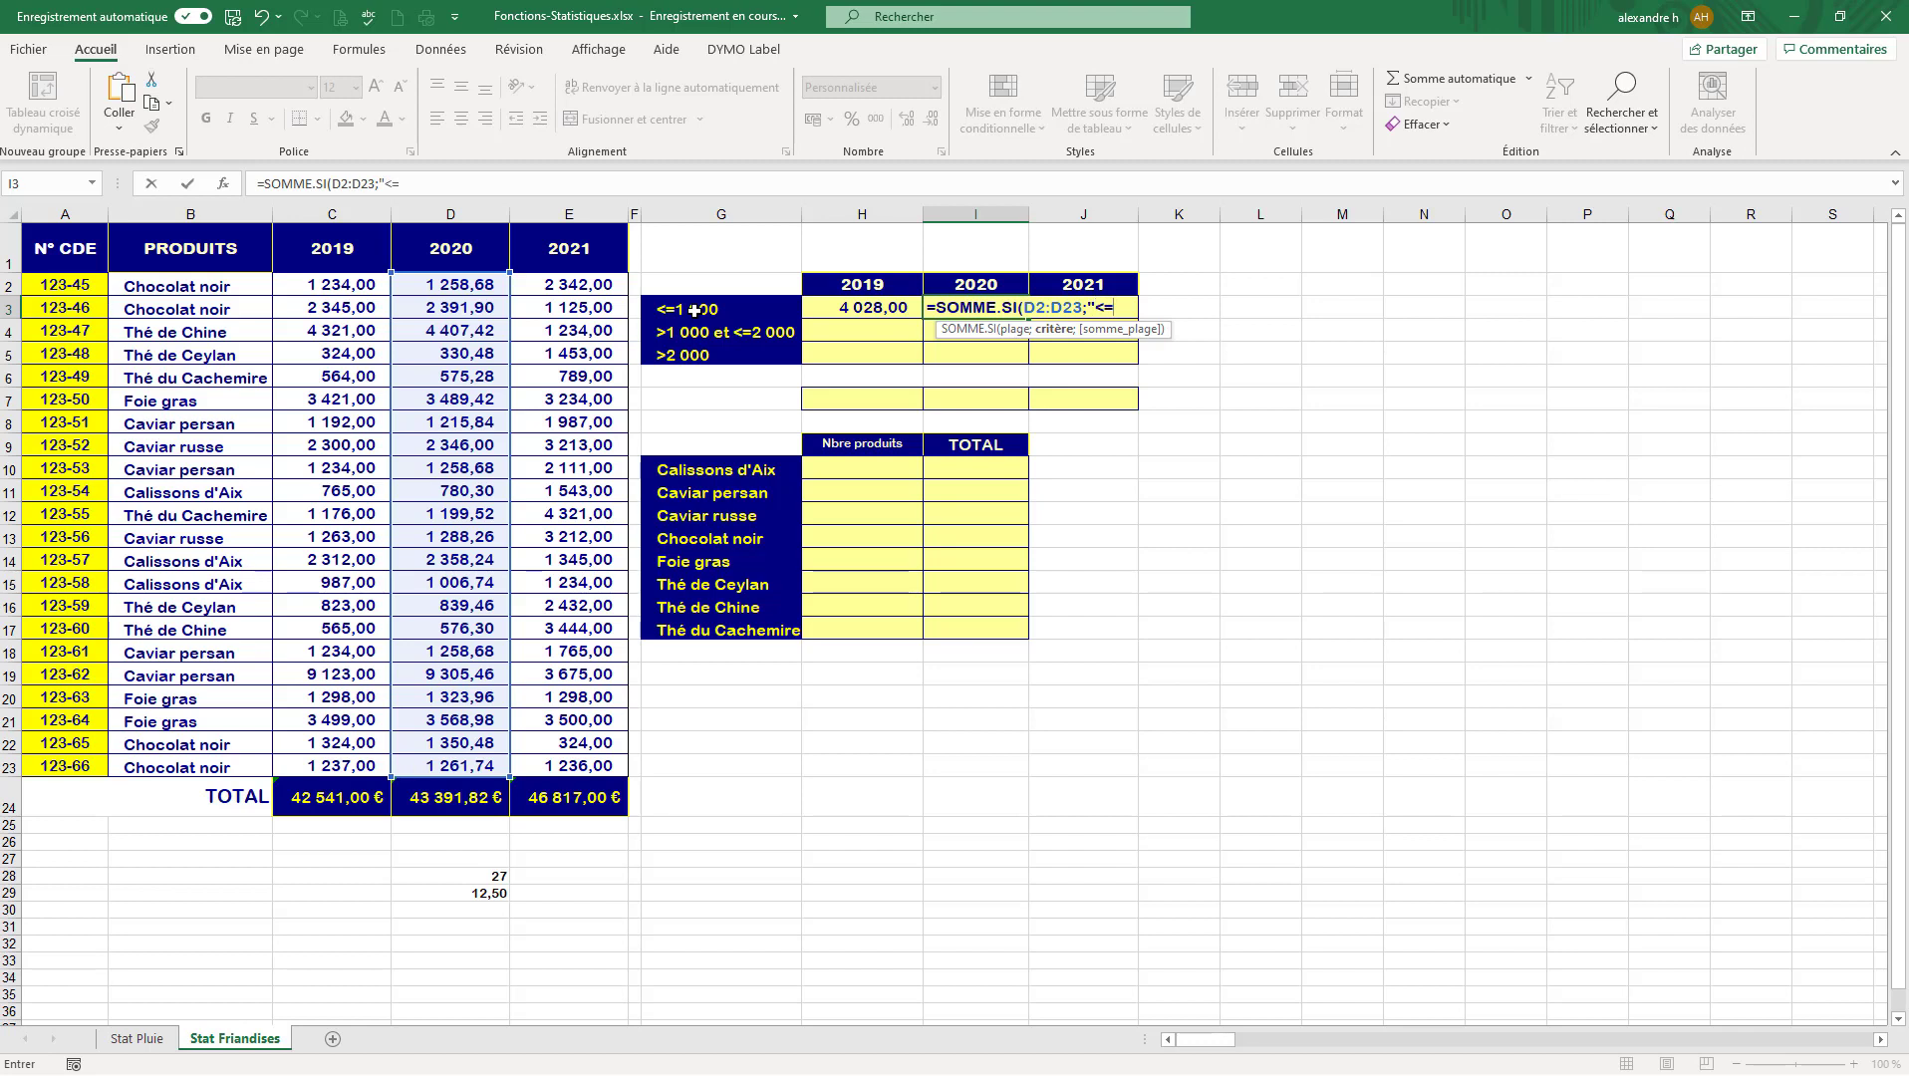
- Complete the I3 formula with the criterion "<=1000" and the sum range D2:D23
text(000)
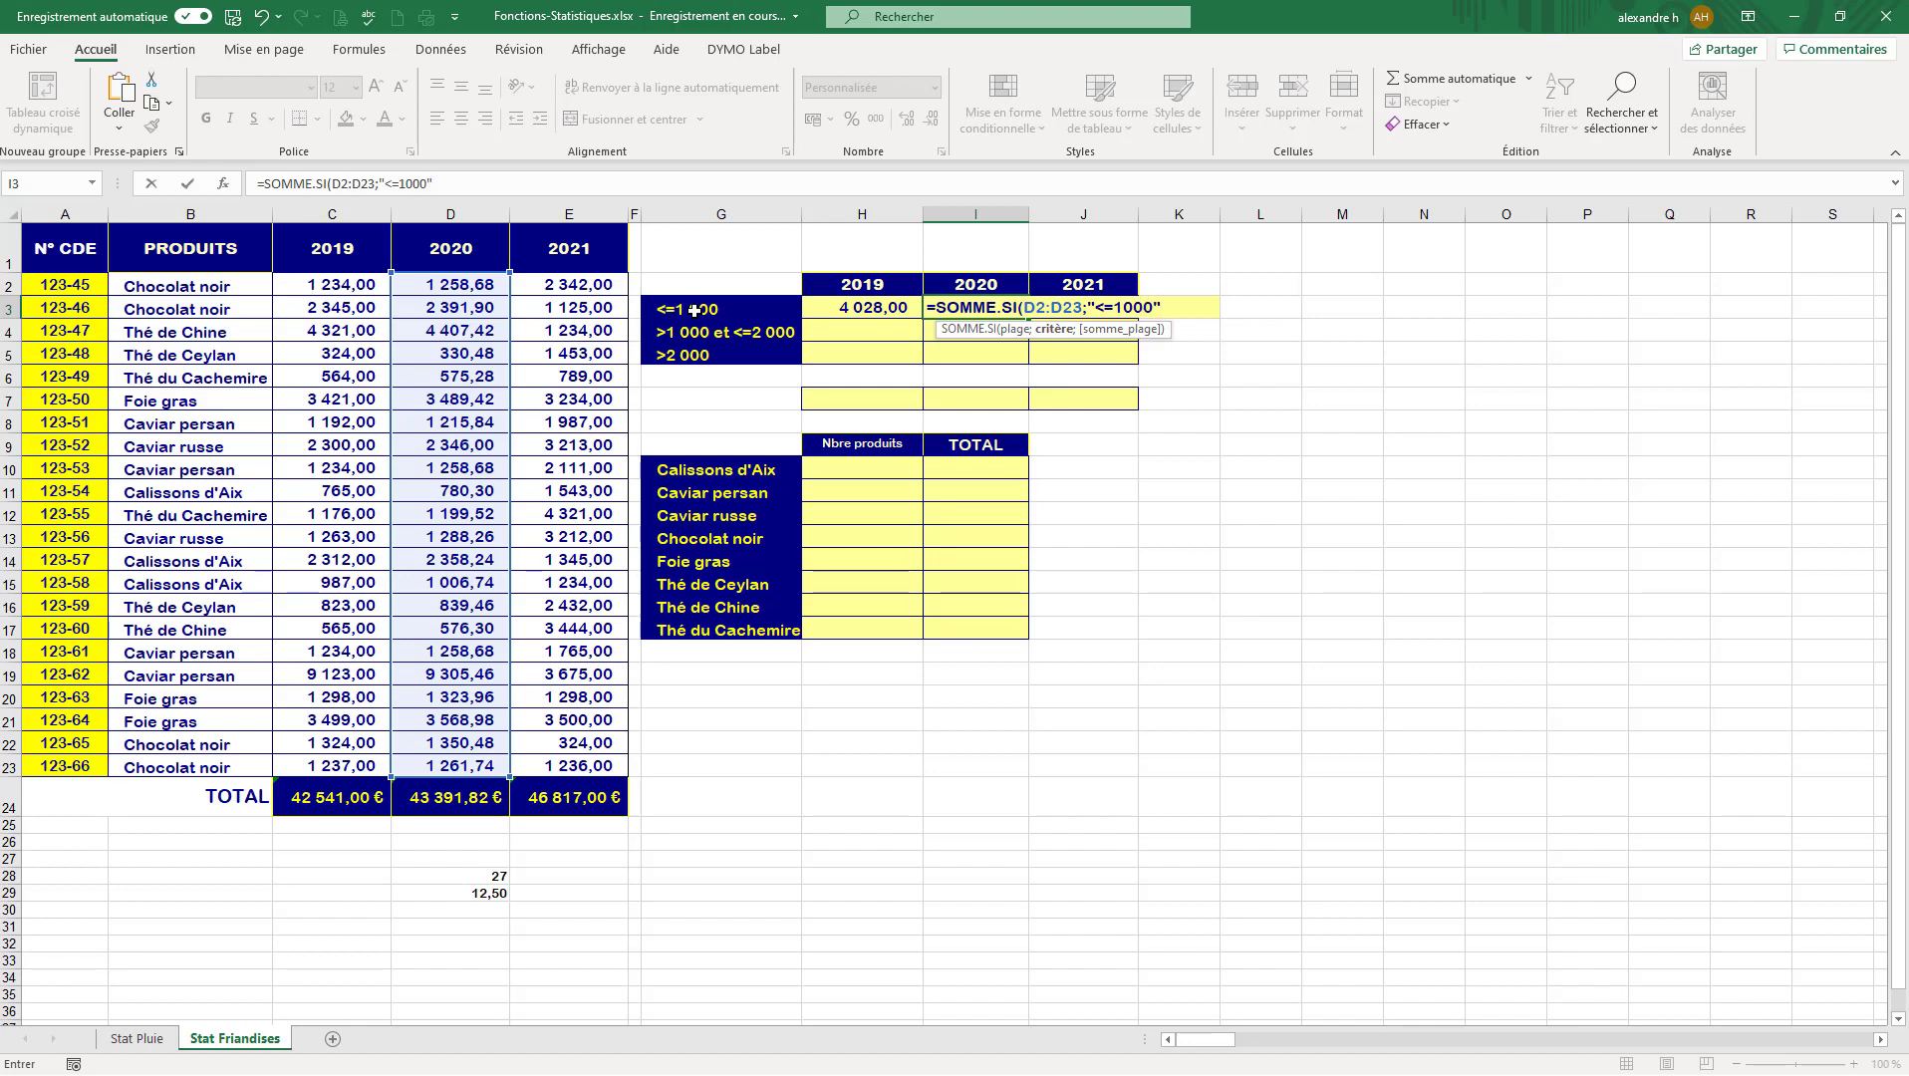
text(";)
drag(453, 289, 455, 768)
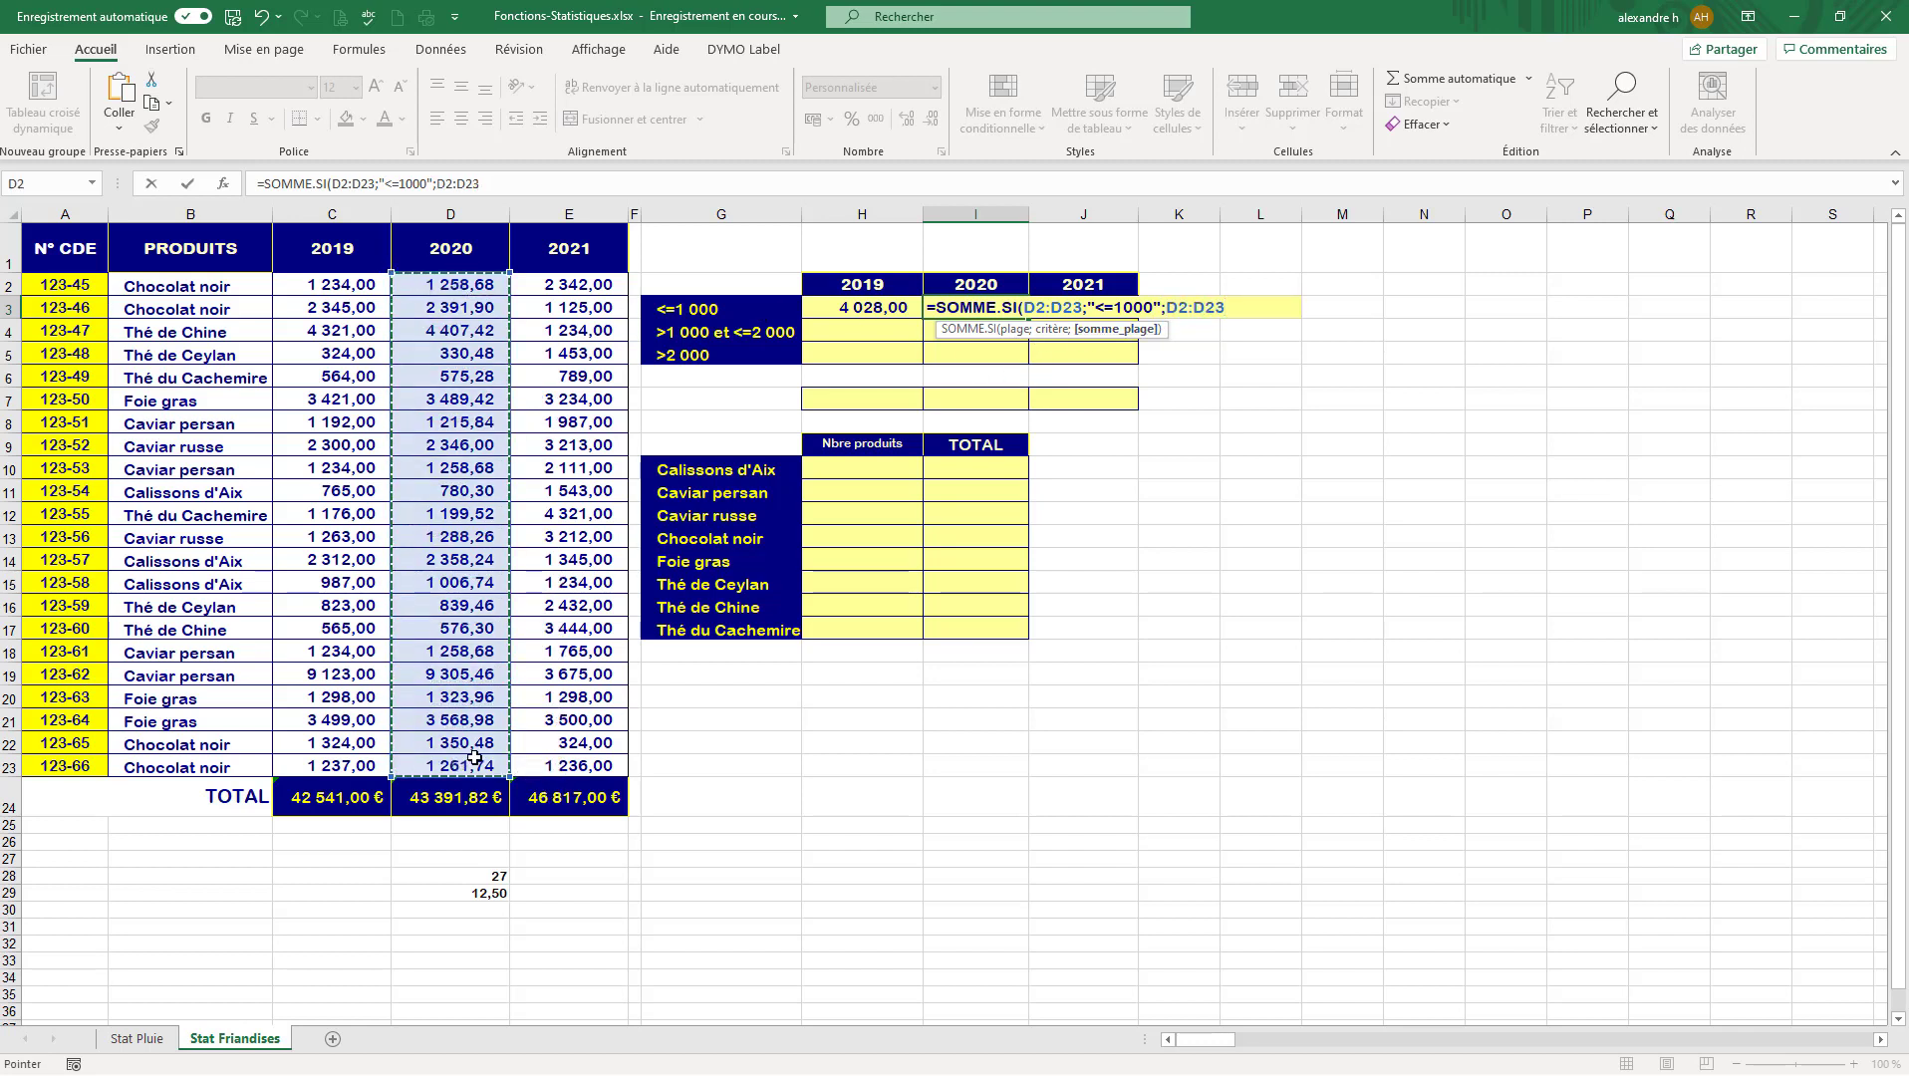
text())
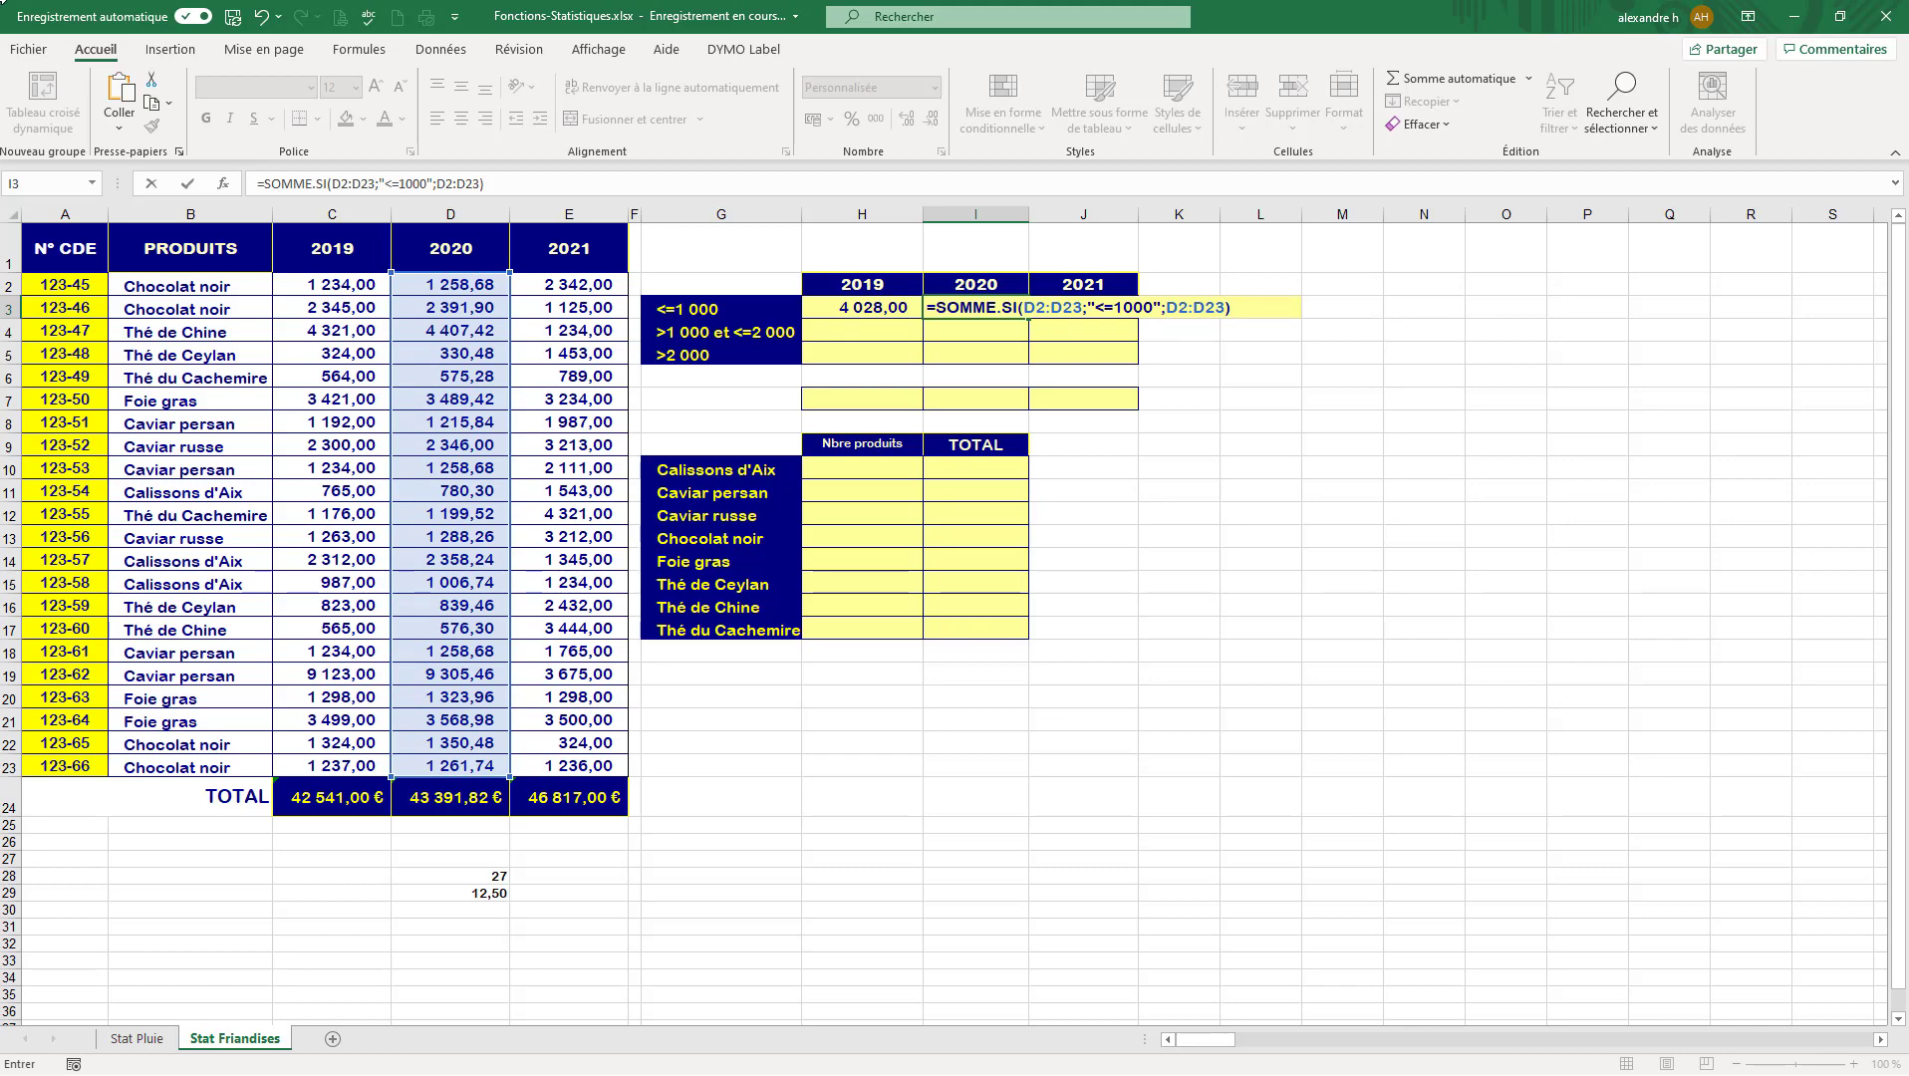
key(Return)
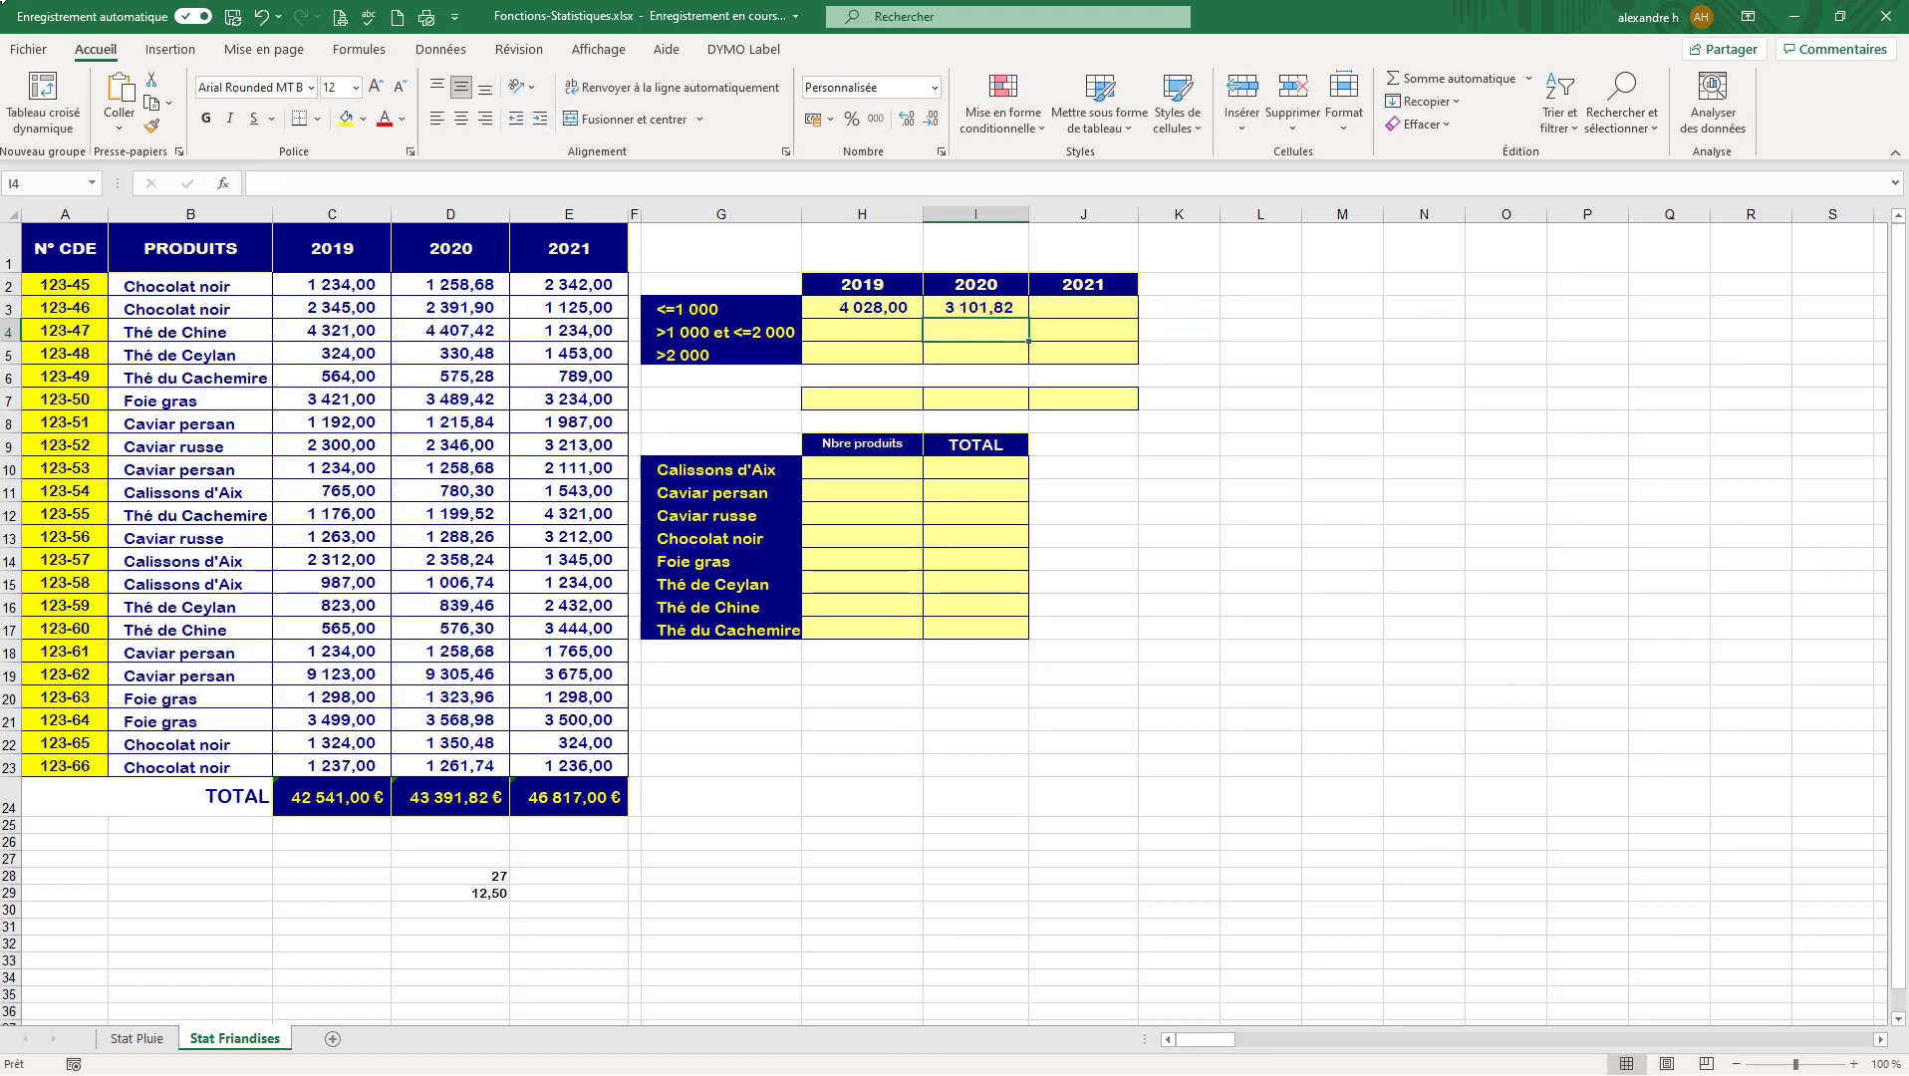
- Copy the 2019 formula from H3 across to I3 and J3, and check the copied formula in I3
click(1007, 311)
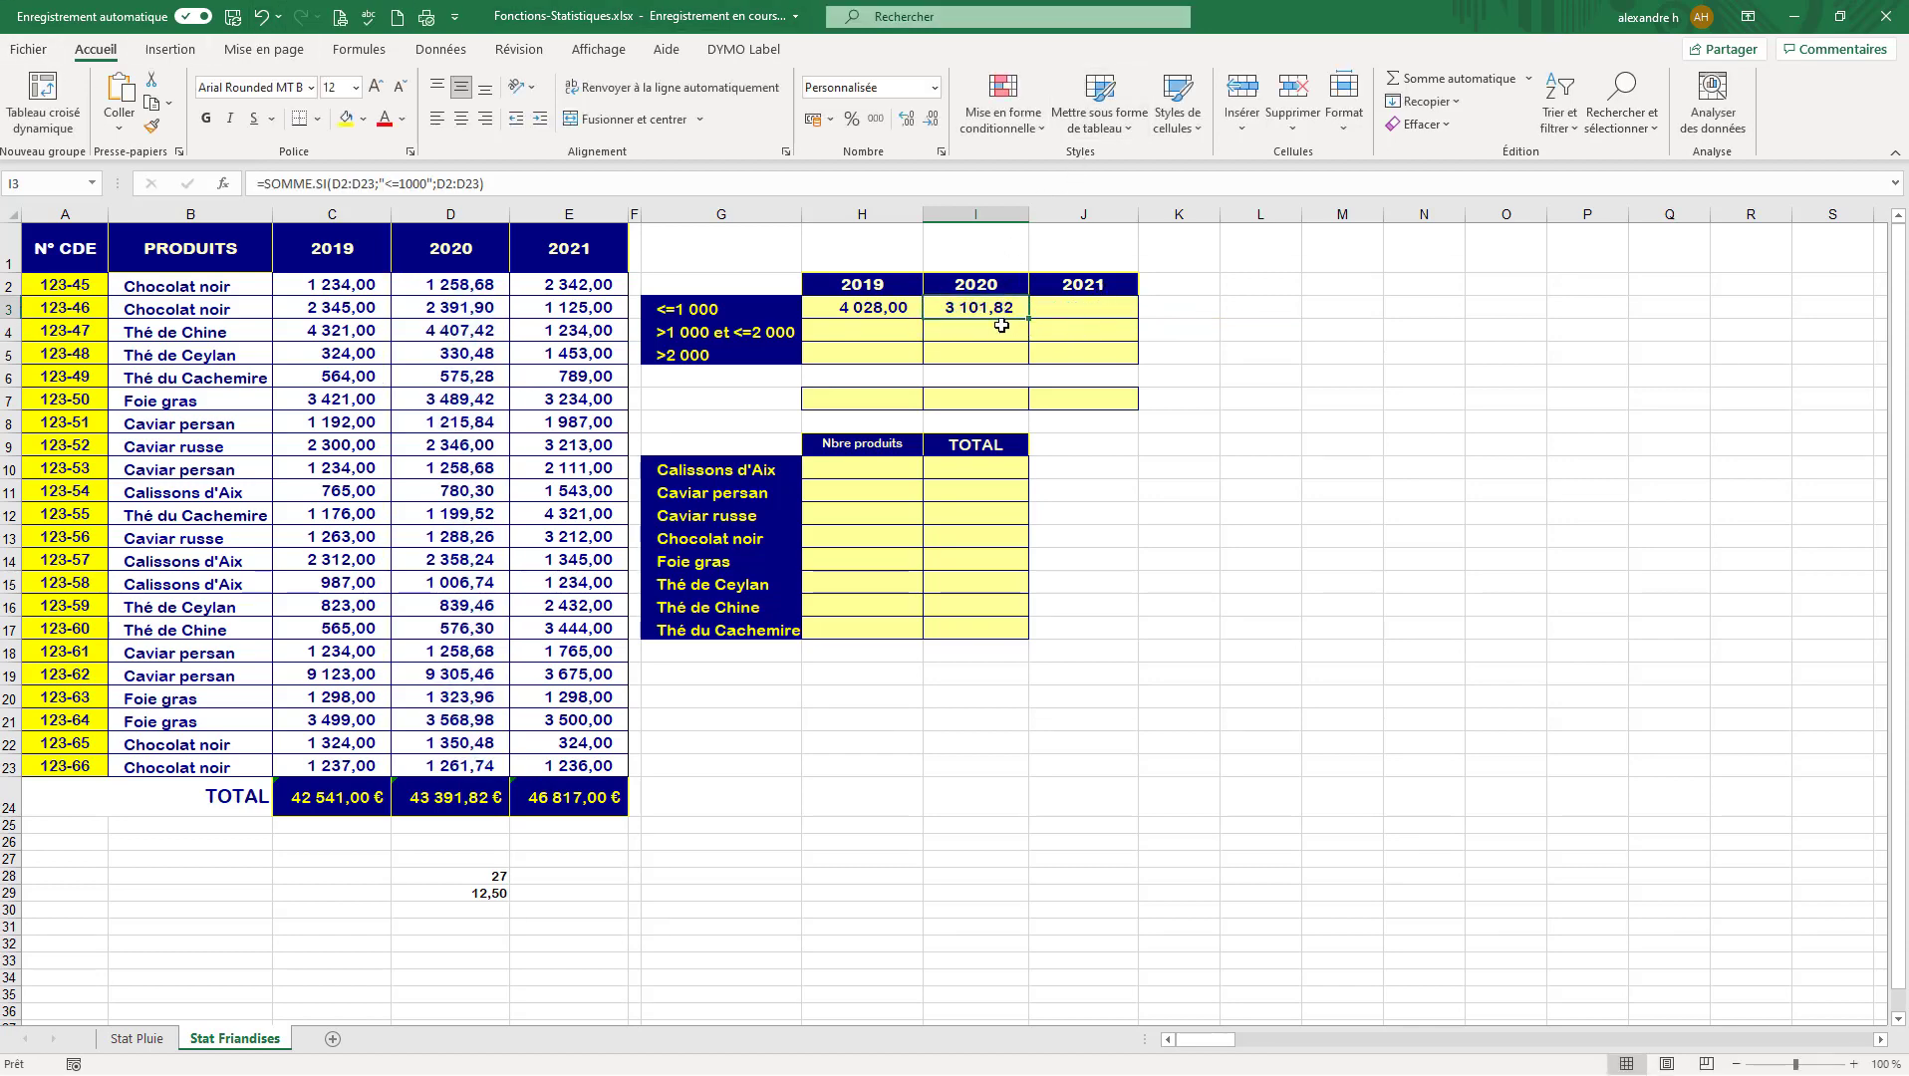
click(1107, 313)
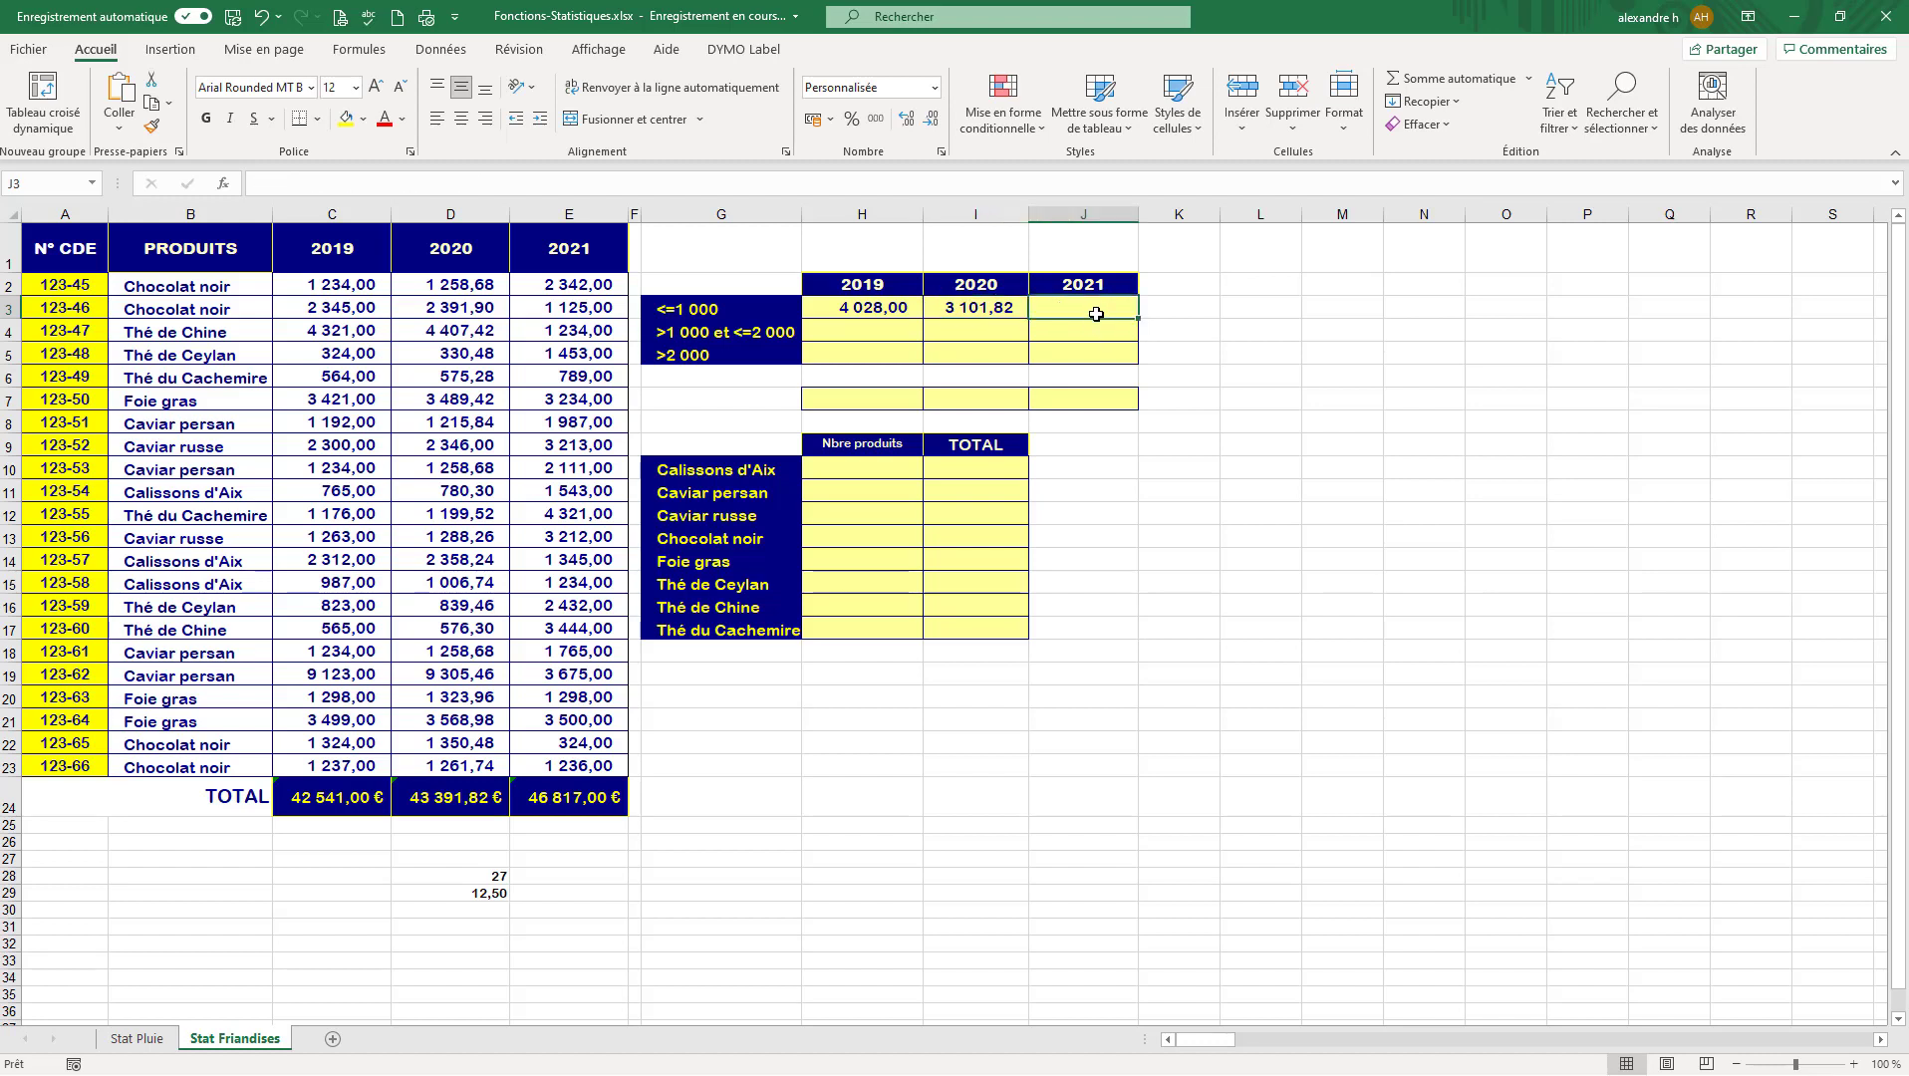
click(988, 308)
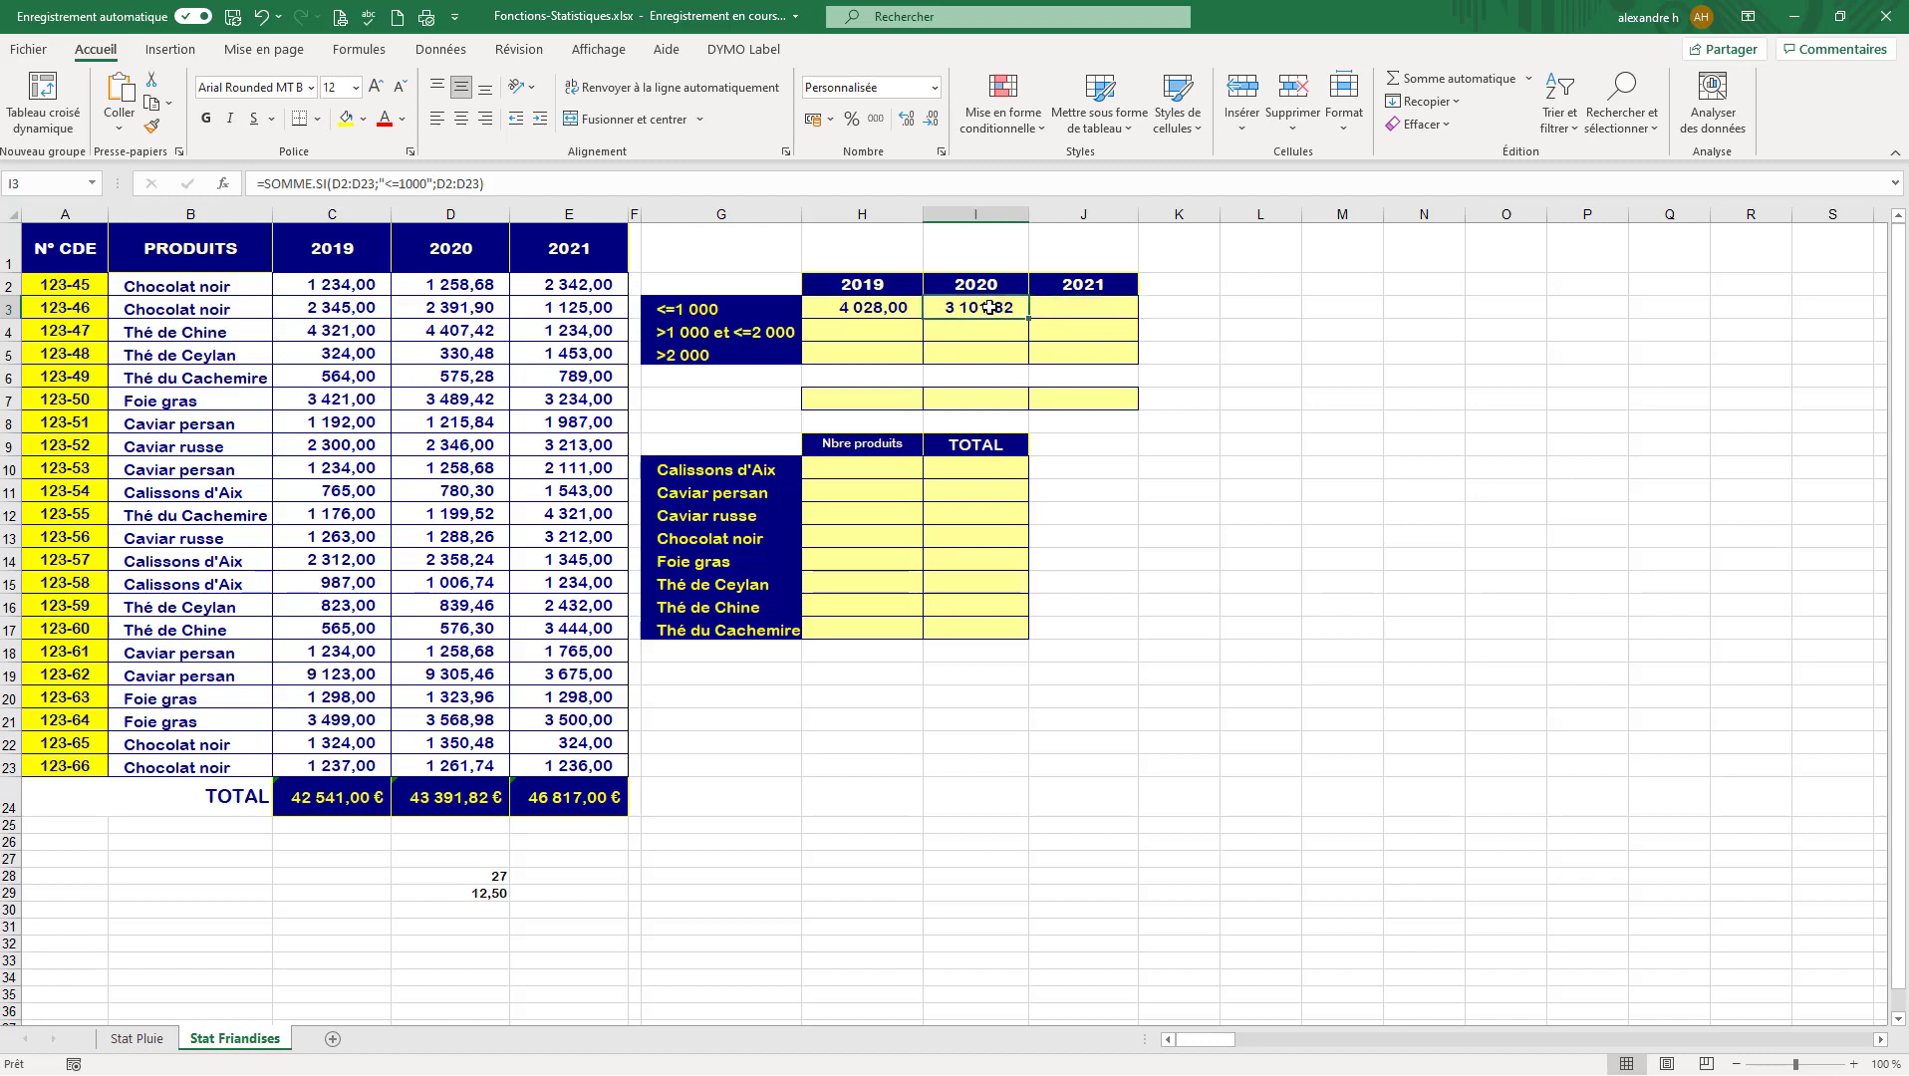
click(877, 310)
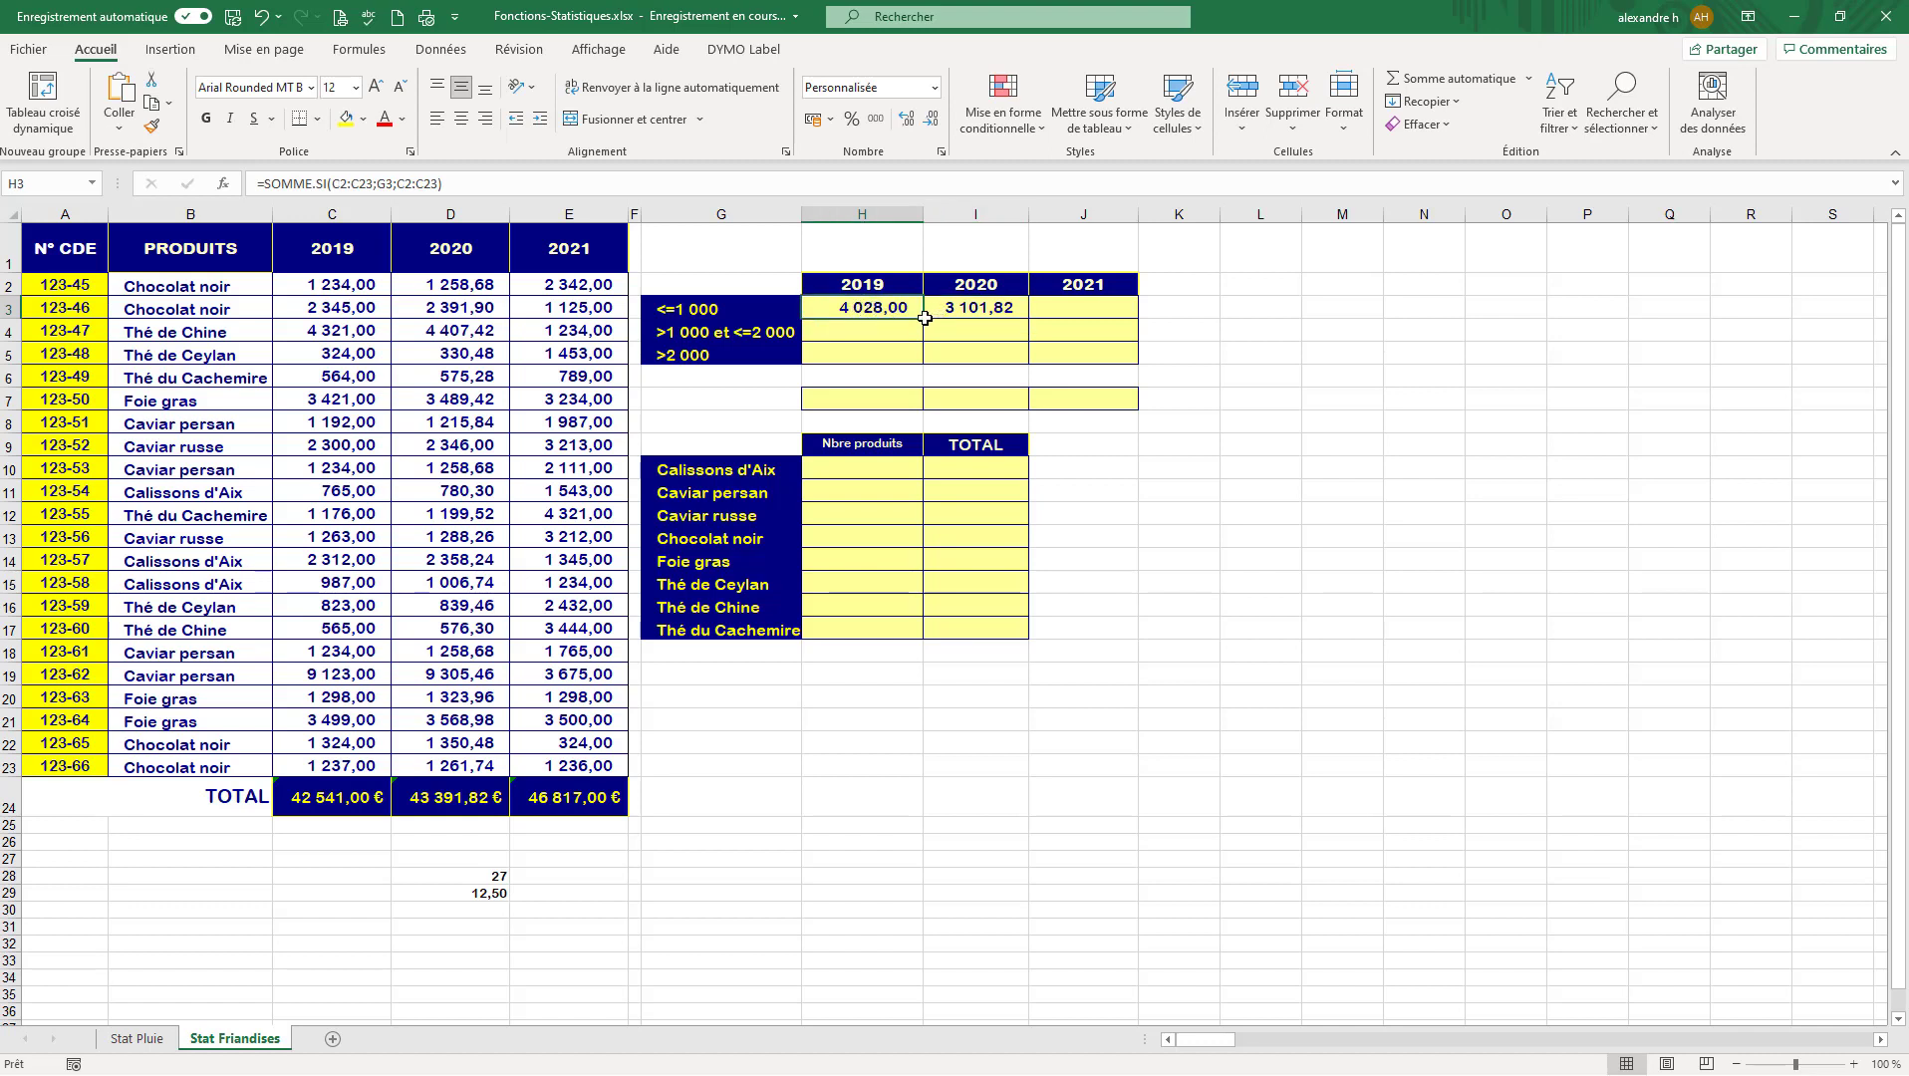
drag(924, 318, 1129, 319)
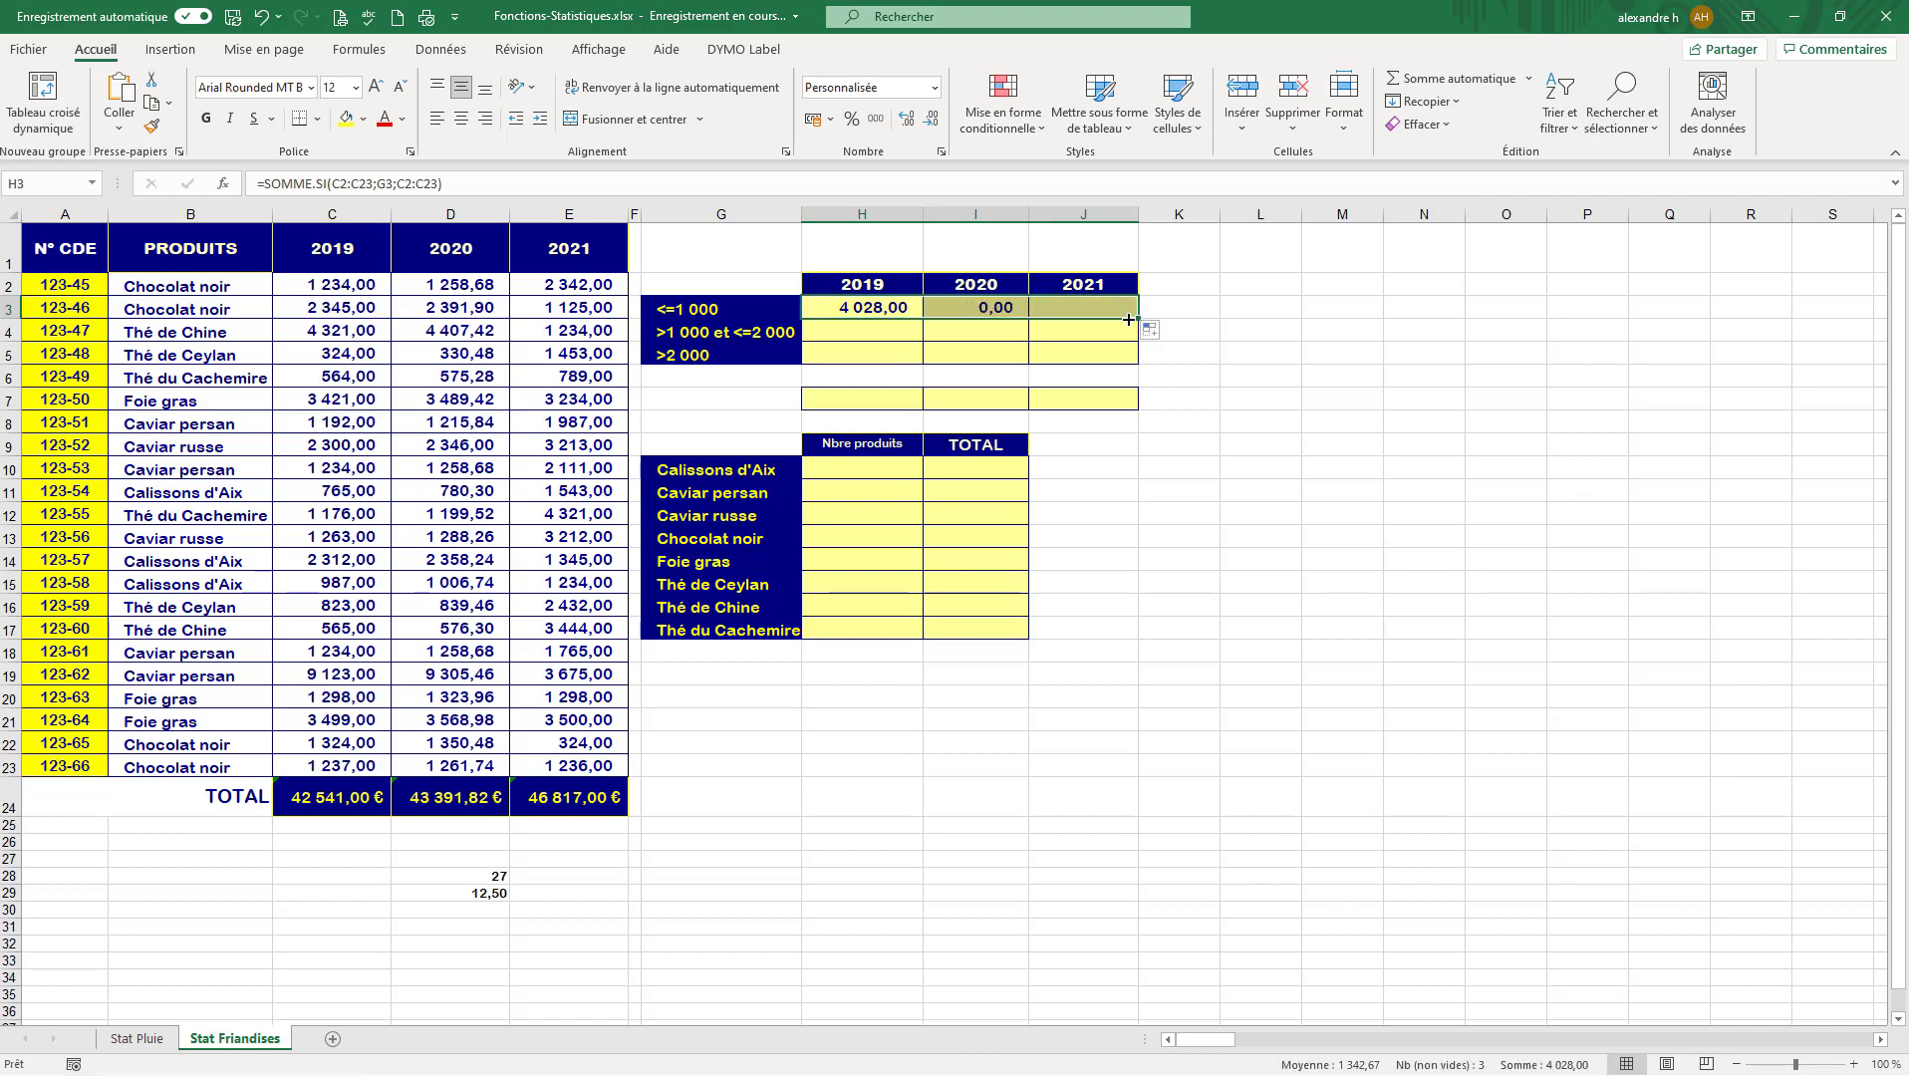
click(961, 313)
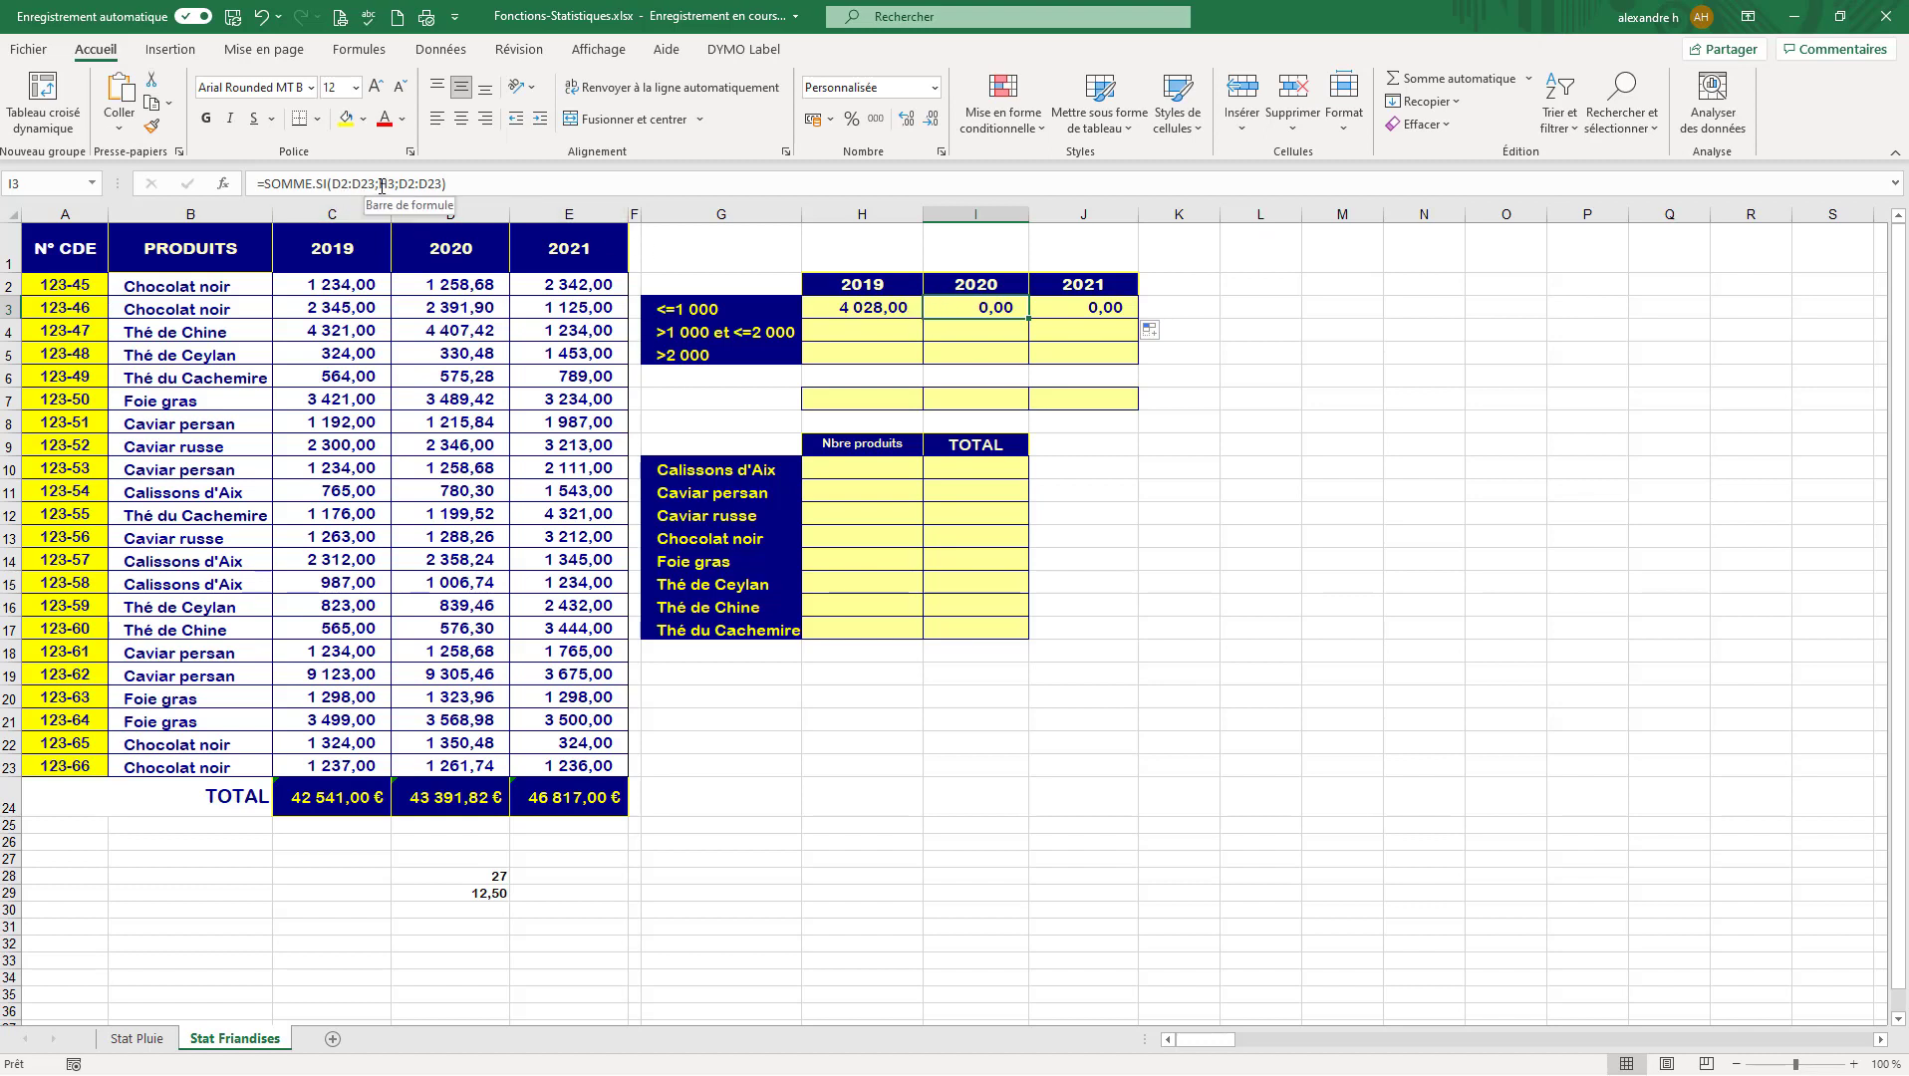
- Replace the H3 criterion in the I3 formula with "<=1000" and recheck the formula
drag(377, 186, 334, 183)
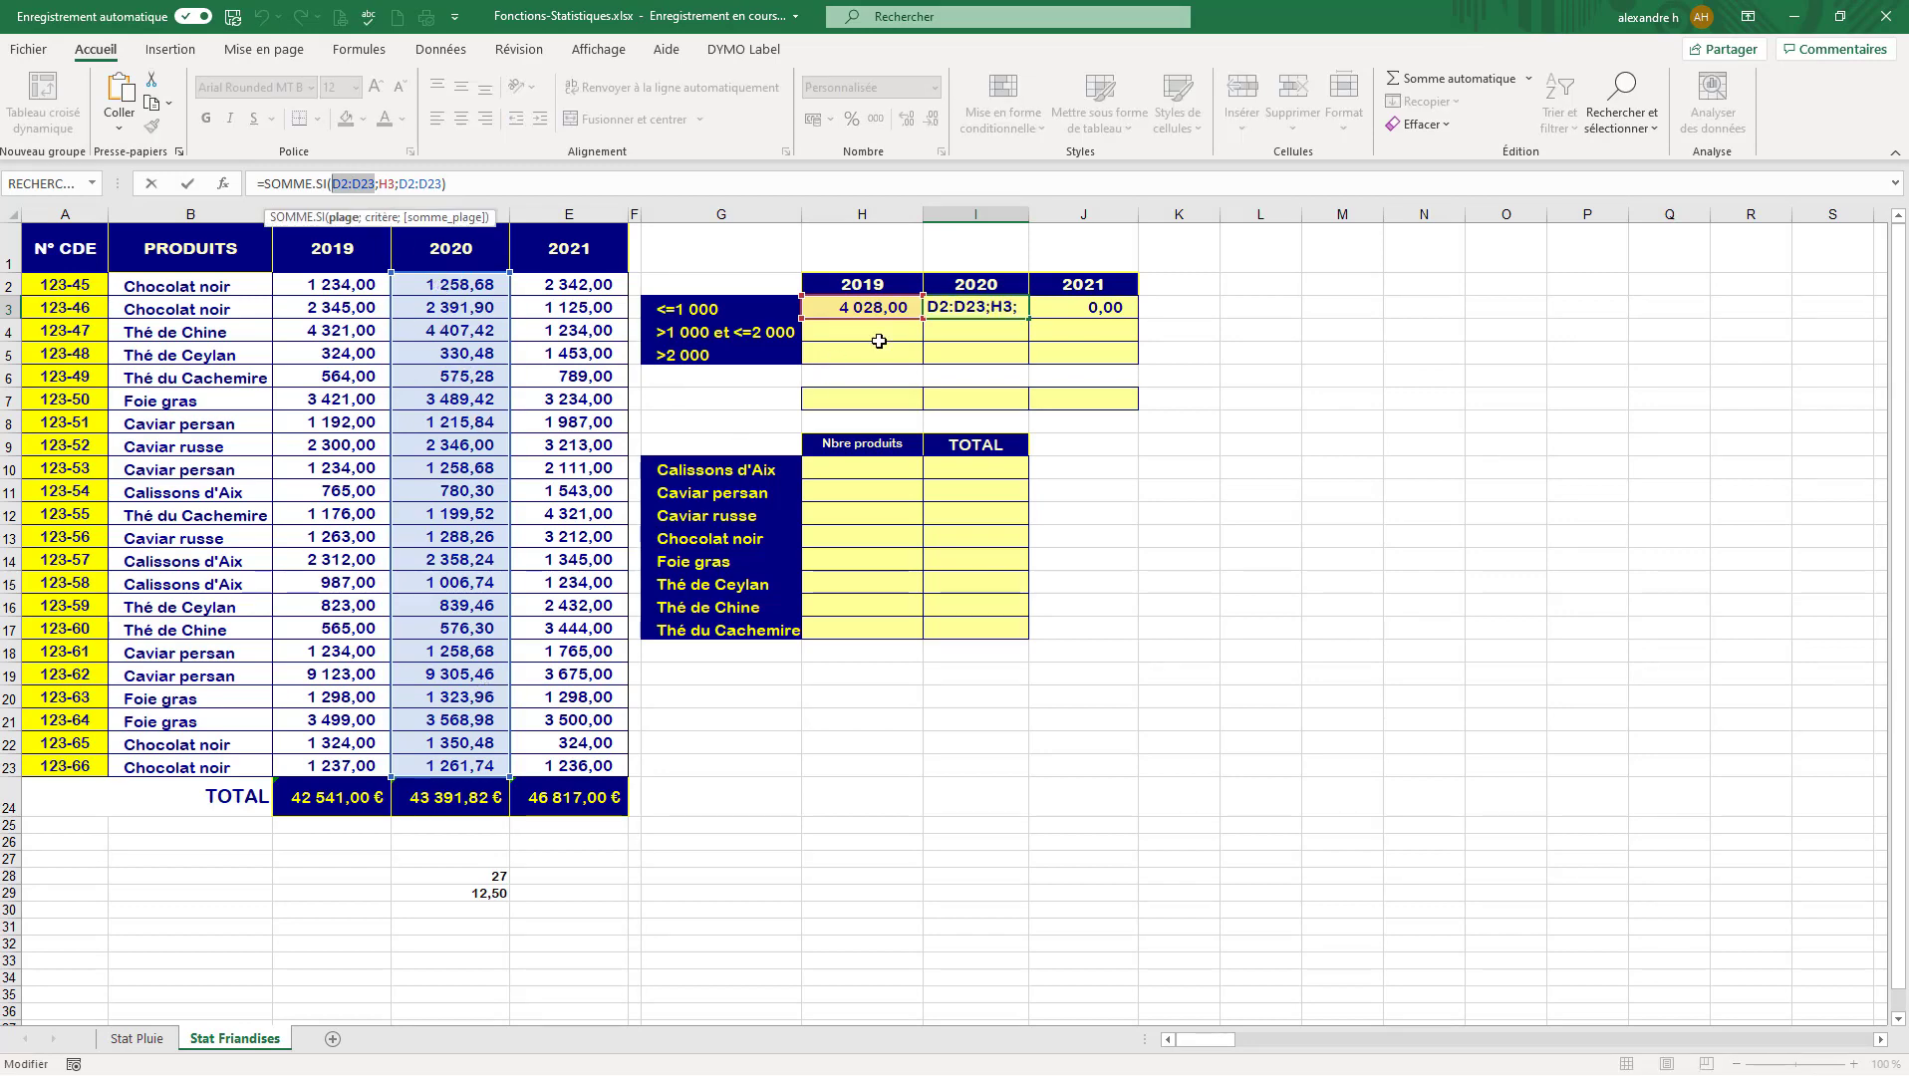
click(391, 182)
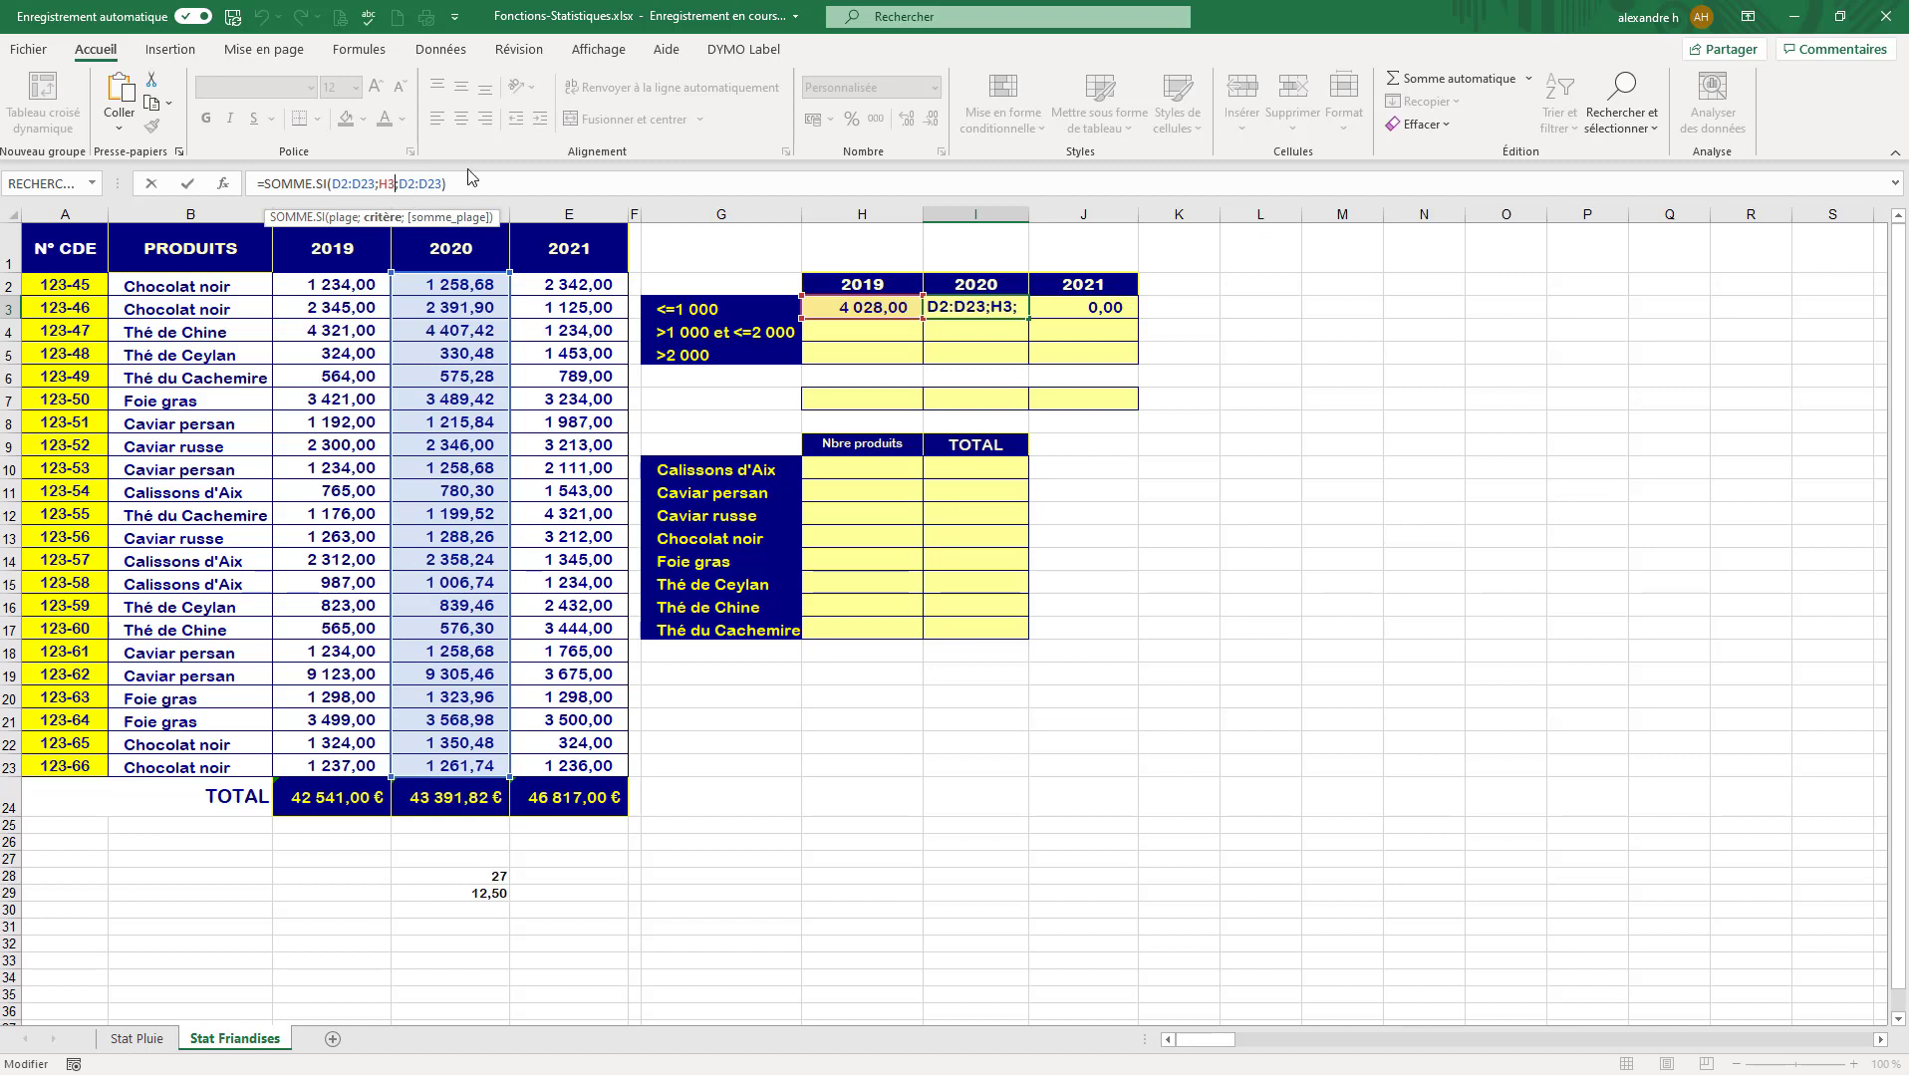
key(BackSpace)
key(BackSpace)
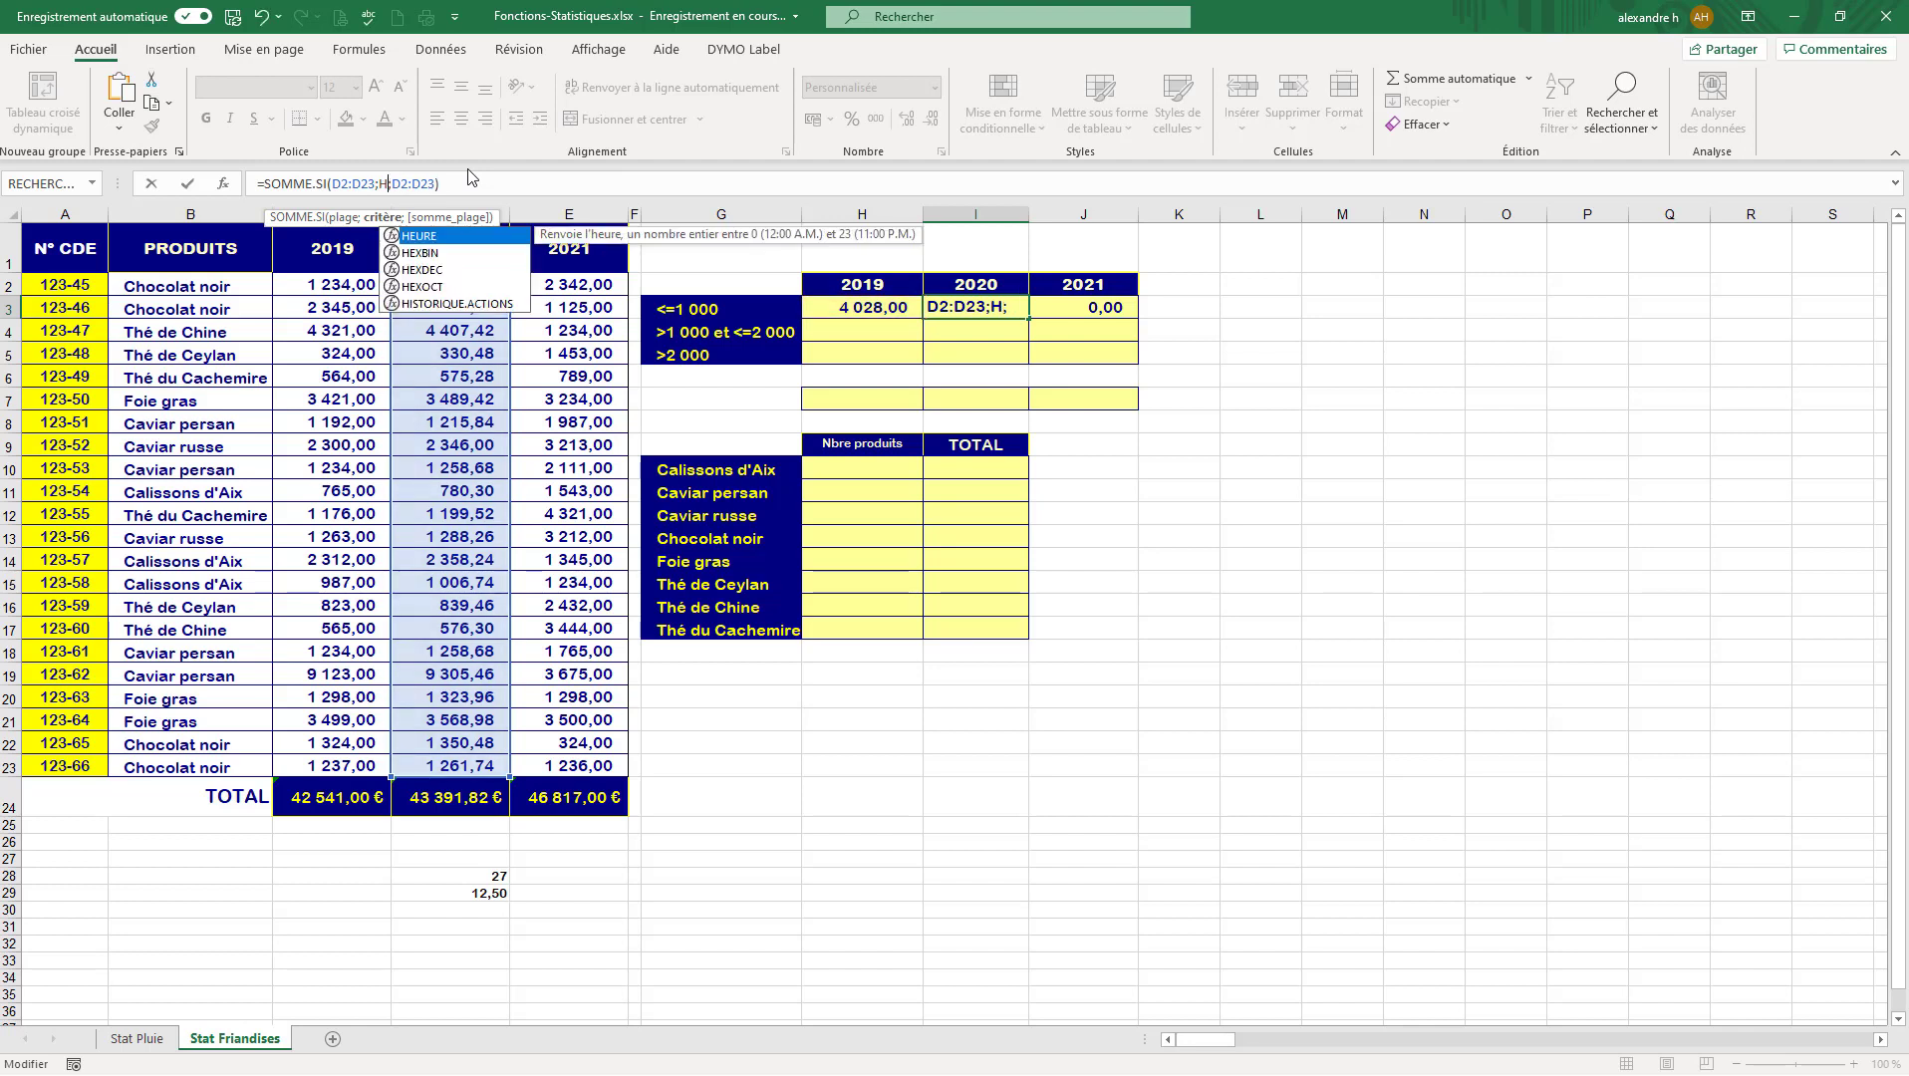
text(")
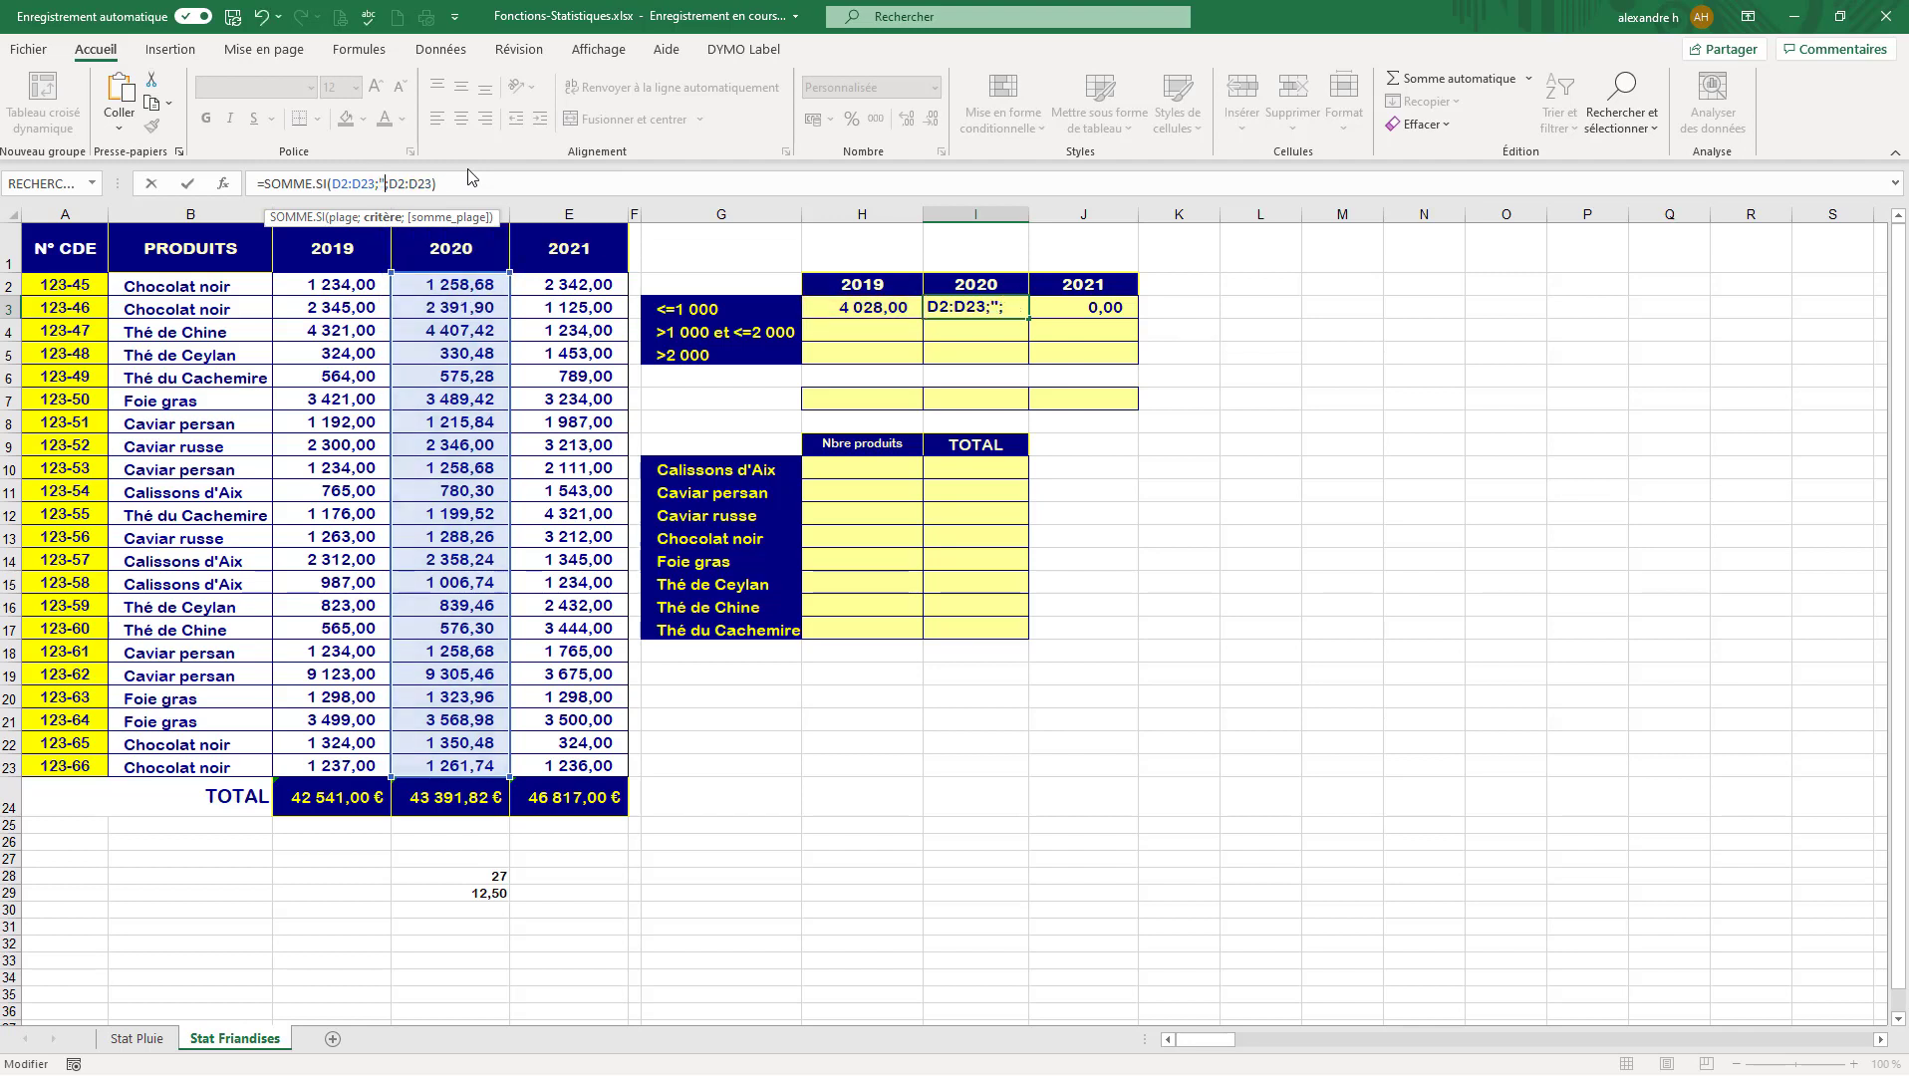
text(<)
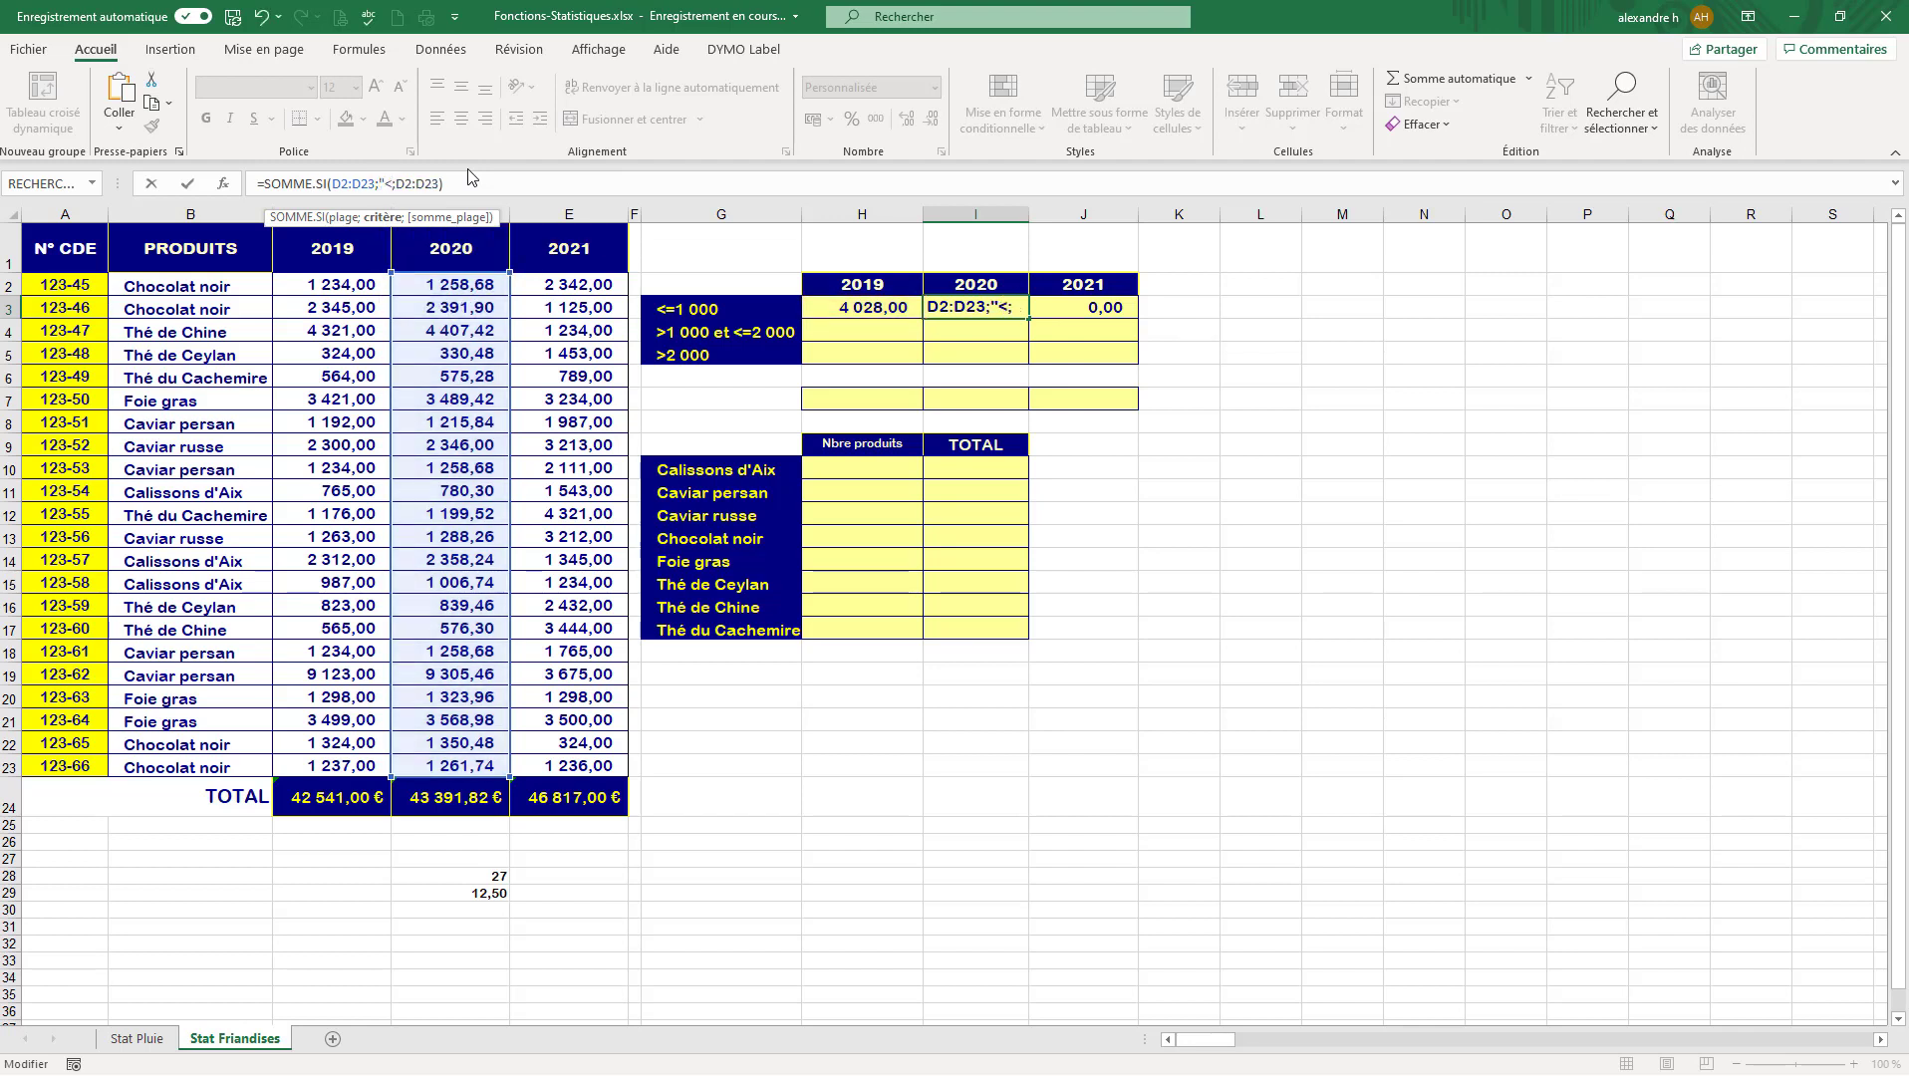
text(=1000")
key(Return)
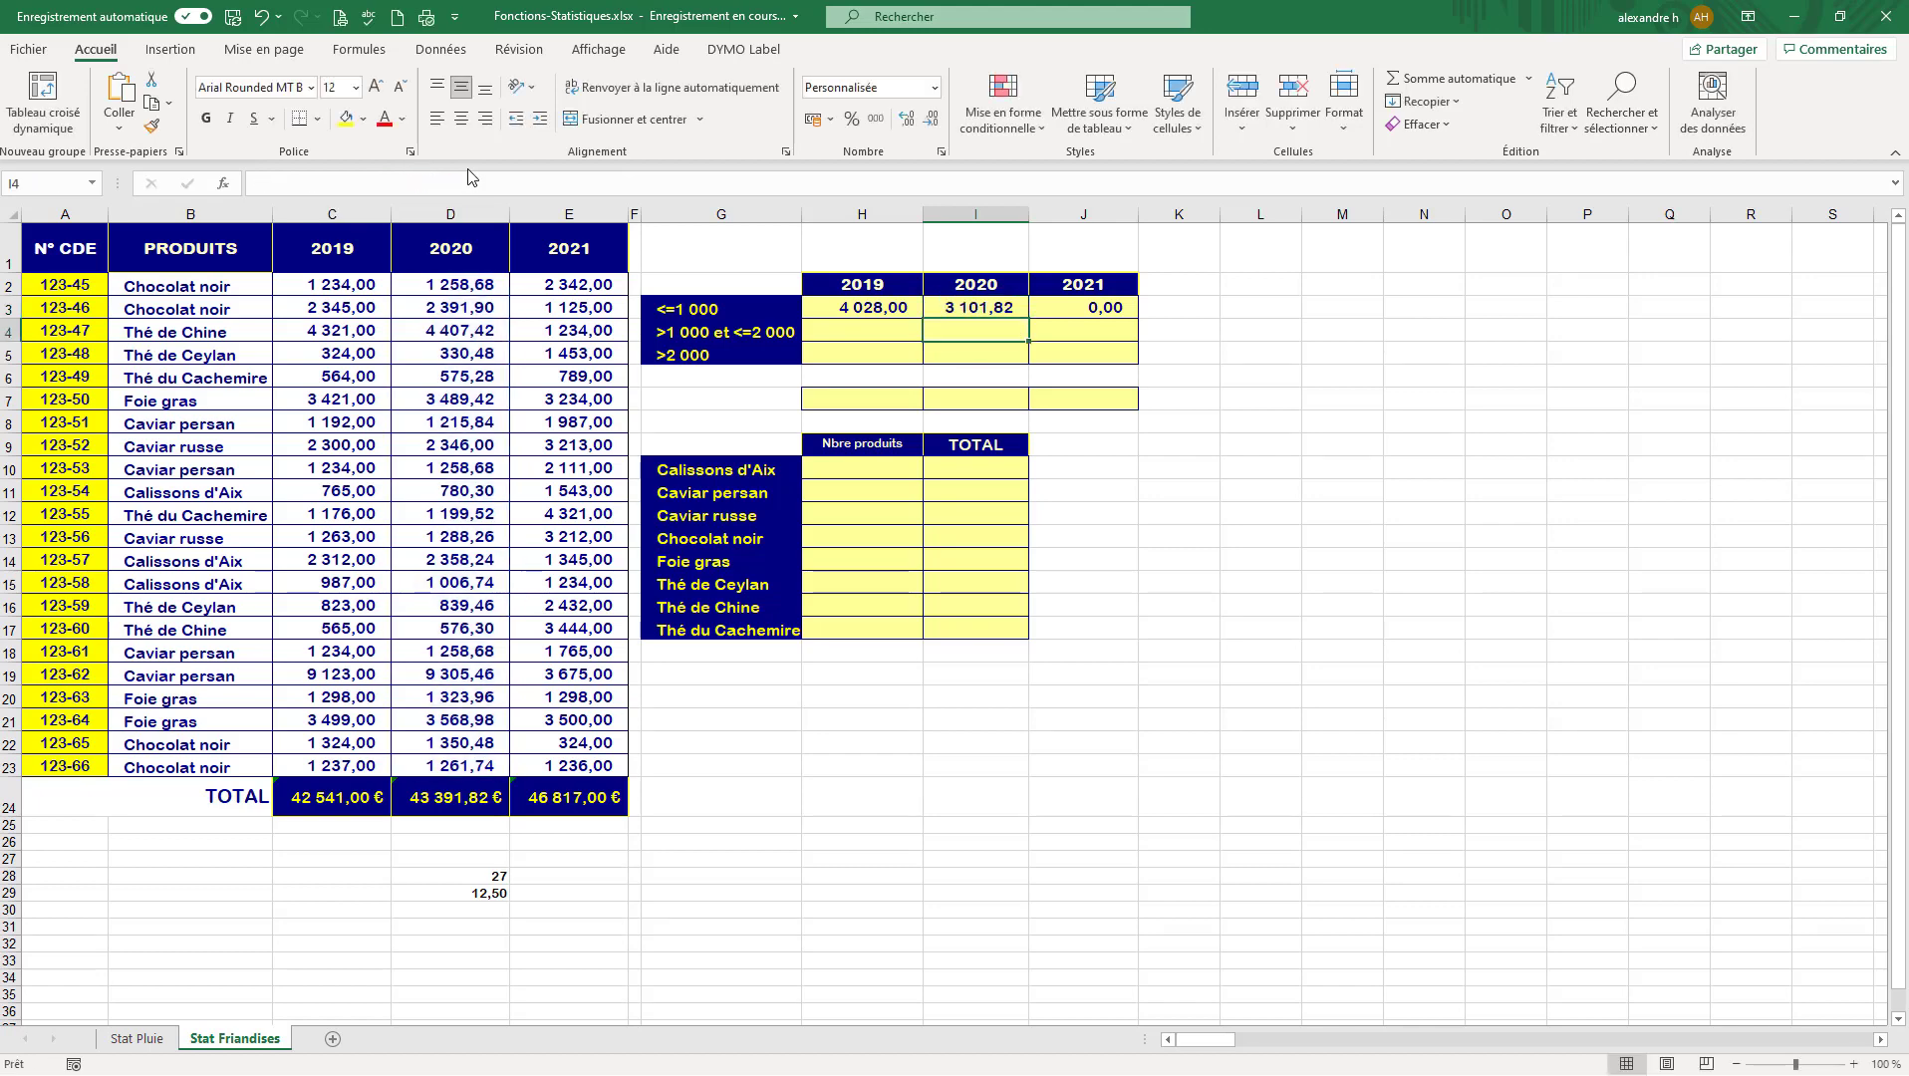
click(999, 313)
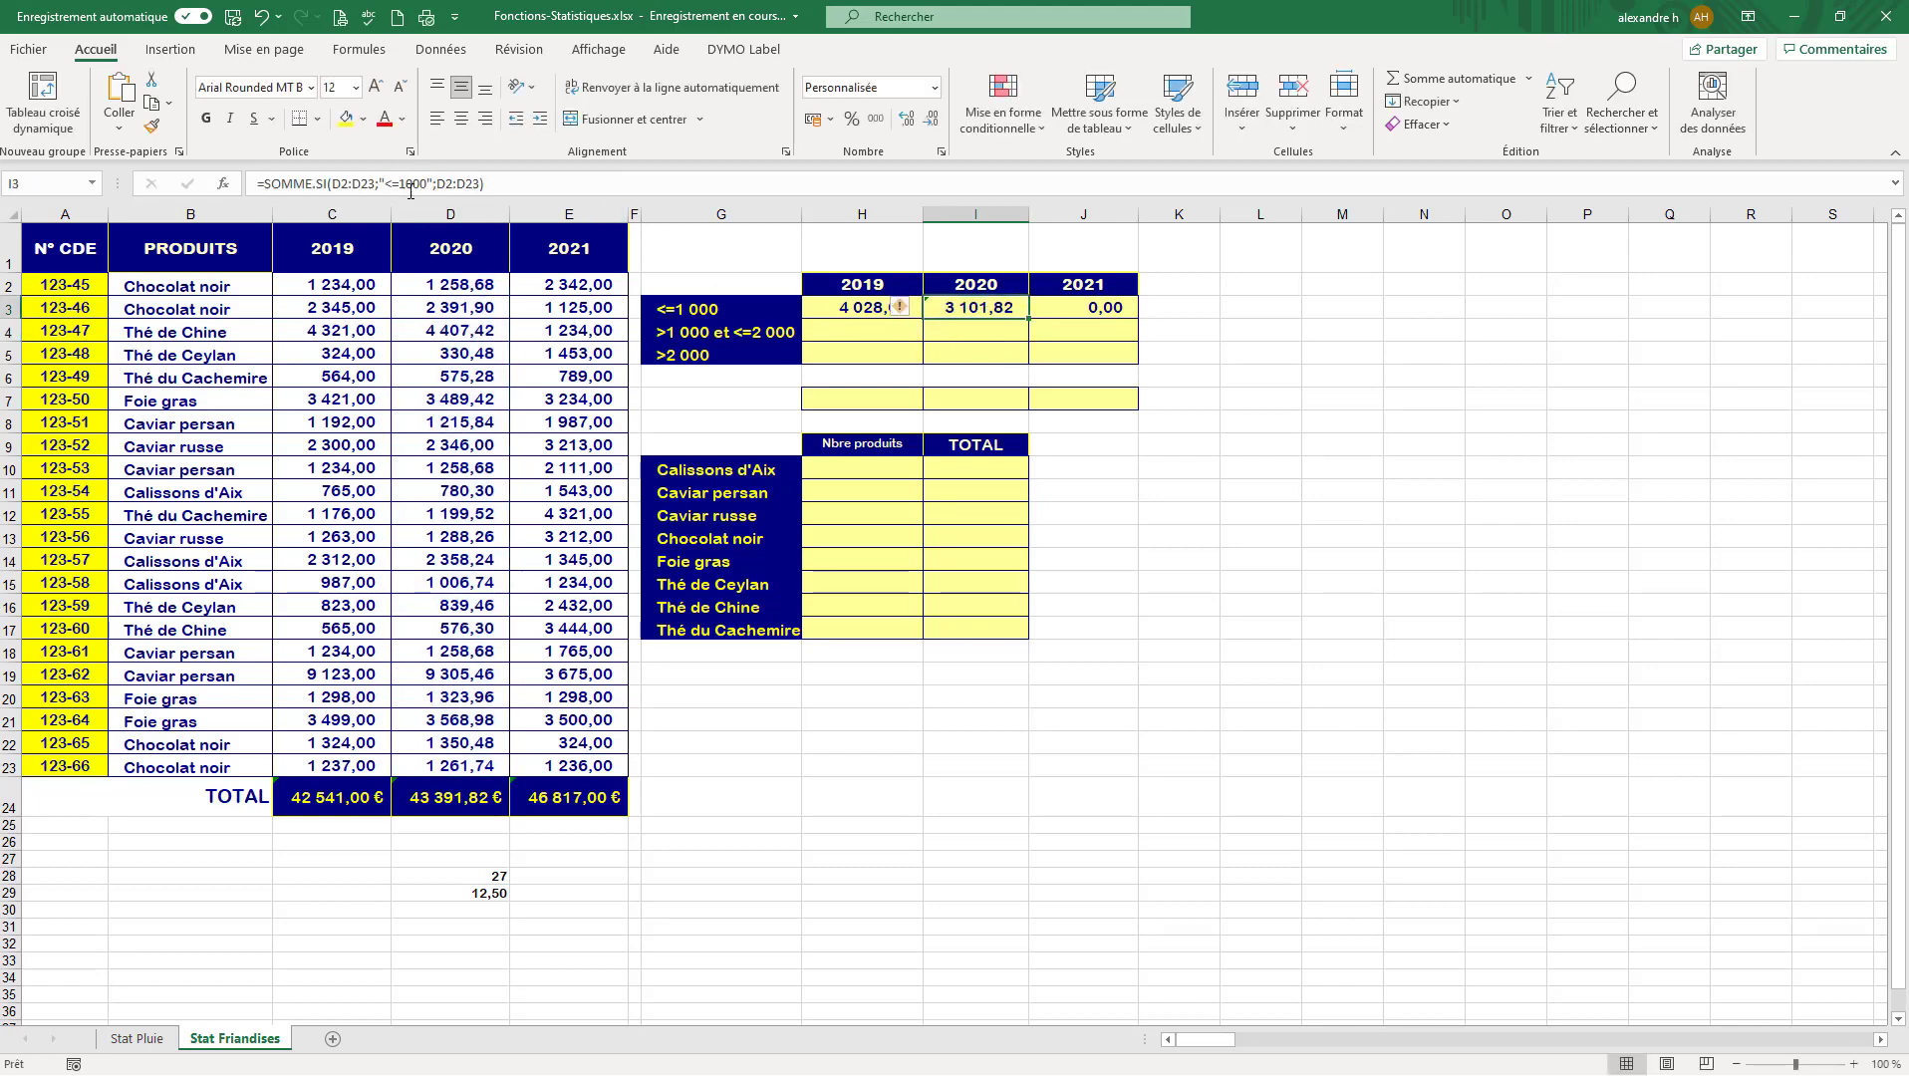
- Make the criterion reference in the H3 formula absolute as $G$3 and copy the formula across to I3 and J3
click(863, 307)
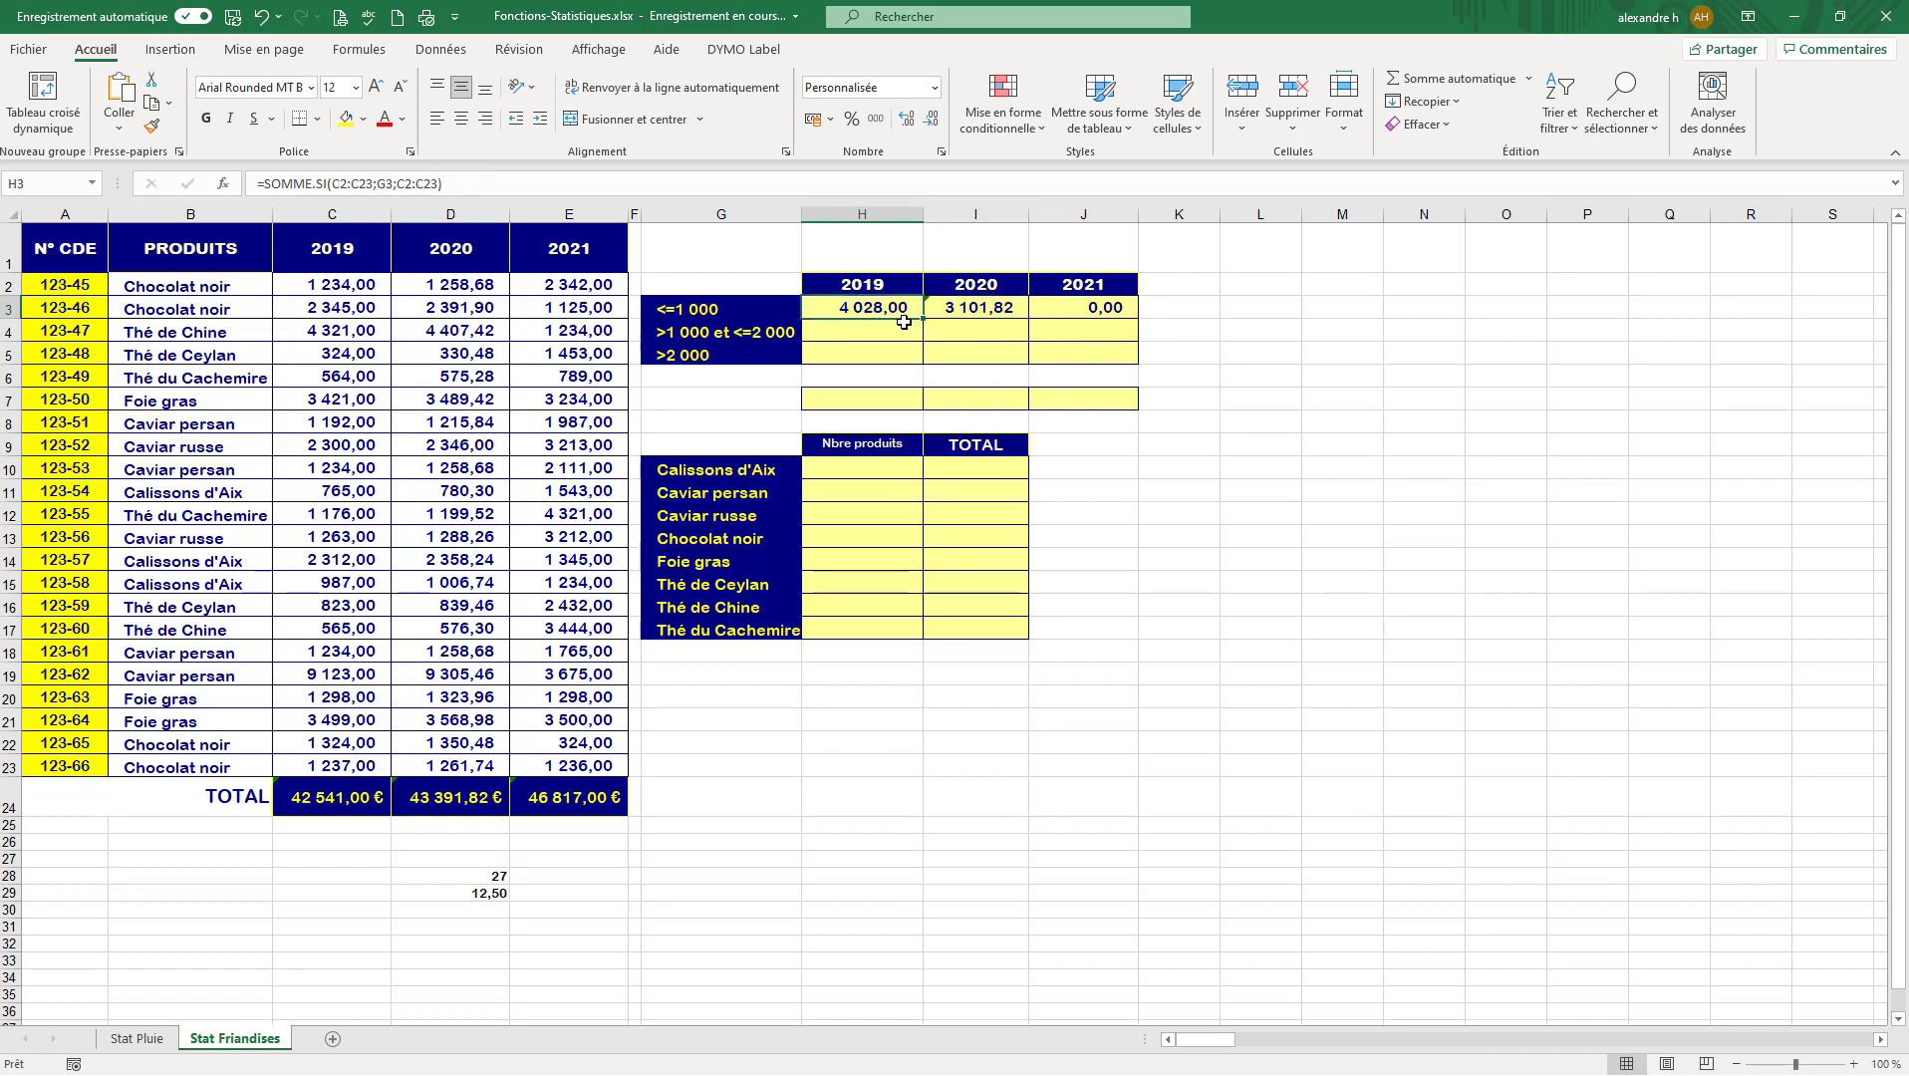
drag(924, 320, 885, 315)
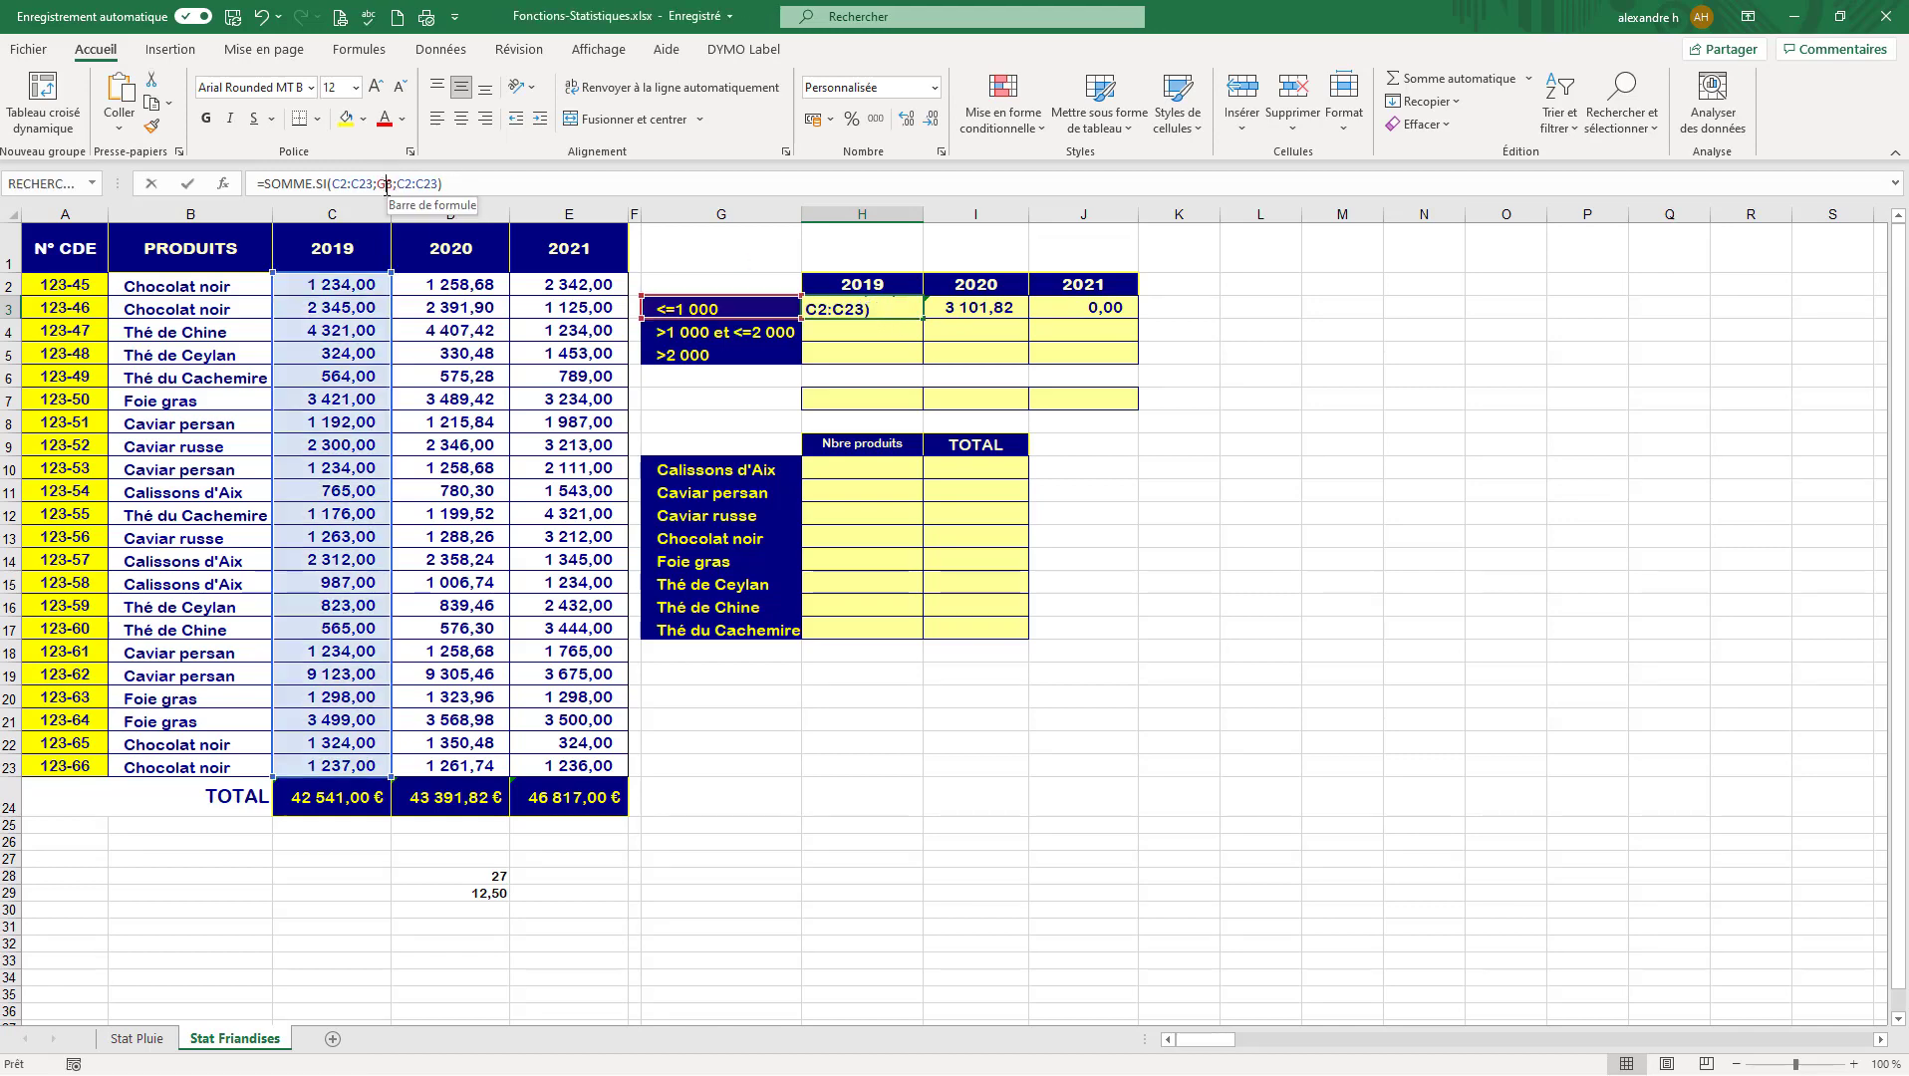
click(388, 184)
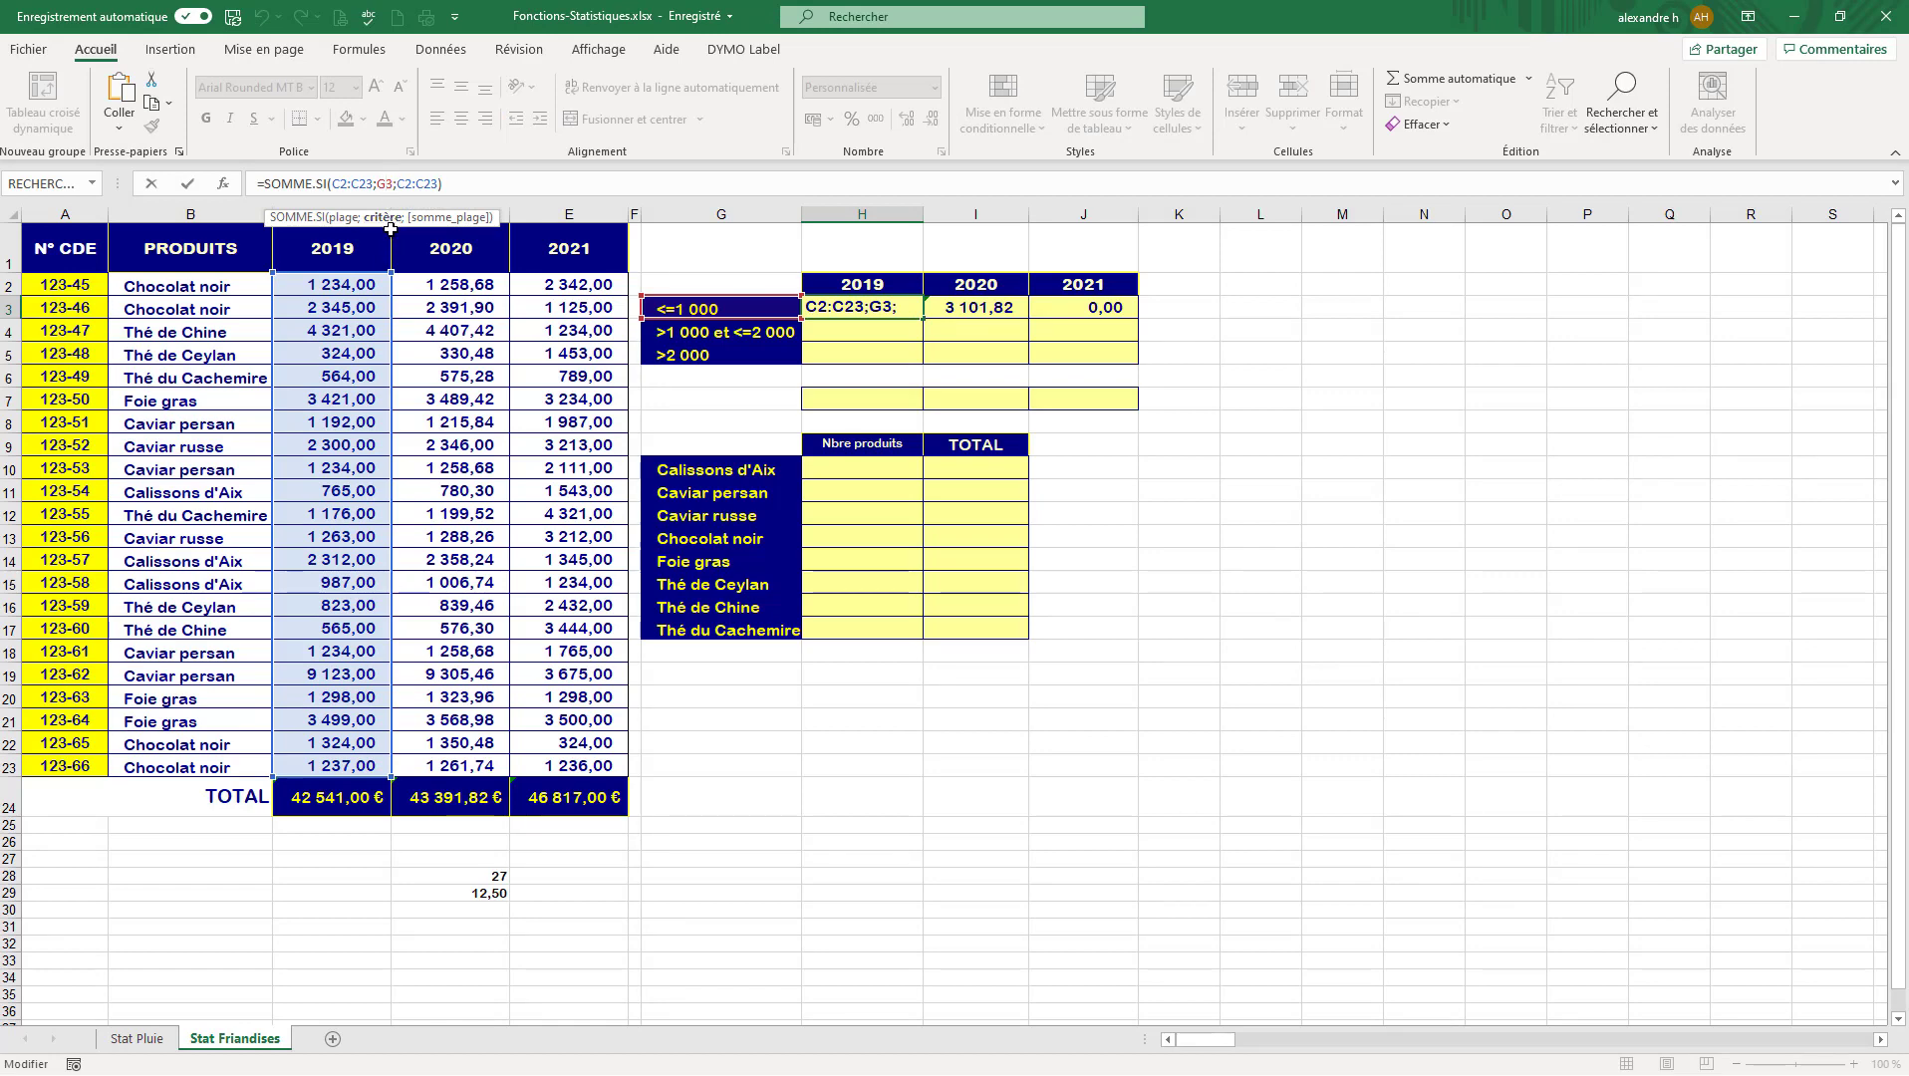
key(F4)
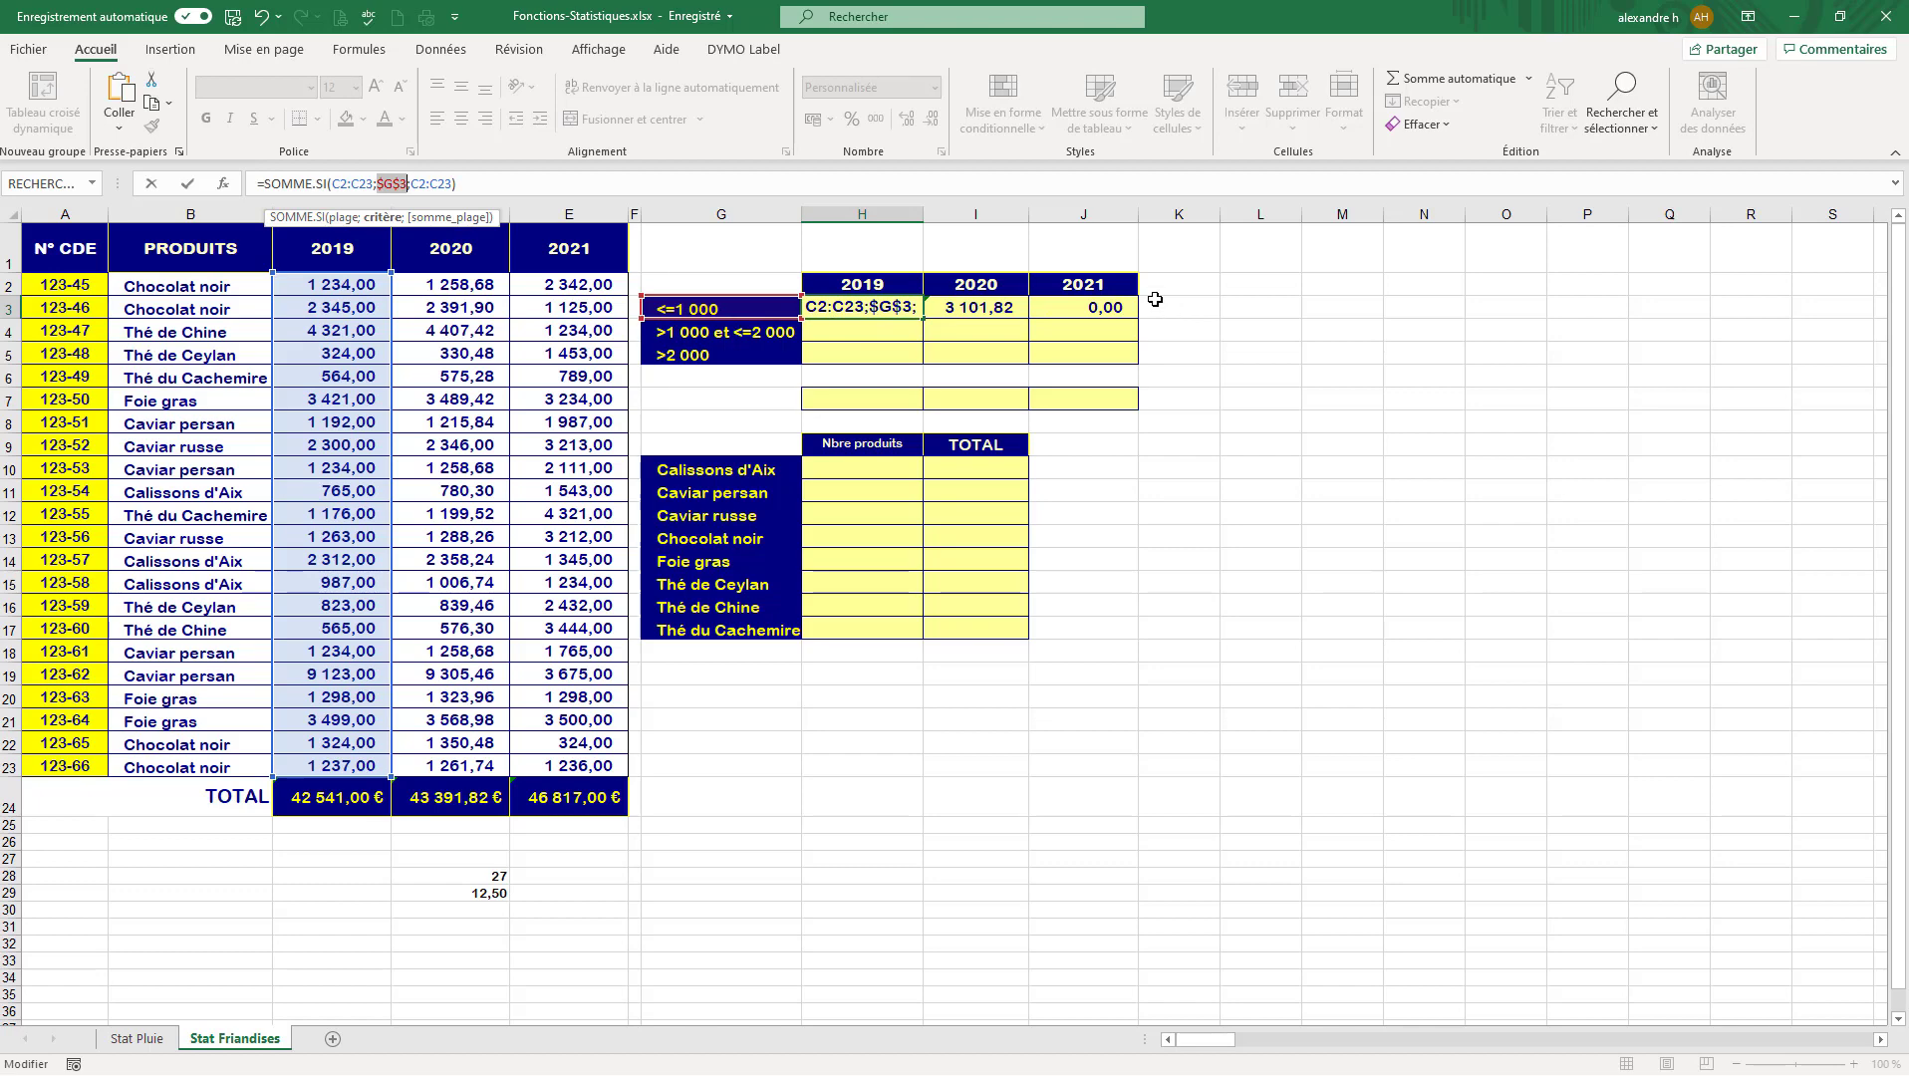
key(Return)
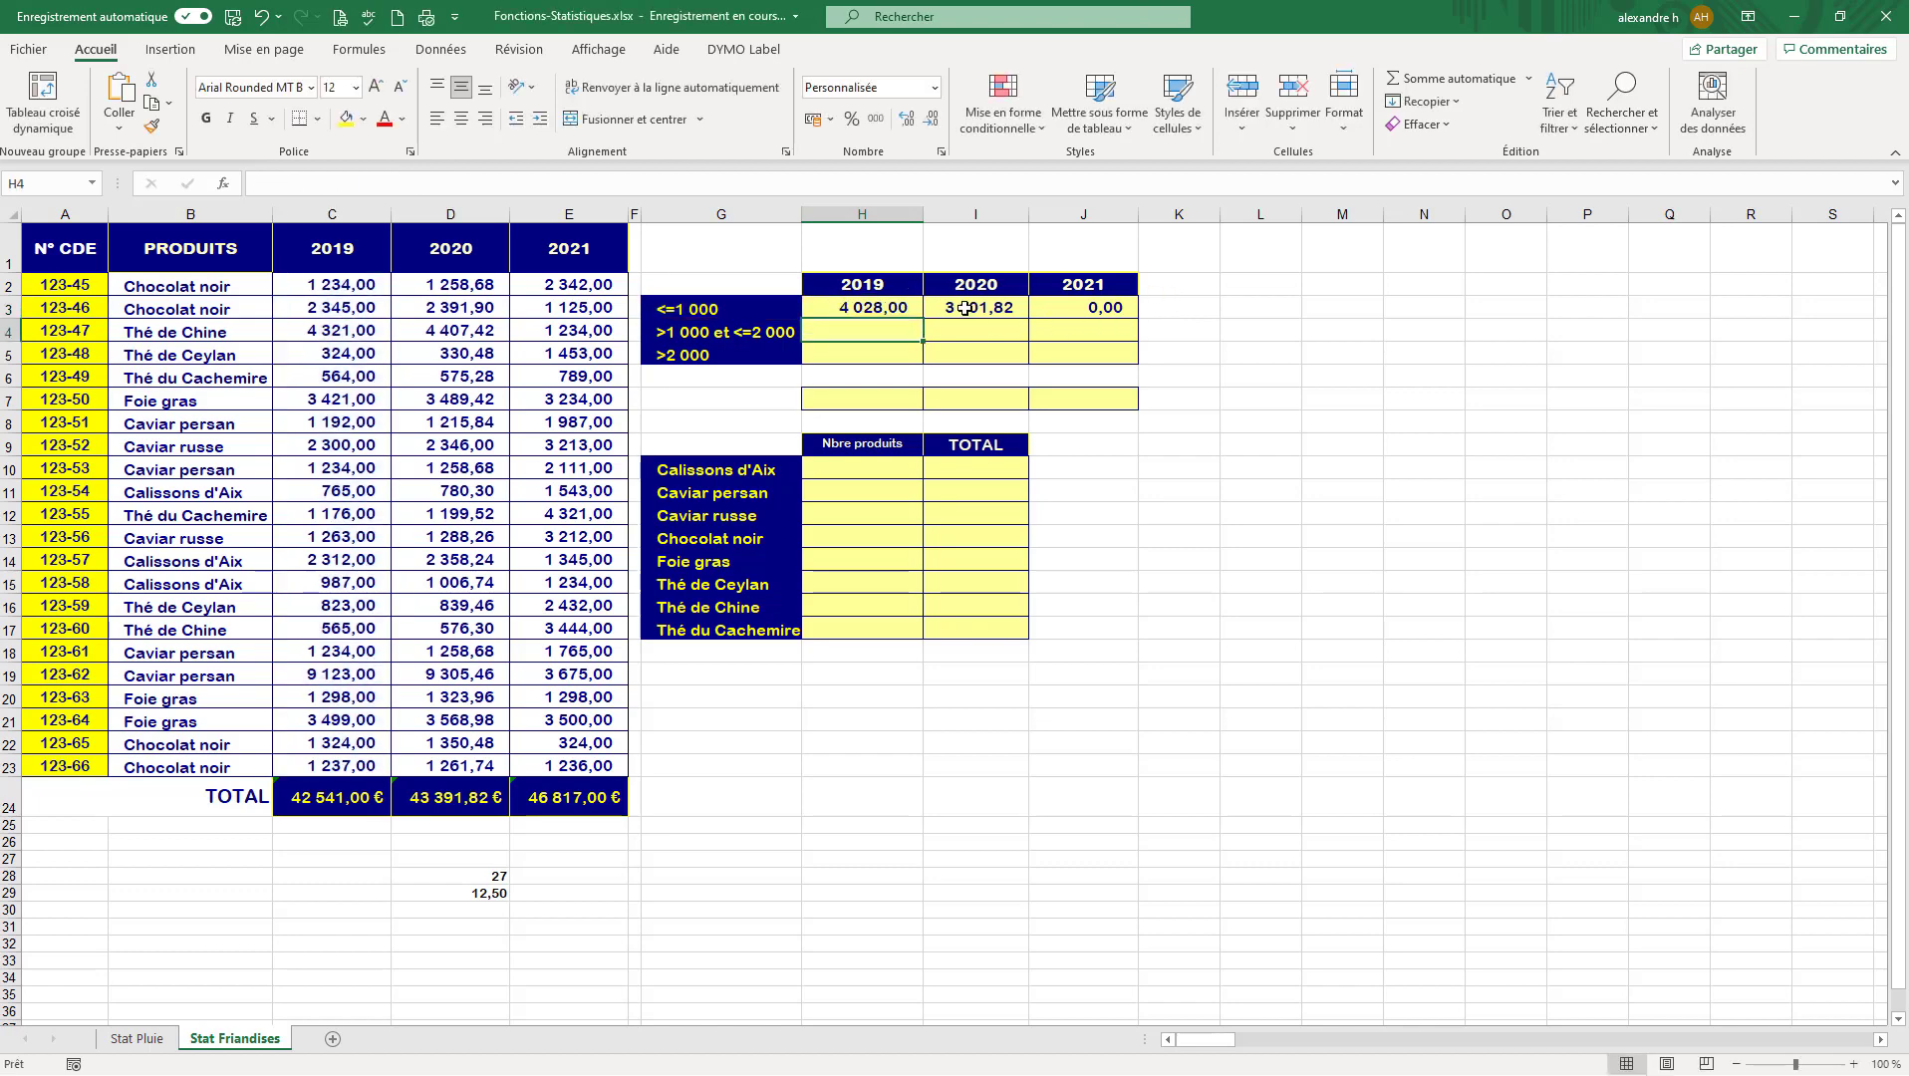
click(909, 316)
drag(912, 317, 1129, 319)
- Check the ranges and the criterion reference in the copied 2020 and 2021 formulas in I3 and J3
click(975, 310)
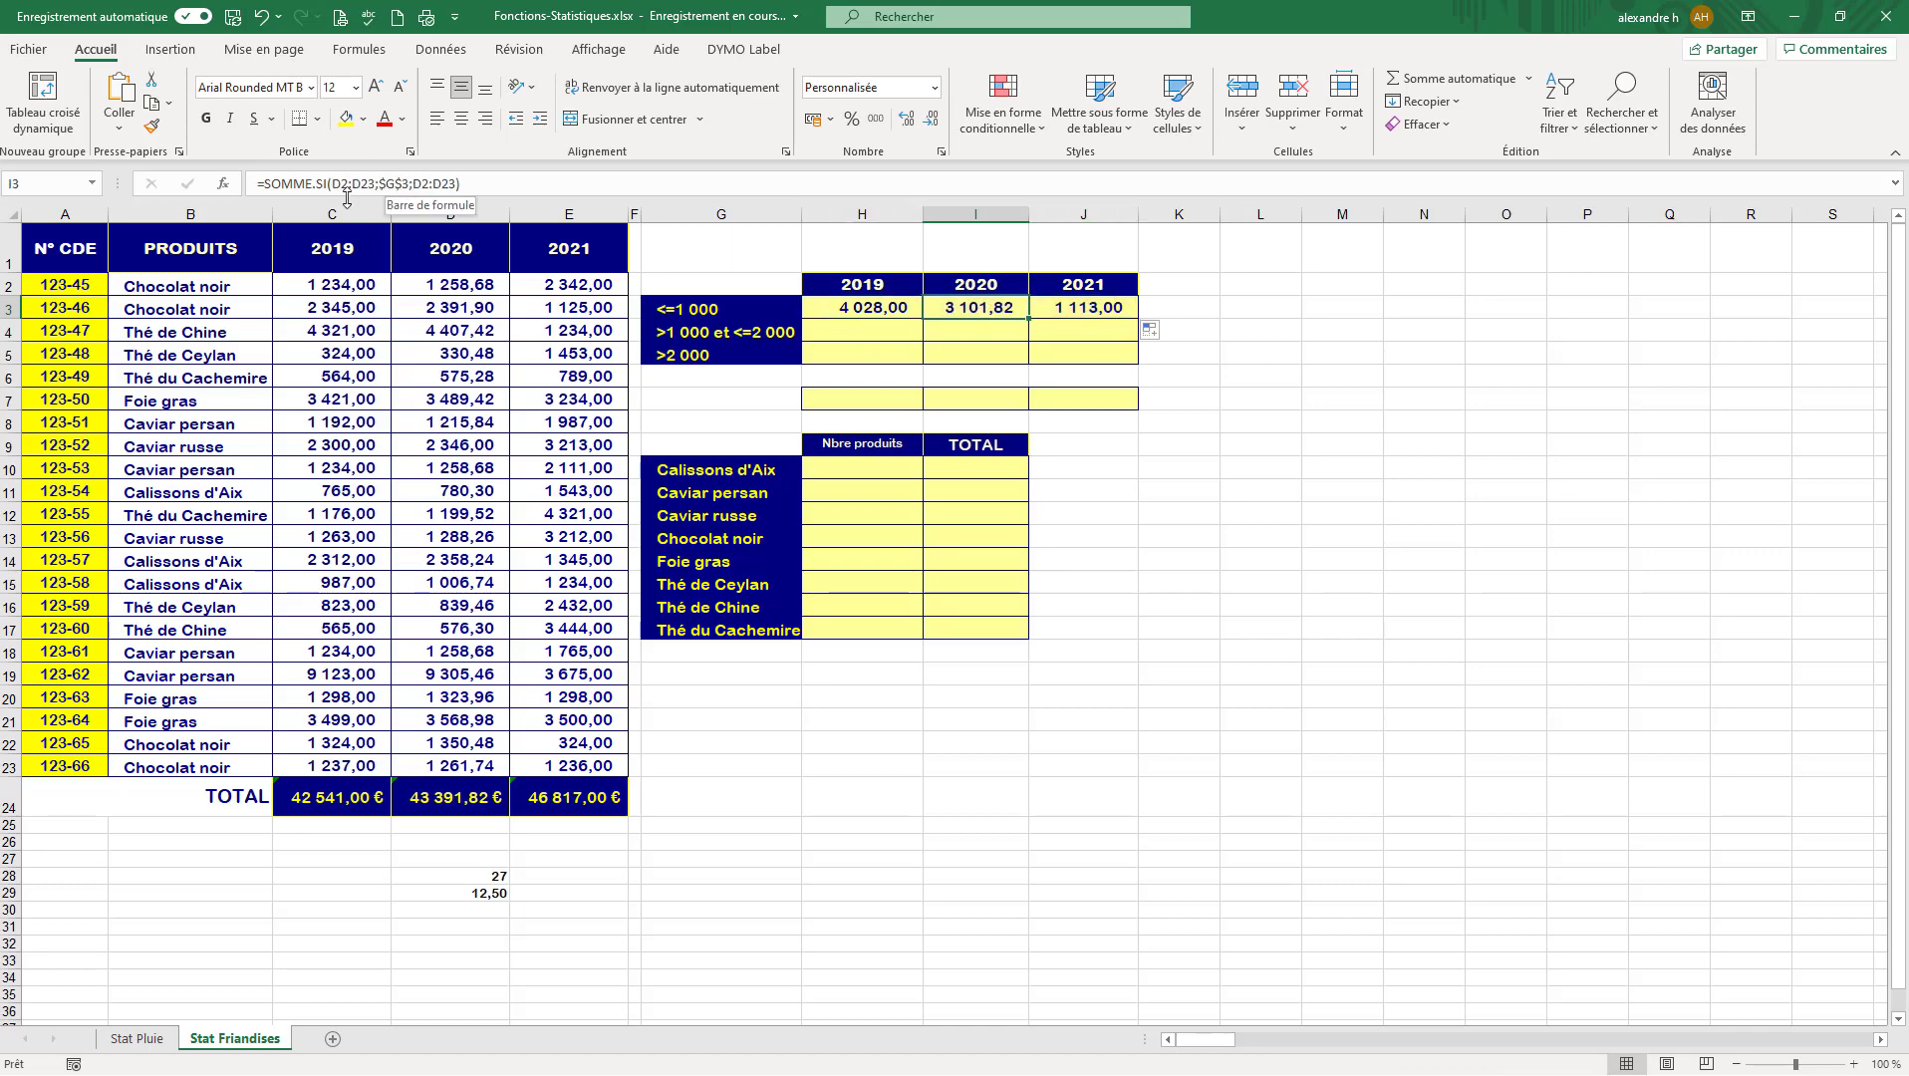
drag(374, 185, 341, 184)
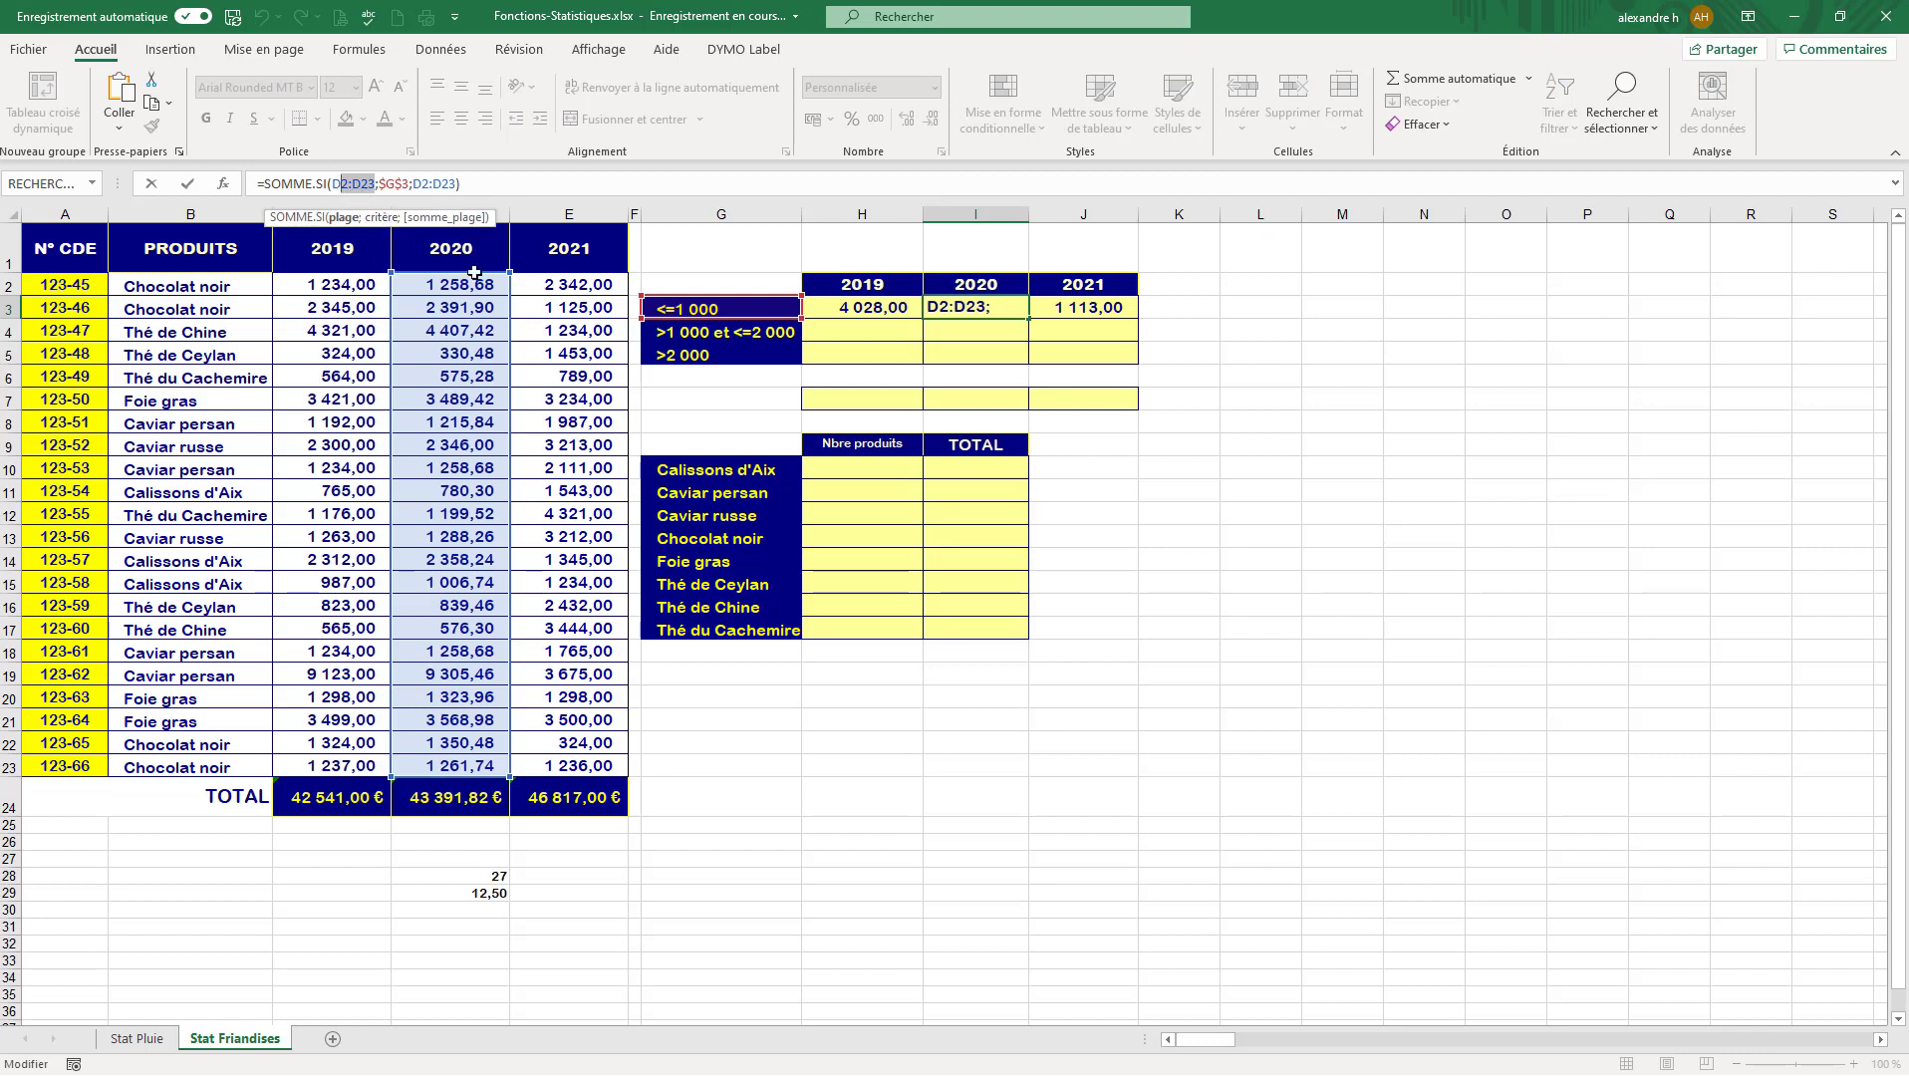
click(432, 185)
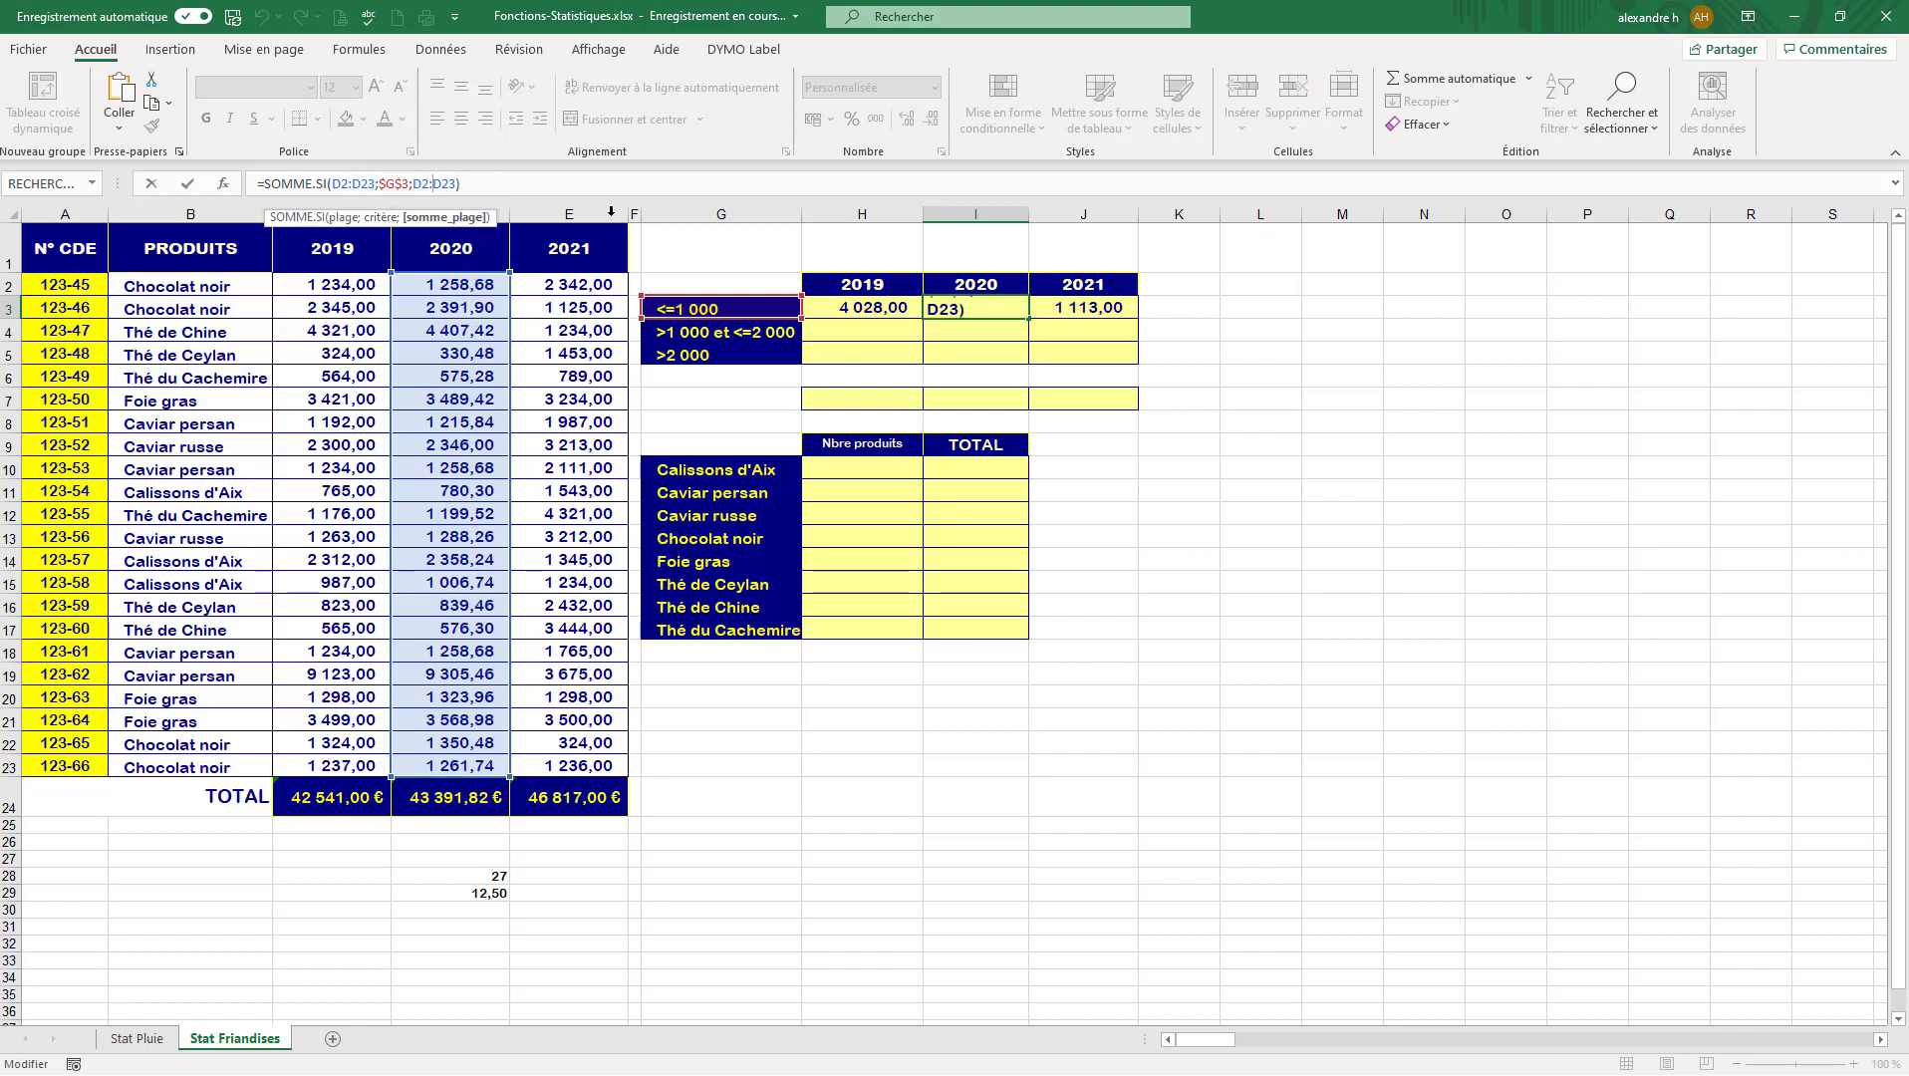
key(ctrl+Return)
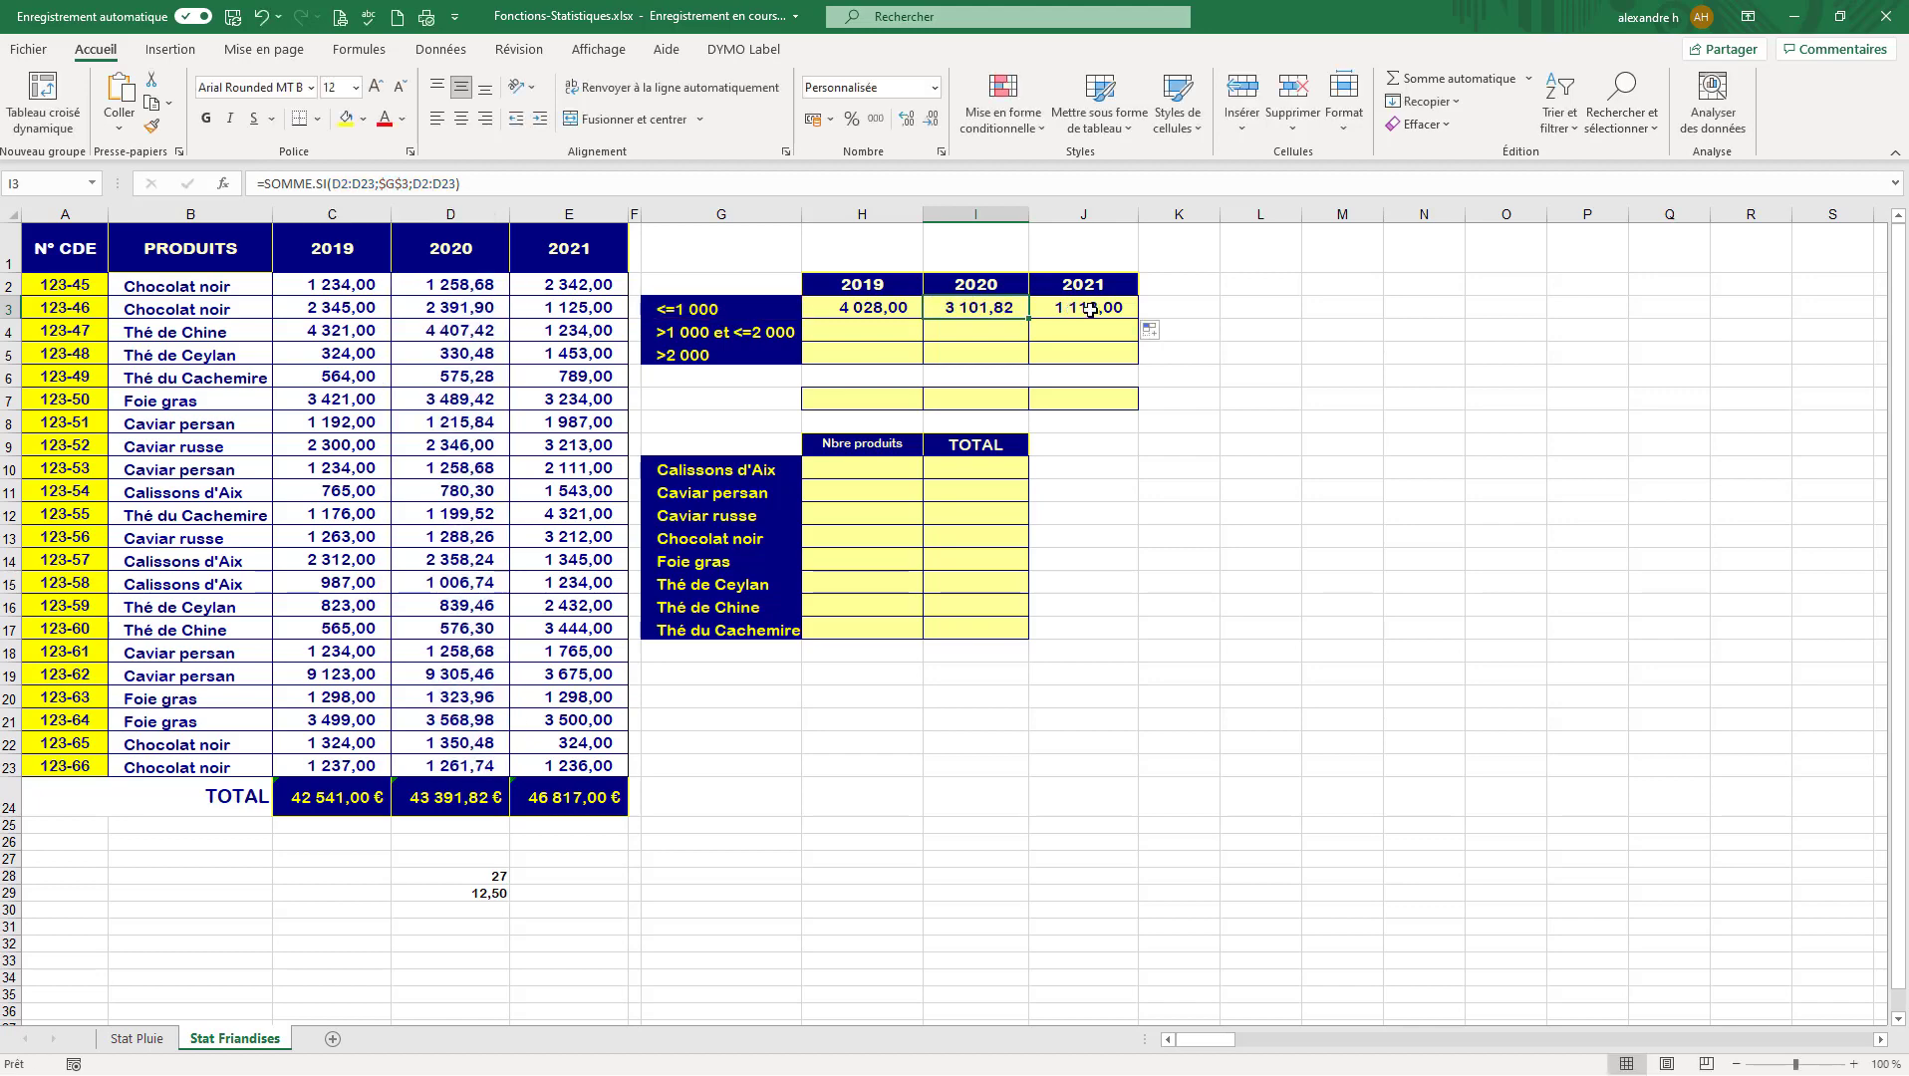
click(1091, 310)
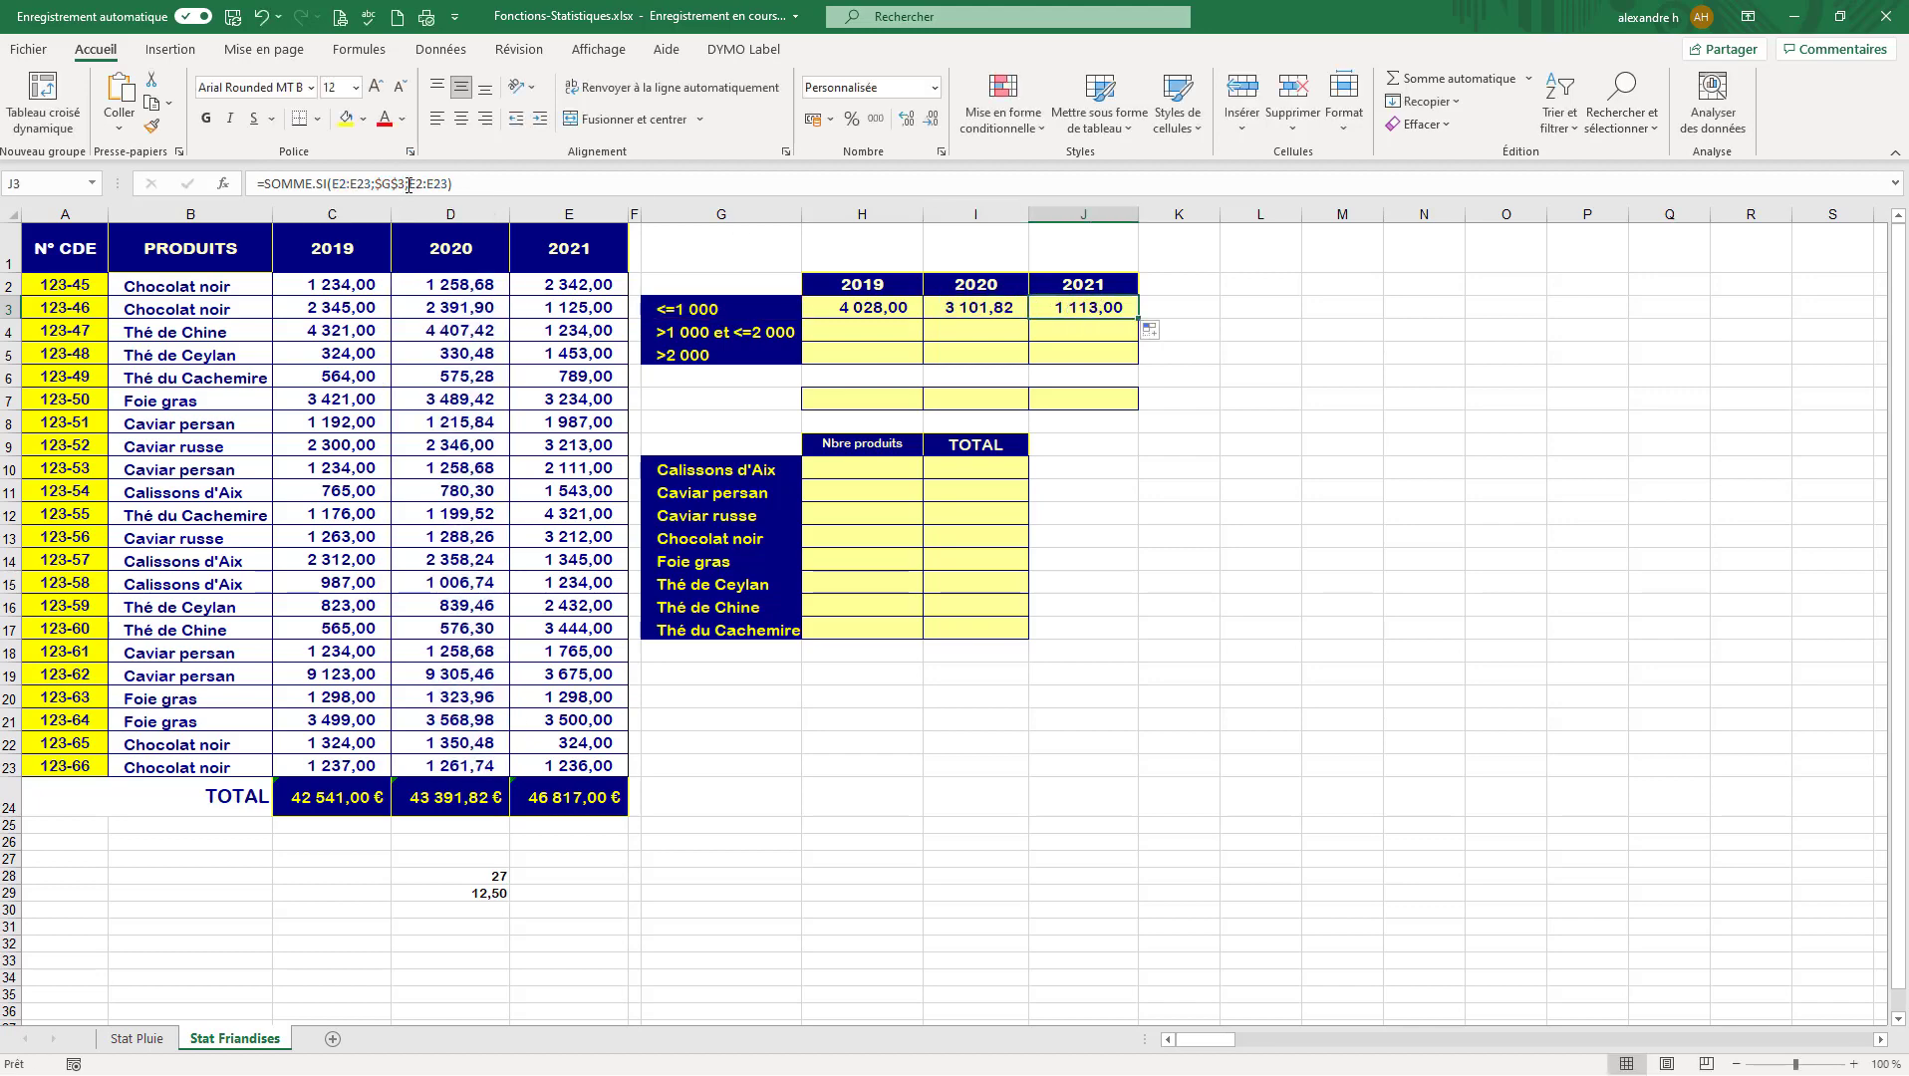
drag(409, 186, 383, 184)
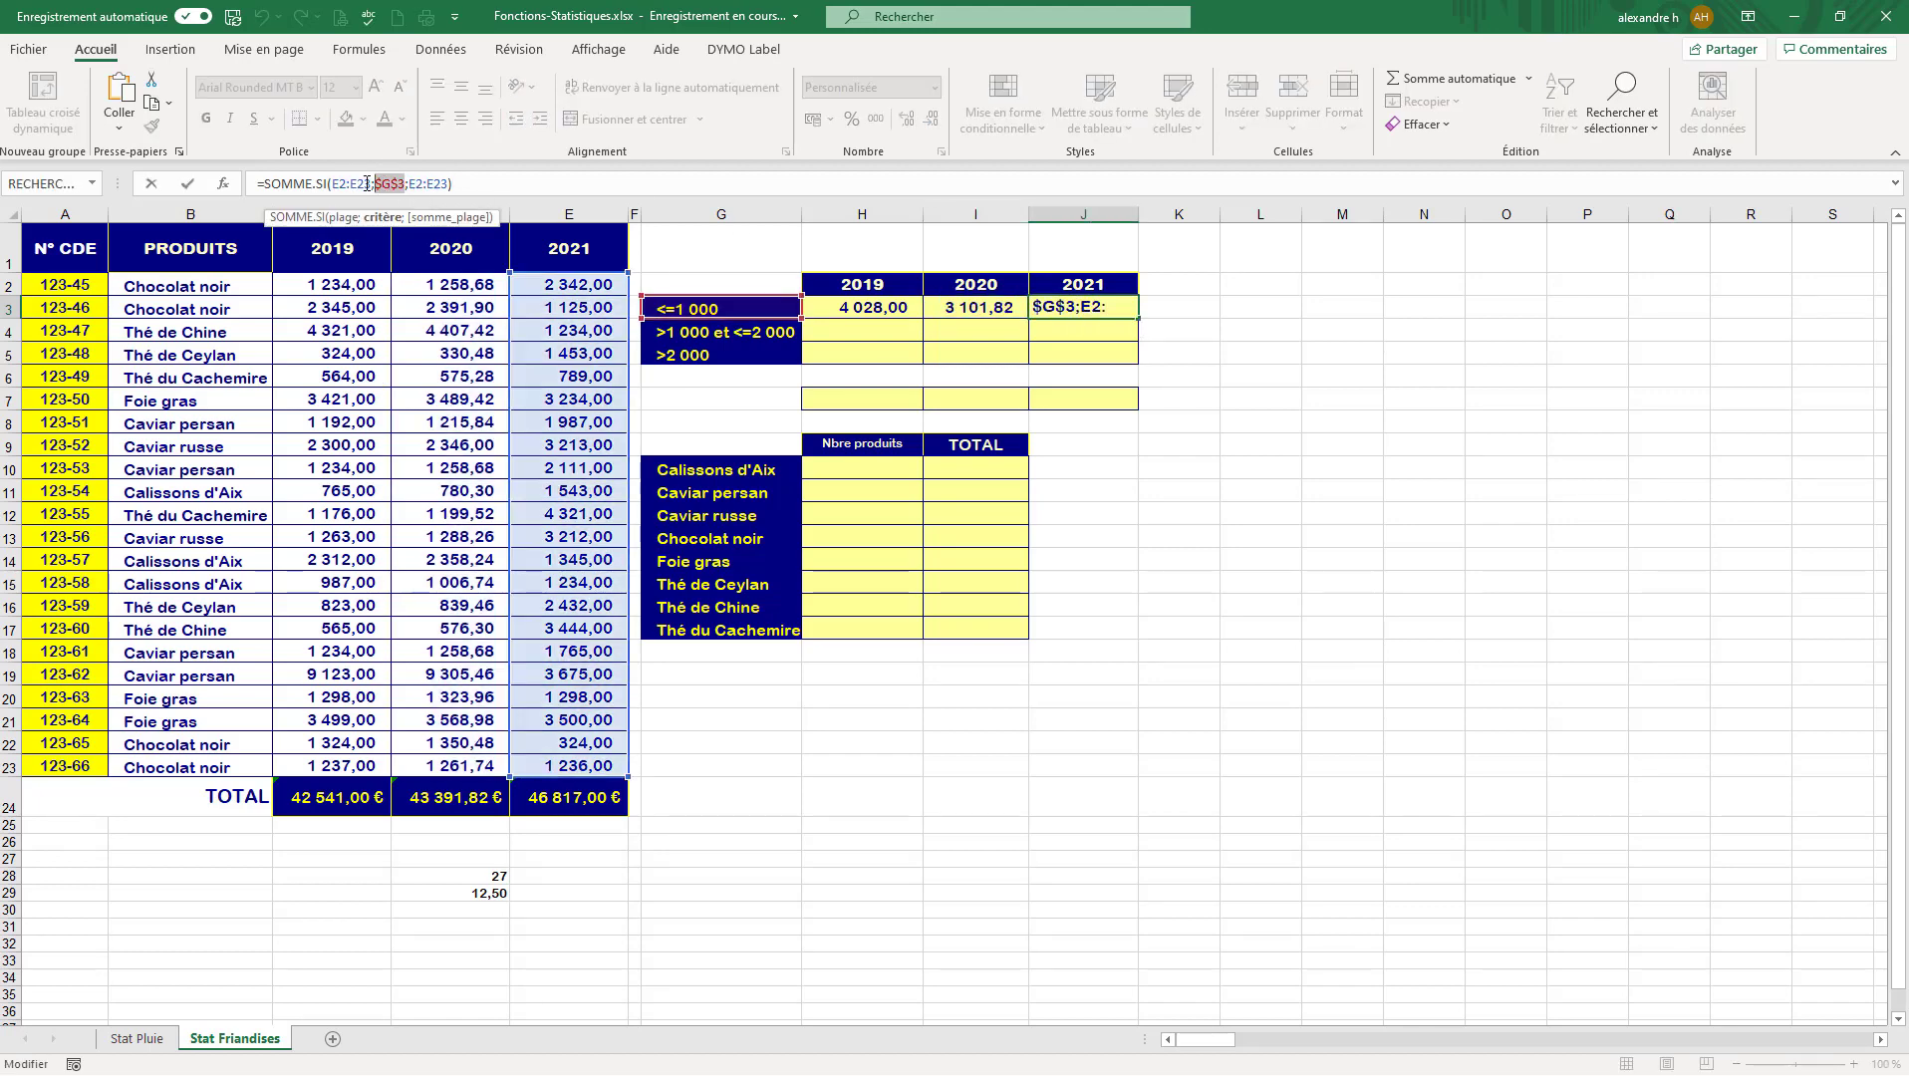
key(ctrl+Return)
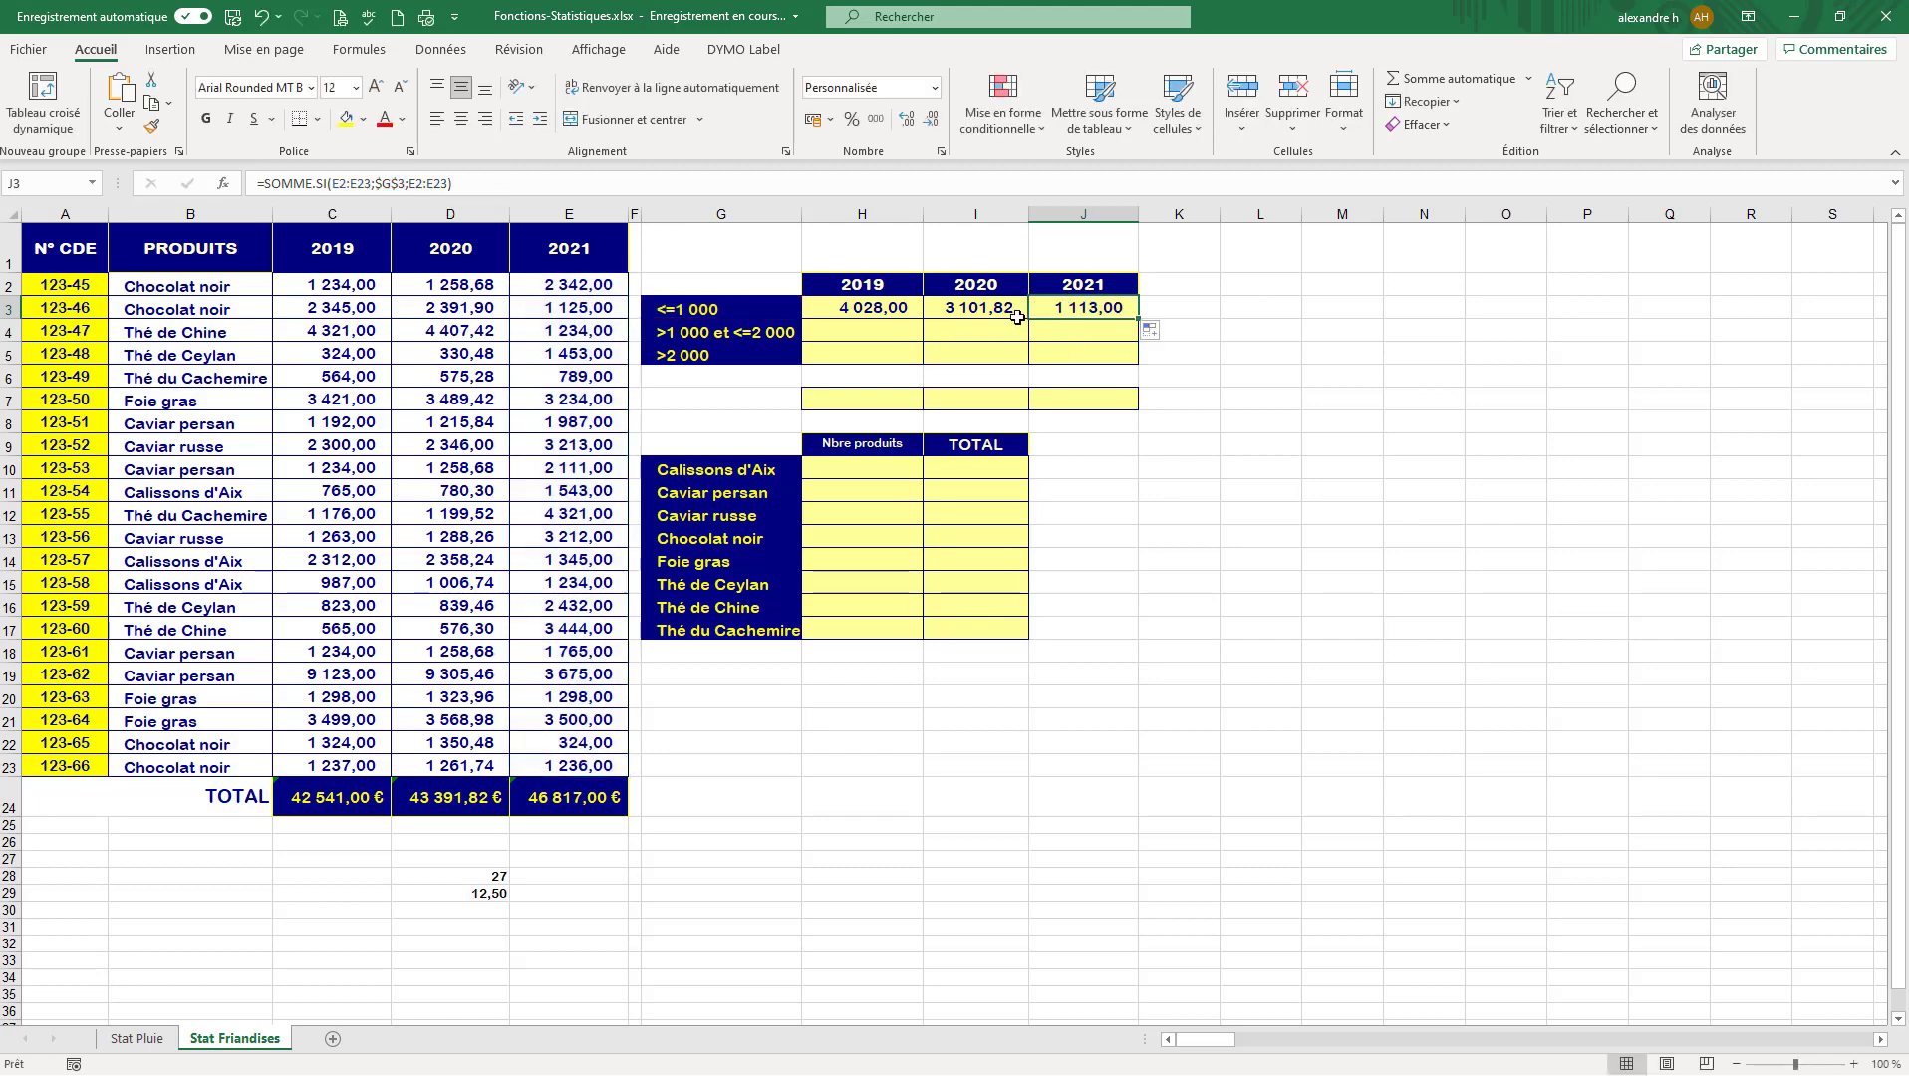
- Start a SOMME.SI formula in H5, the 2019 cell of the >2 000 row, with C2:C23 as the criteria range
click(860, 352)
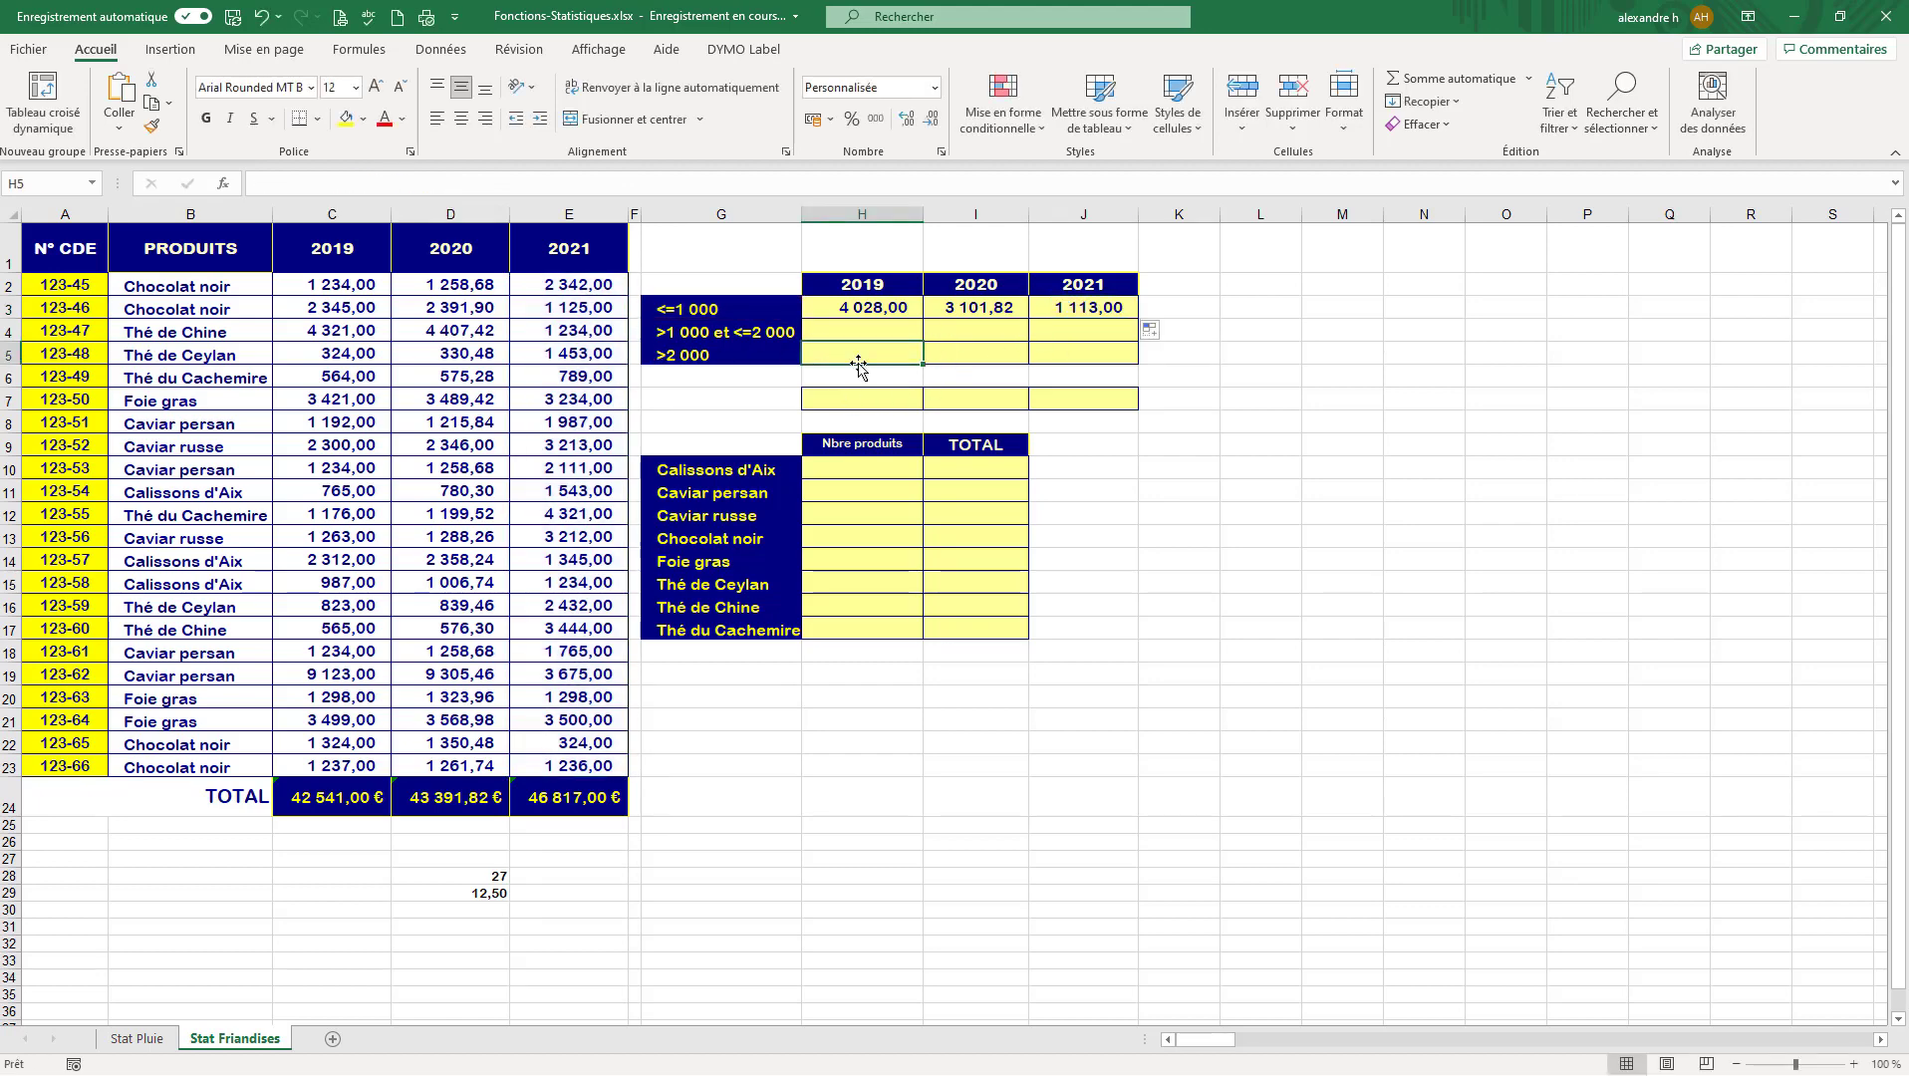
text(=somme)
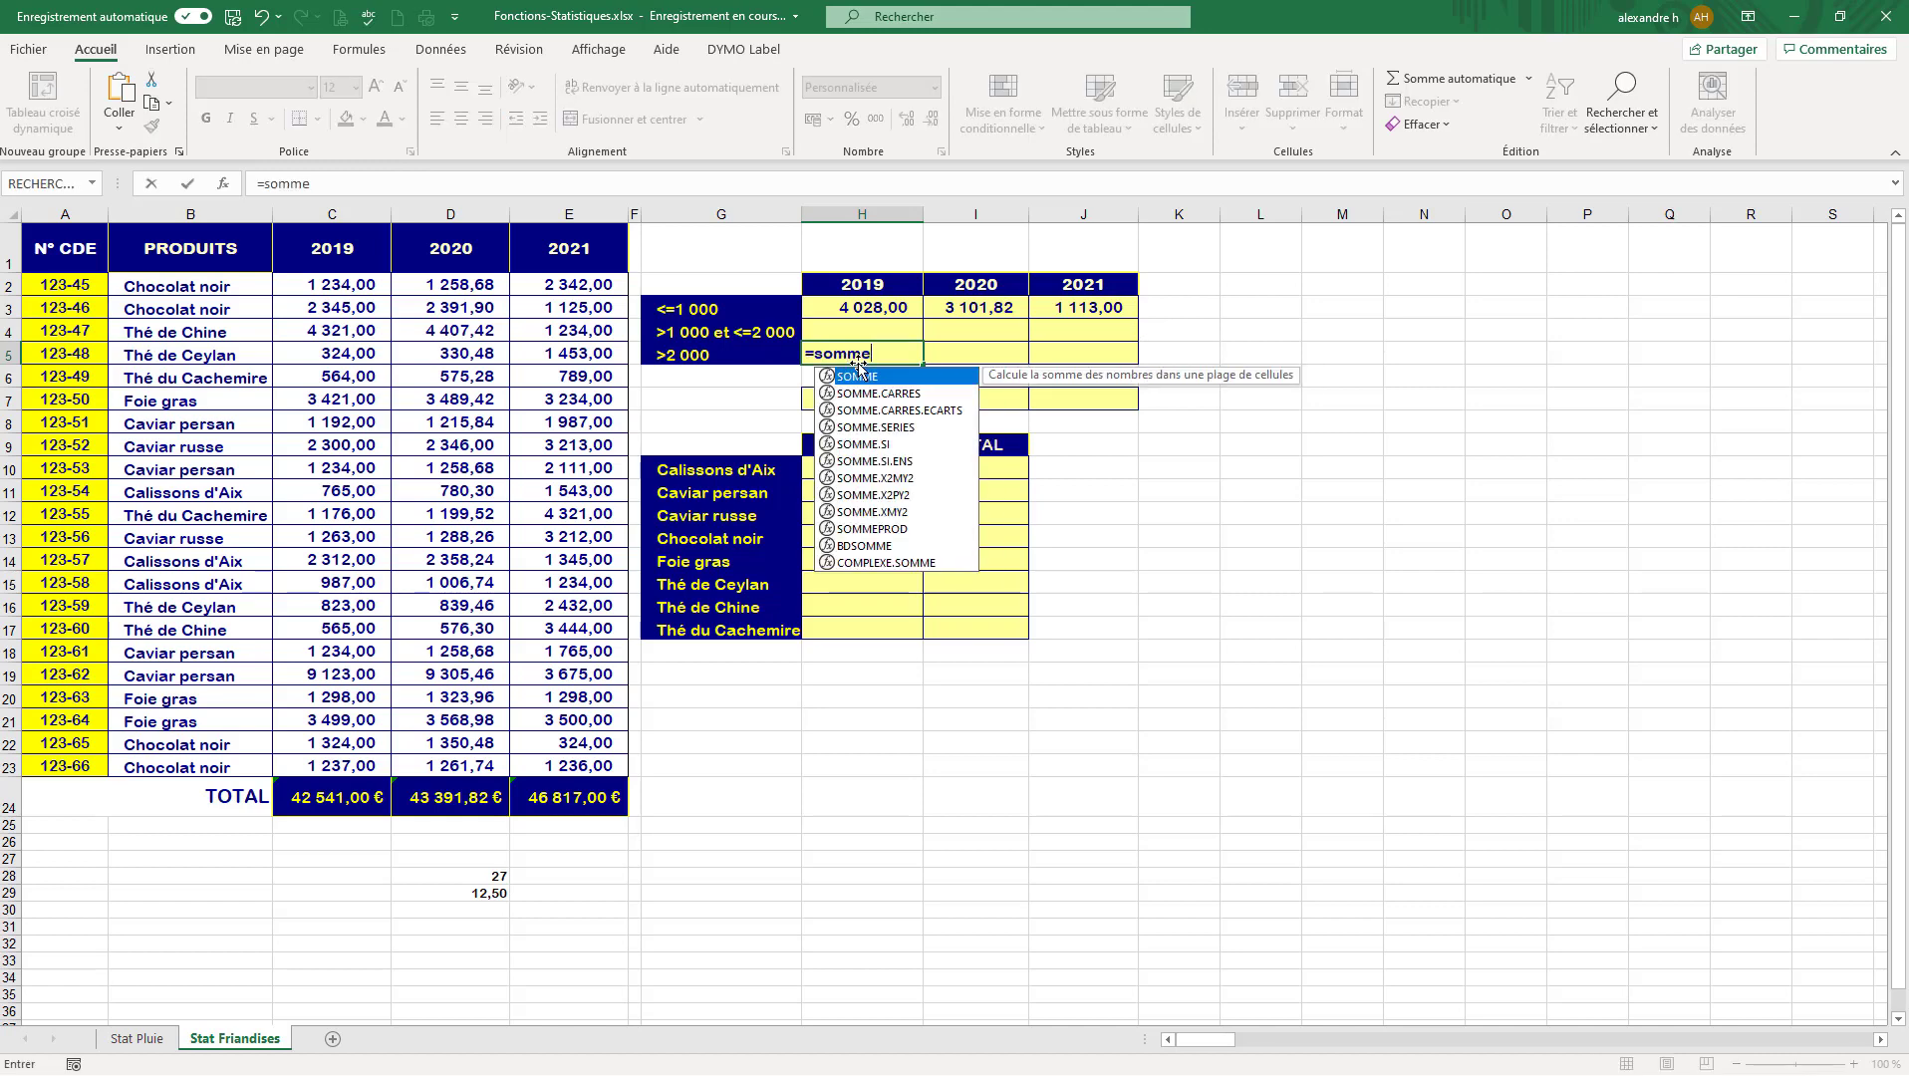
text(,si)
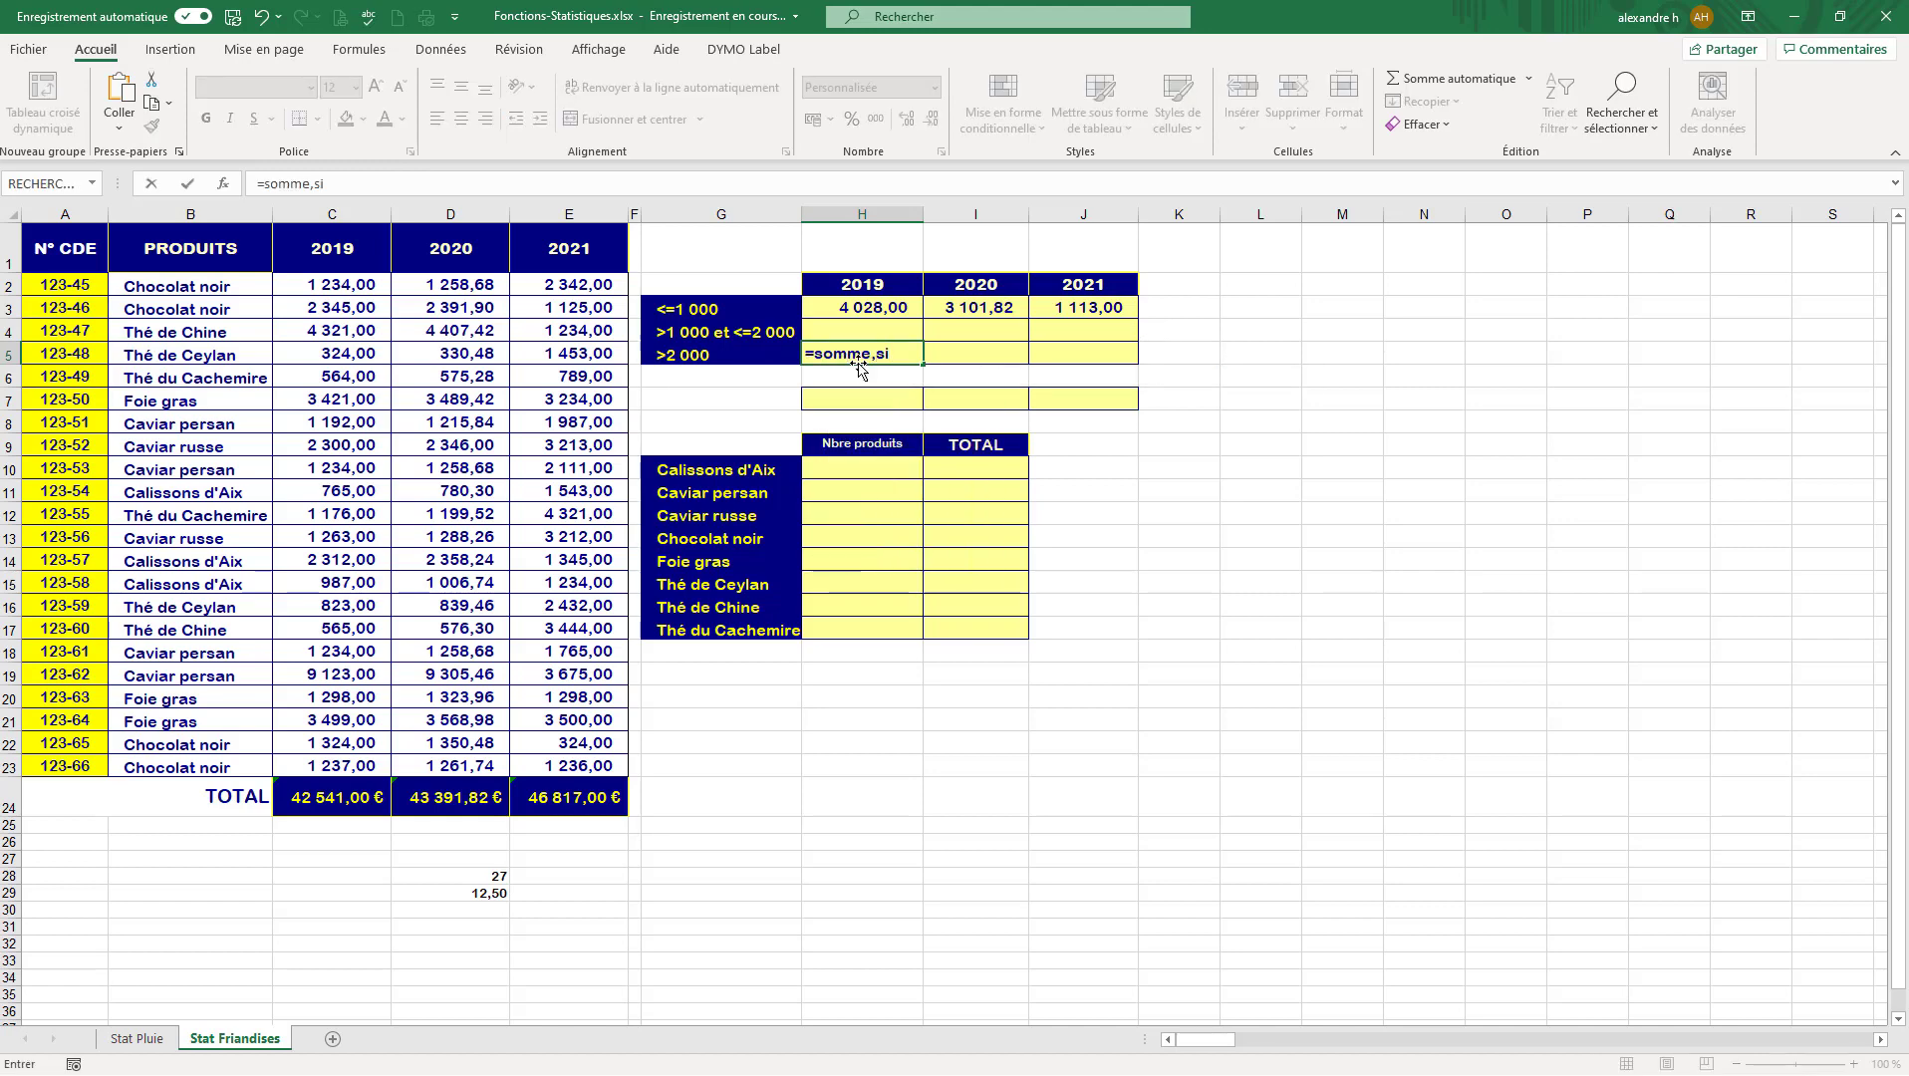
key(BackSpace)
key(BackSpace)
key(BackSpace)
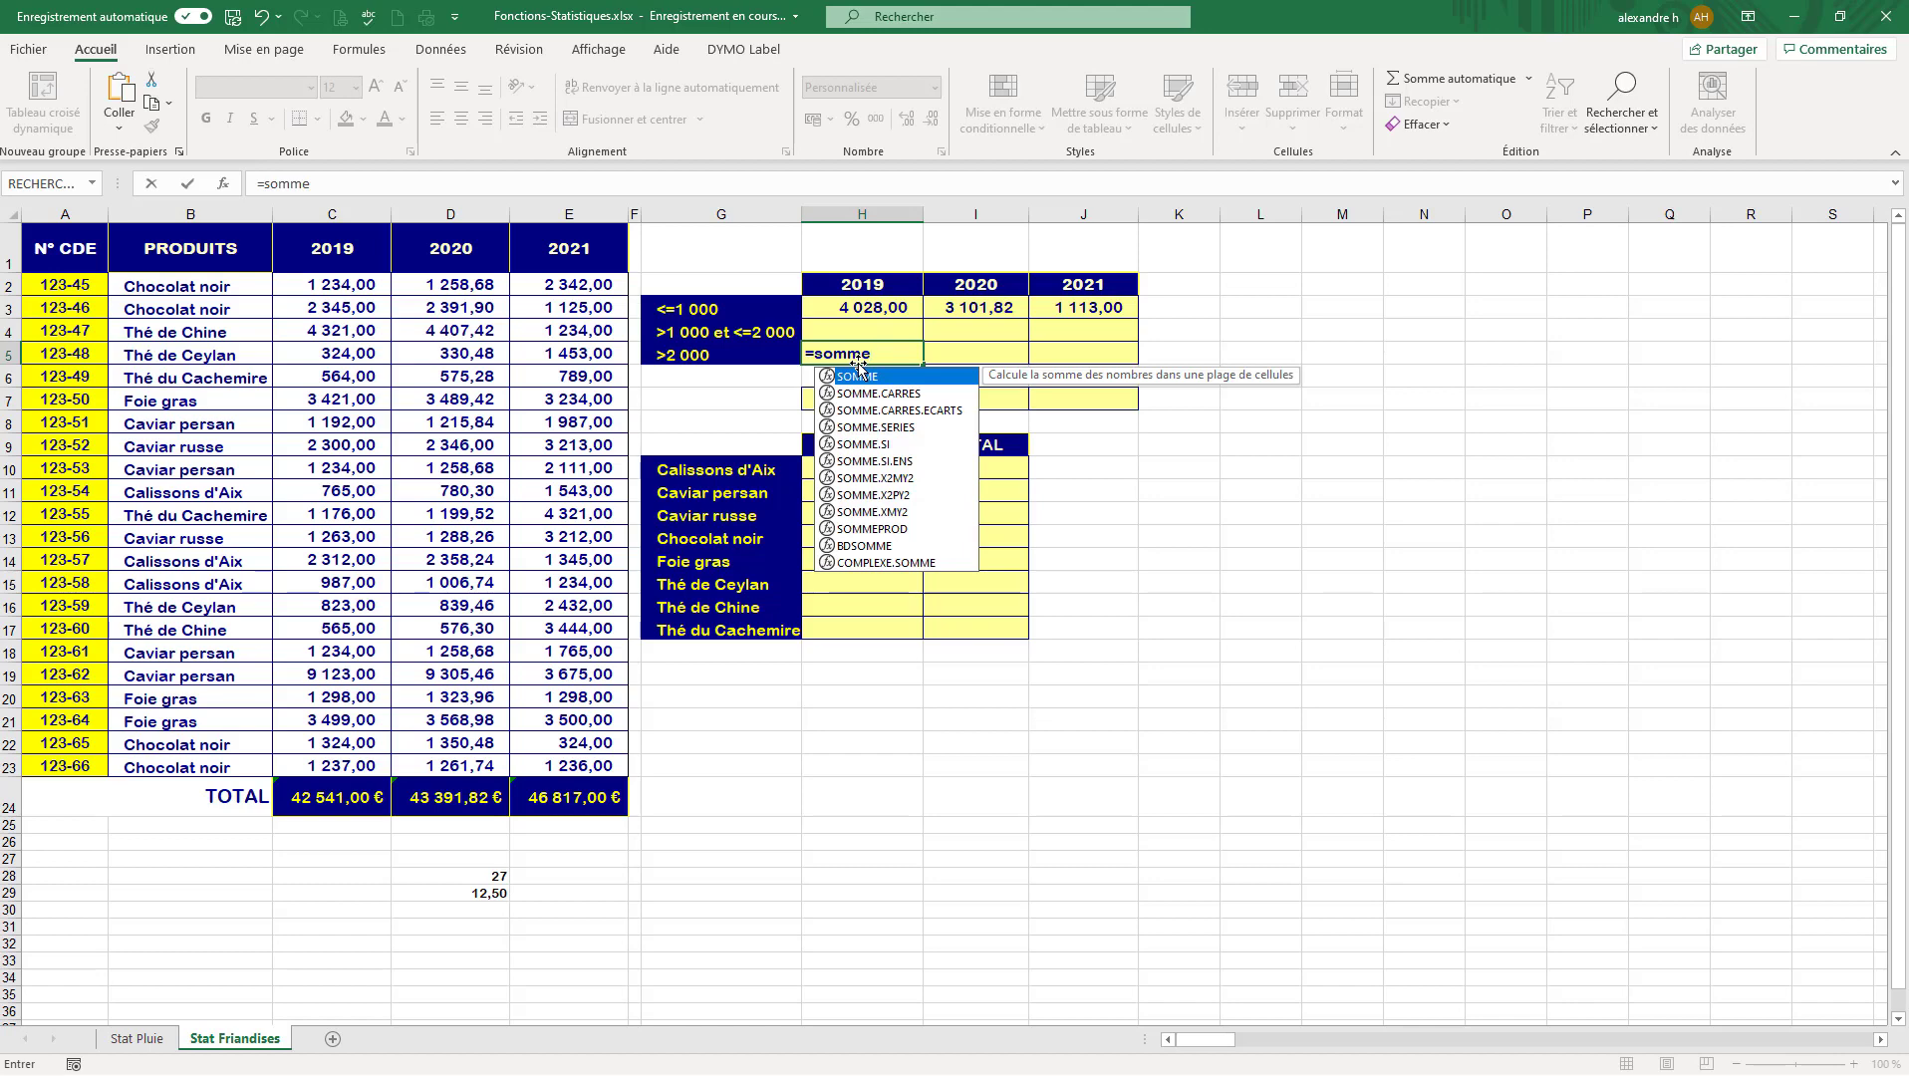
text(.si)
key(Return)
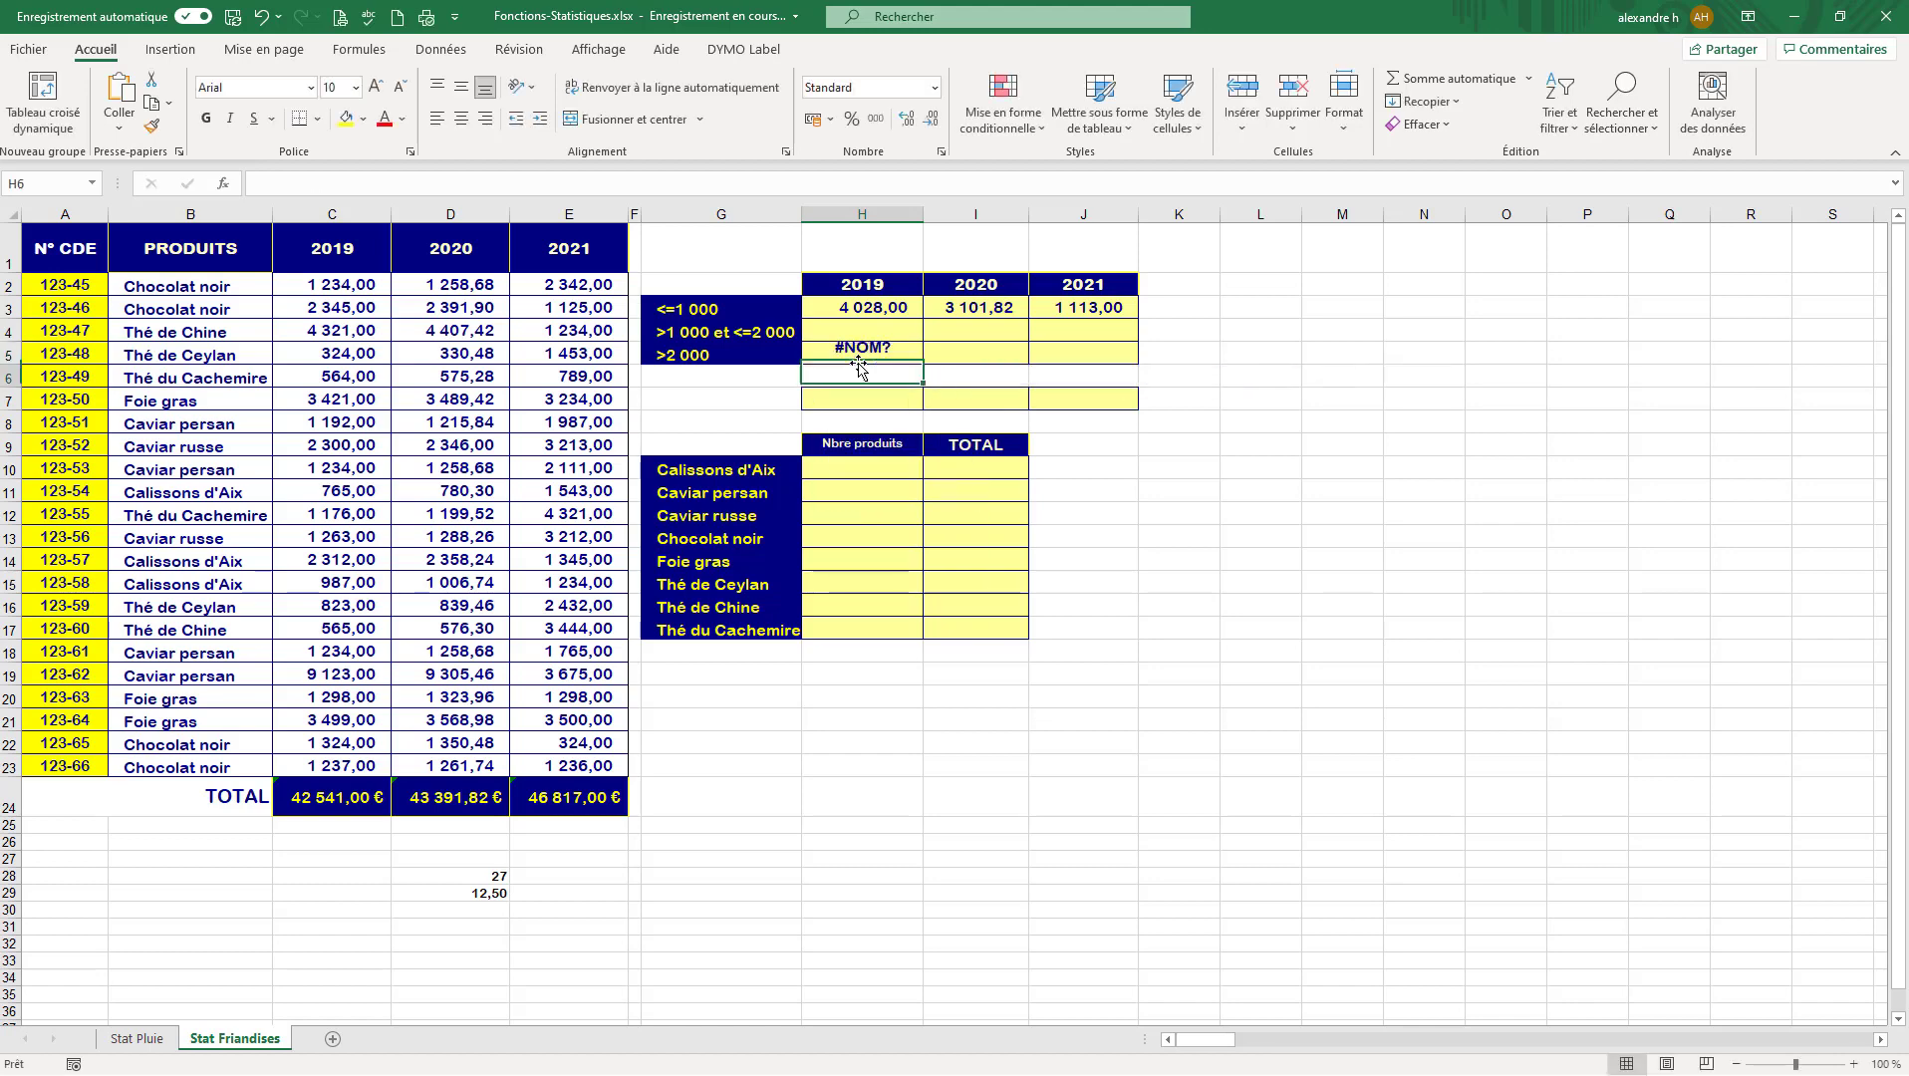
key(Up)
click(493, 176)
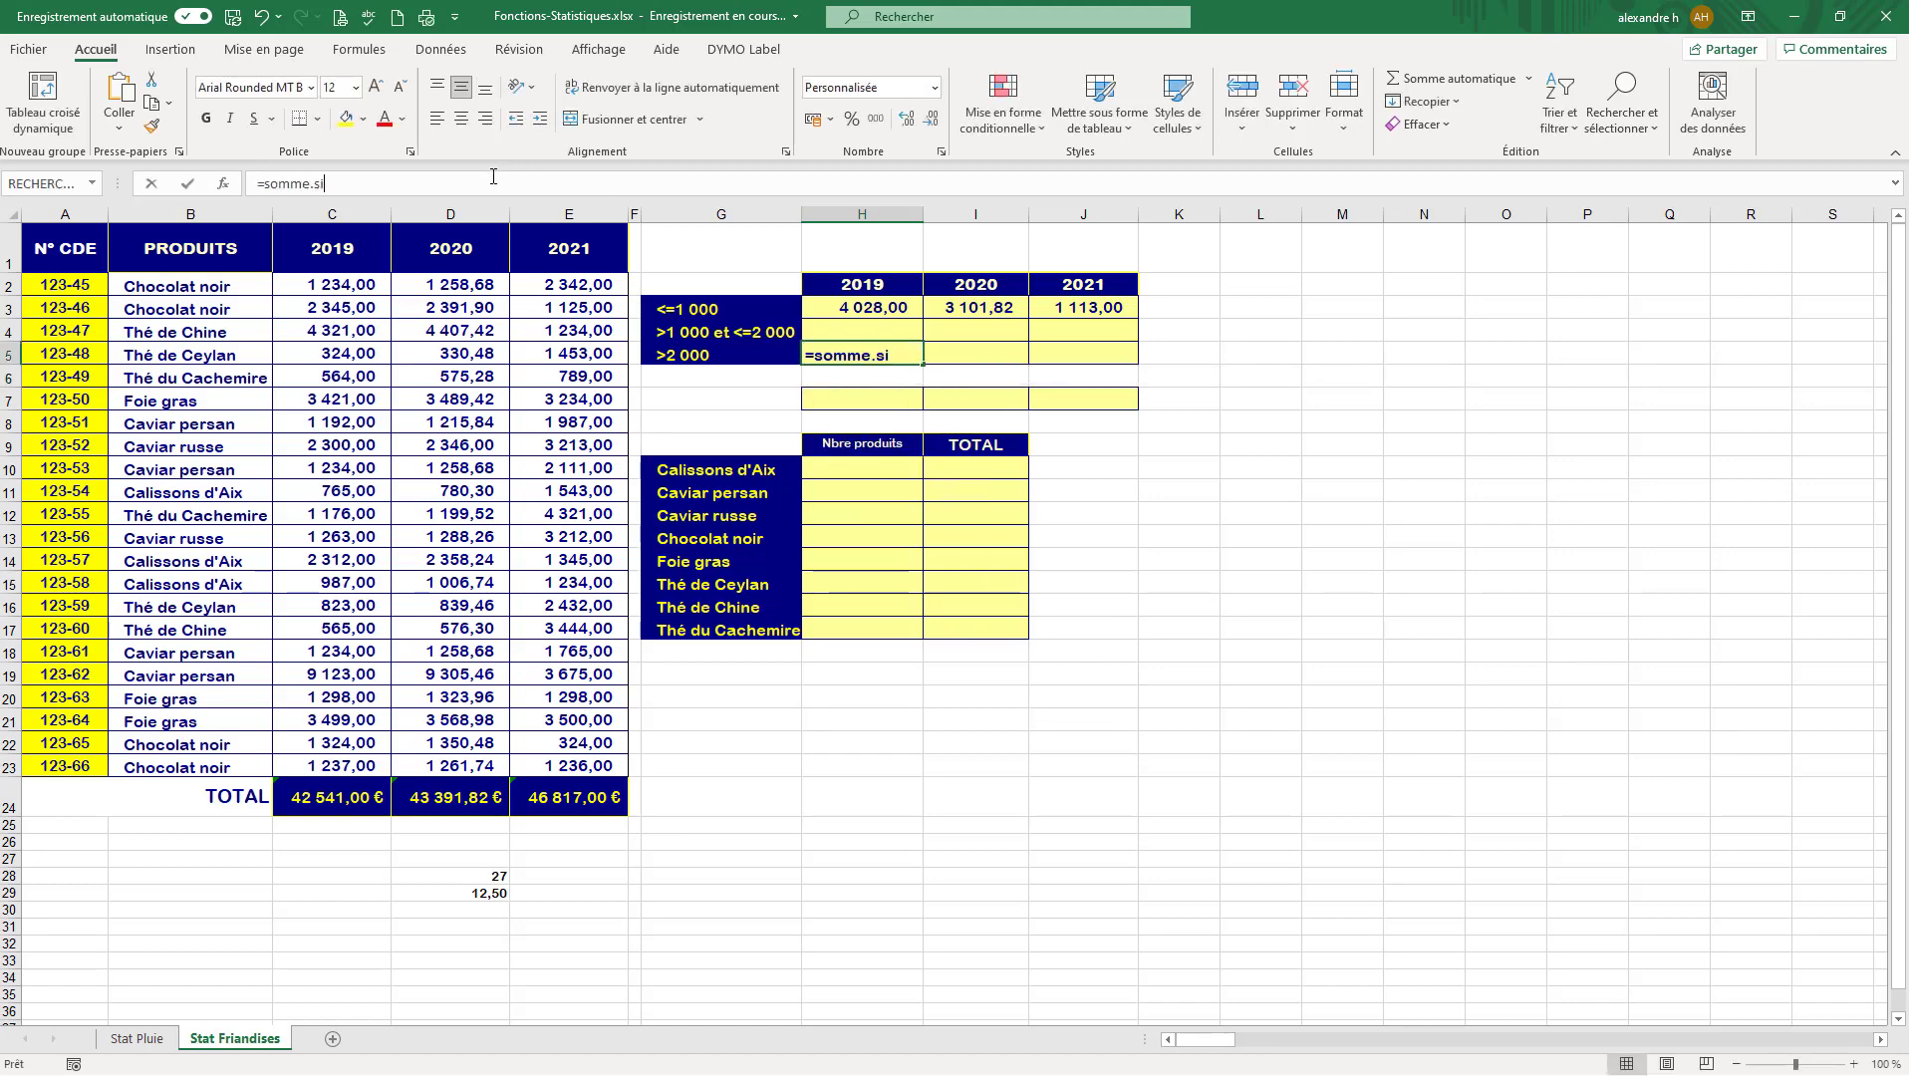
text(()
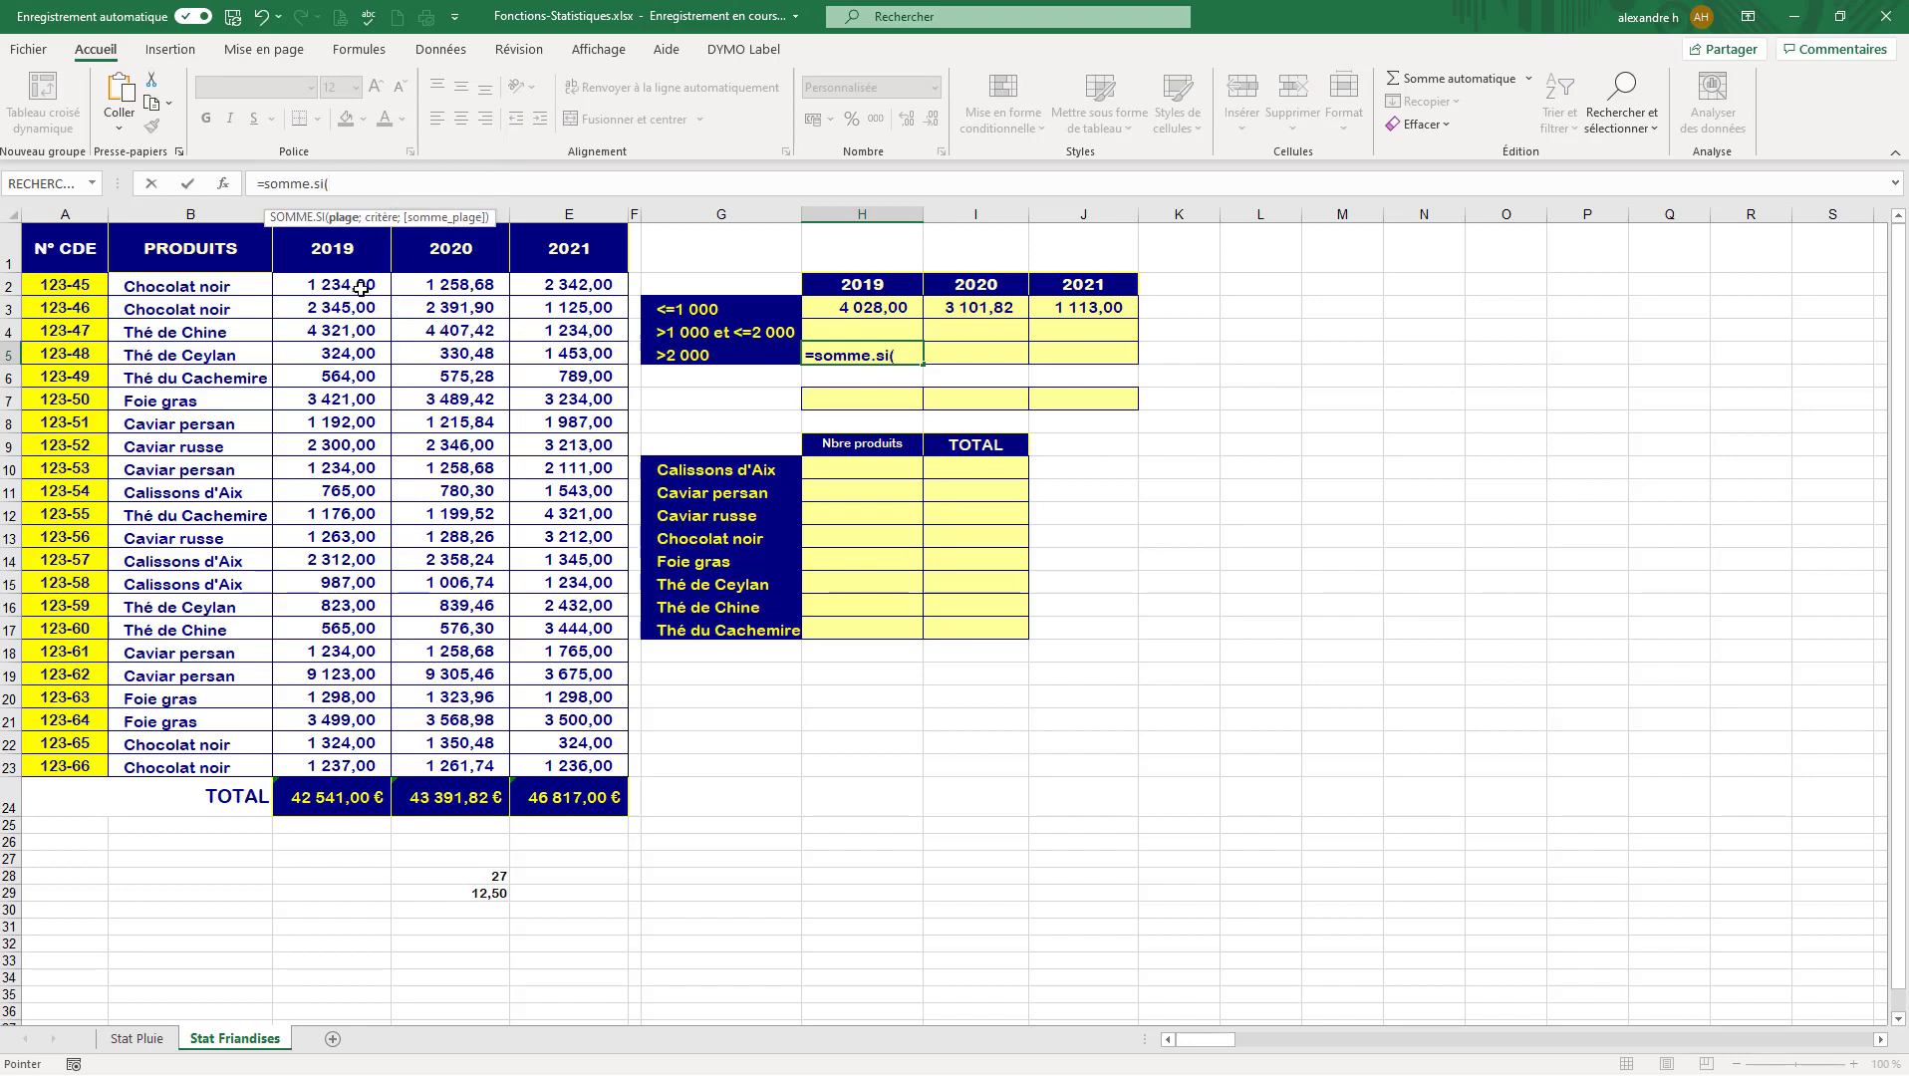
drag(356, 288, 356, 767)
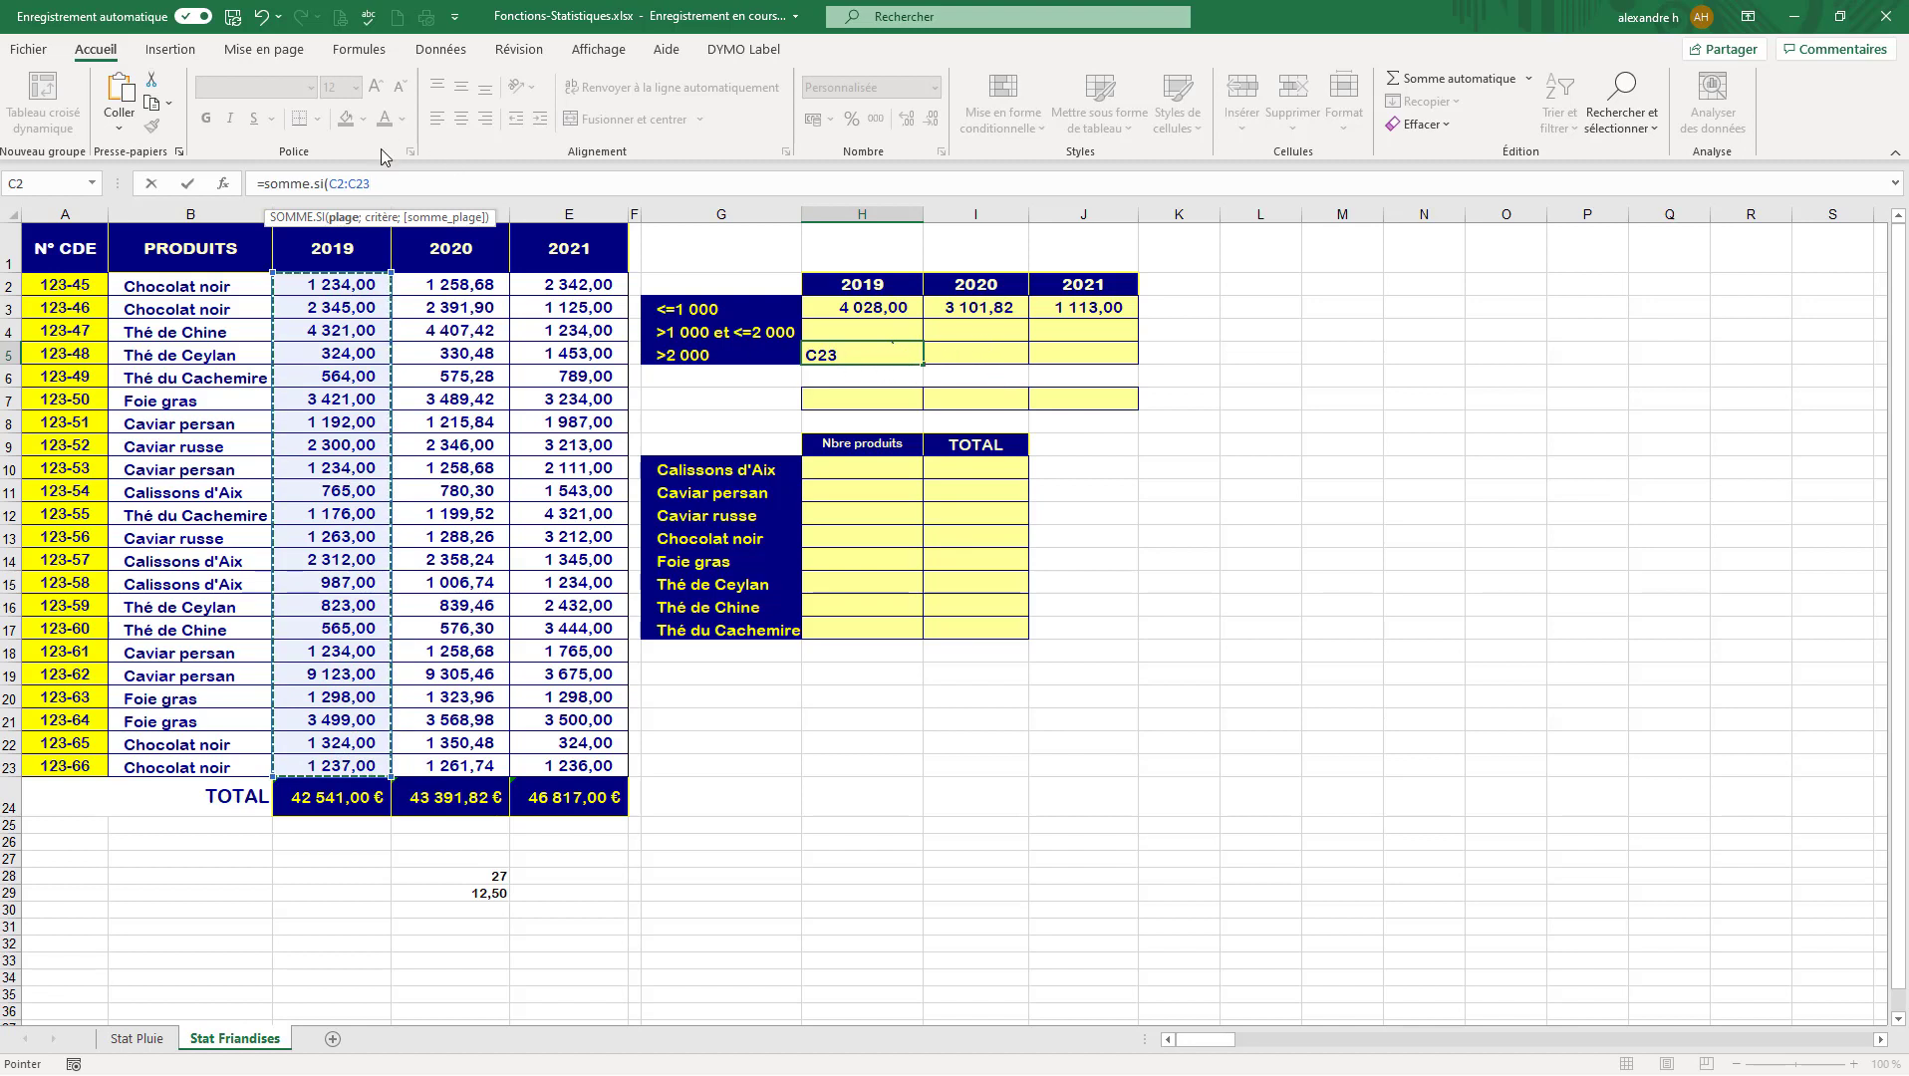
click(417, 189)
text(;)
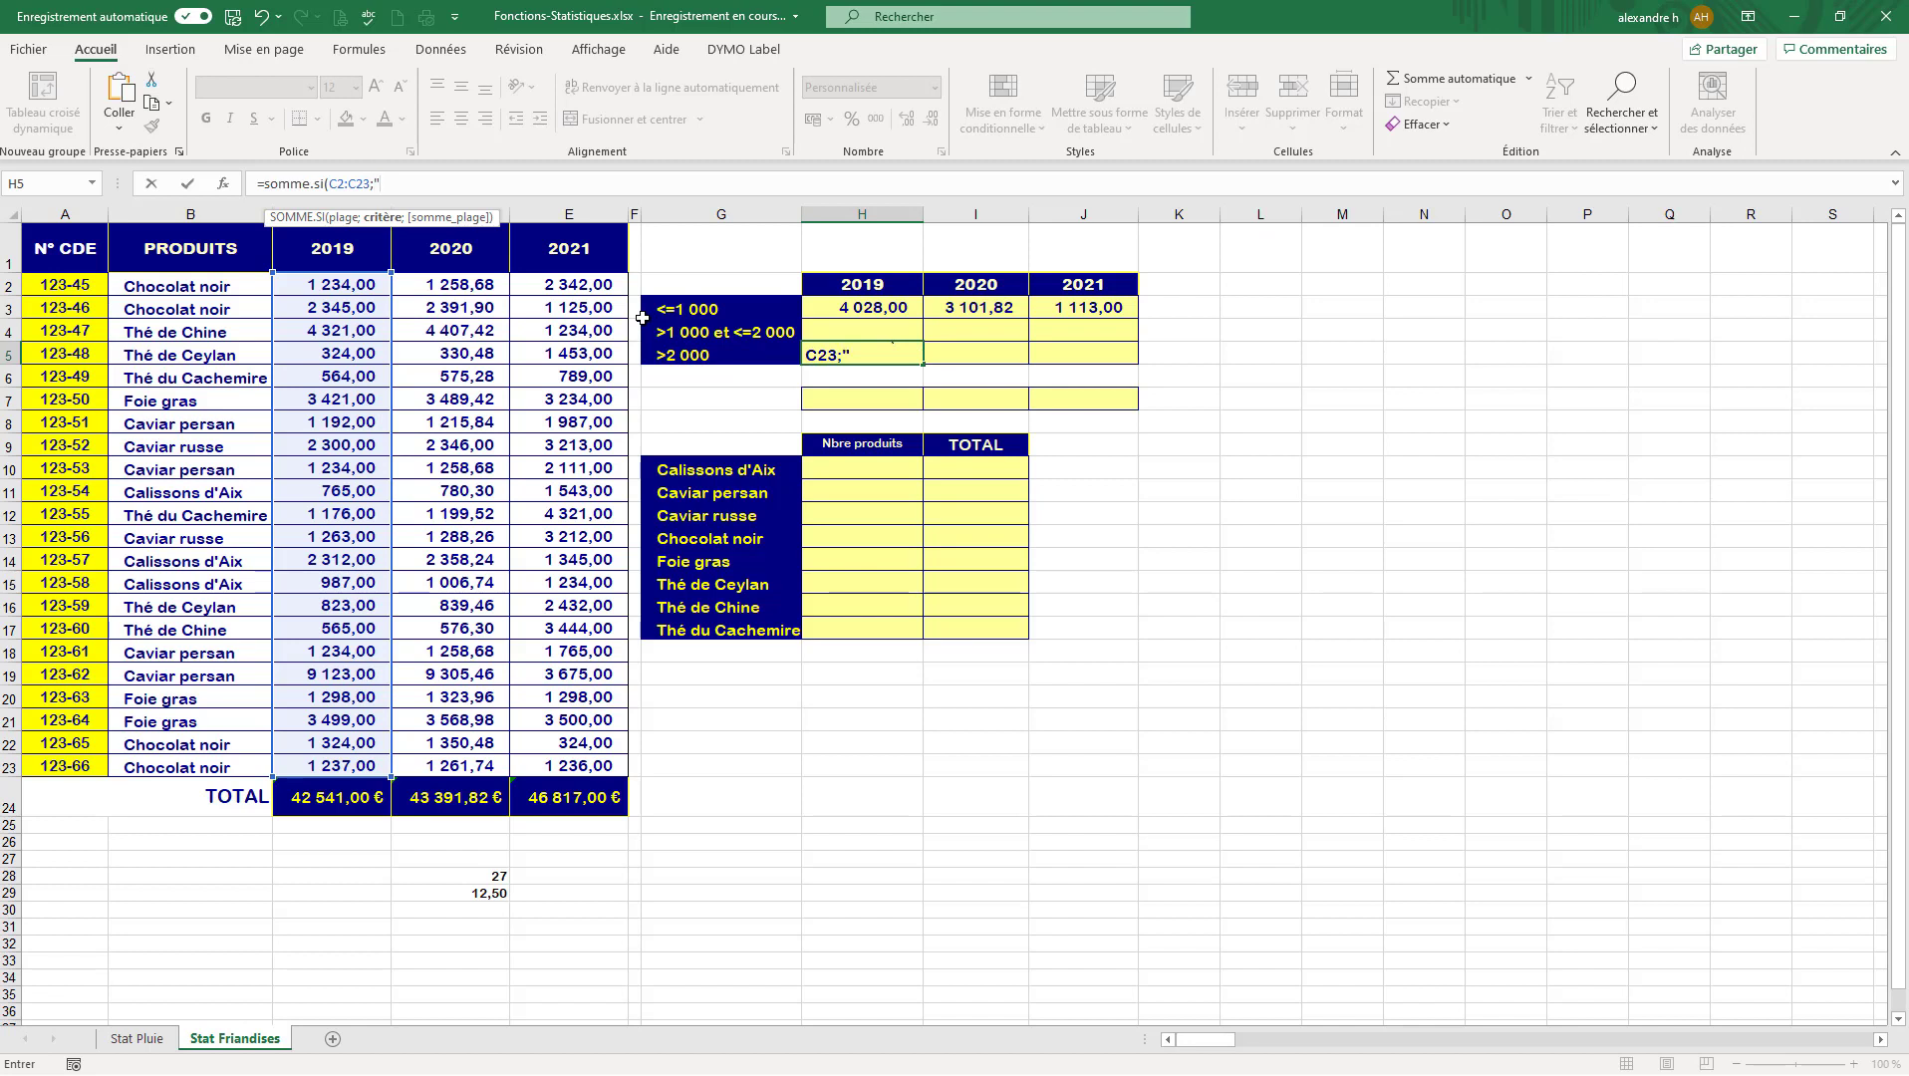
- Complete the H5 formula with the criterion ">2000" and the sum range C2:C23, and copy it across to I5 and J5
text(>2000";)
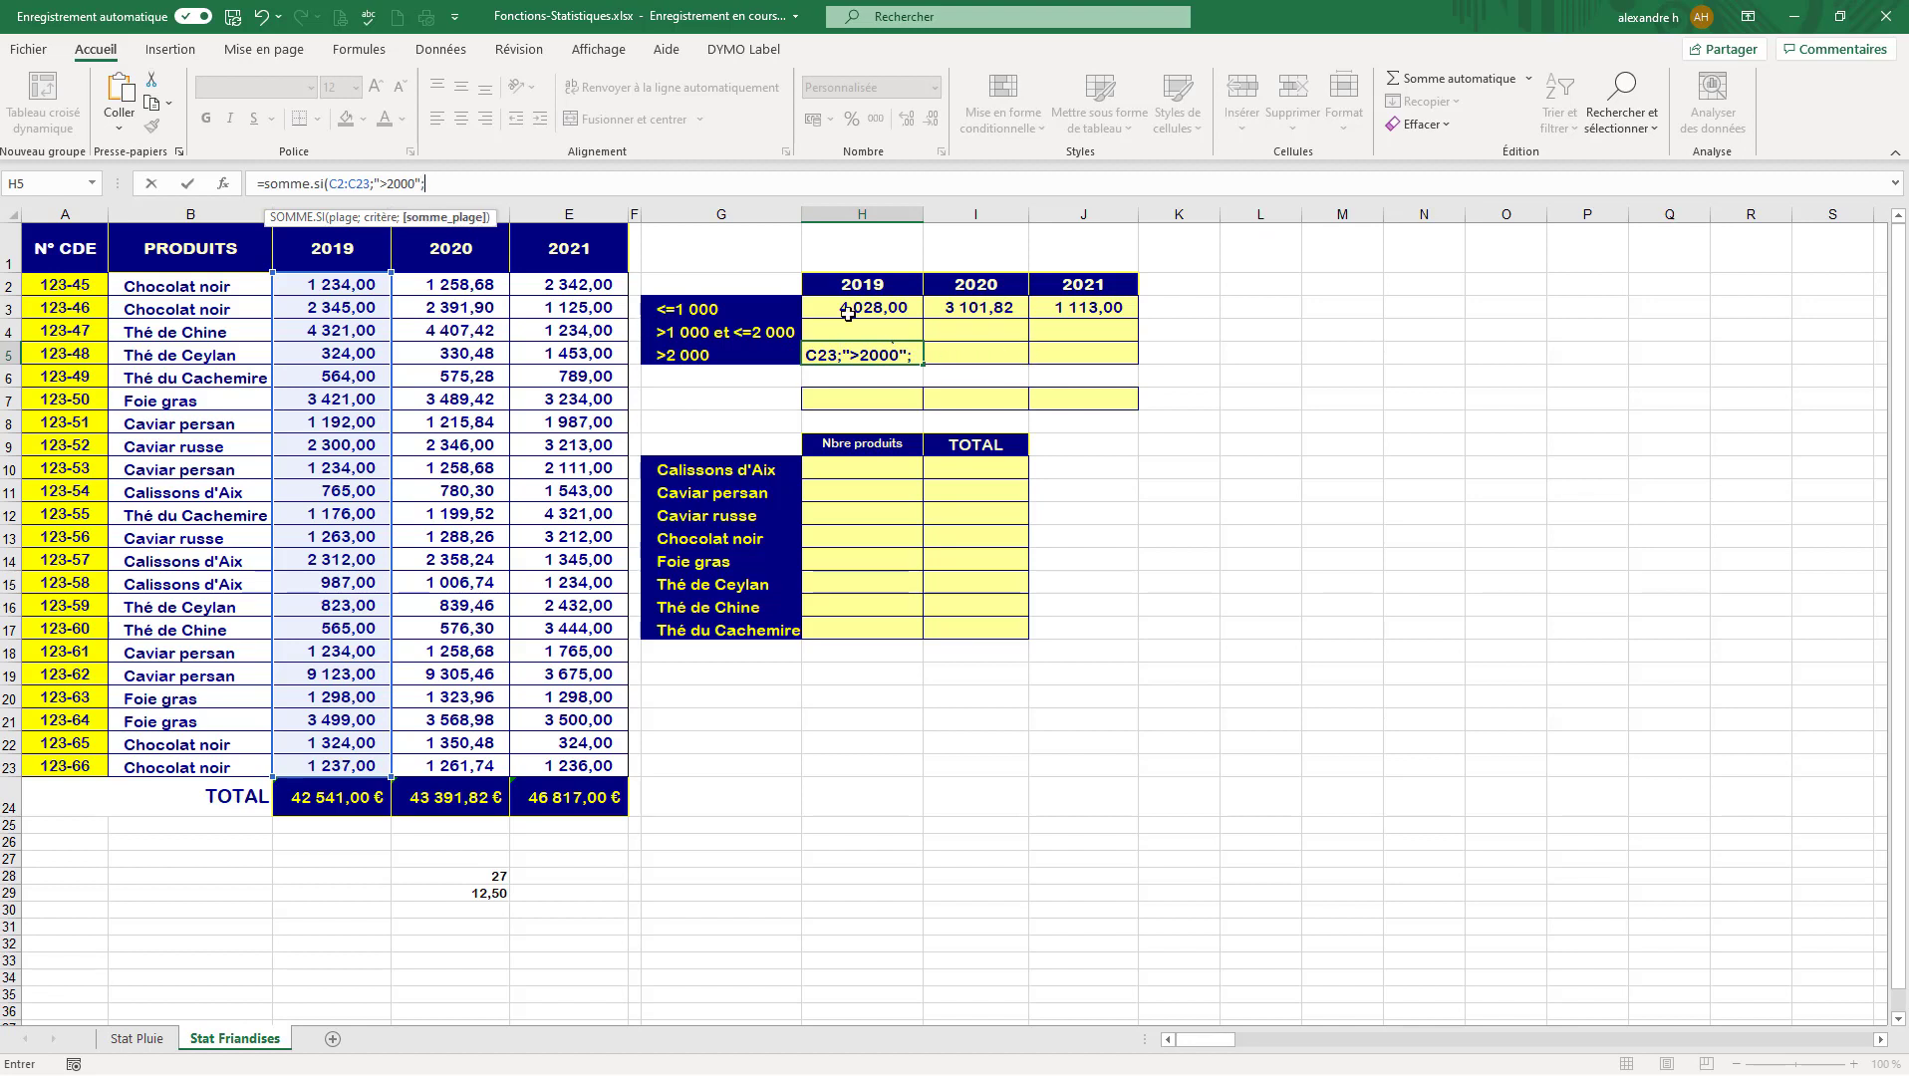
click(463, 284)
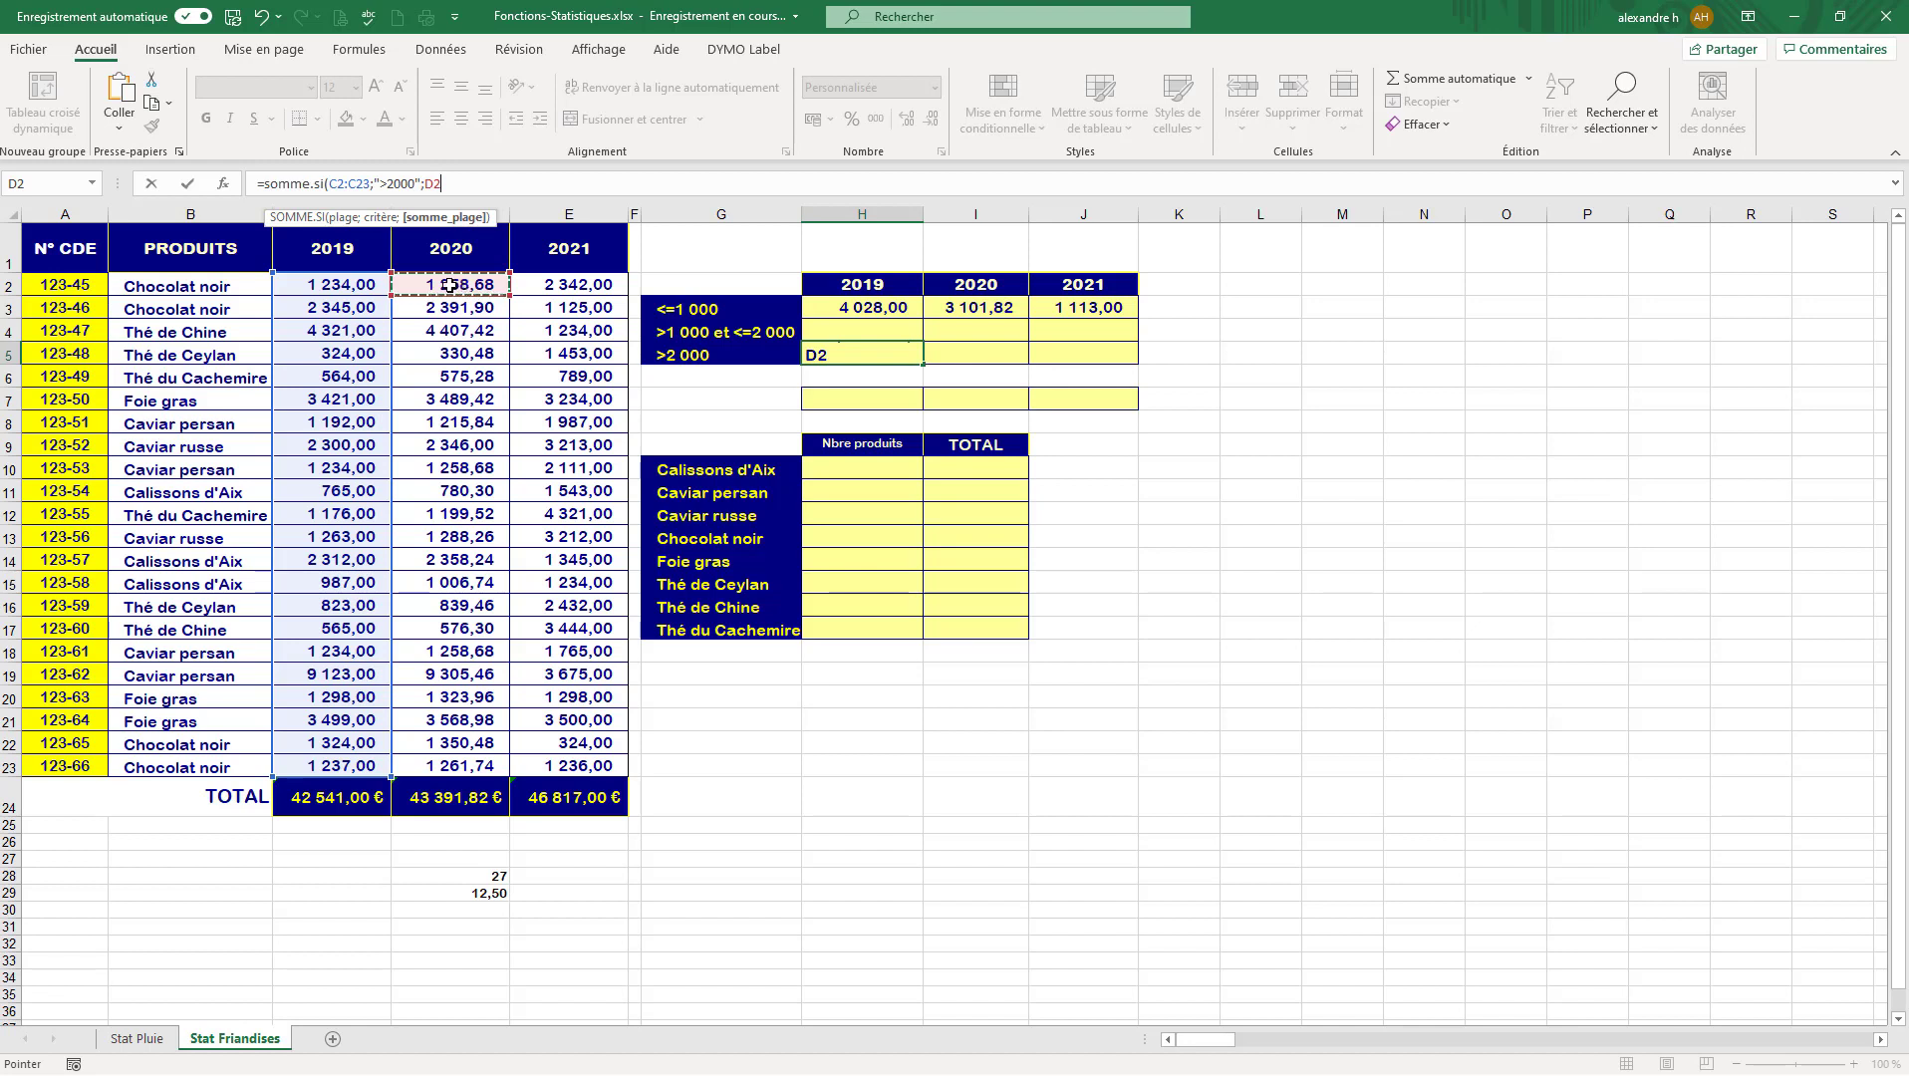
drag(371, 286, 352, 764)
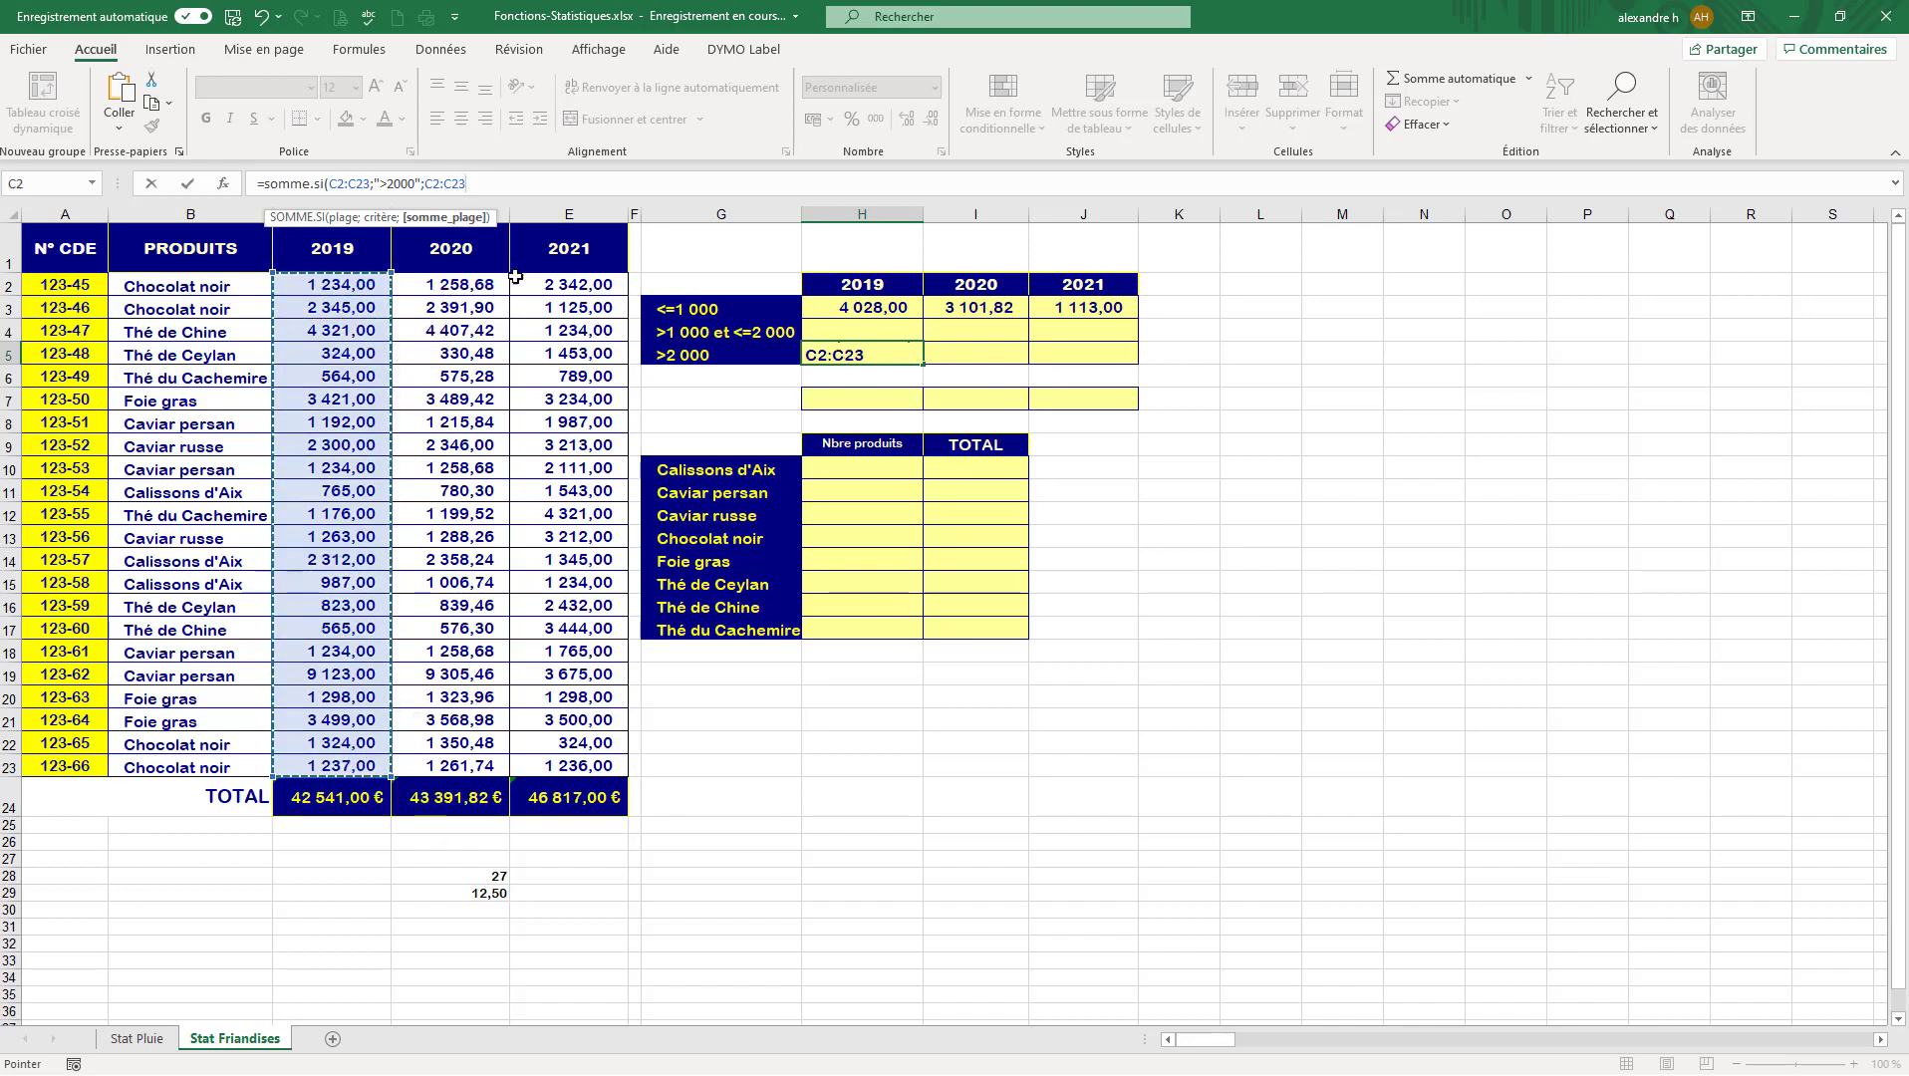
click(492, 183)
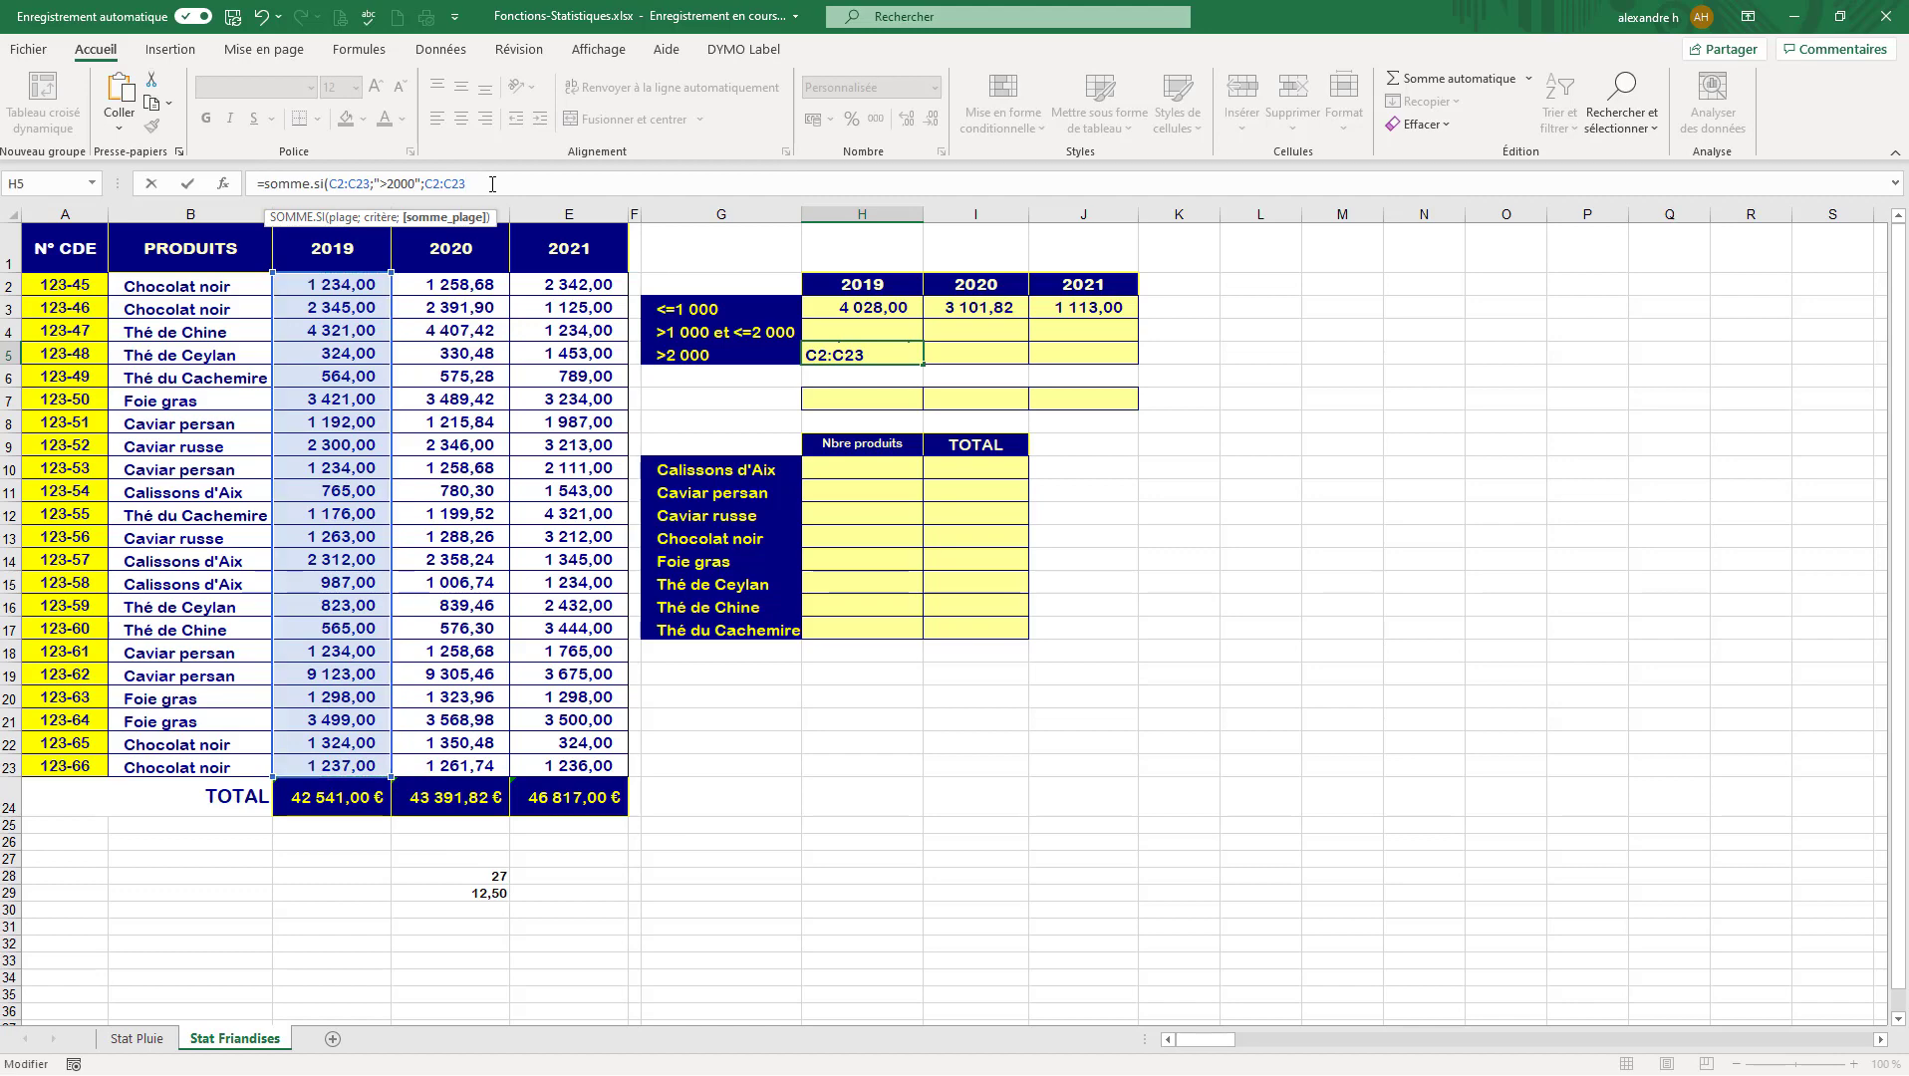
text())
key(Return)
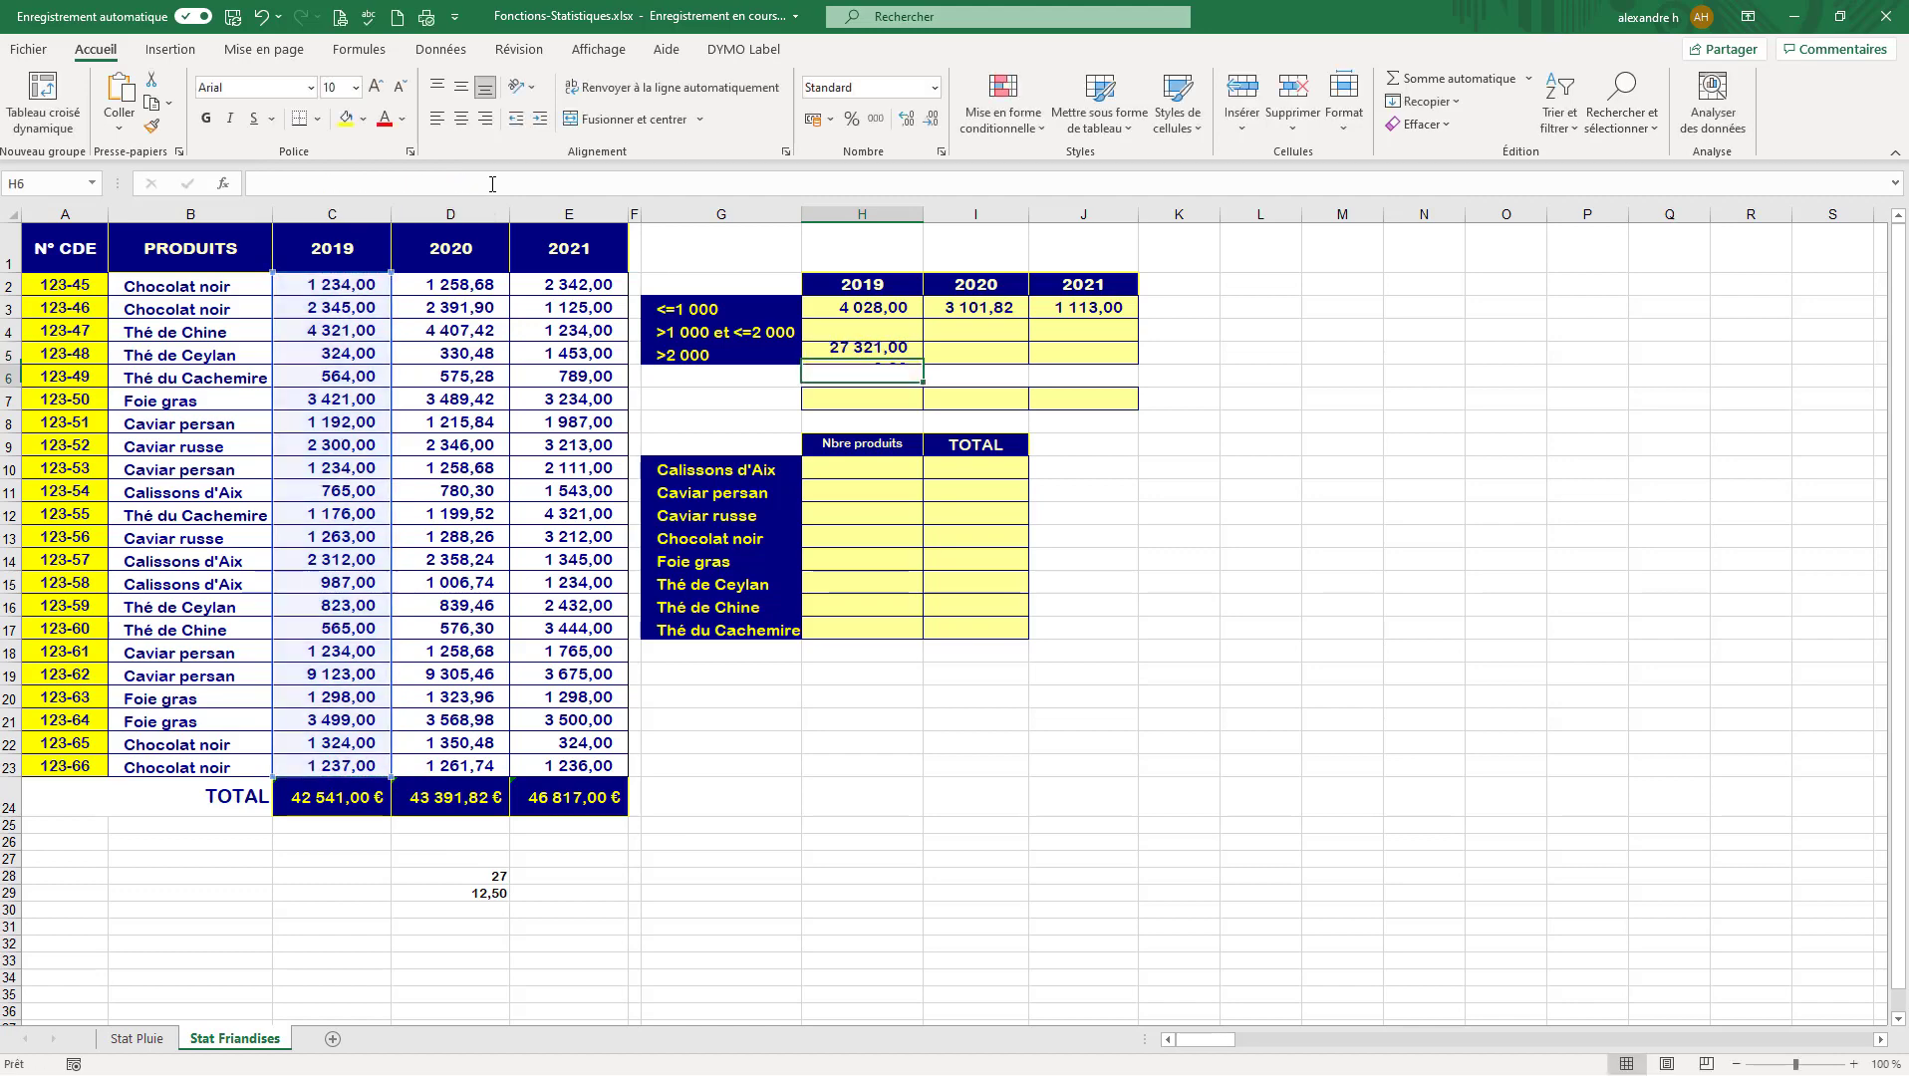
click(869, 354)
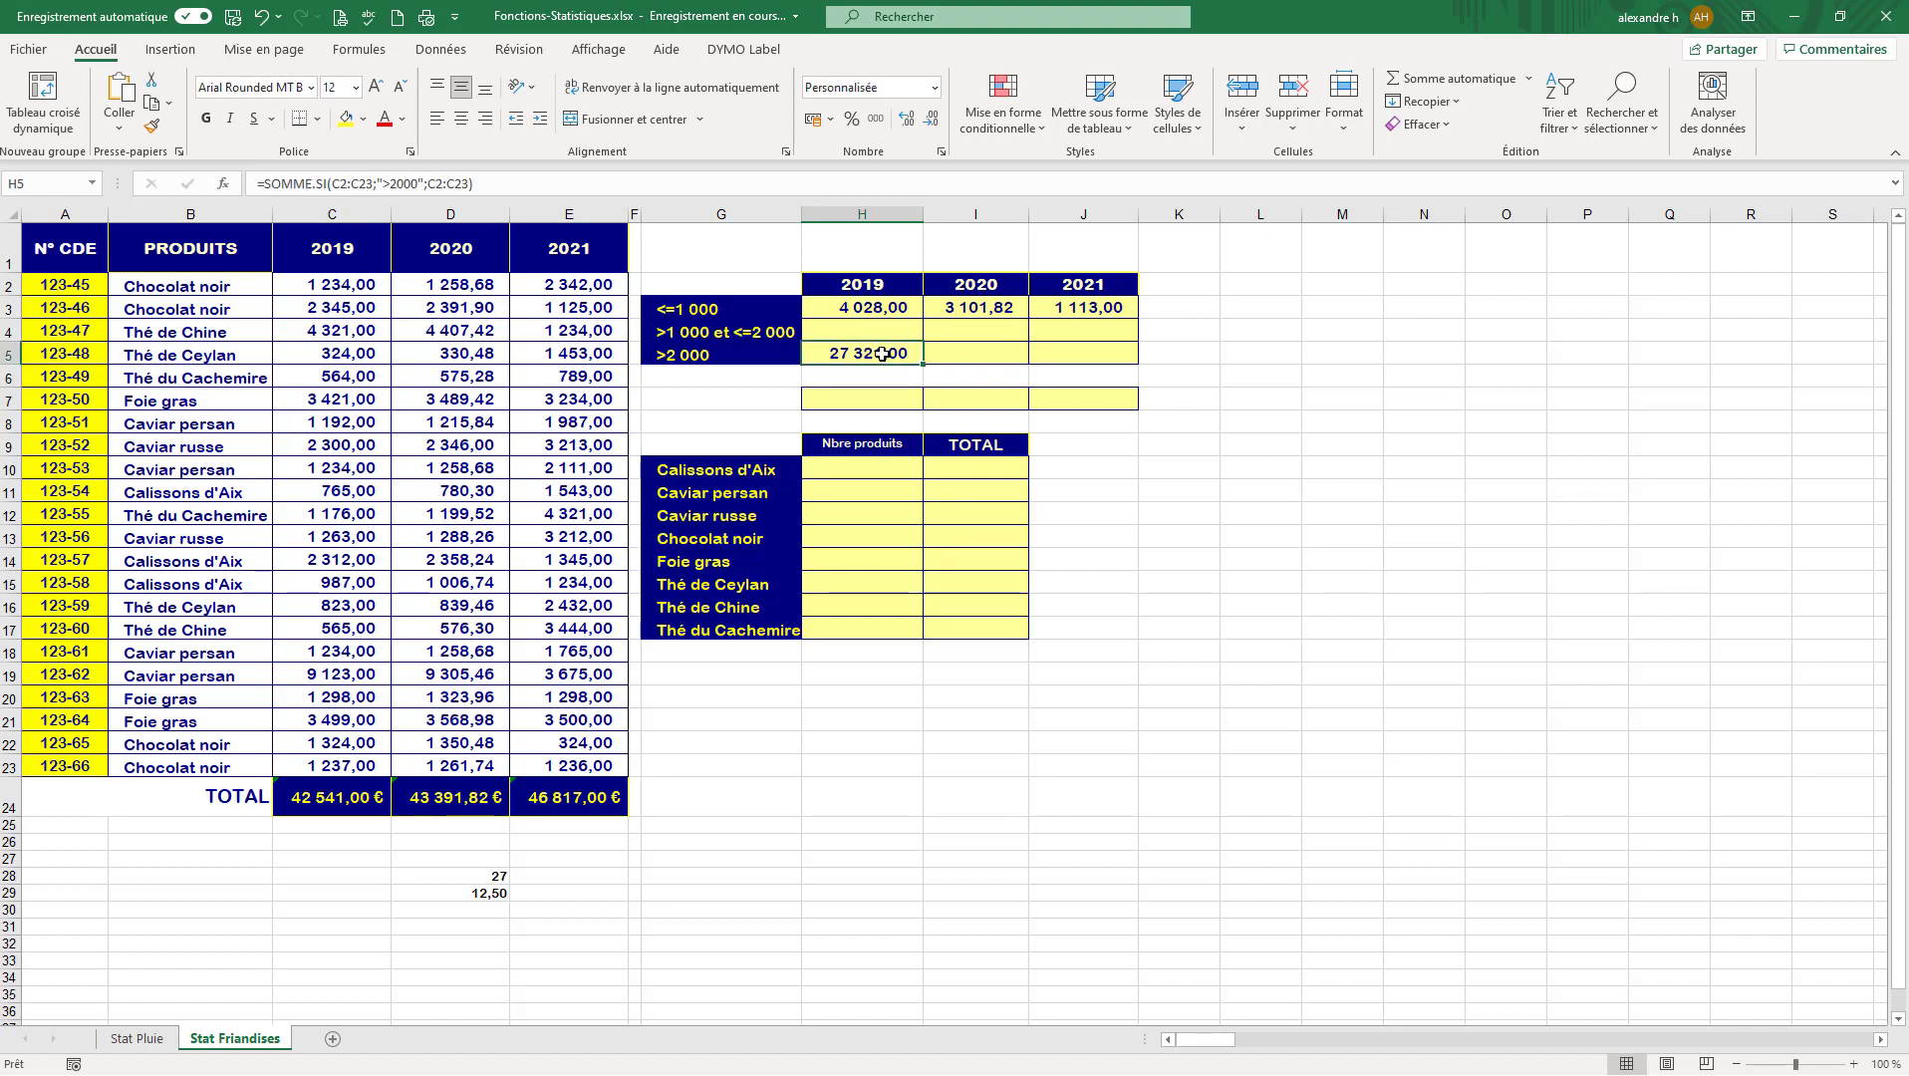
drag(926, 365, 1101, 372)
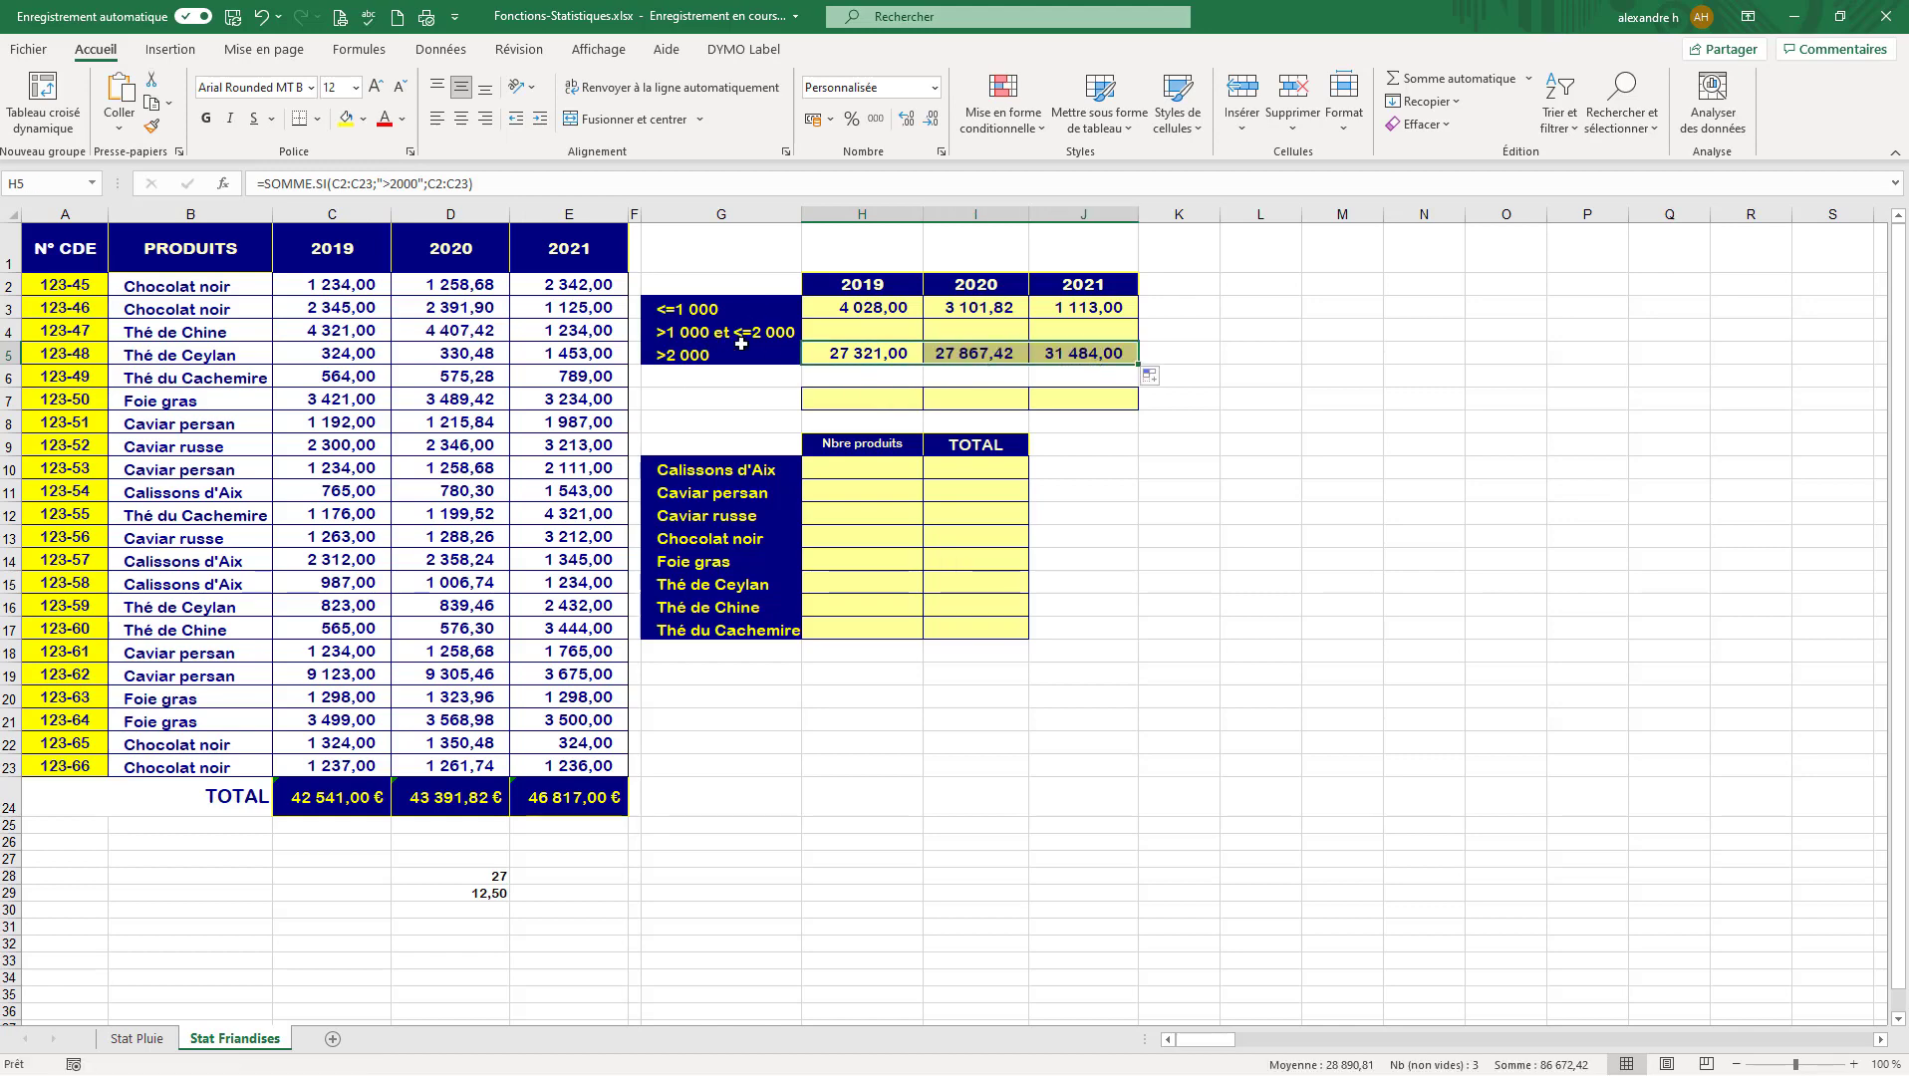
click(686, 352)
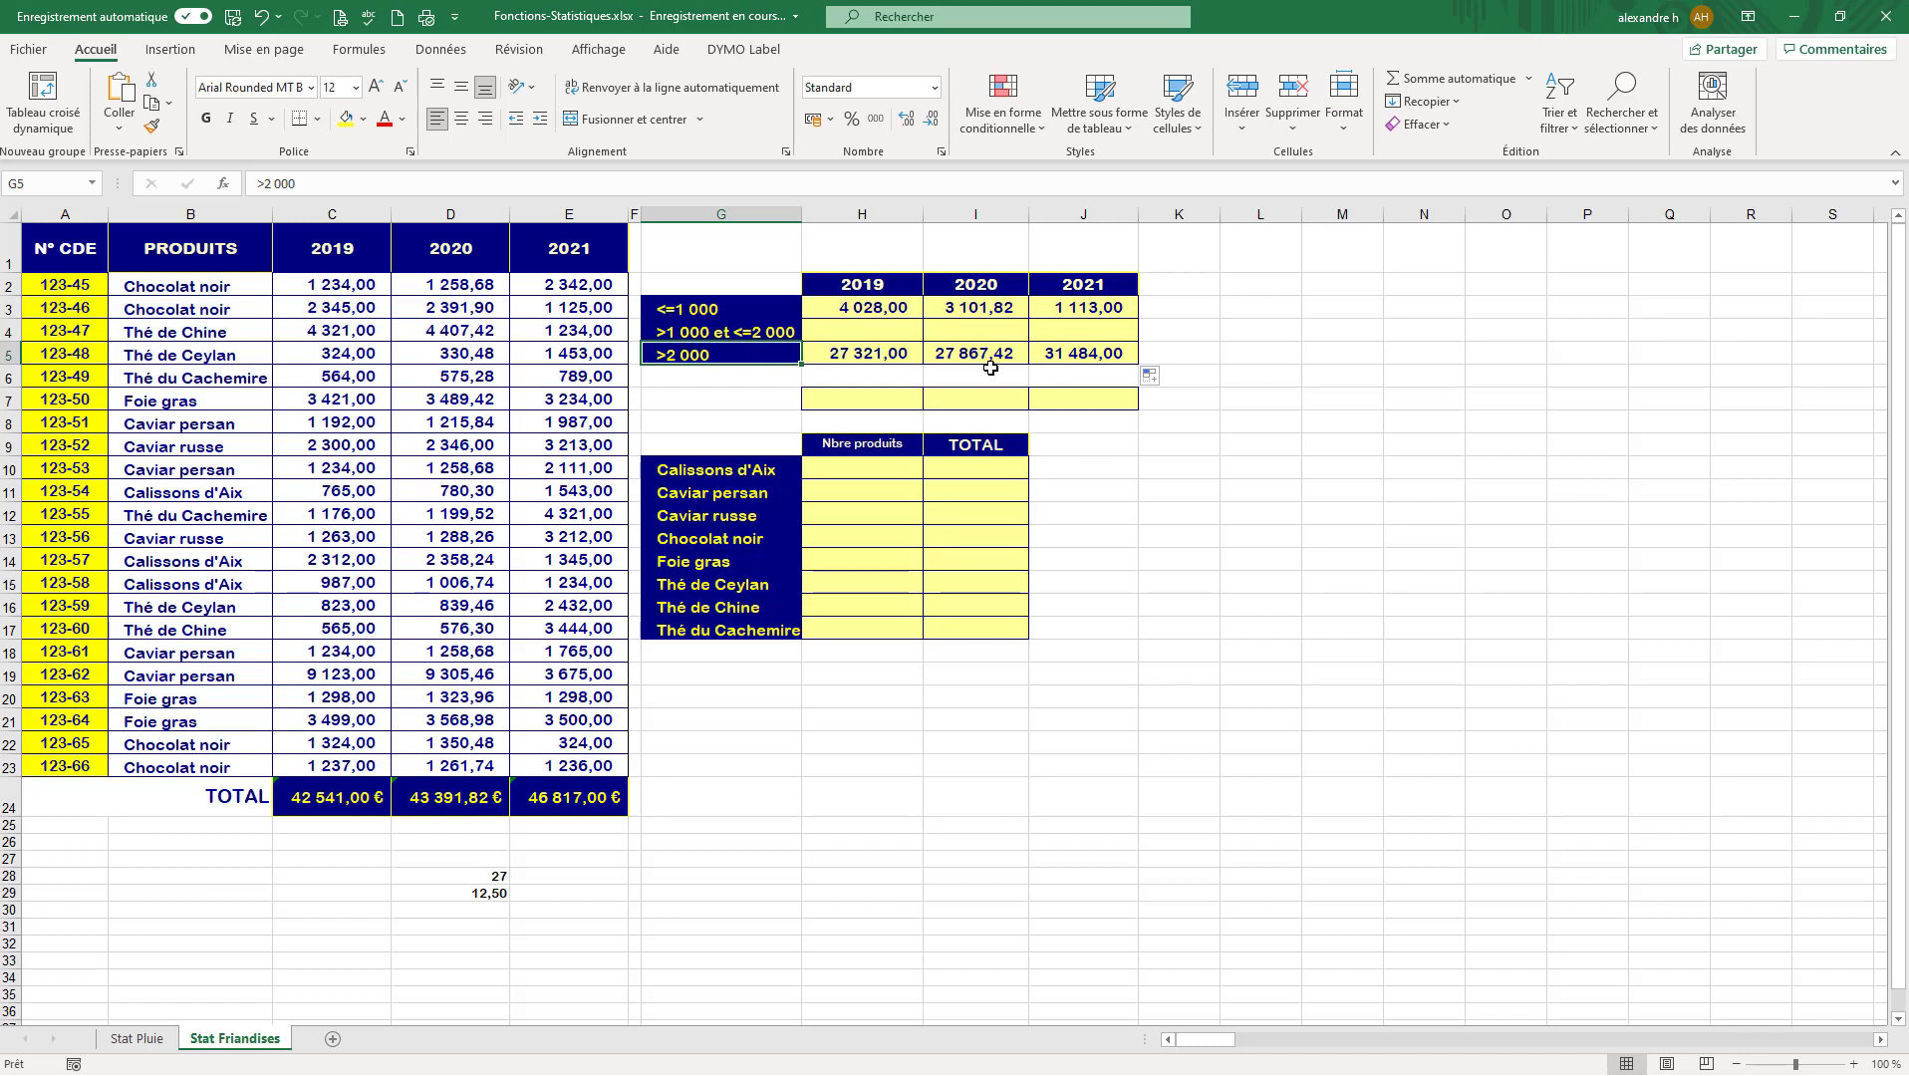
click(865, 349)
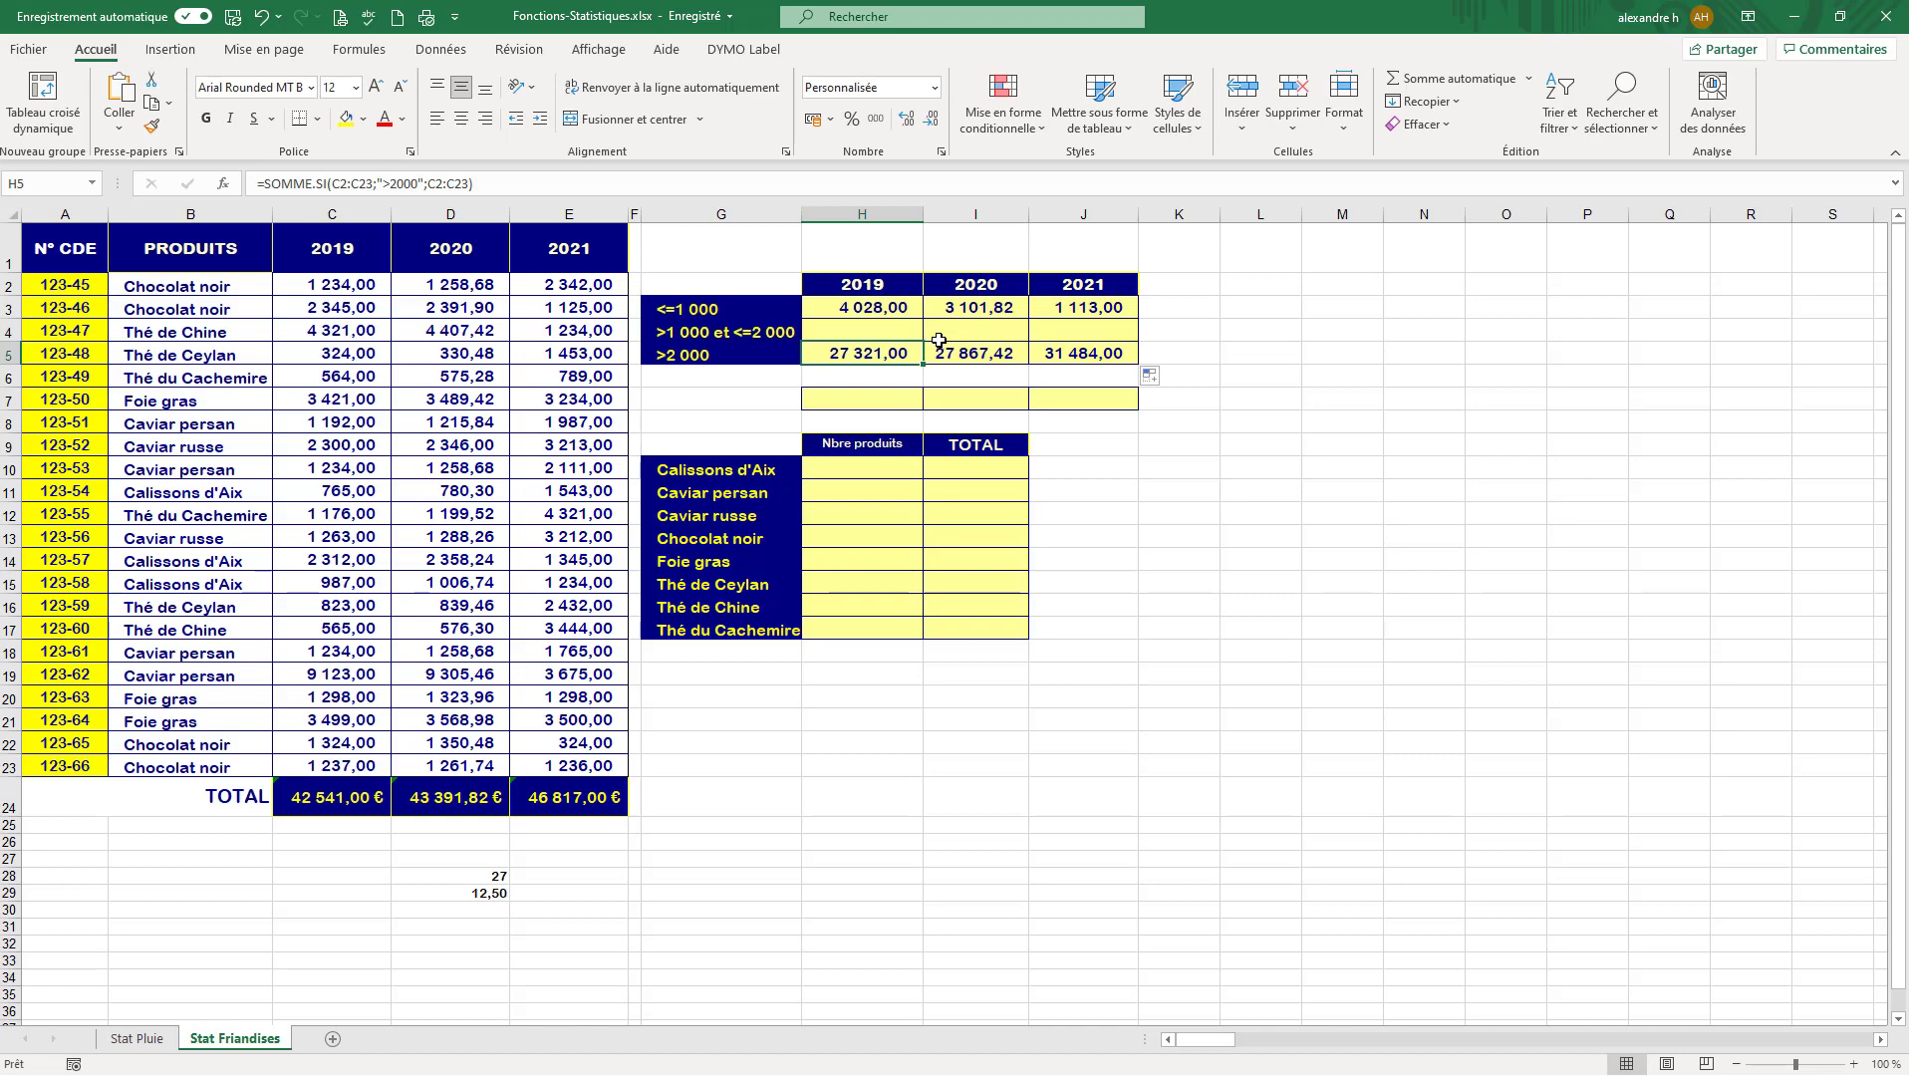
click(888, 400)
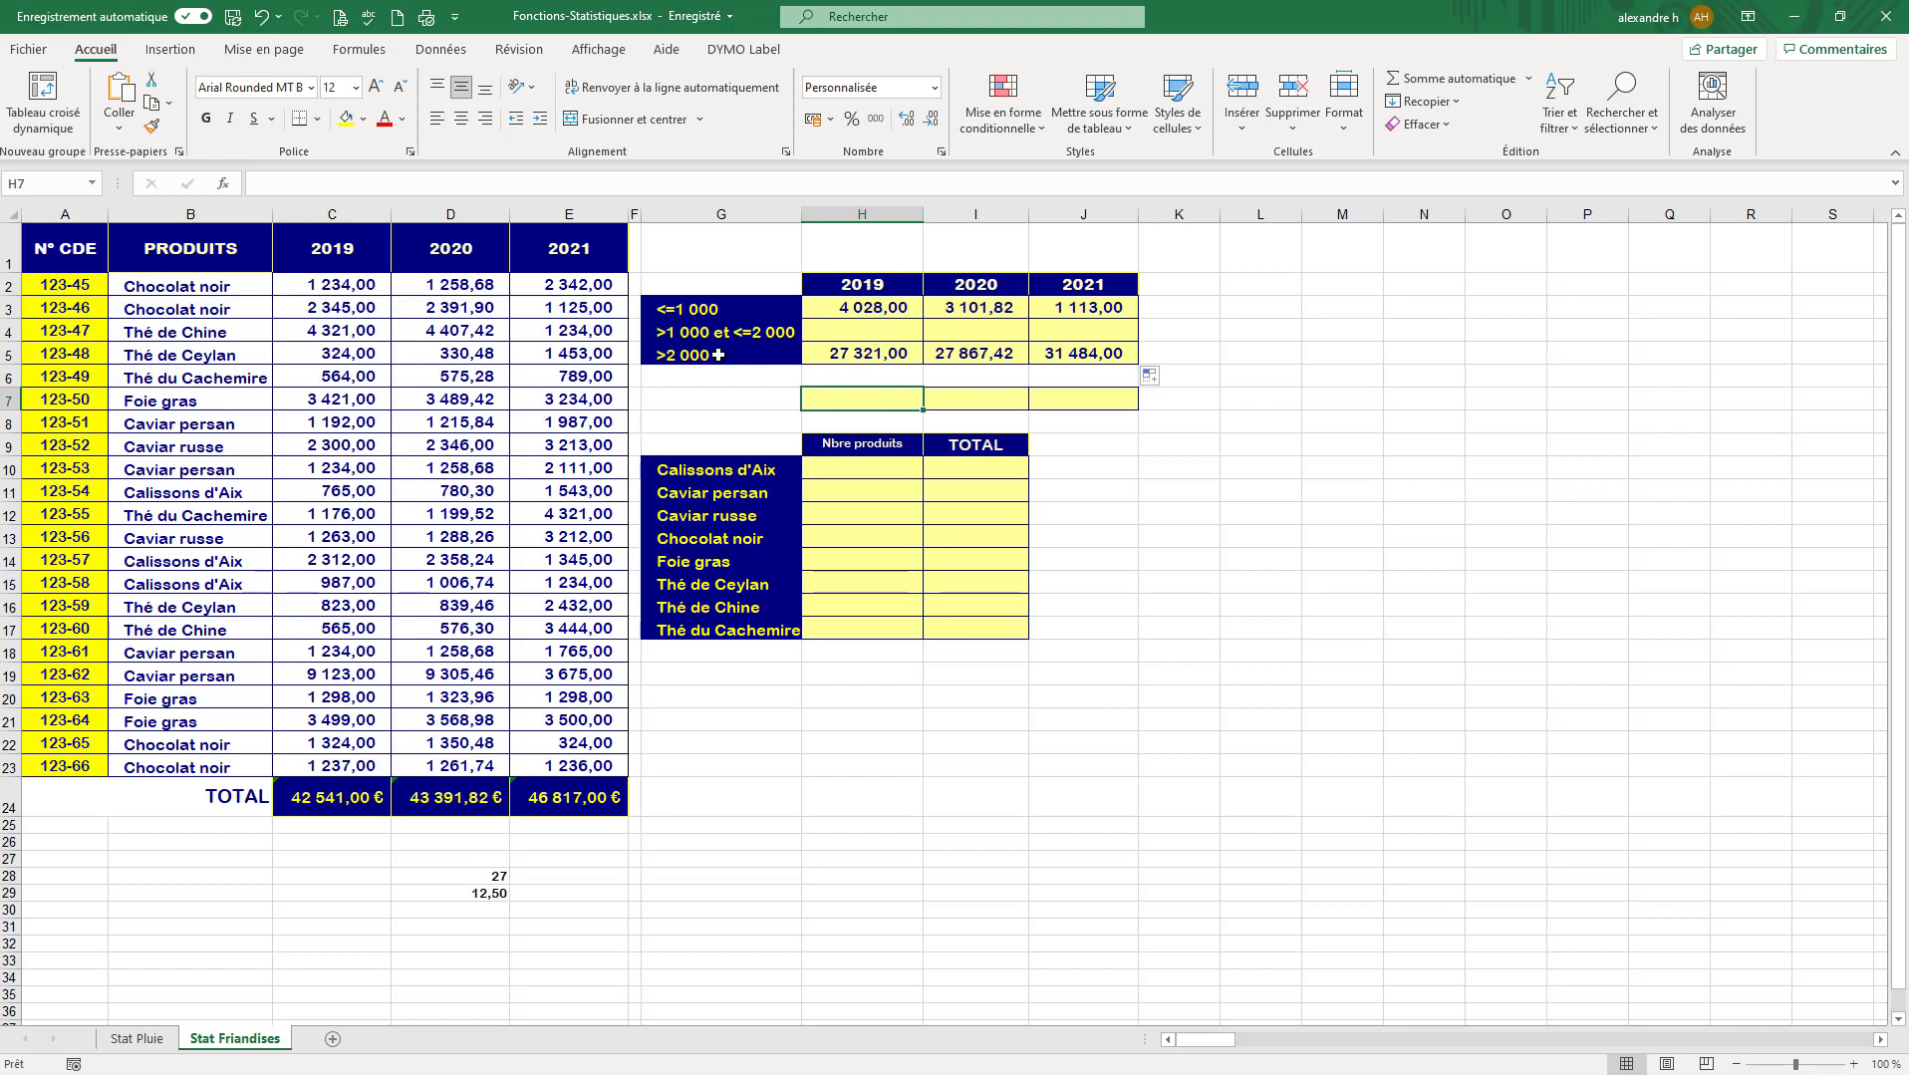
- Start a SOMME.SI formula in H4, the 2019 cell of the >1 000 et <=2 000 row, with C2:C23 as the criteria range
click(876, 330)
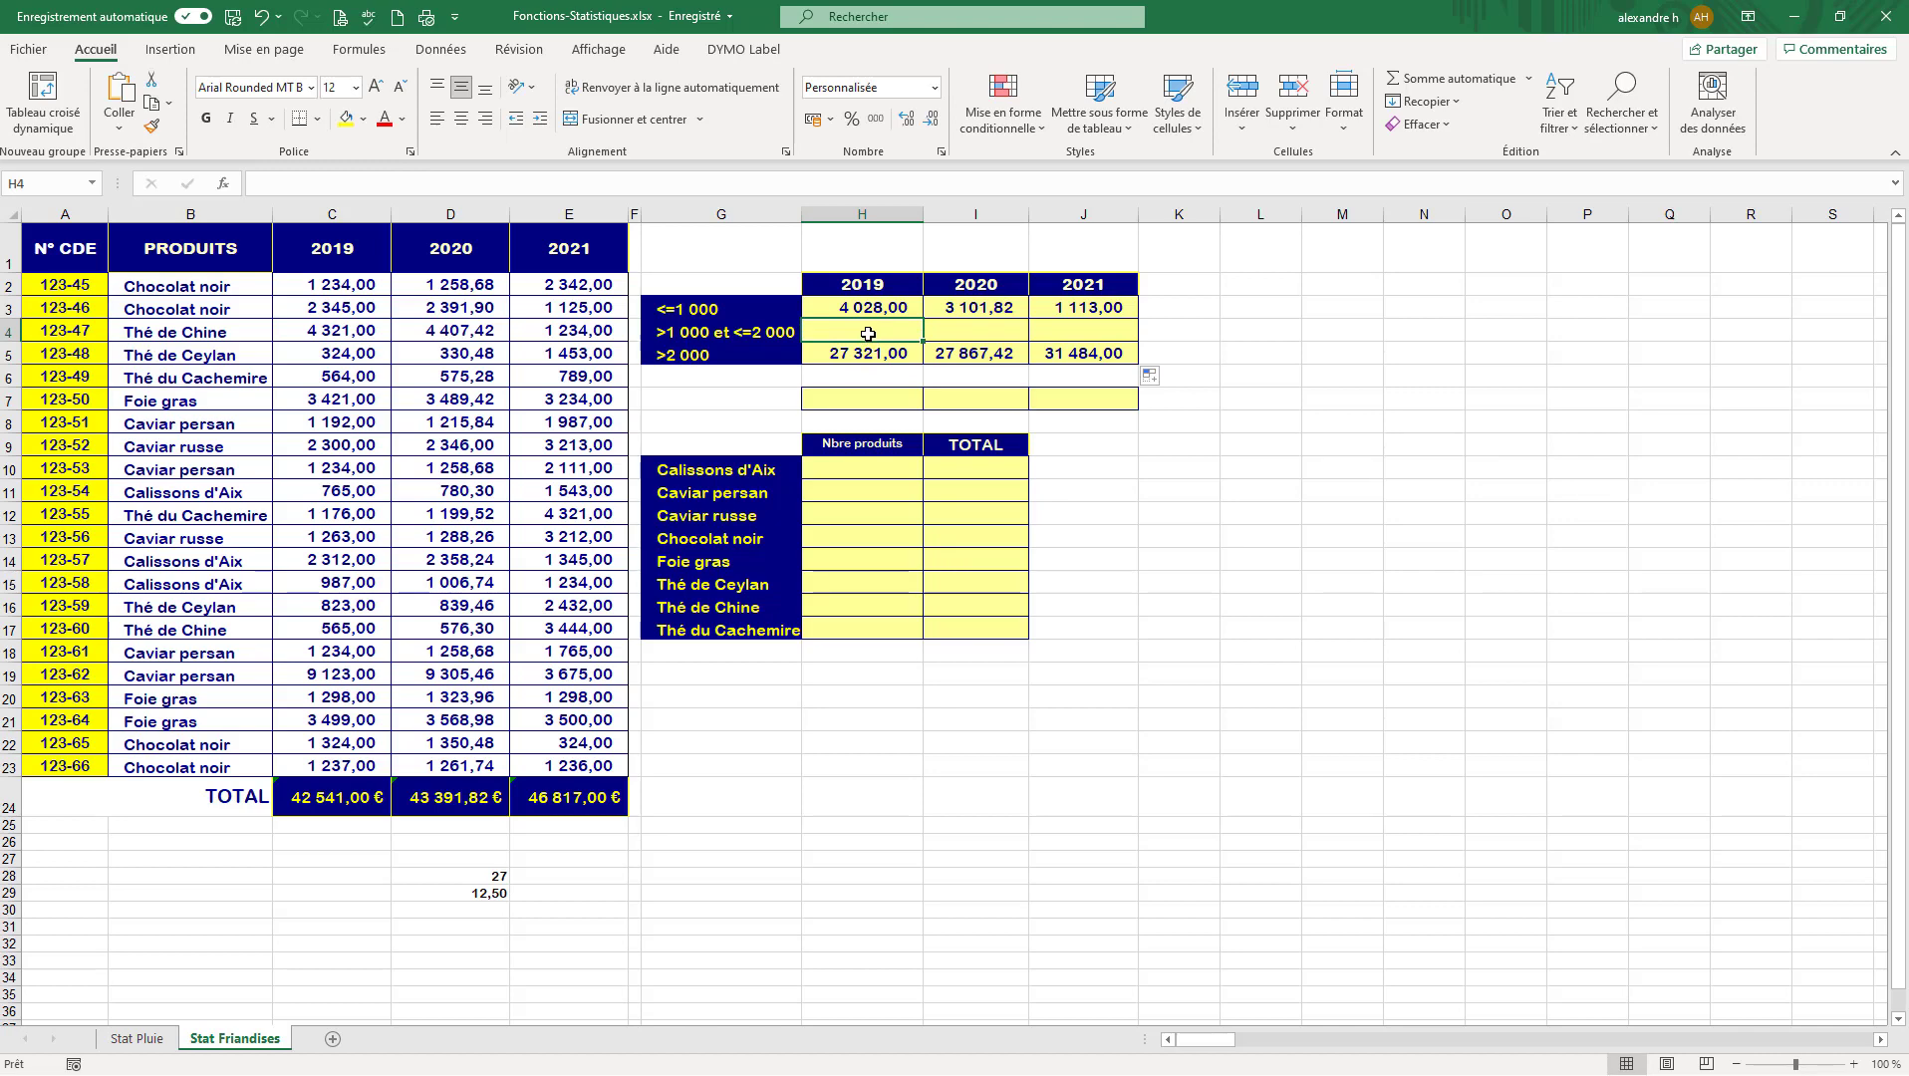
text(=si)
key(BackSpace)
key(BackSpace)
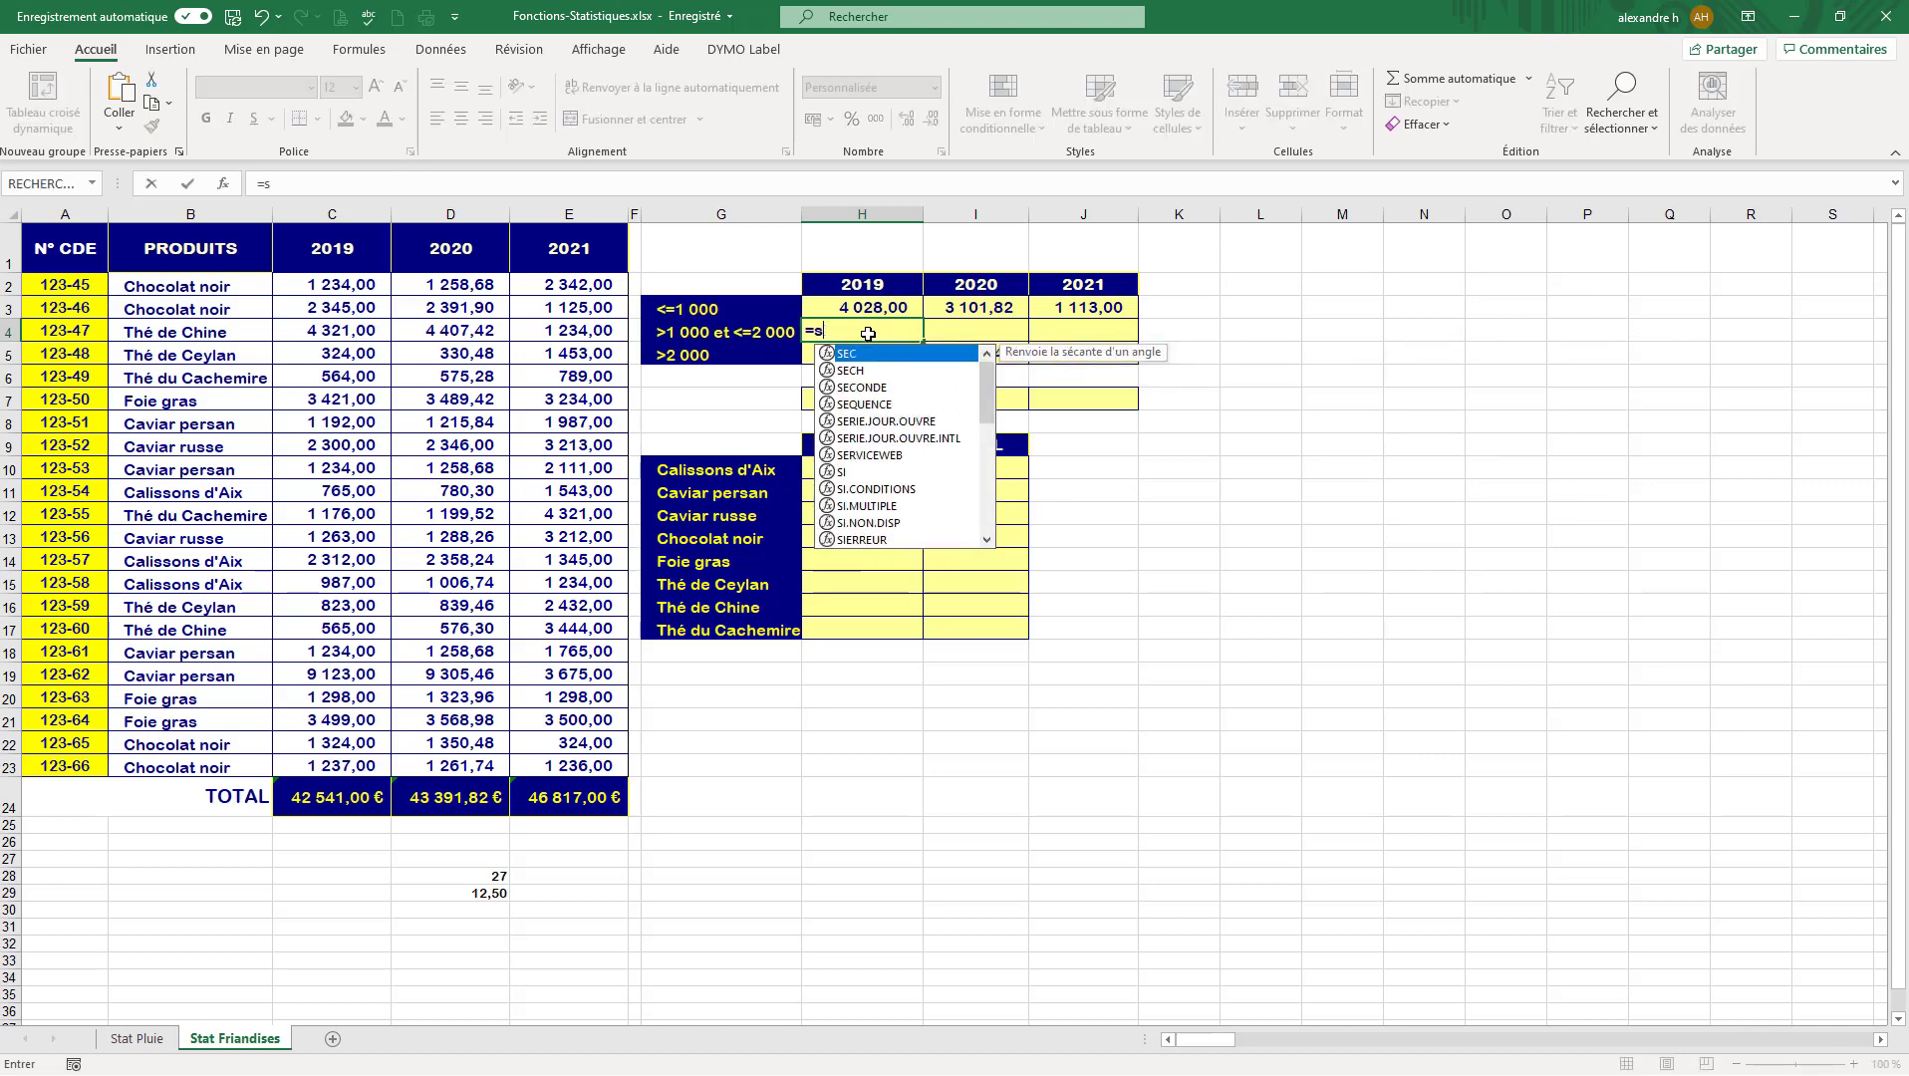
text(somme)
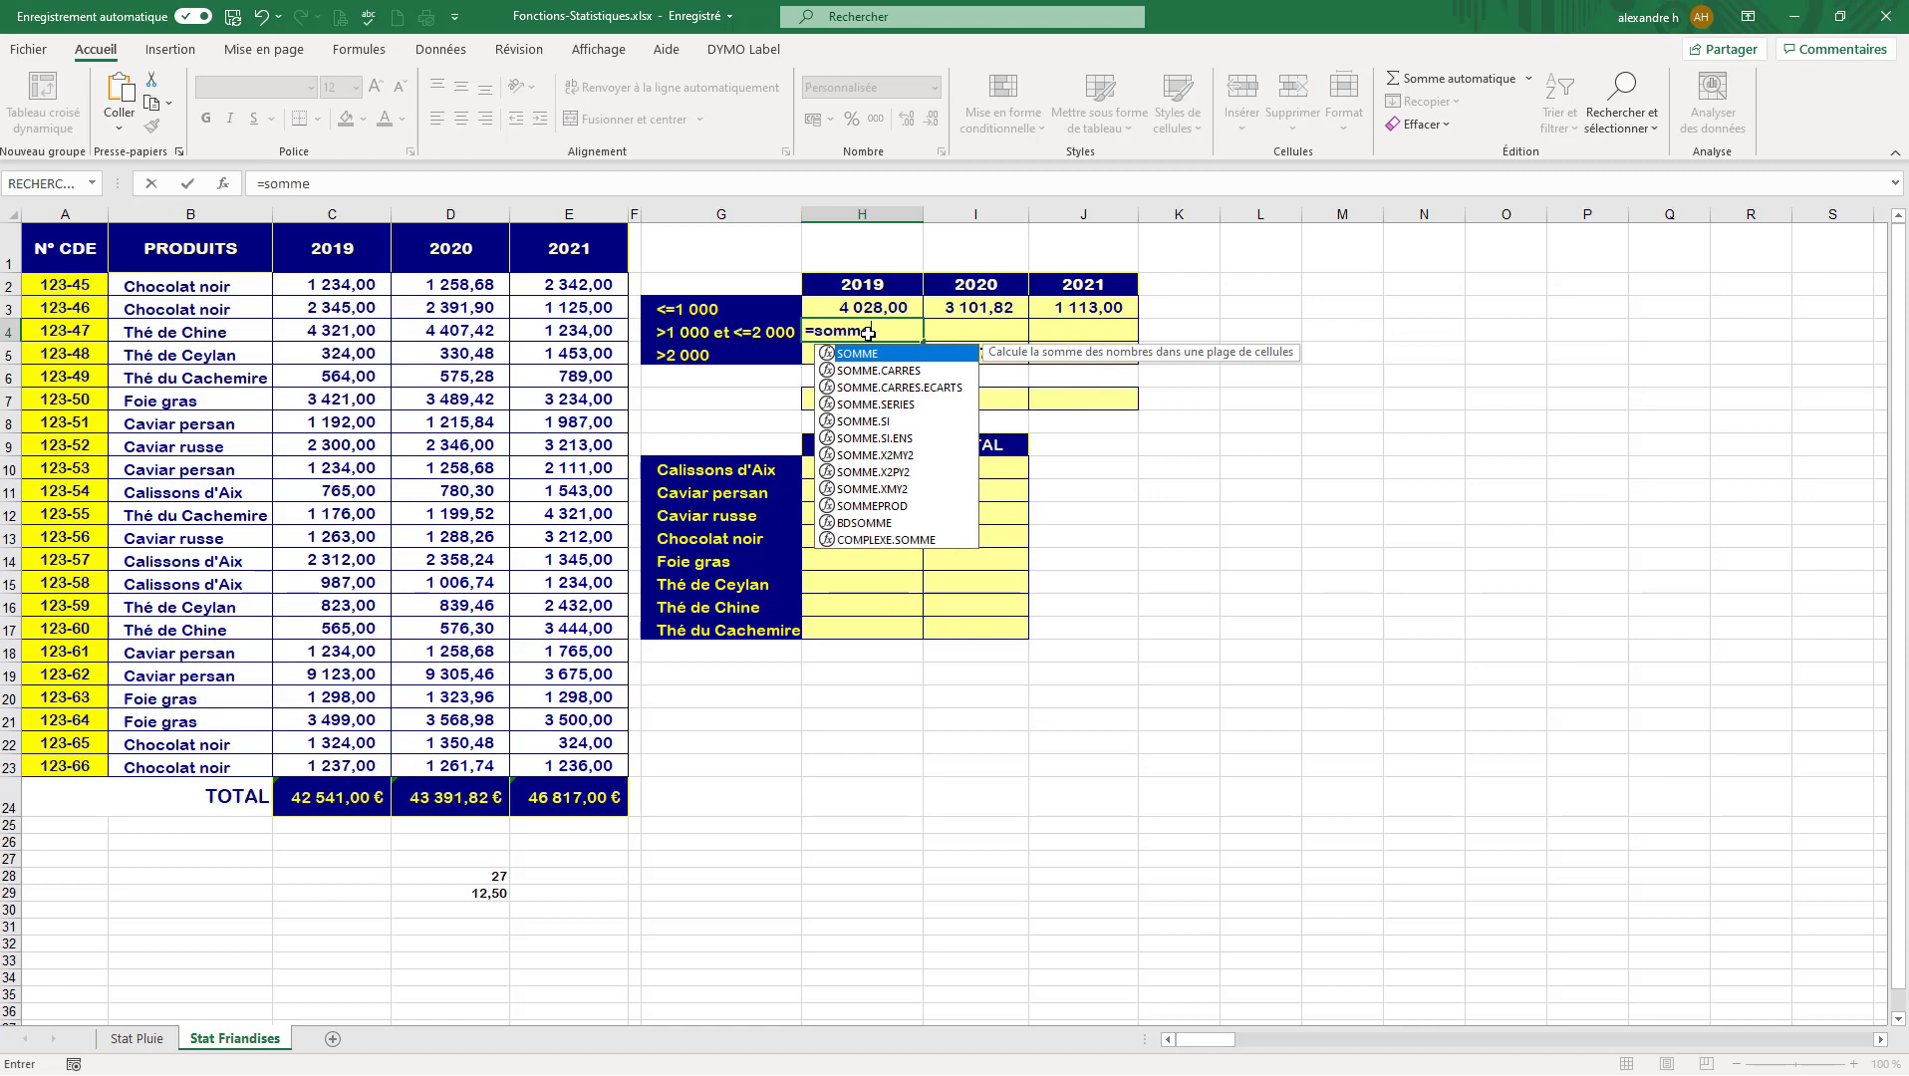
double_click(866, 420)
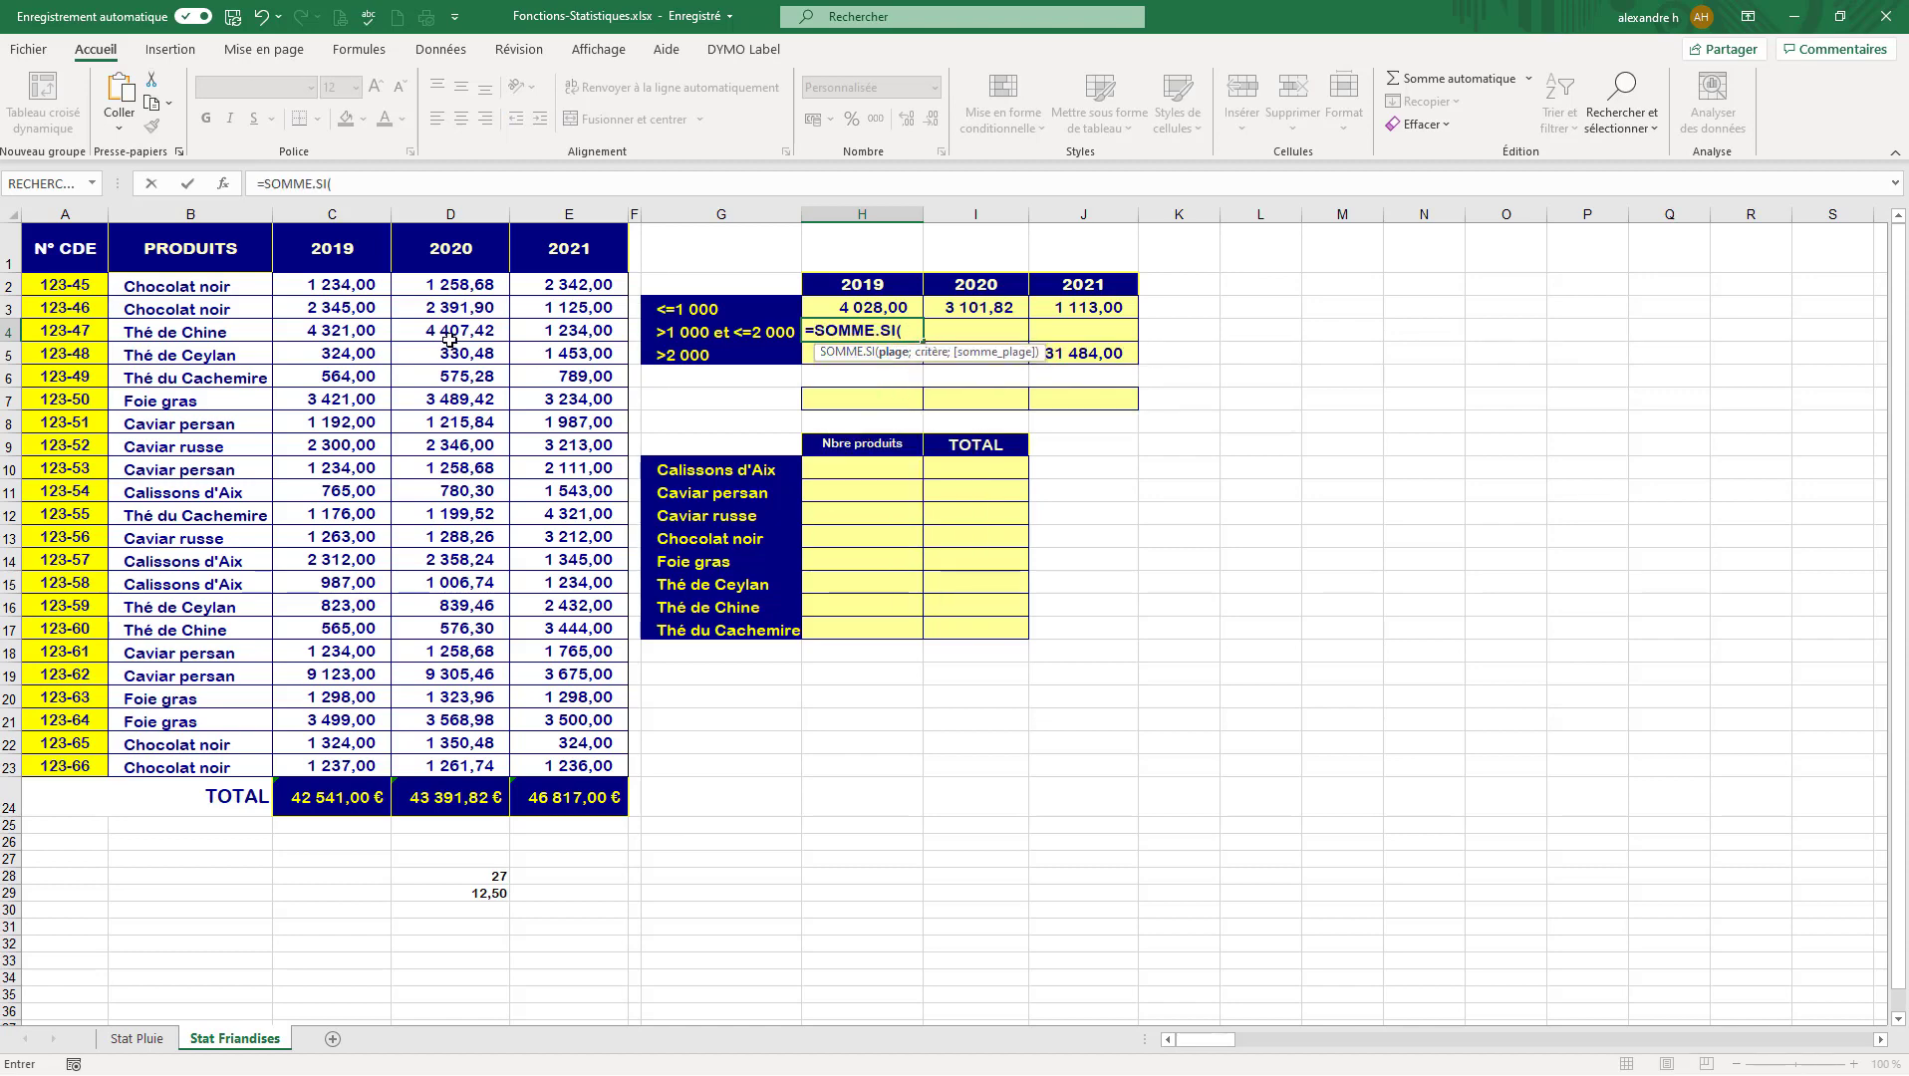
drag(321, 288, 324, 763)
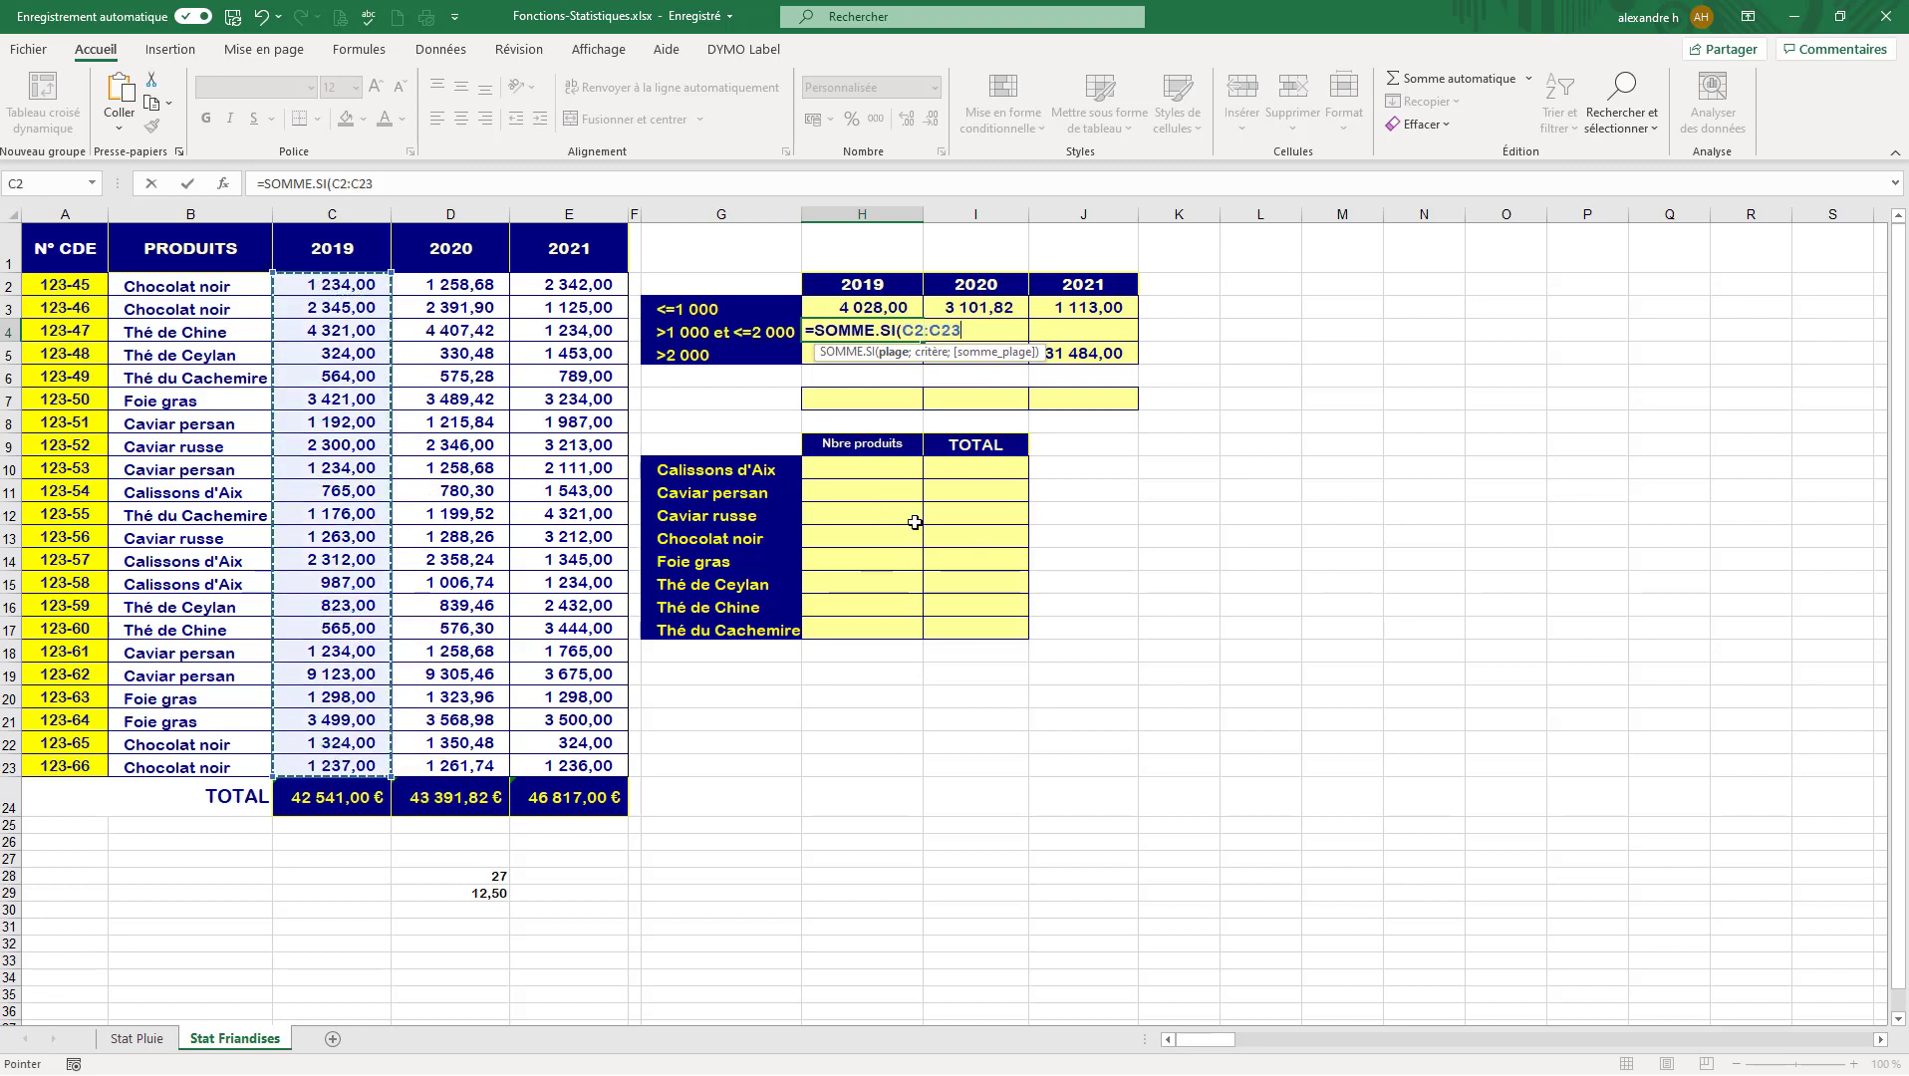
- Complete the first SOMME.SI in H4 with the criterion ">1000" and the sum range C2:C23
text(;)
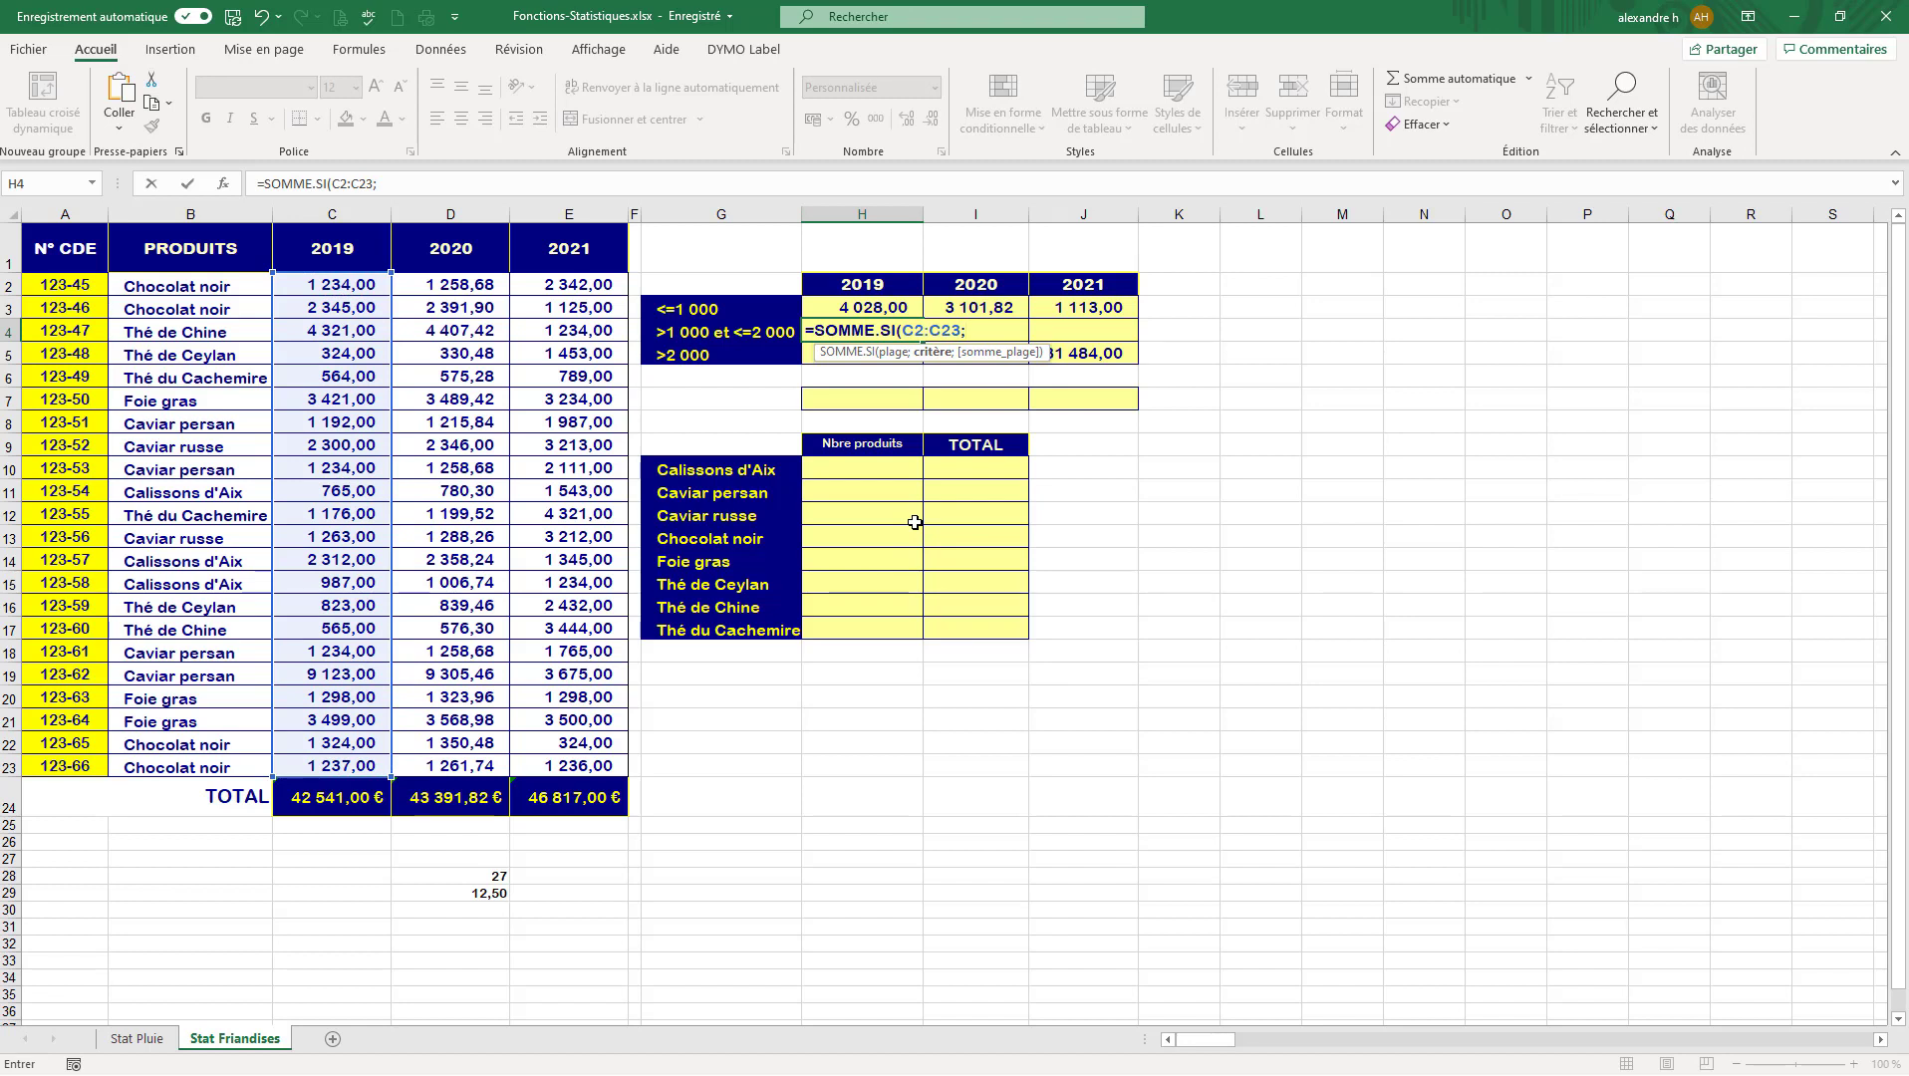
text(>1000";)
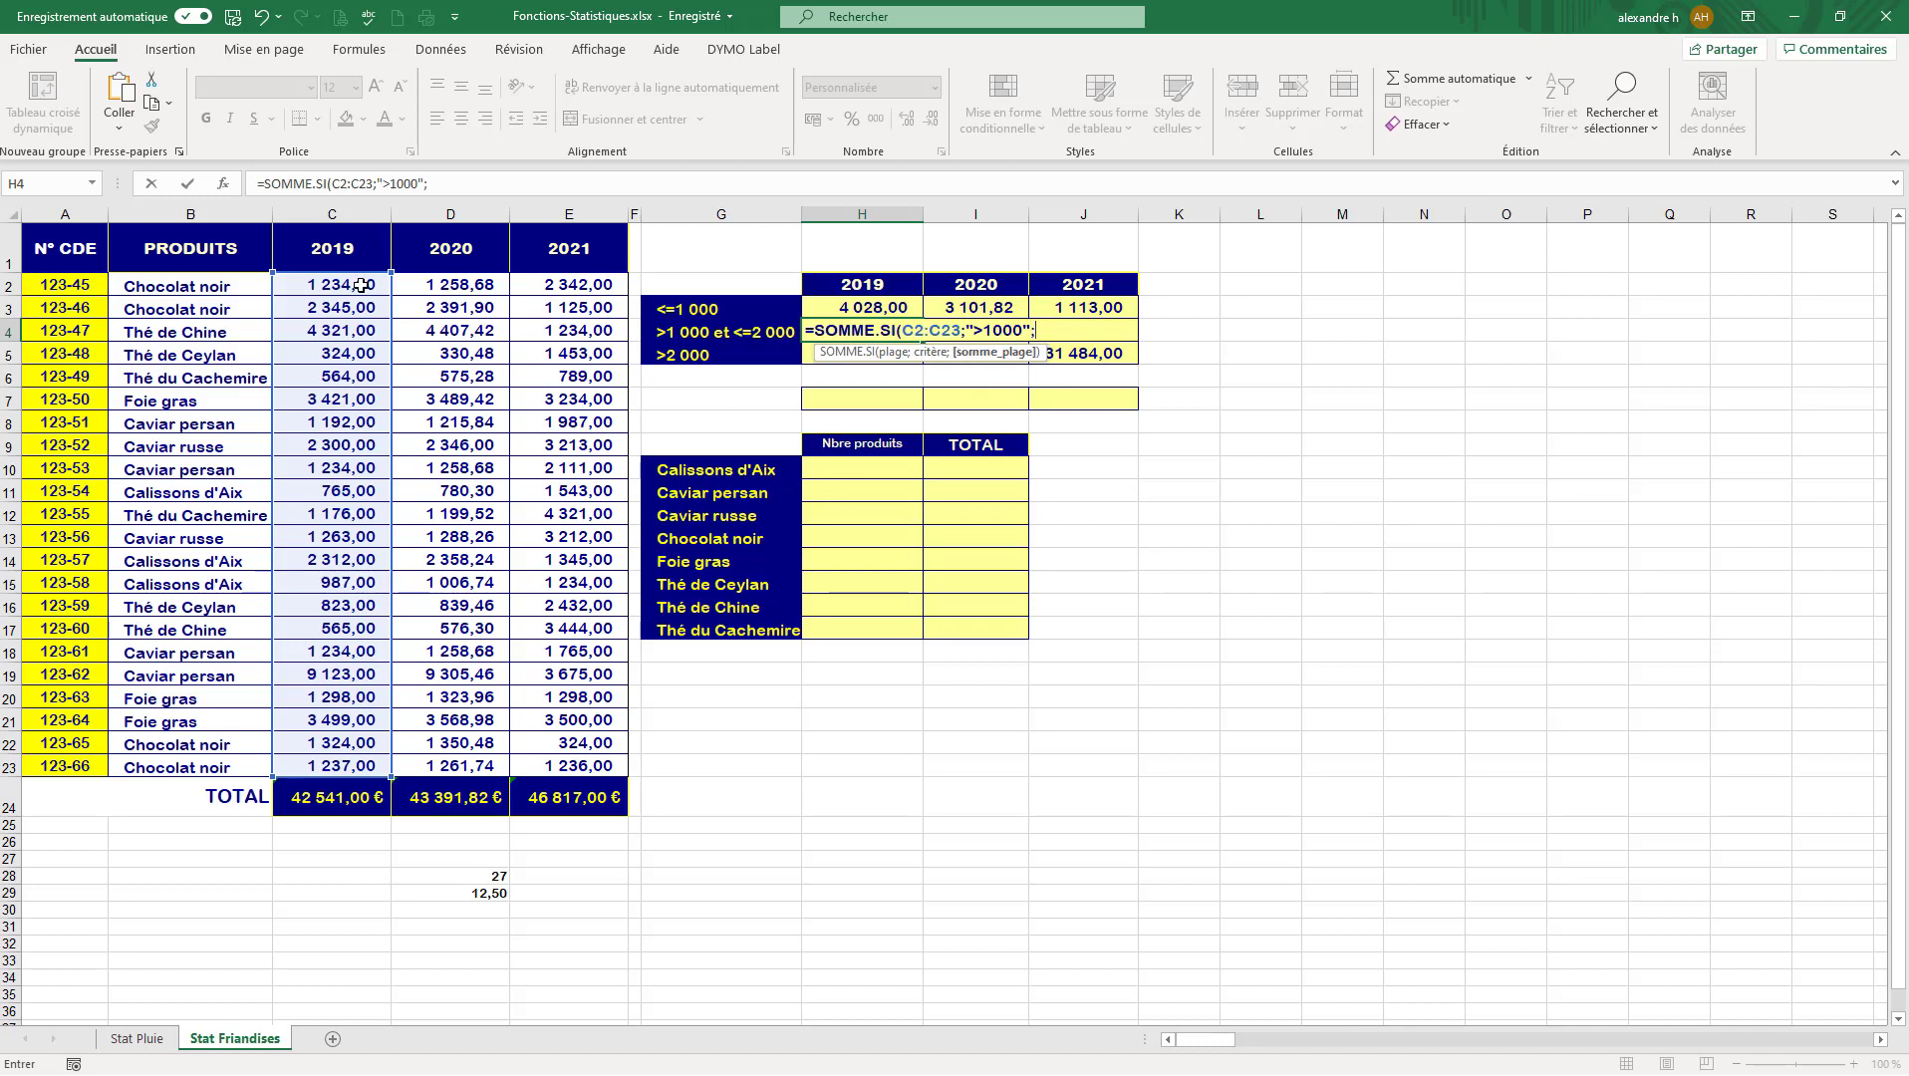
drag(364, 284, 369, 765)
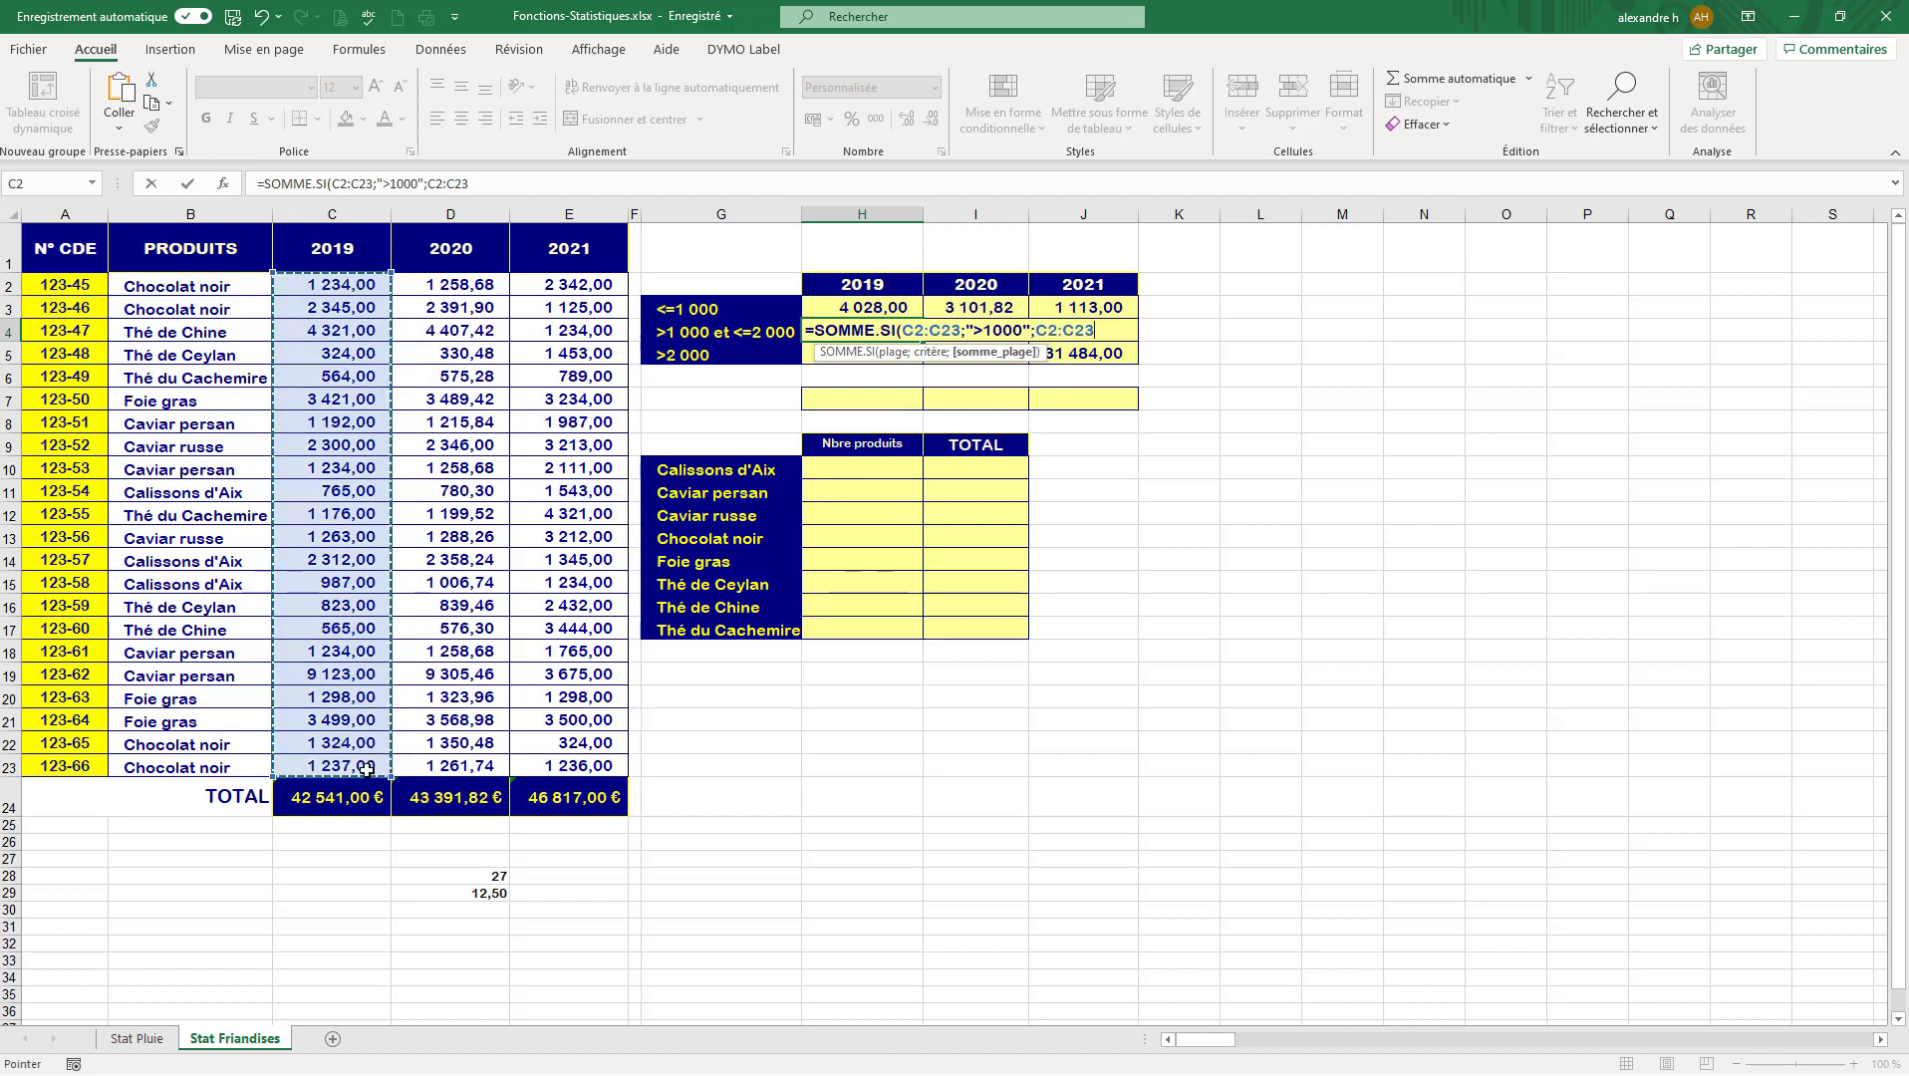
text())
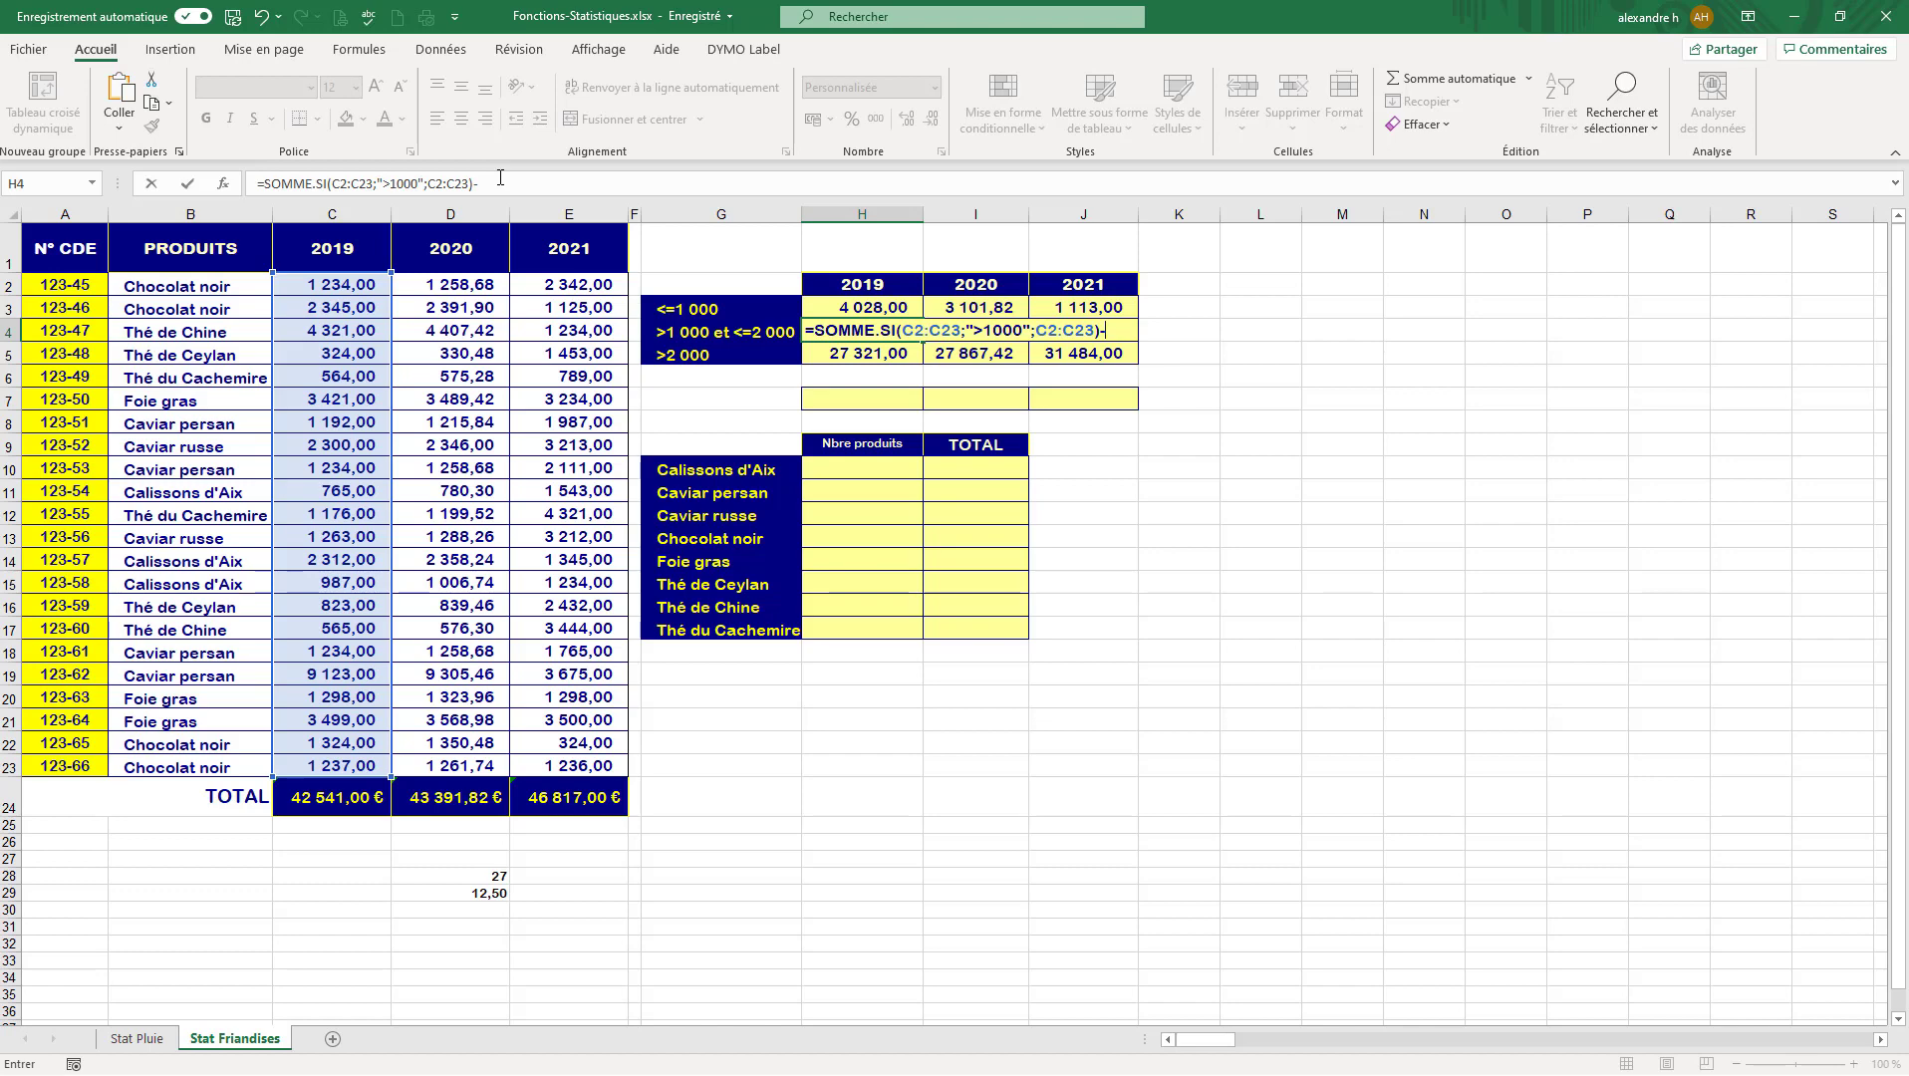
- Subtract a second SOMME.SI in the H4 formula, using C2:C23 as its criteria range
text(-somme)
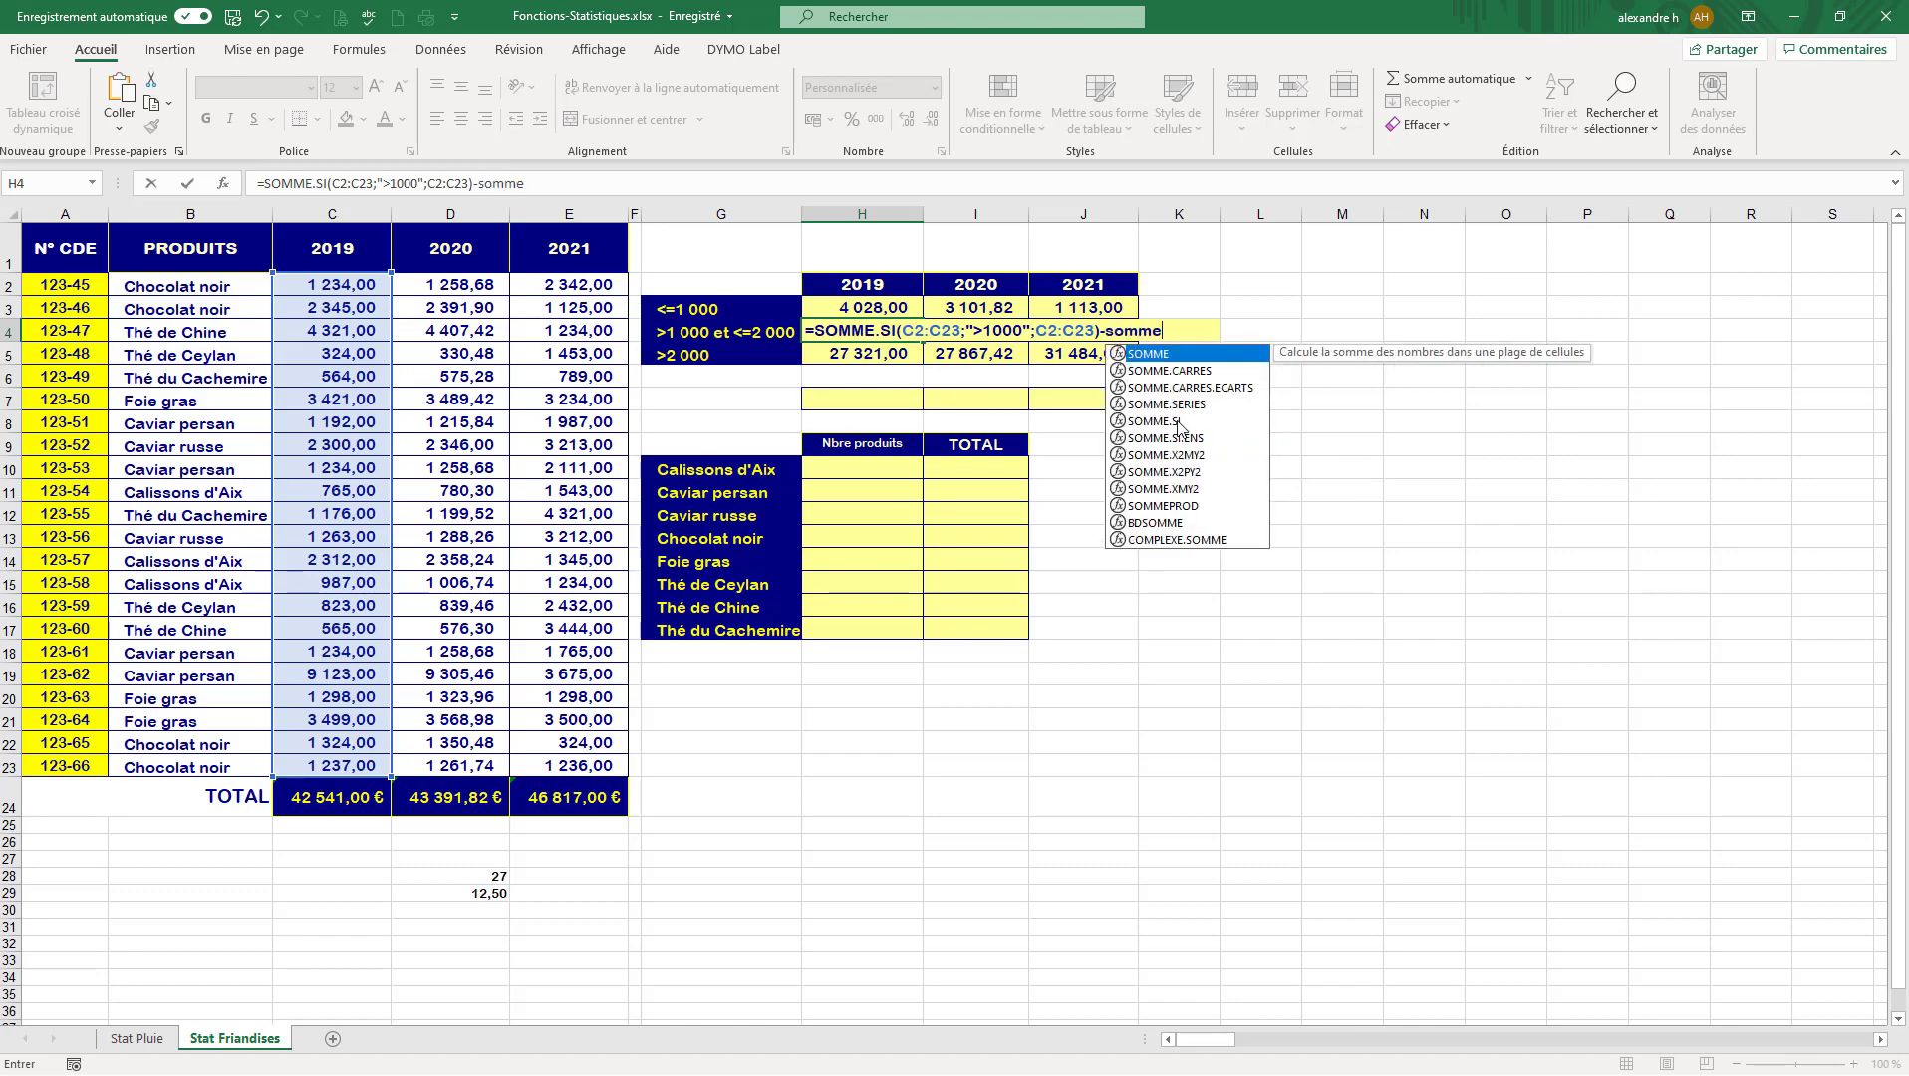
double_click(1179, 422)
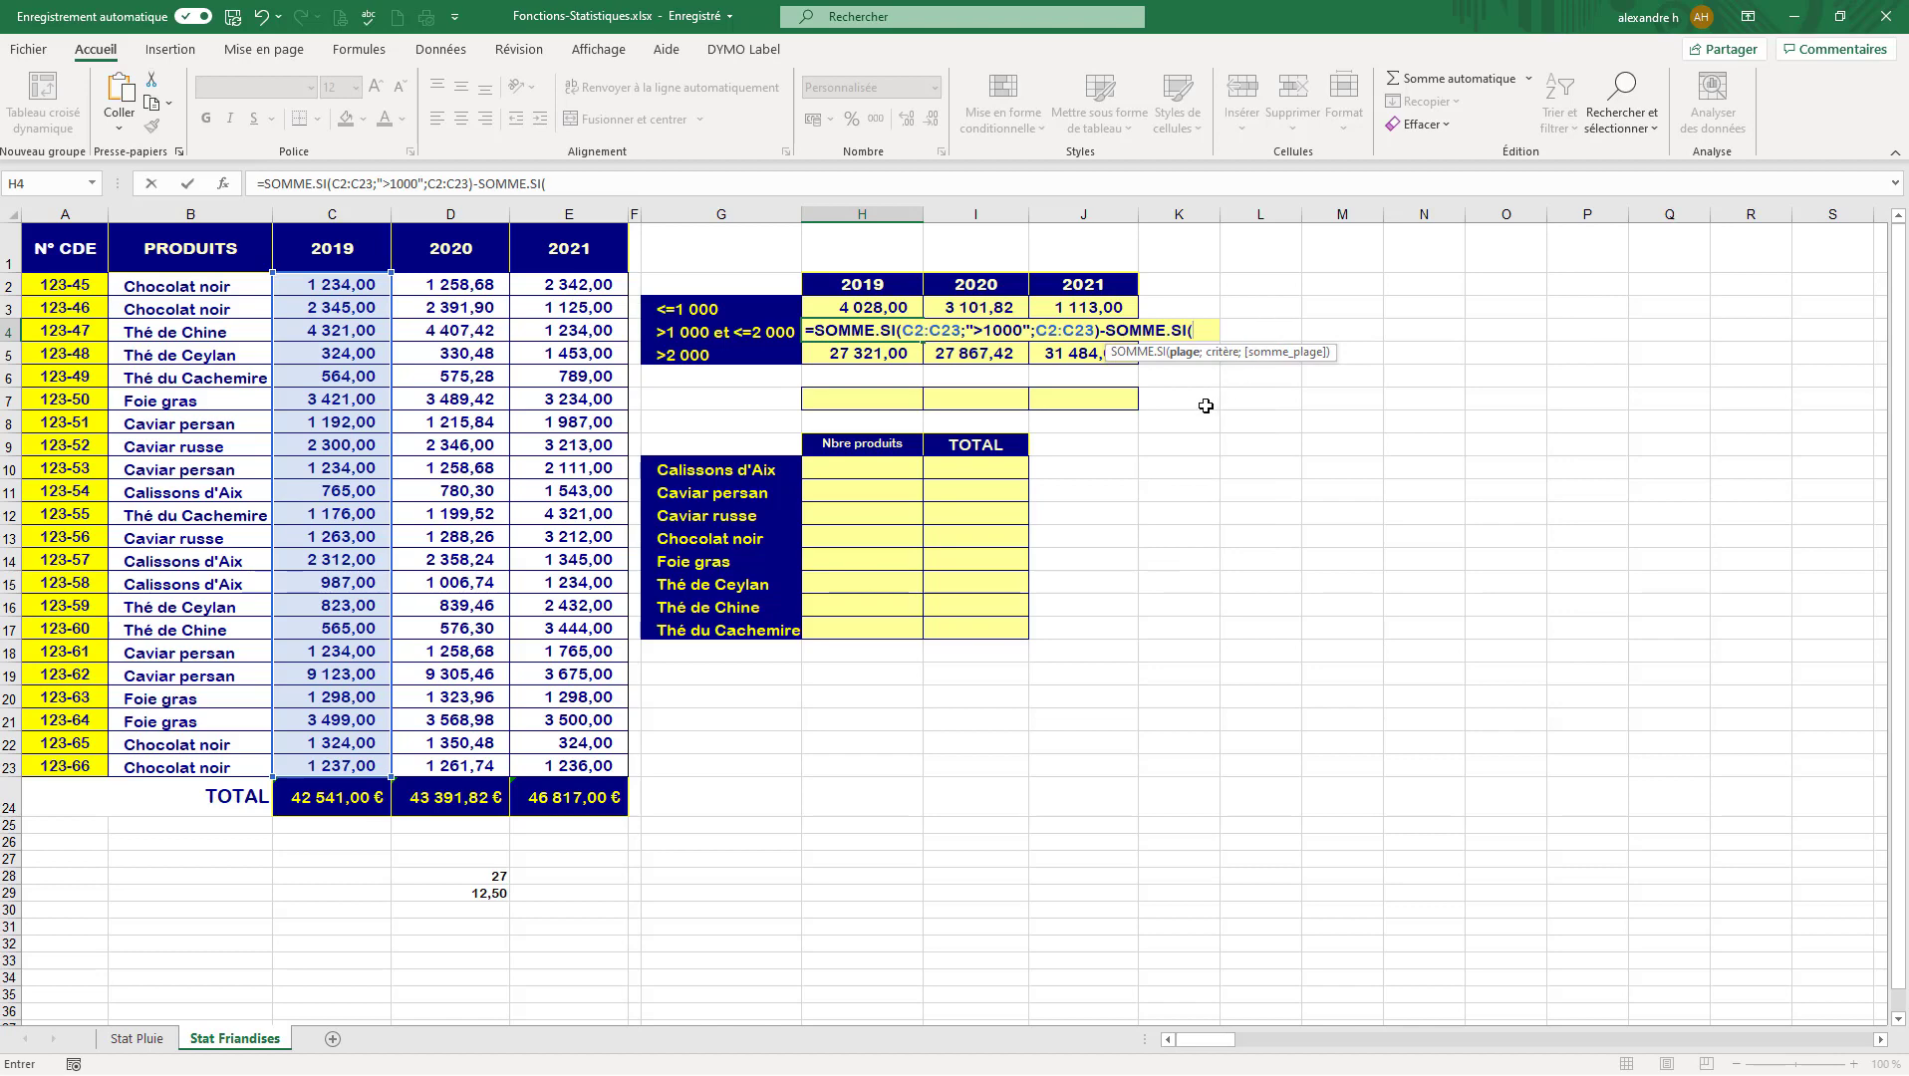
click(343, 286)
drag(340, 300, 338, 765)
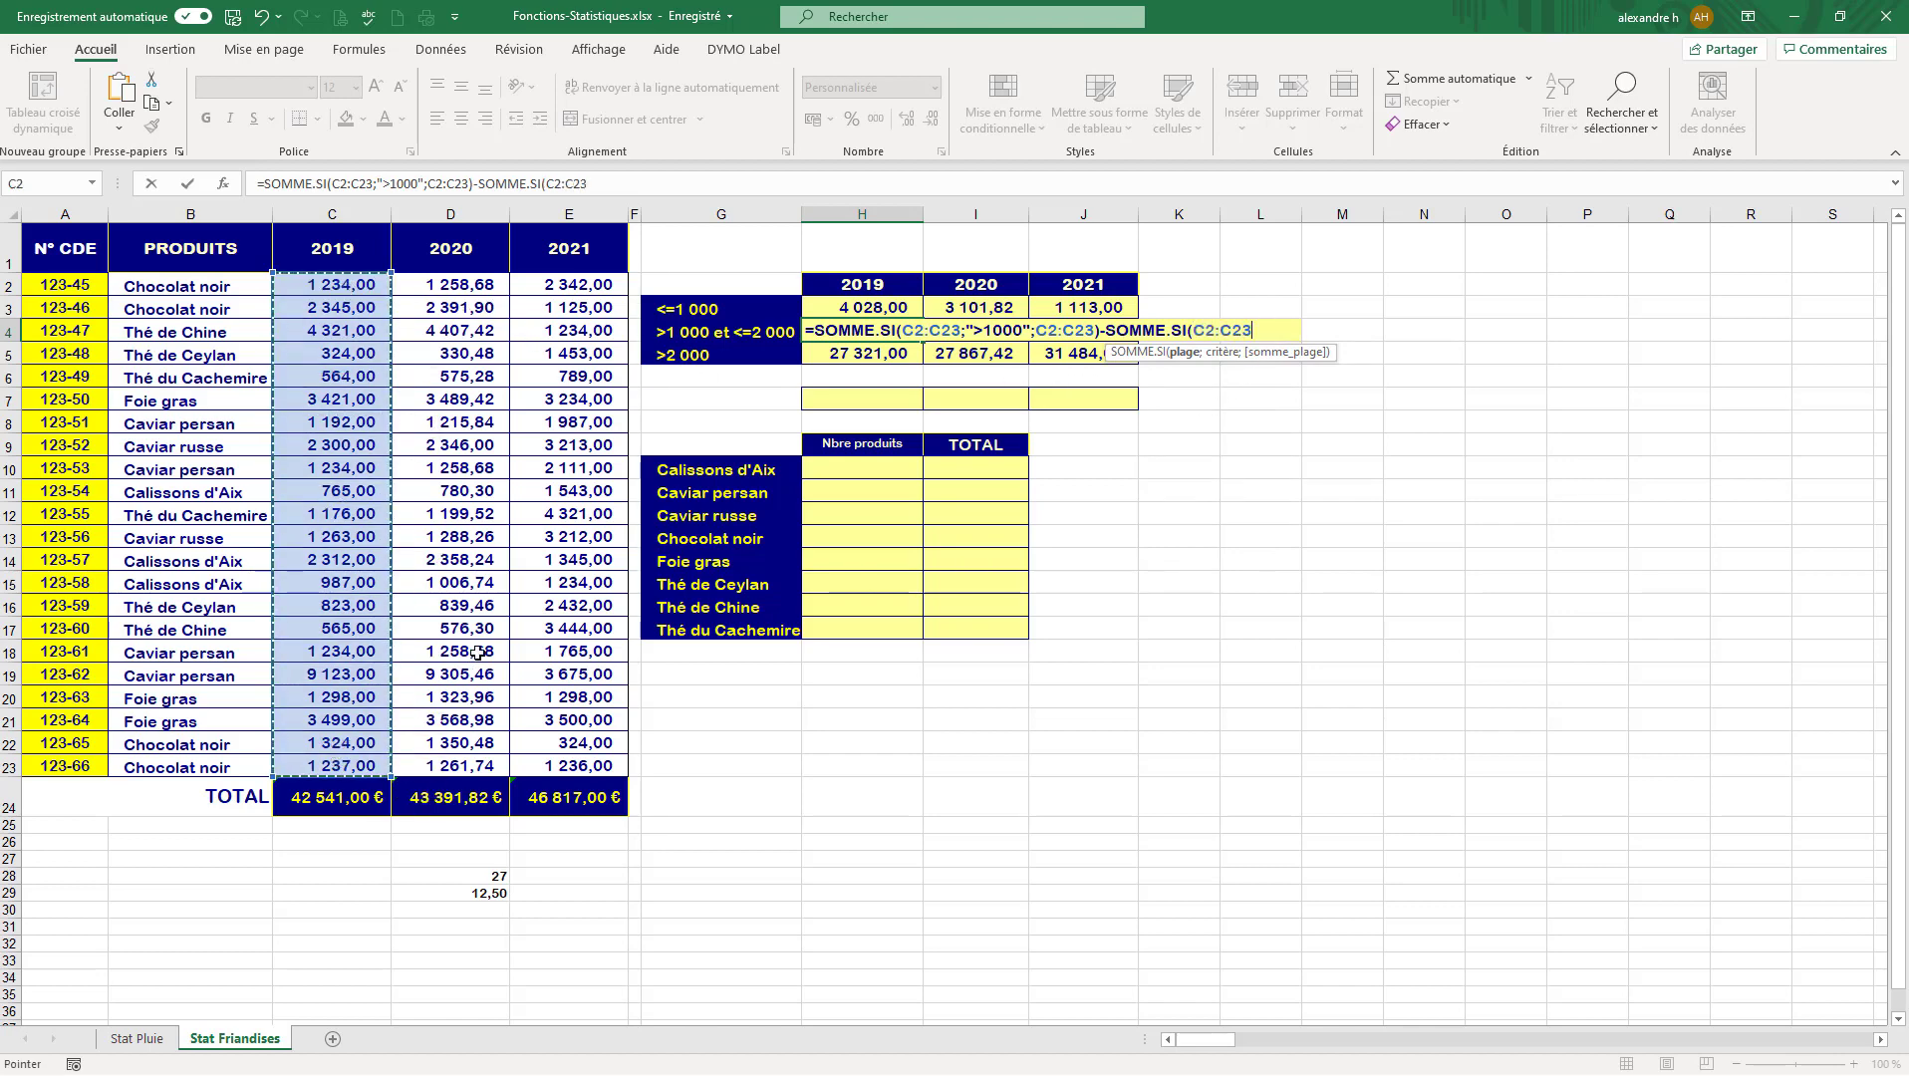
- Complete the subtracted SOMME.SI in H4 with the criterion ">2000" and the sum range C2:C23, and enter the formula
text(;)
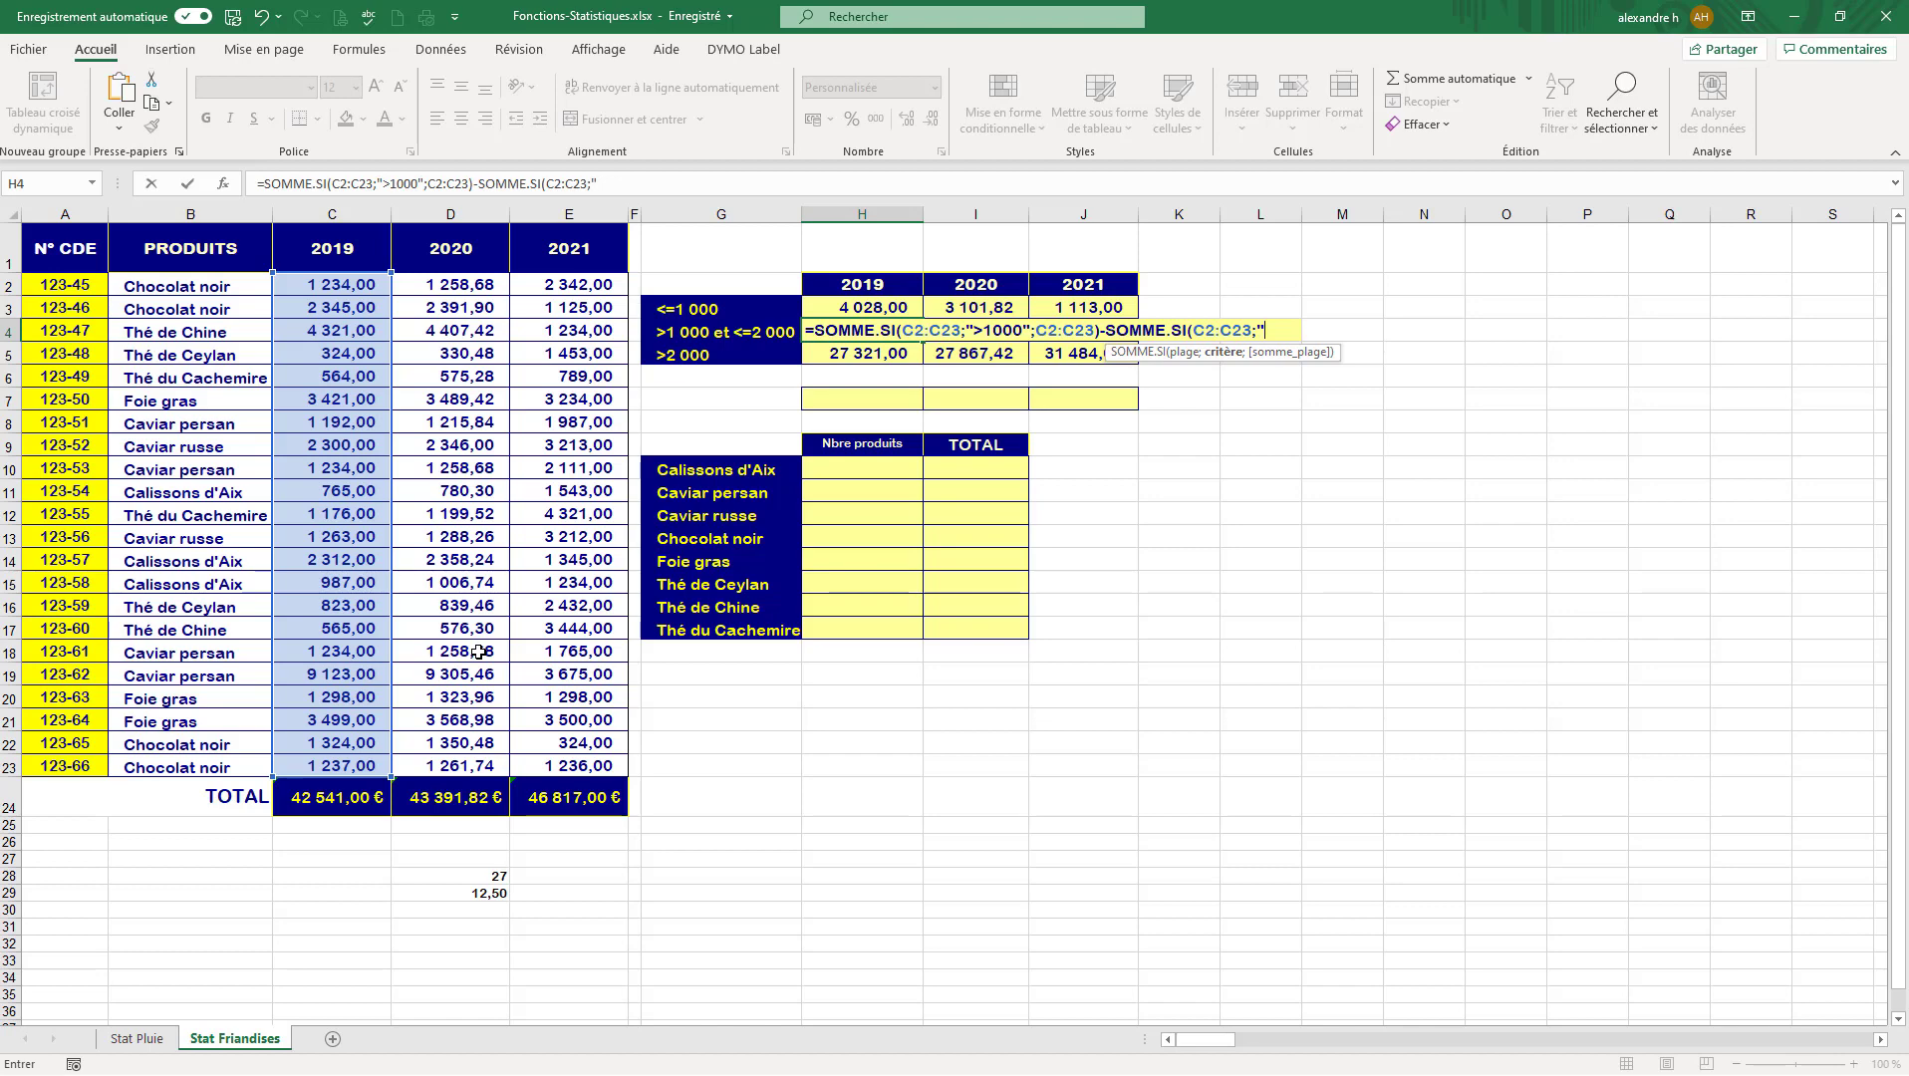
text(">2000")
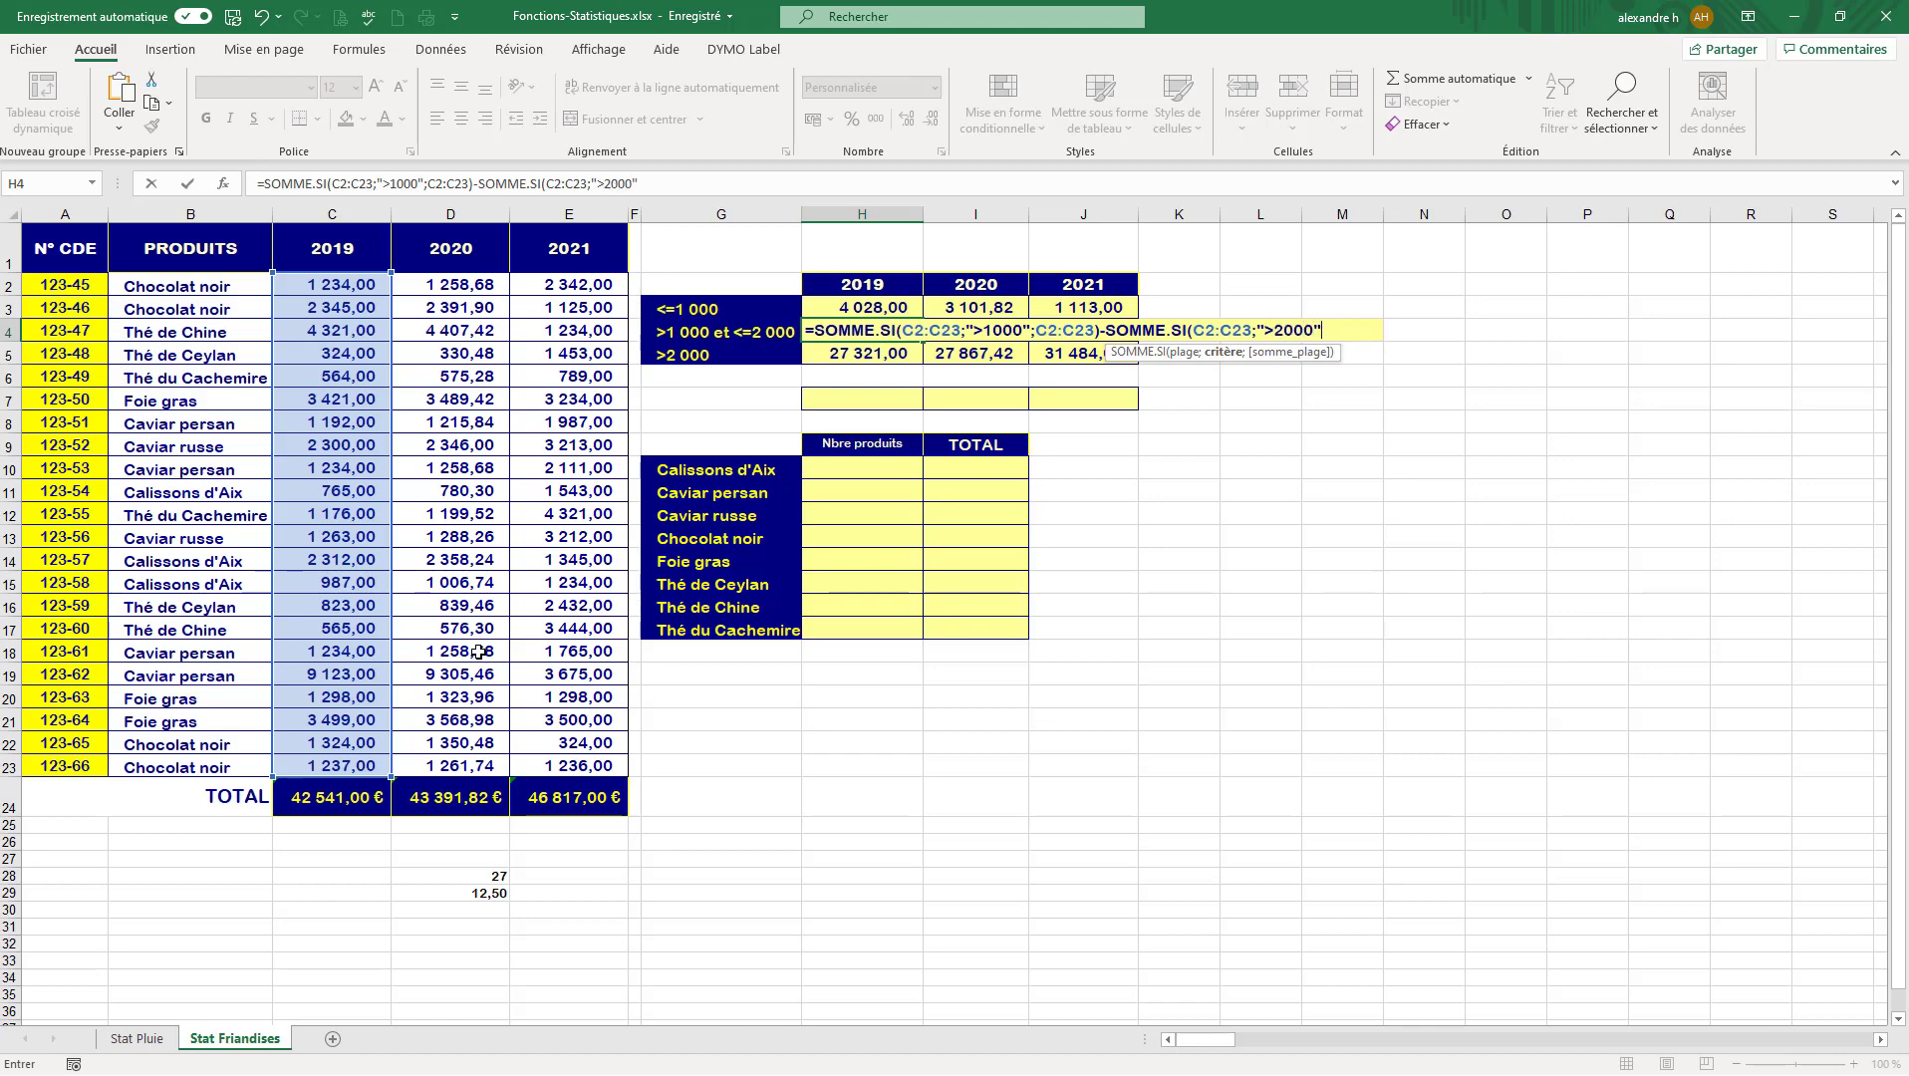
text(;)
drag(349, 286, 358, 763)
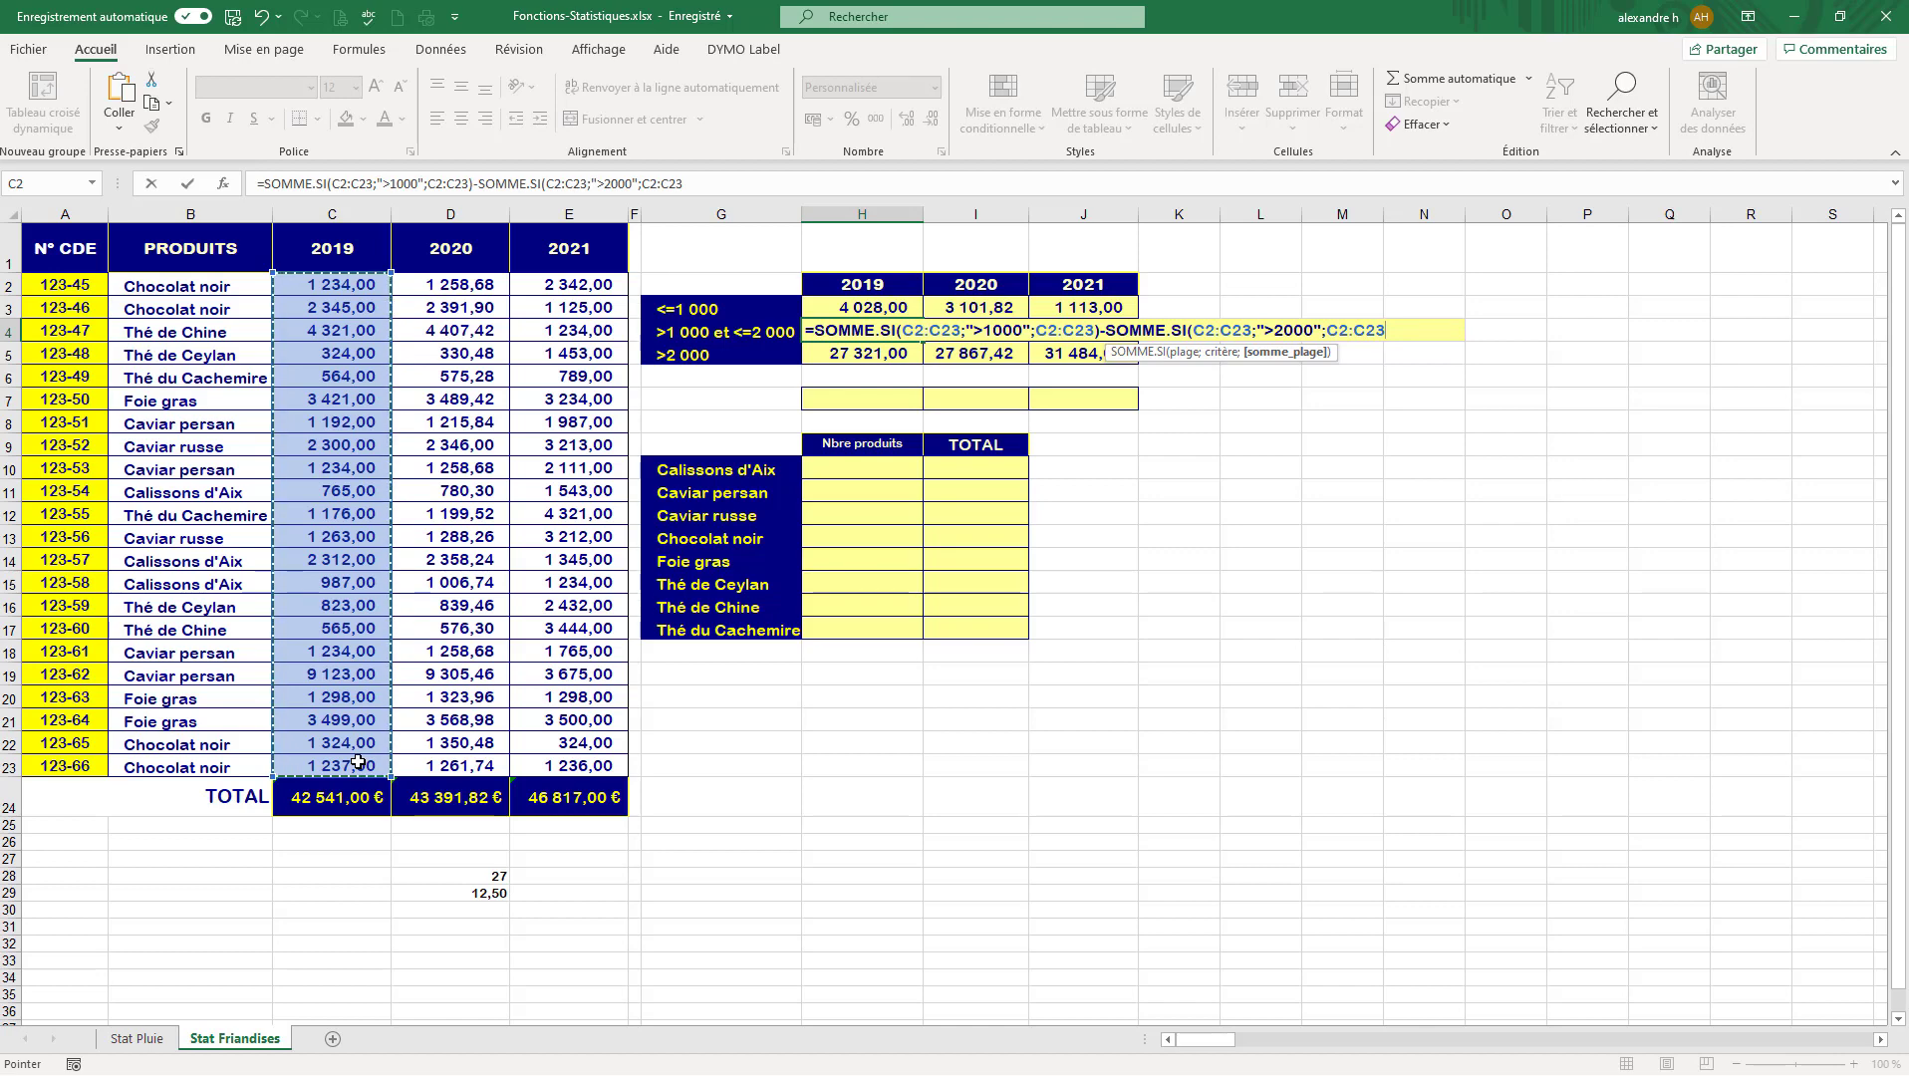
text())
key(Return)
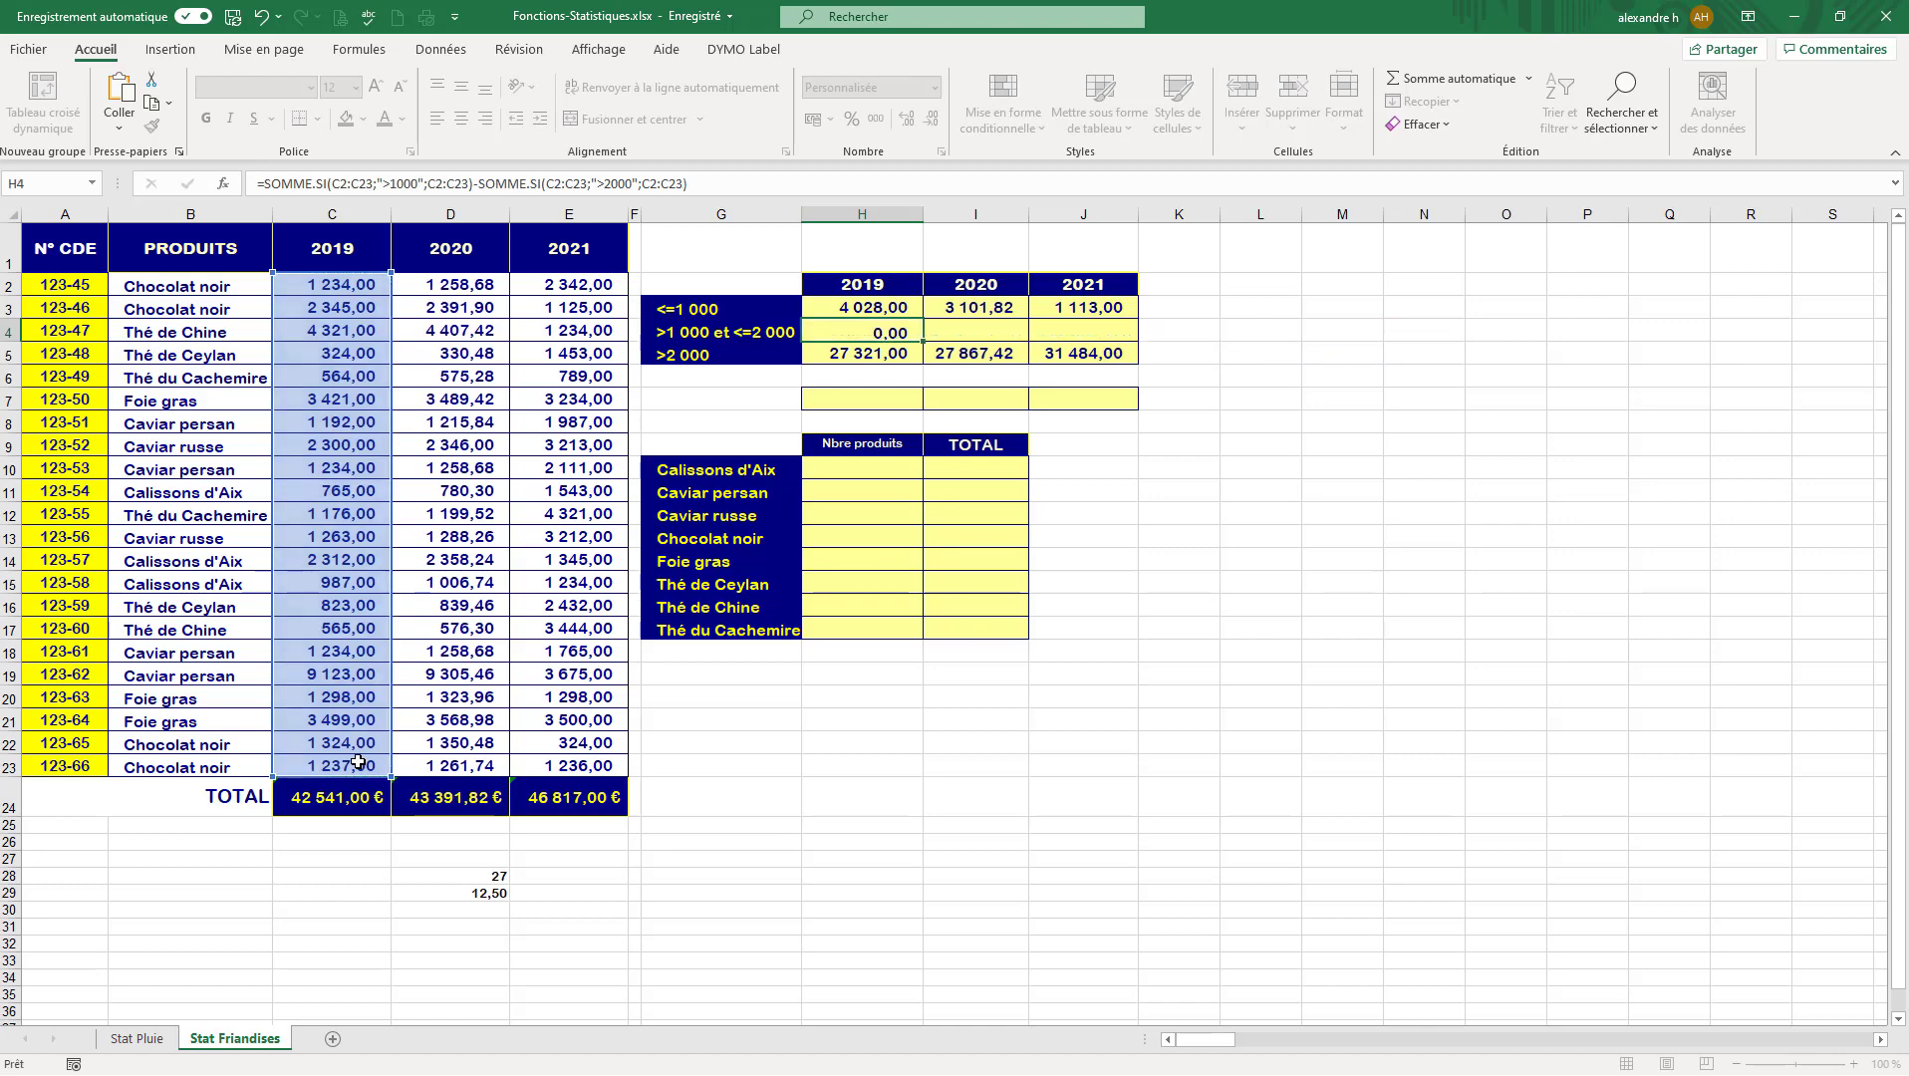
click(905, 329)
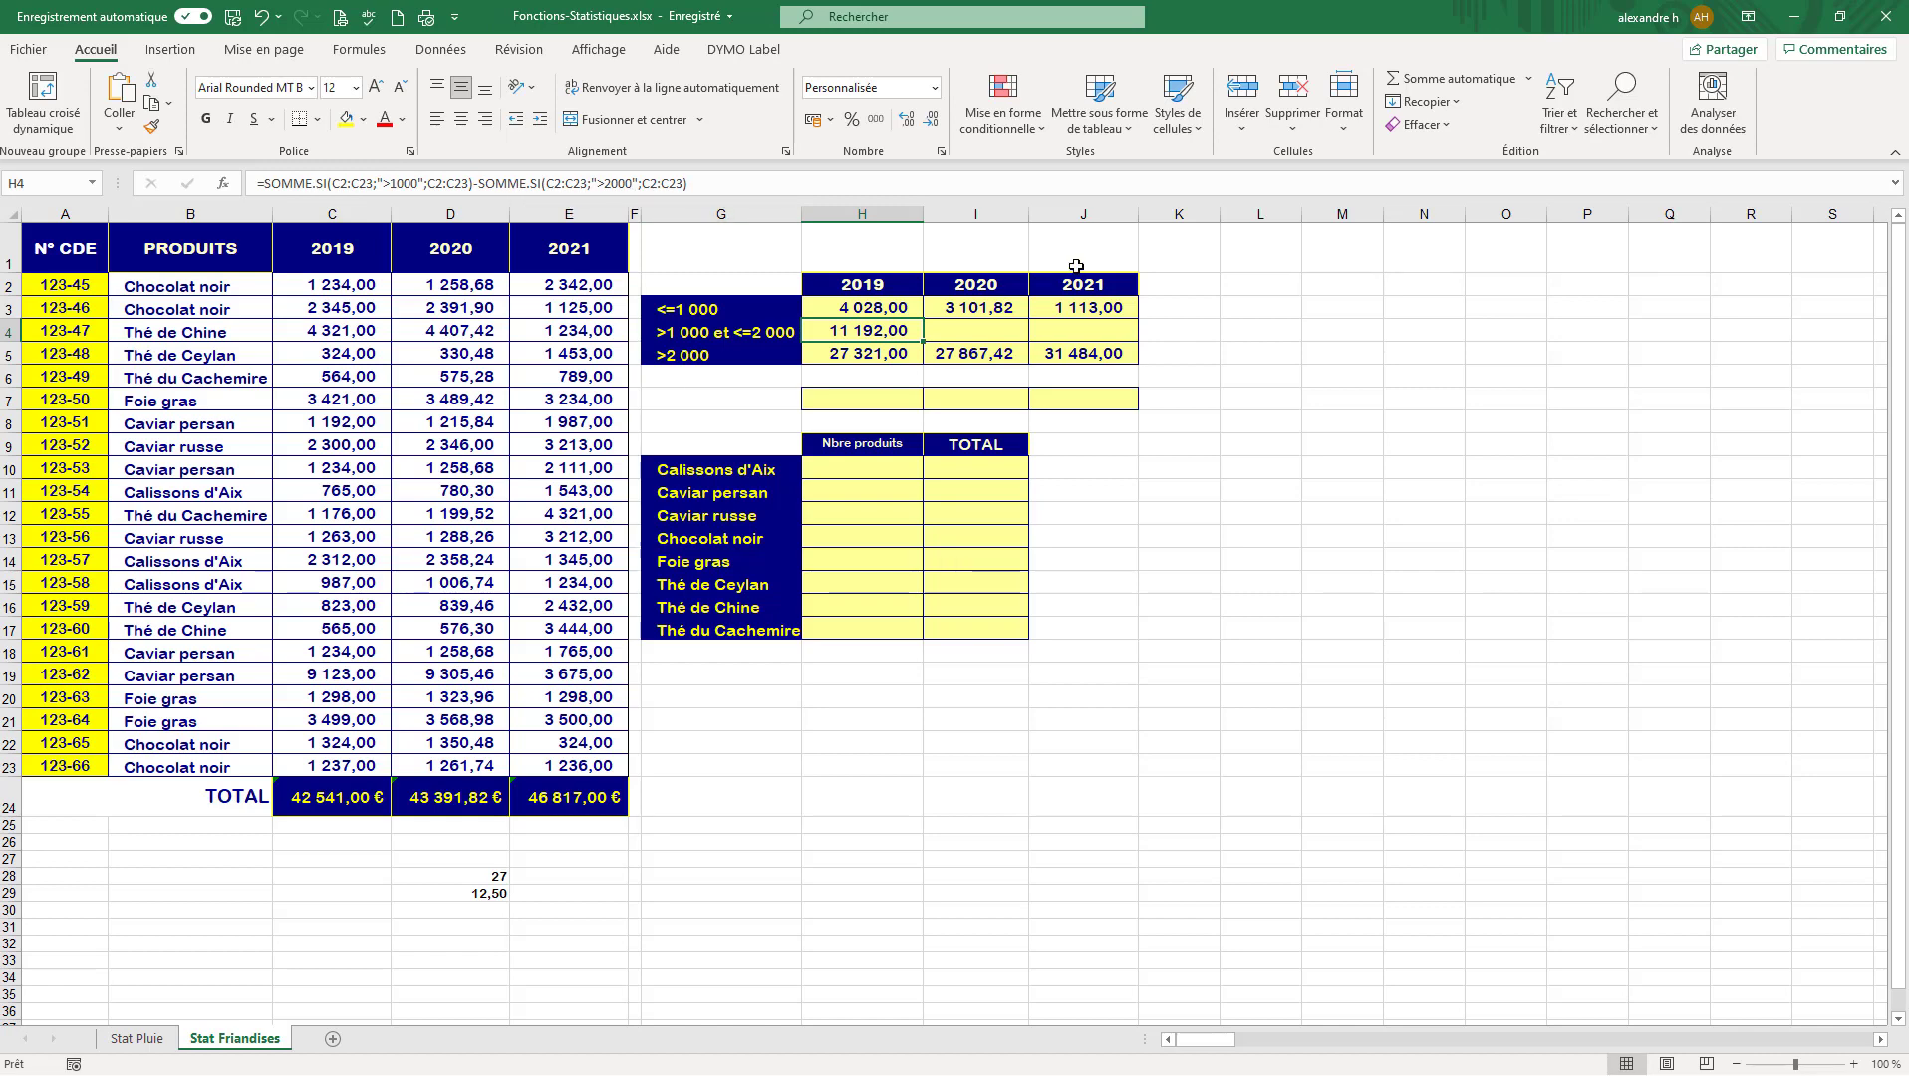
click(674, 336)
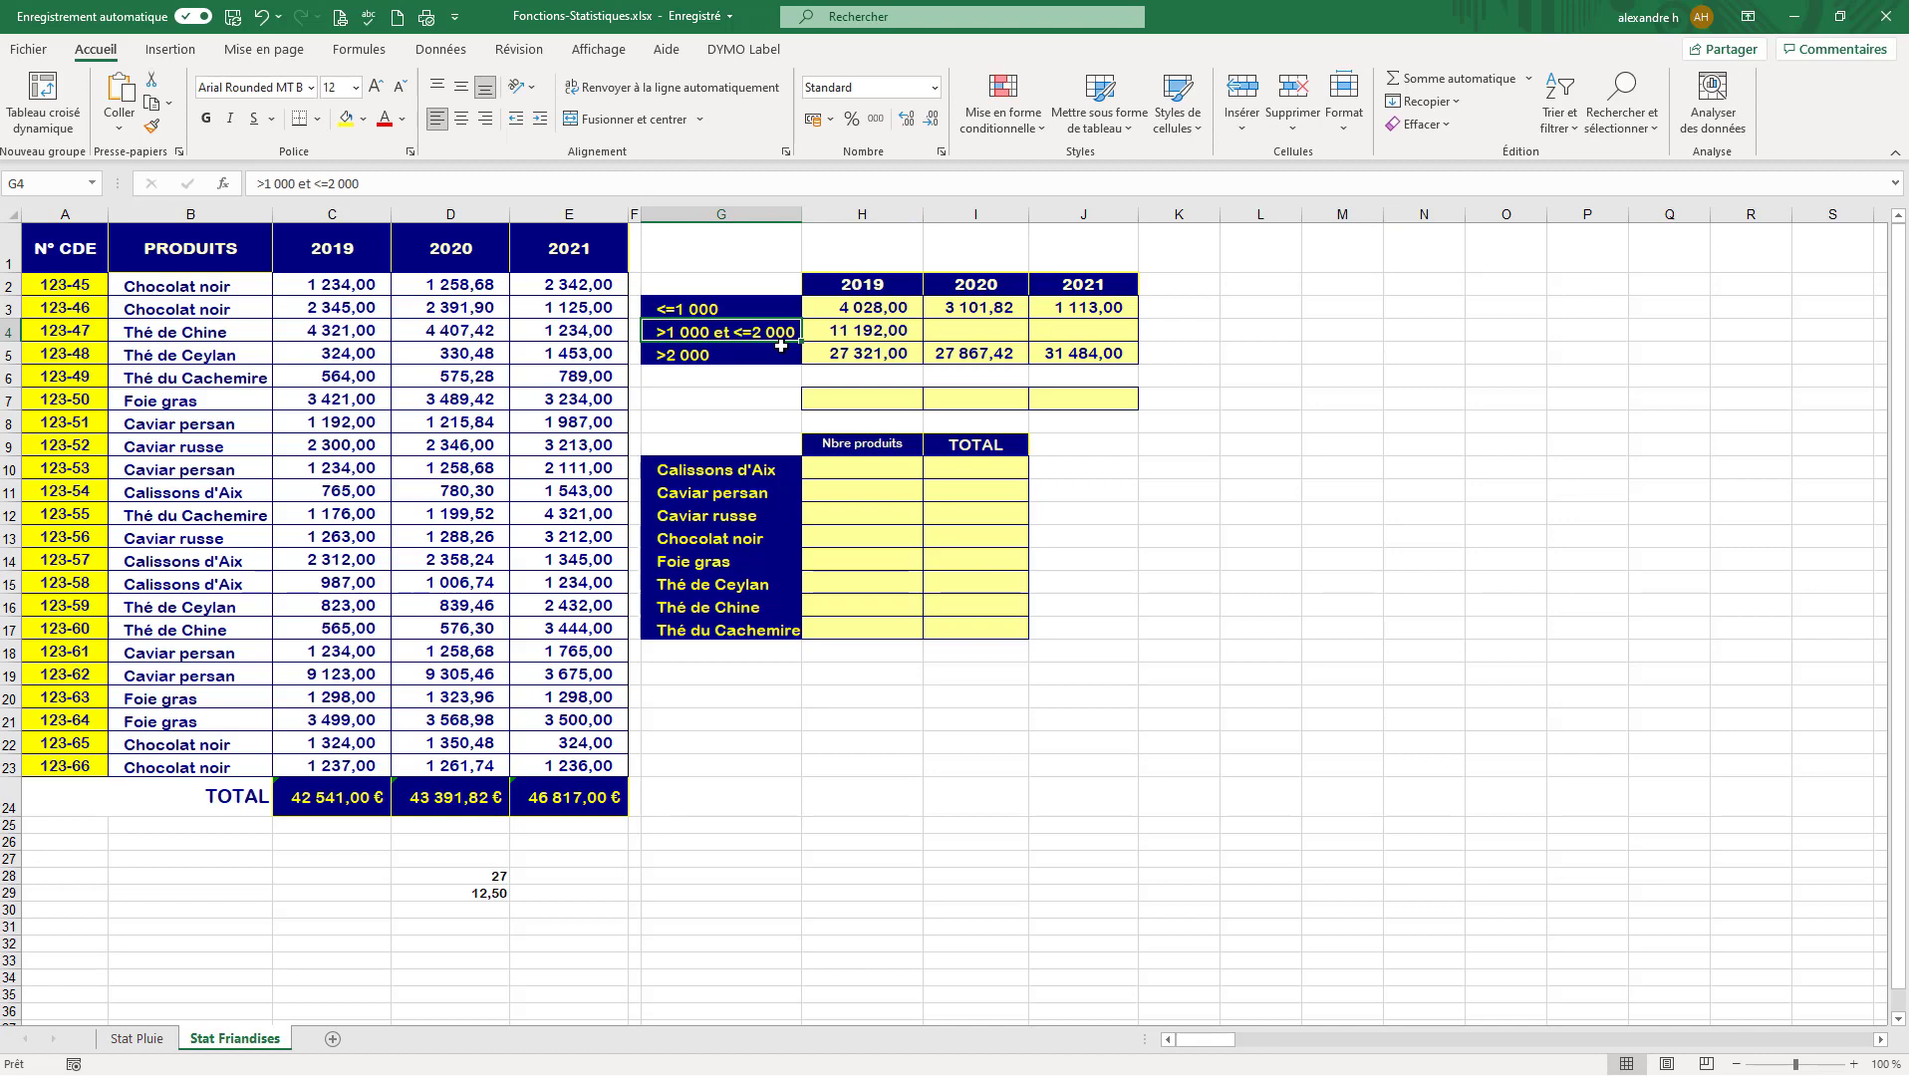
click(899, 331)
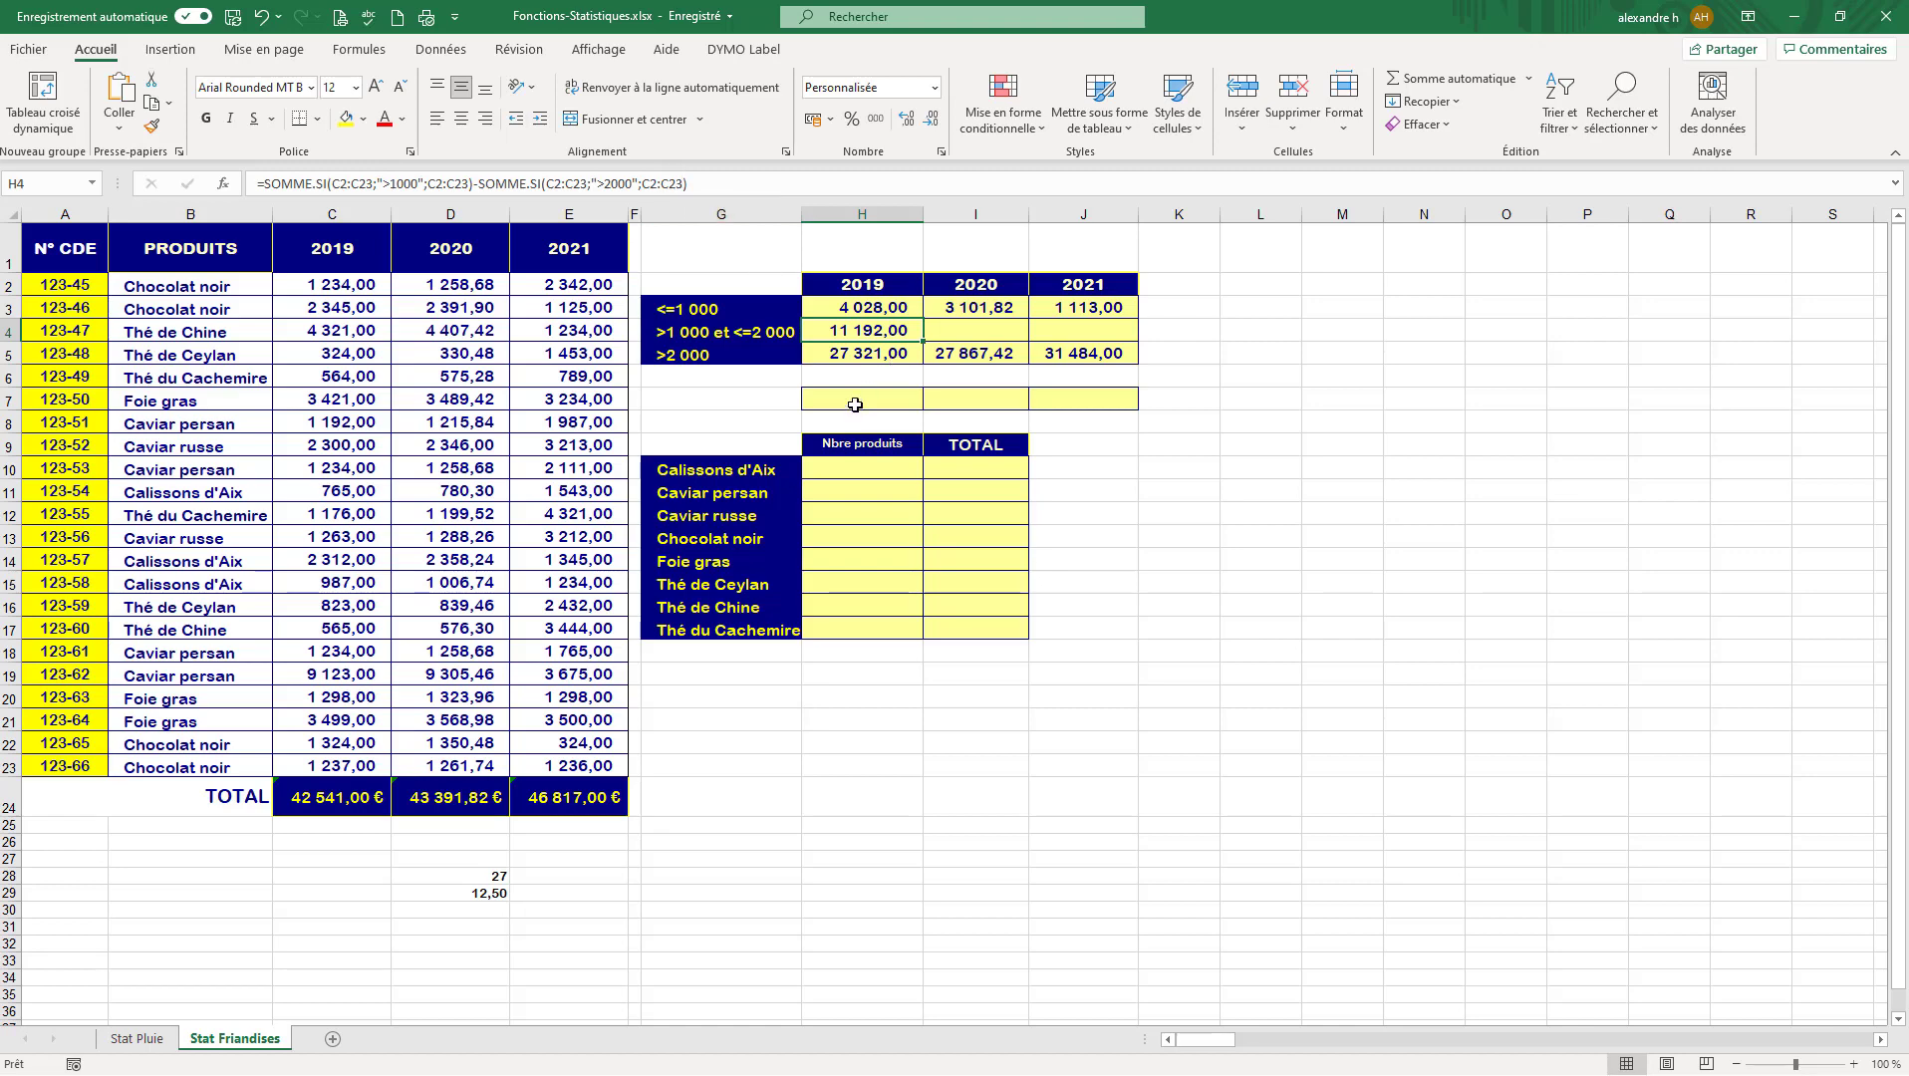
- Total the three 2019 bracket amounts in H7 with the formula =SOMME(H3:H5)
click(865, 304)
drag(865, 317, 863, 355)
click(869, 398)
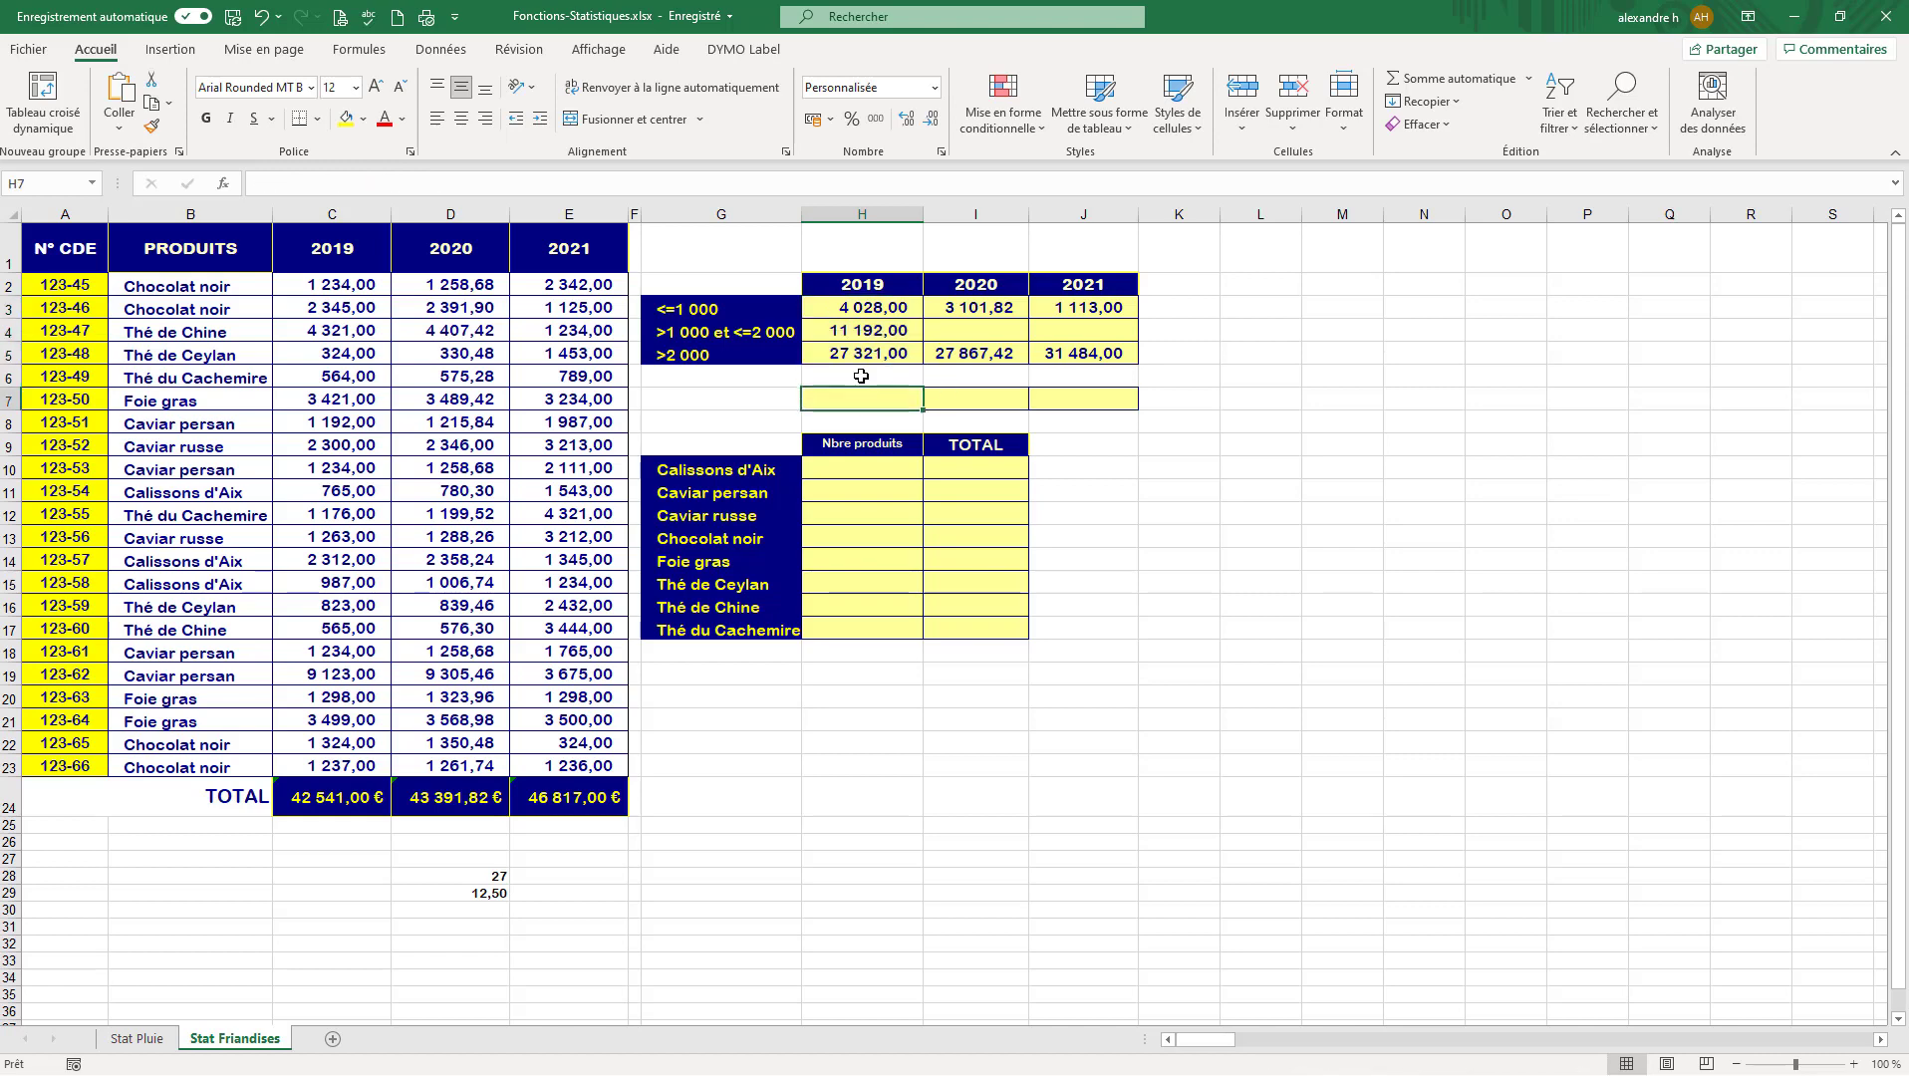
text(=somm)
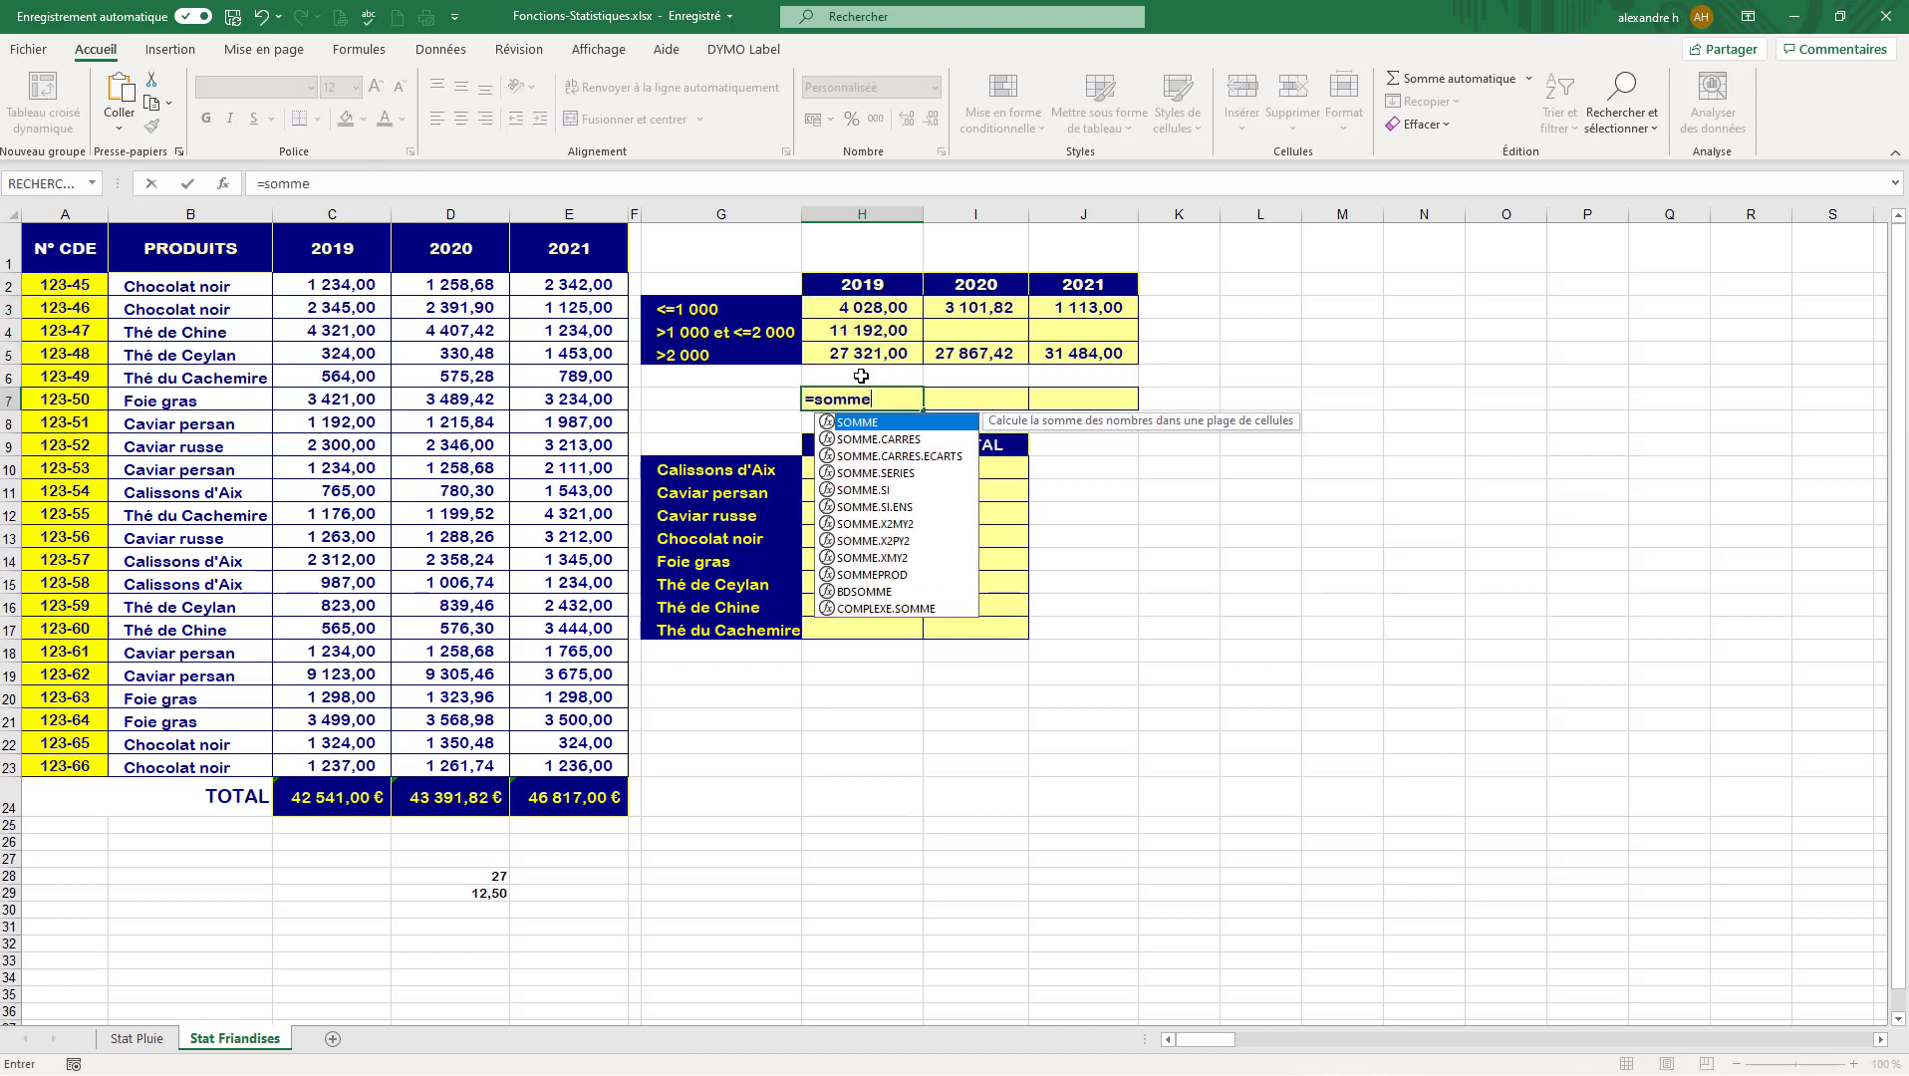
text(e)
double_click(869, 422)
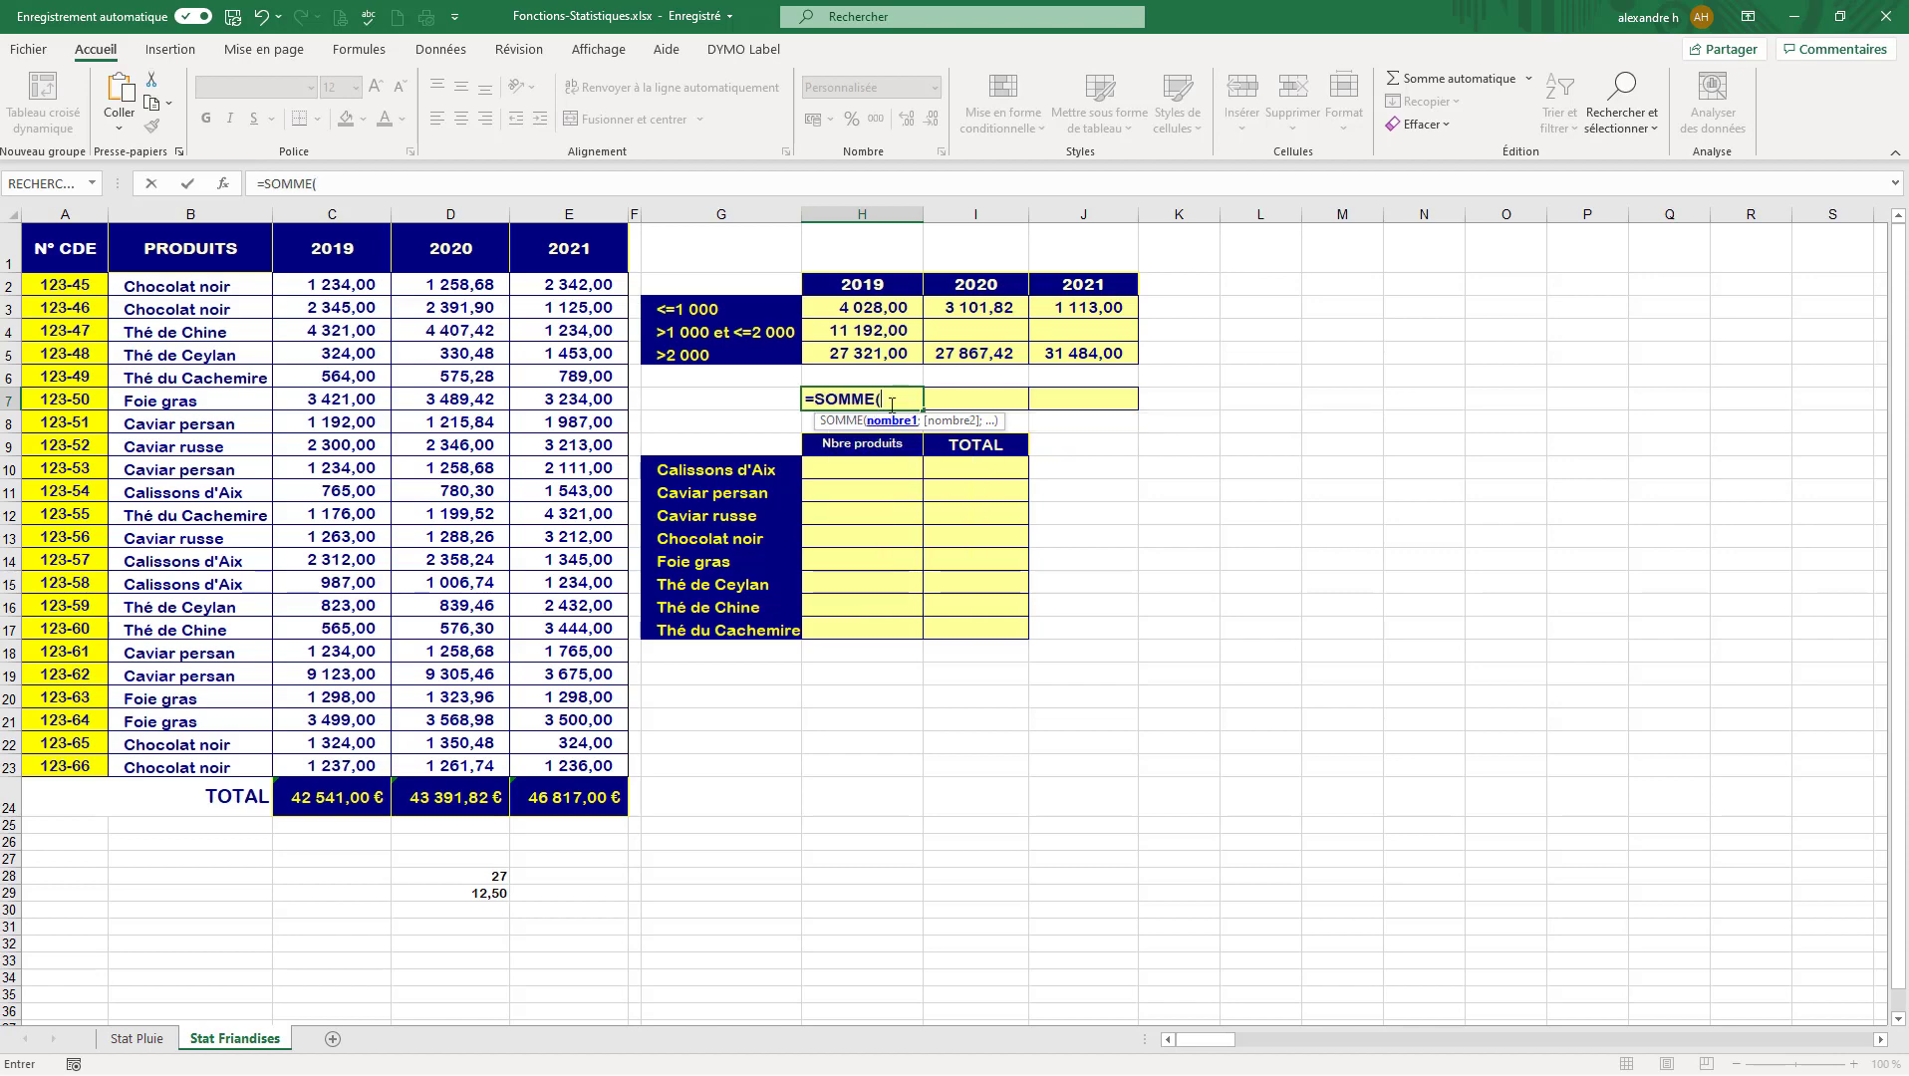
drag(891, 305, 885, 354)
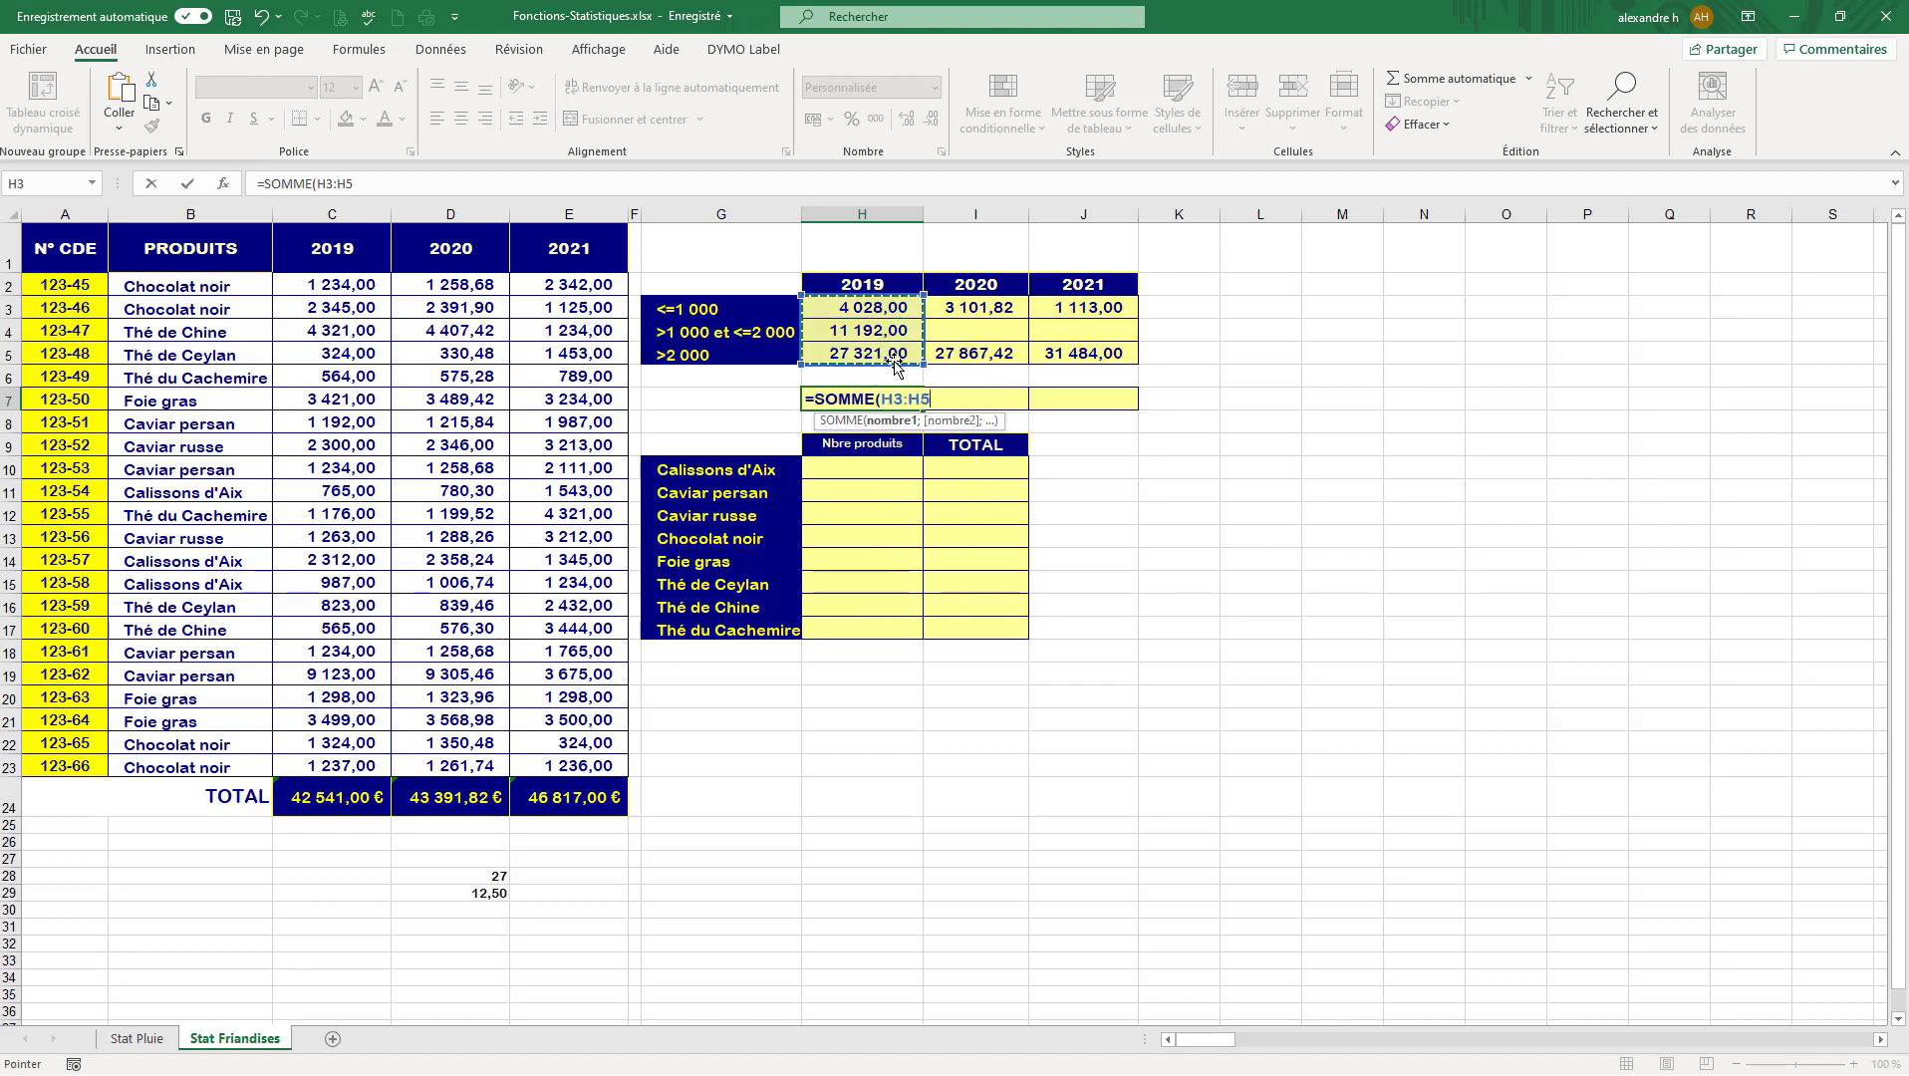
text())
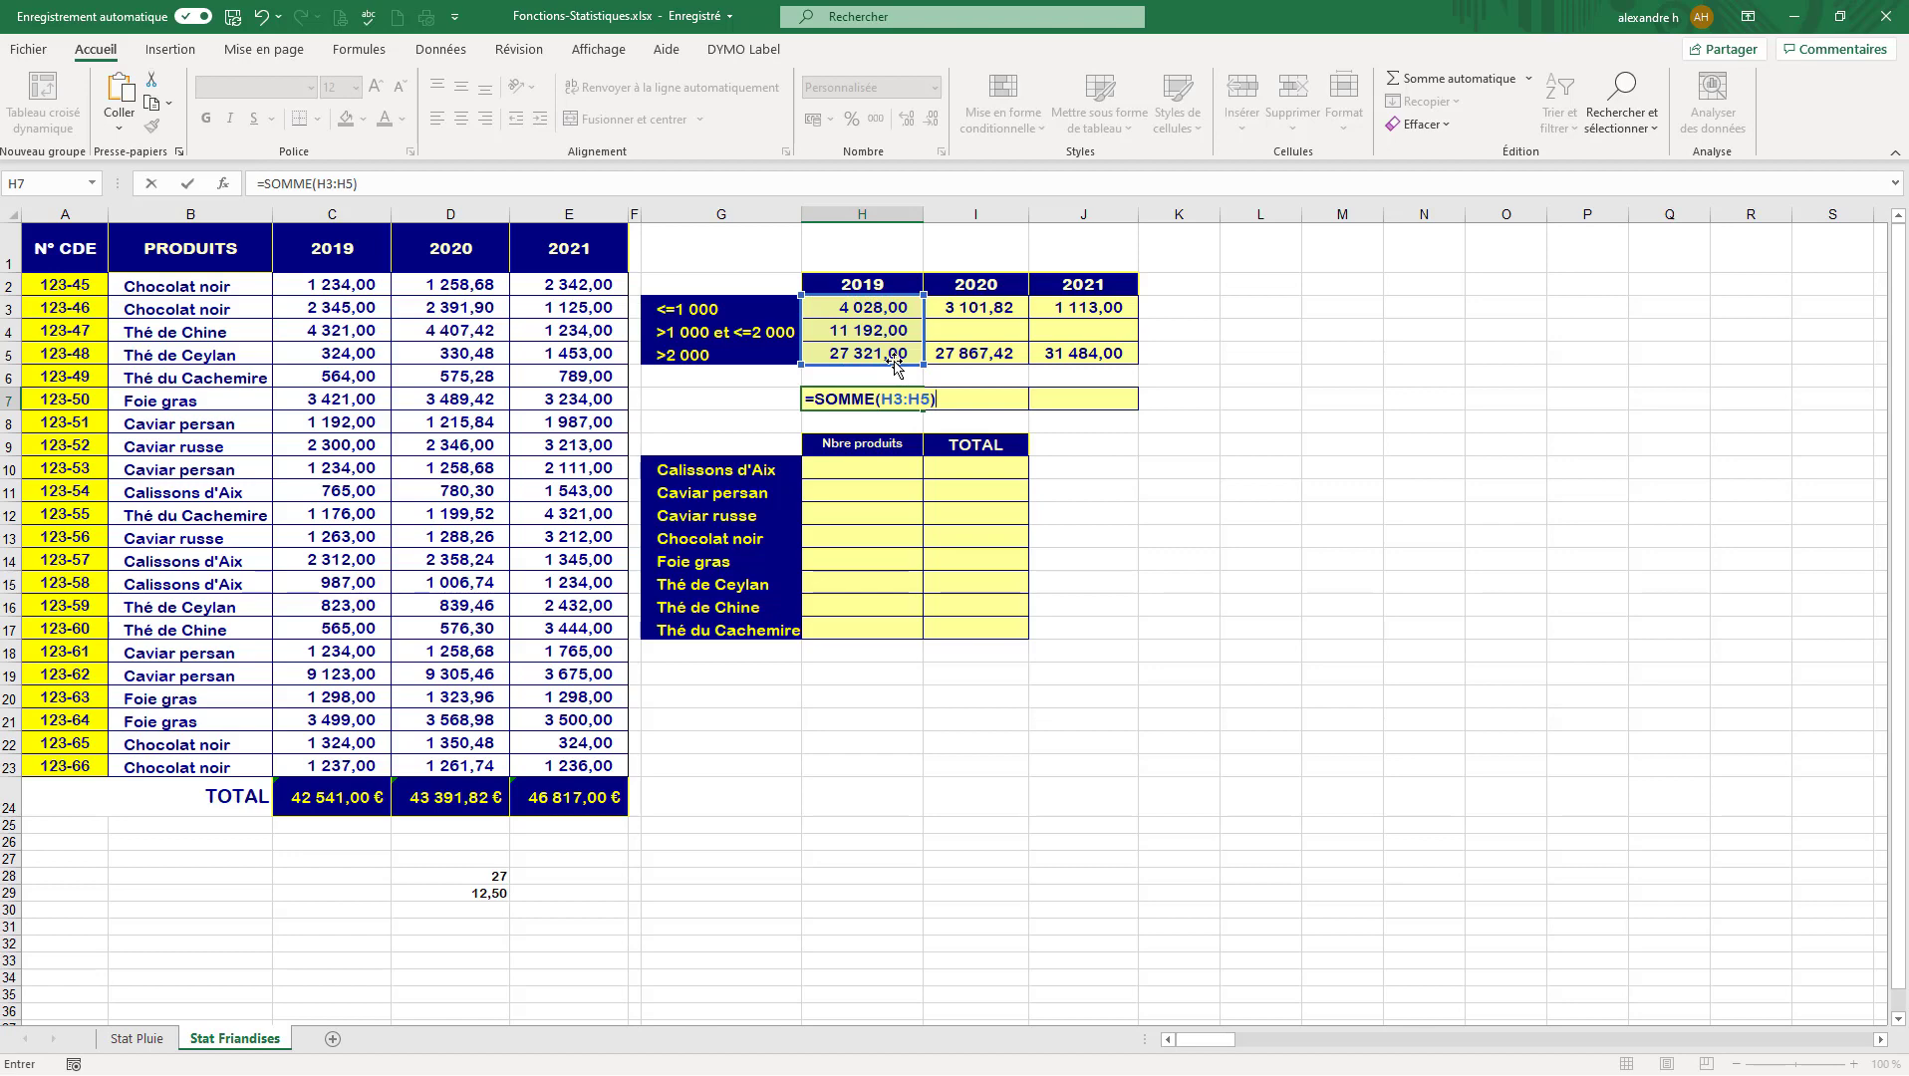
key(Return)
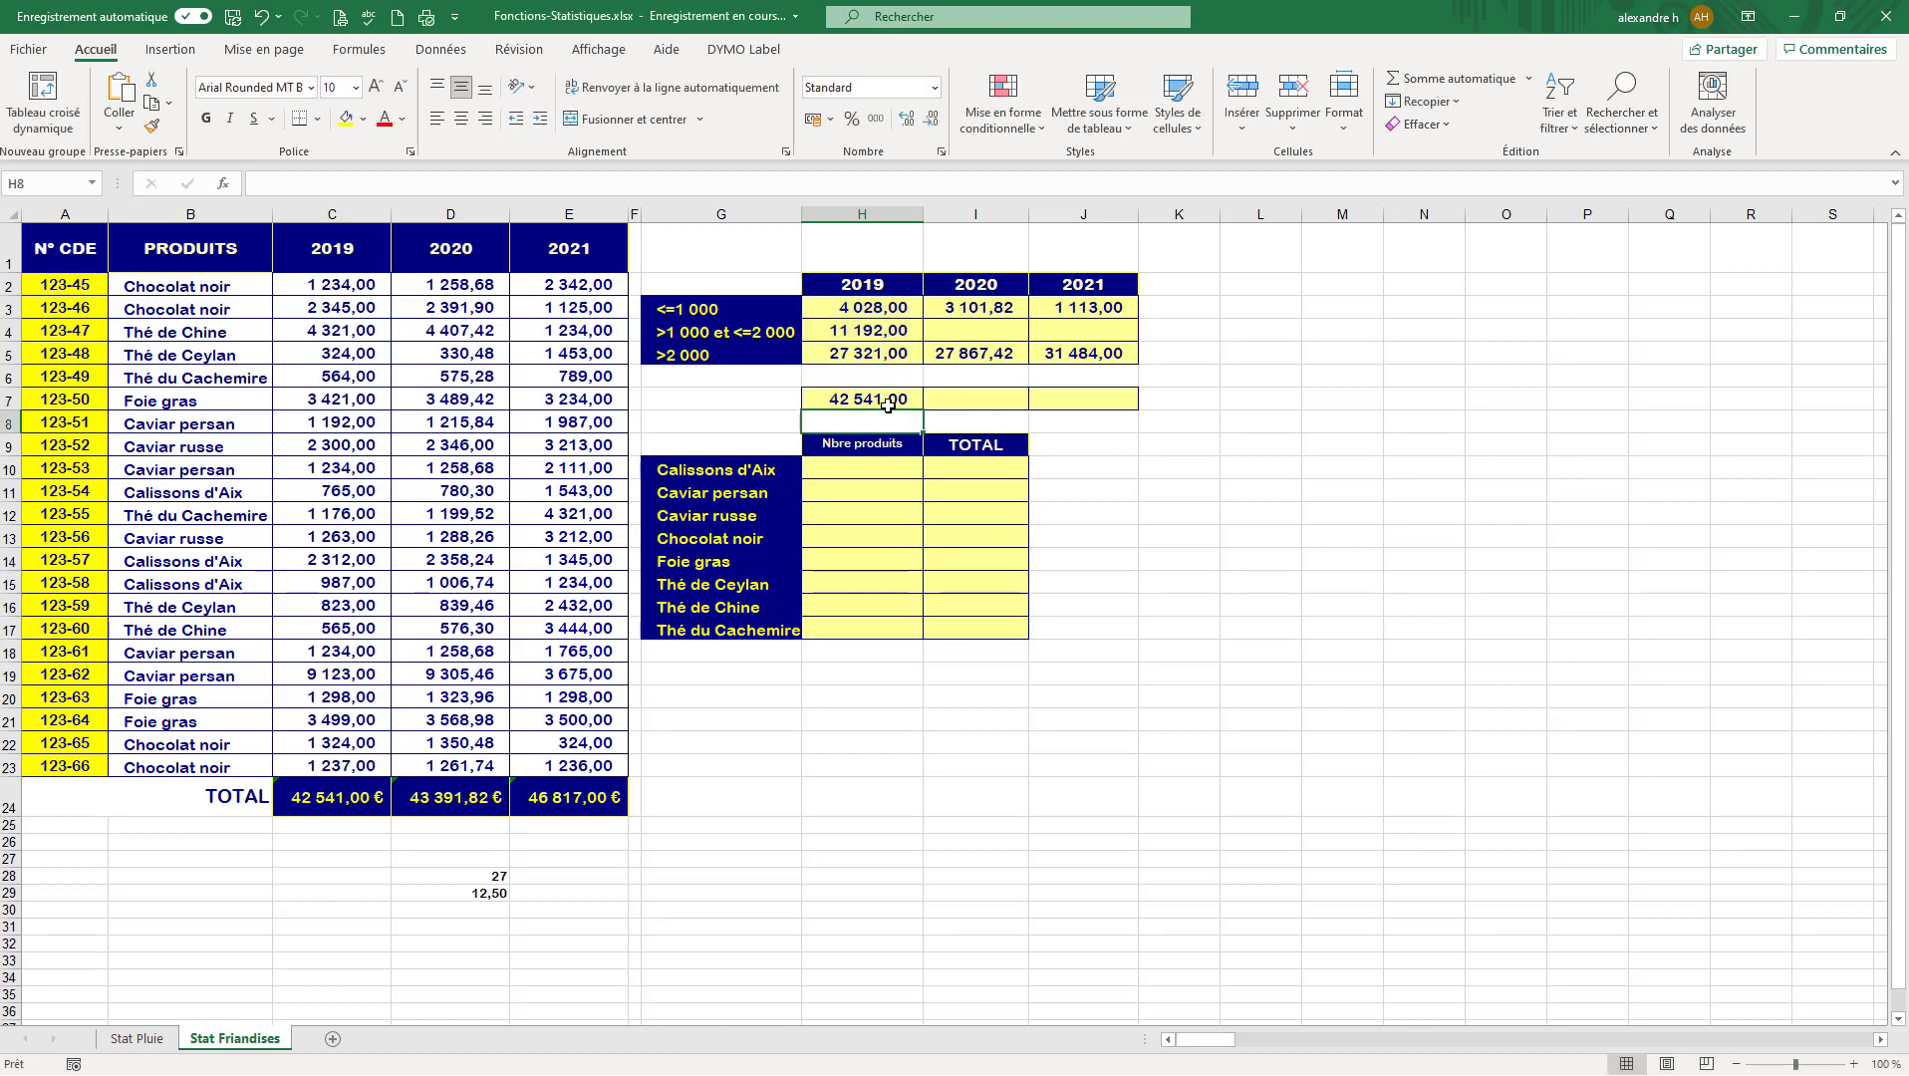
- Copy the H7 total formula across to I7 and J7 for 2020 and 2021, and check the copy in I7
click(888, 404)
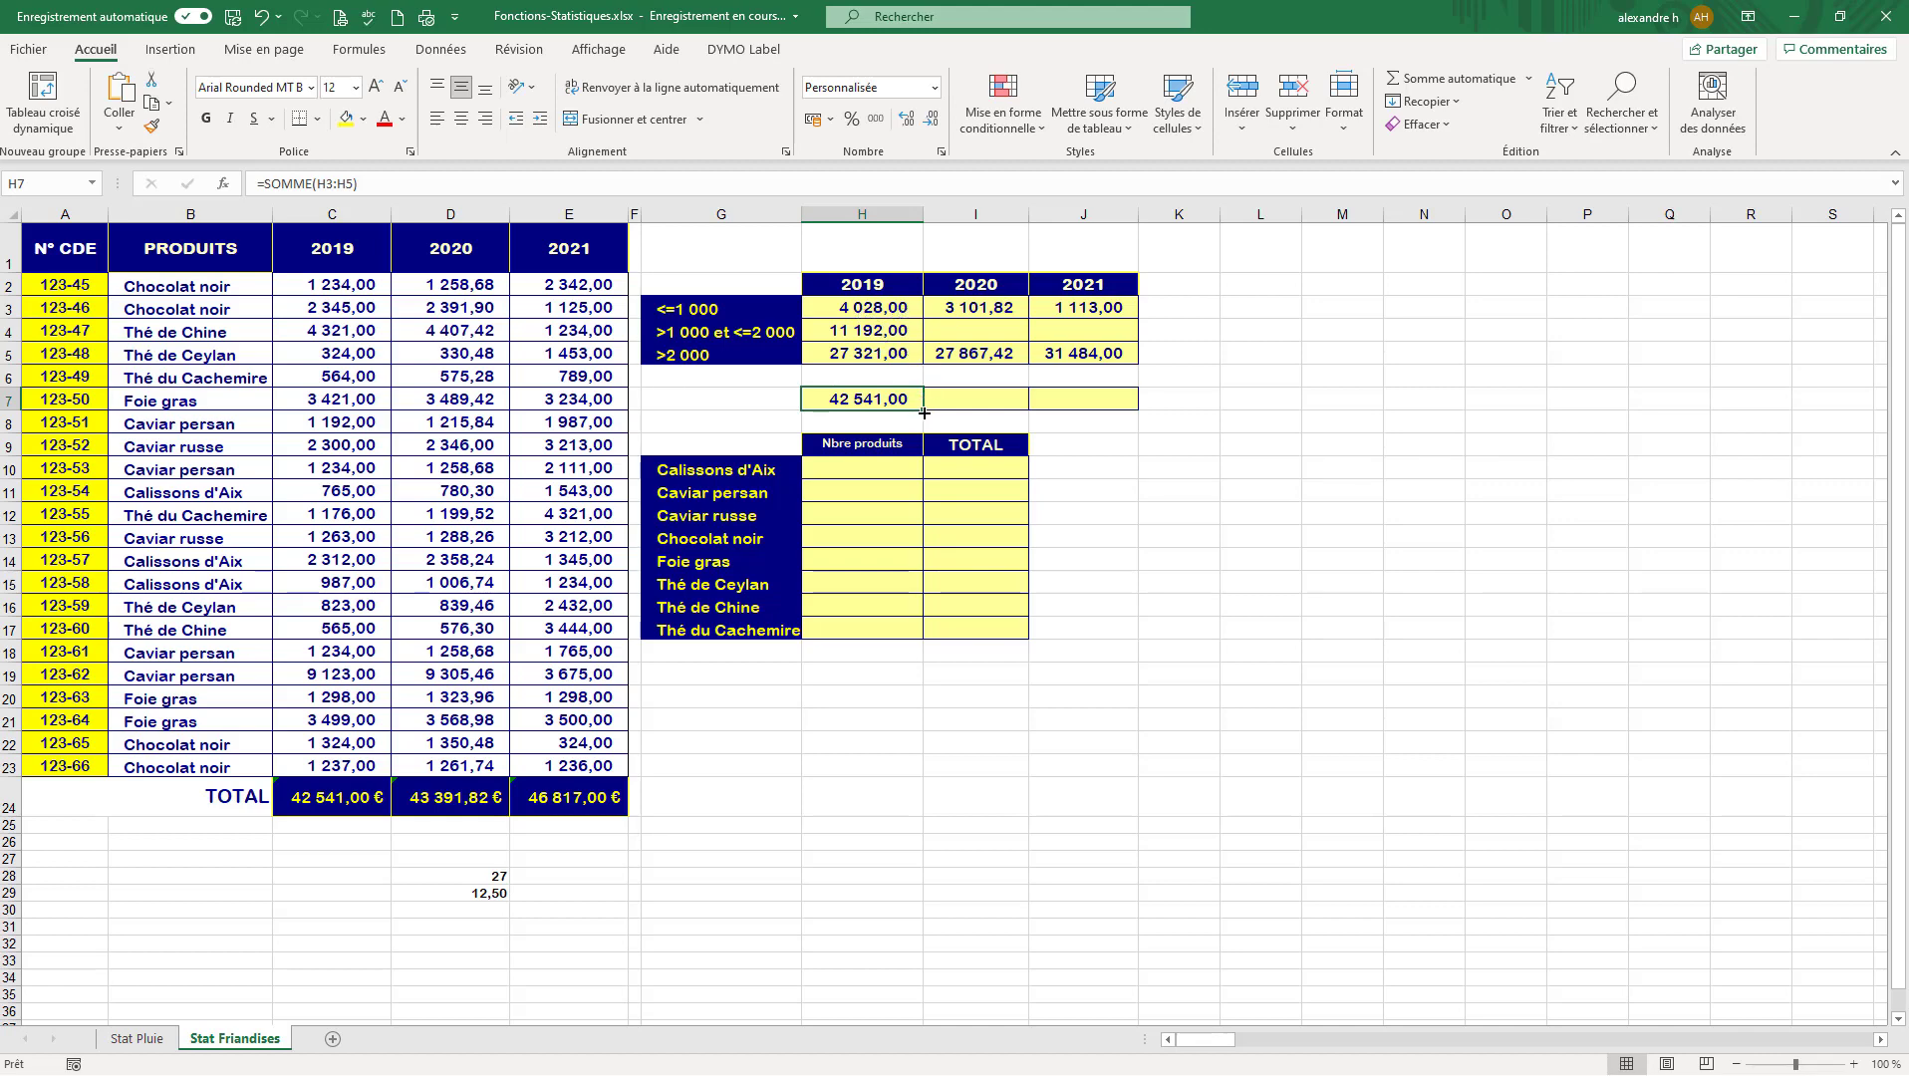
drag(923, 412, 1136, 411)
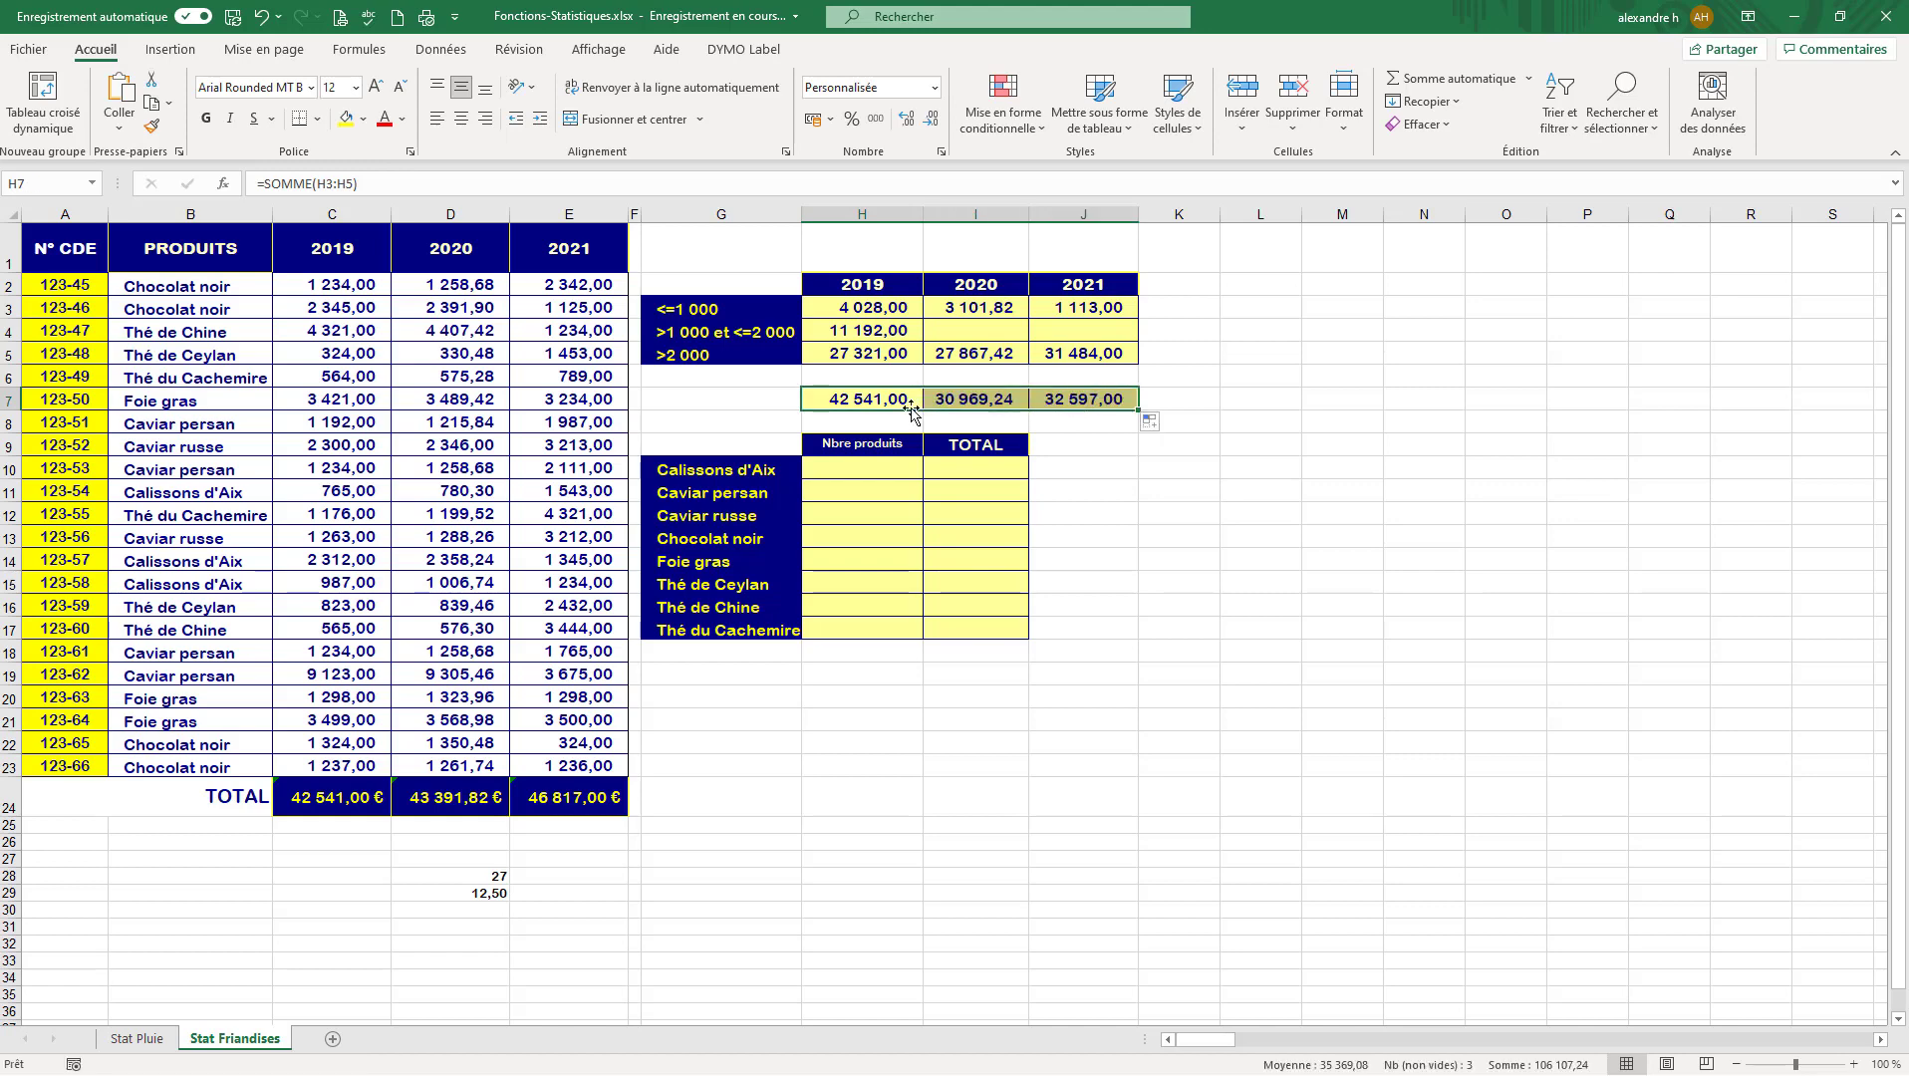
click(966, 400)
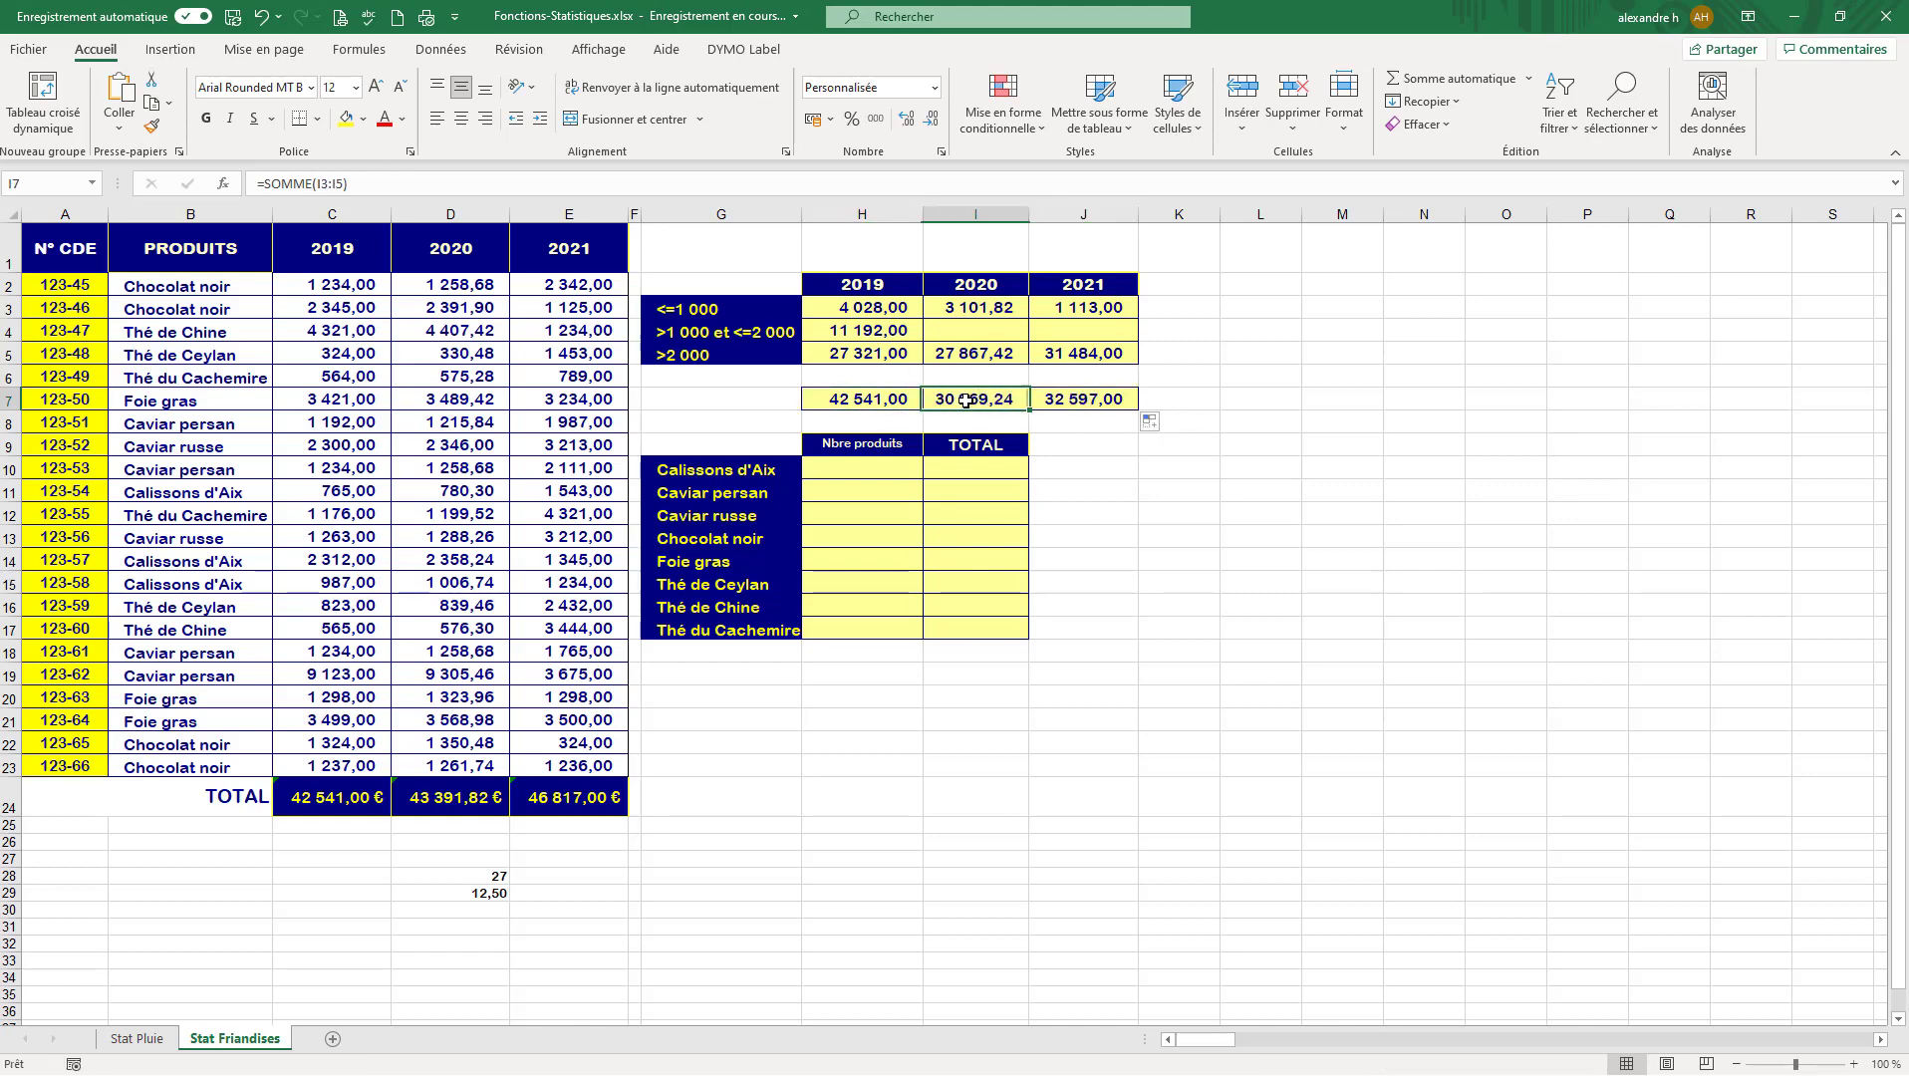